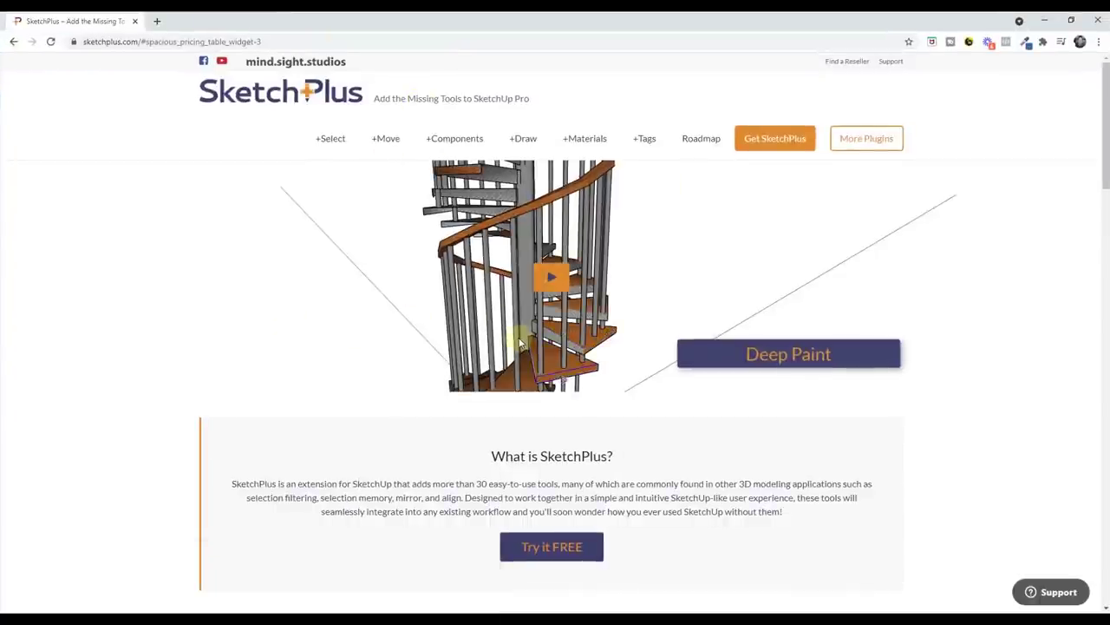
# Switch from the SketchPlus web page to SketchUp and float the +Components toolbar over the model view
pyautogui.scroll(-5, 595, 372)
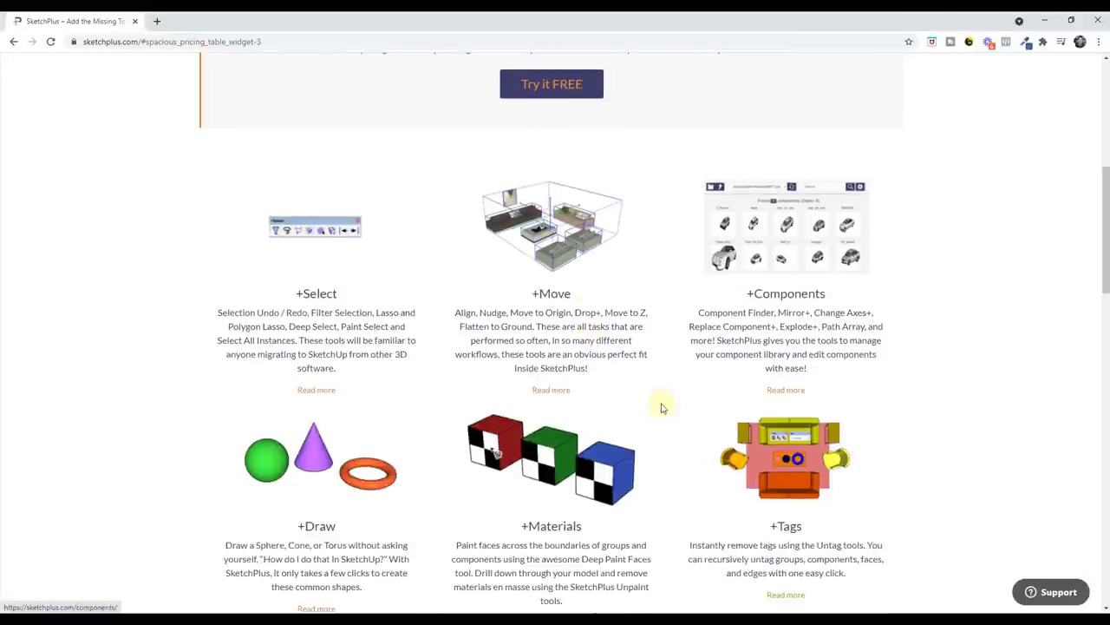
pyautogui.scroll(-1, 786, 362)
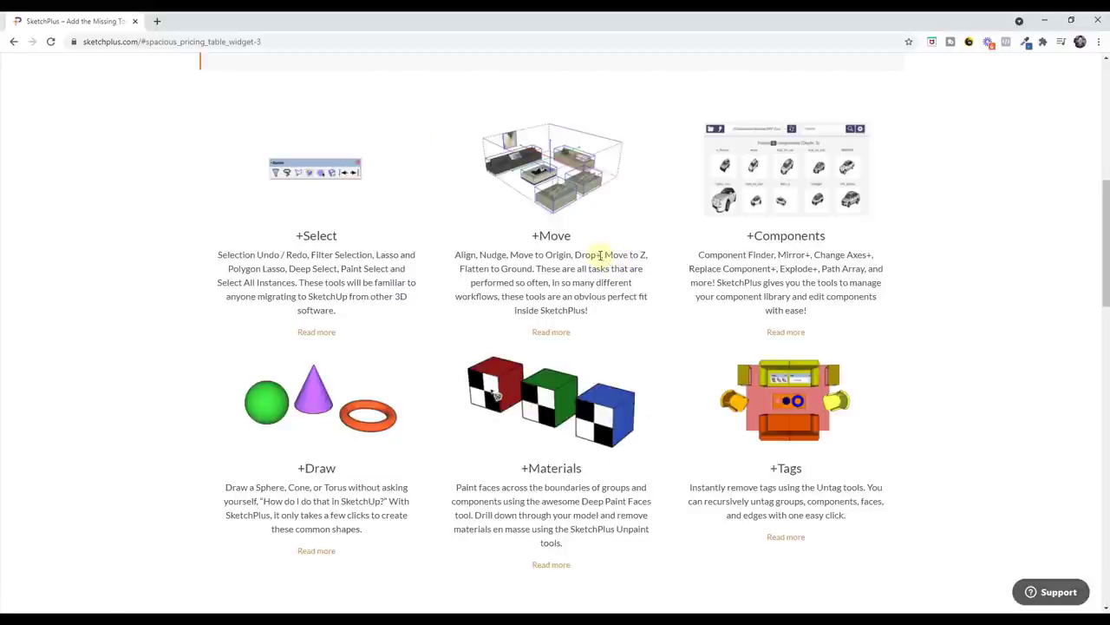
pyautogui.click(1045, 21)
pyautogui.moveTo(289, 292); pyautogui.dragTo(334, 287, button='middle')
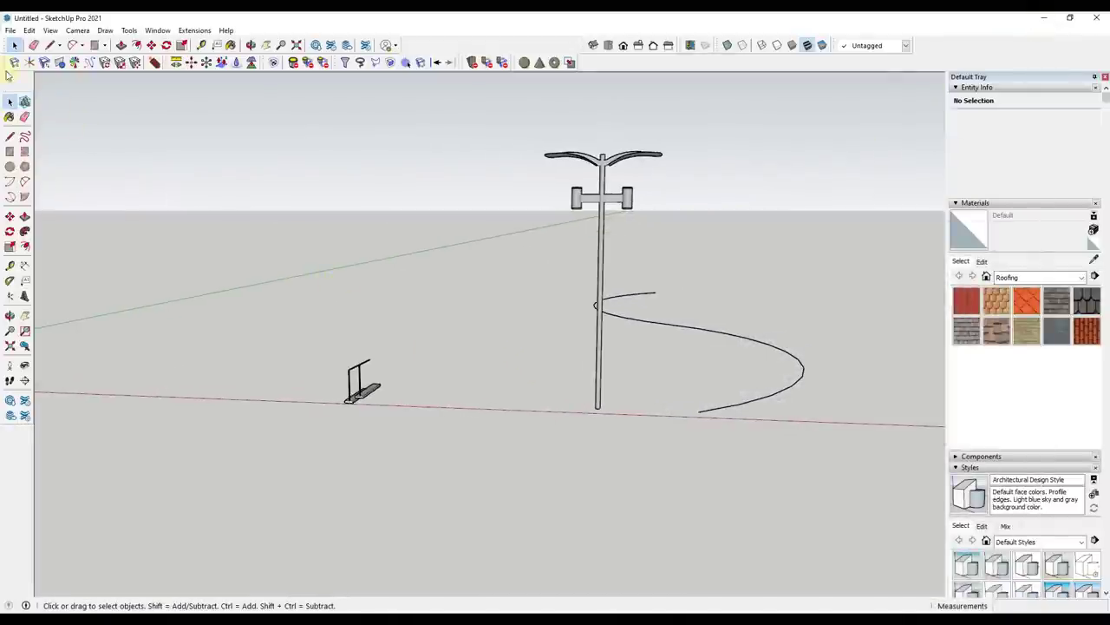
pyautogui.moveTo(9, 62); pyautogui.dragTo(55, 109)
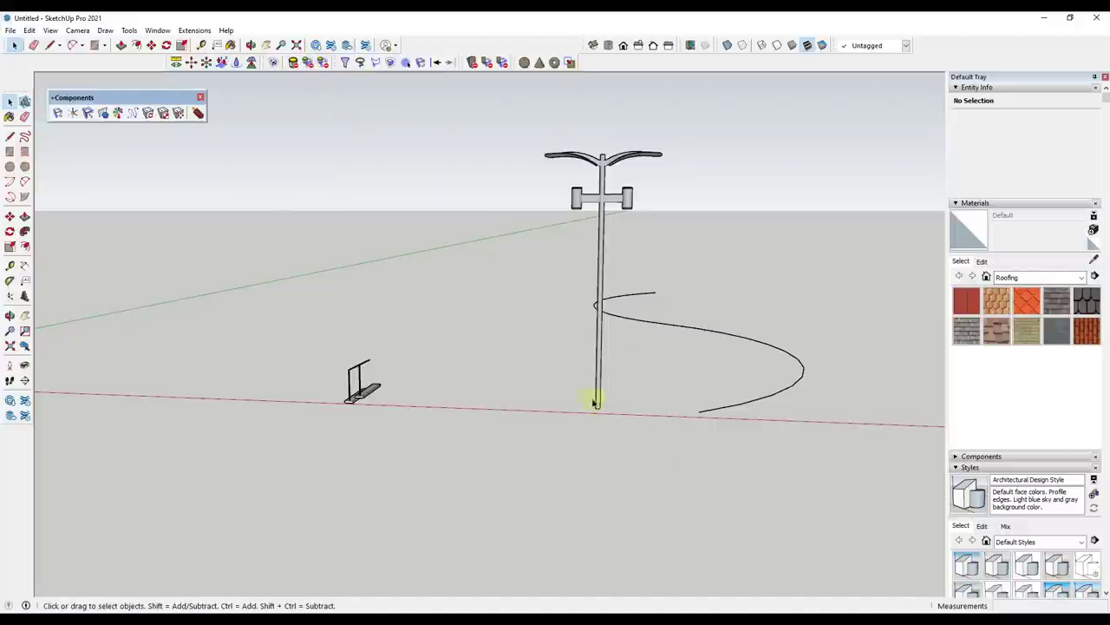
pyautogui.moveTo(97, 96); pyautogui.dragTo(99, 86)
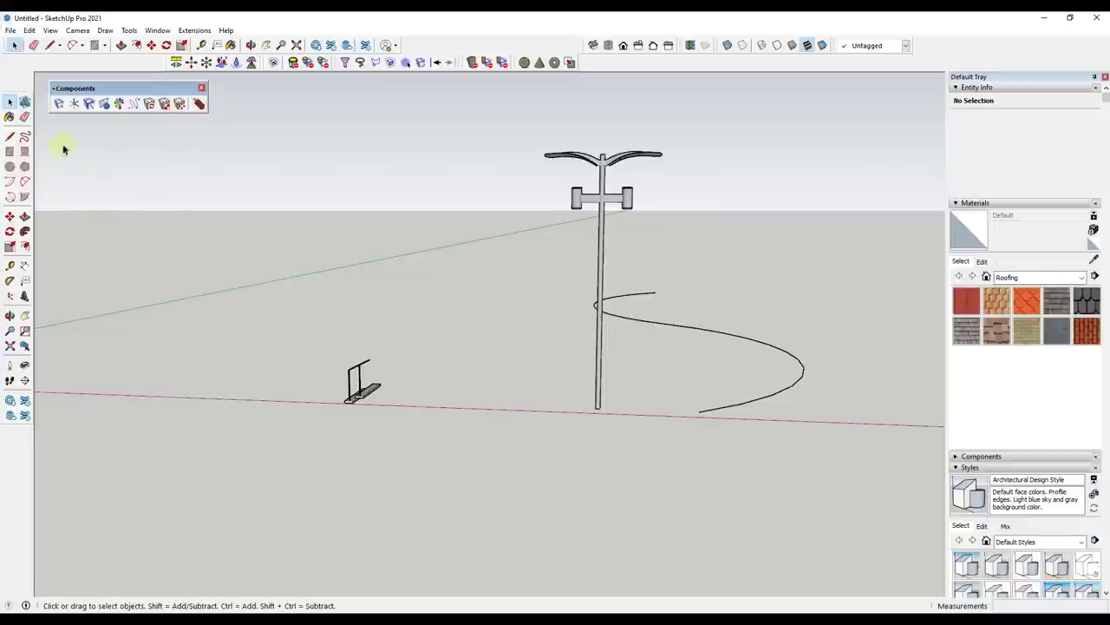
# Insert the Eames dining chair from the Component Finder and place it in front of the row of black chairs
pyautogui.click(58, 103)
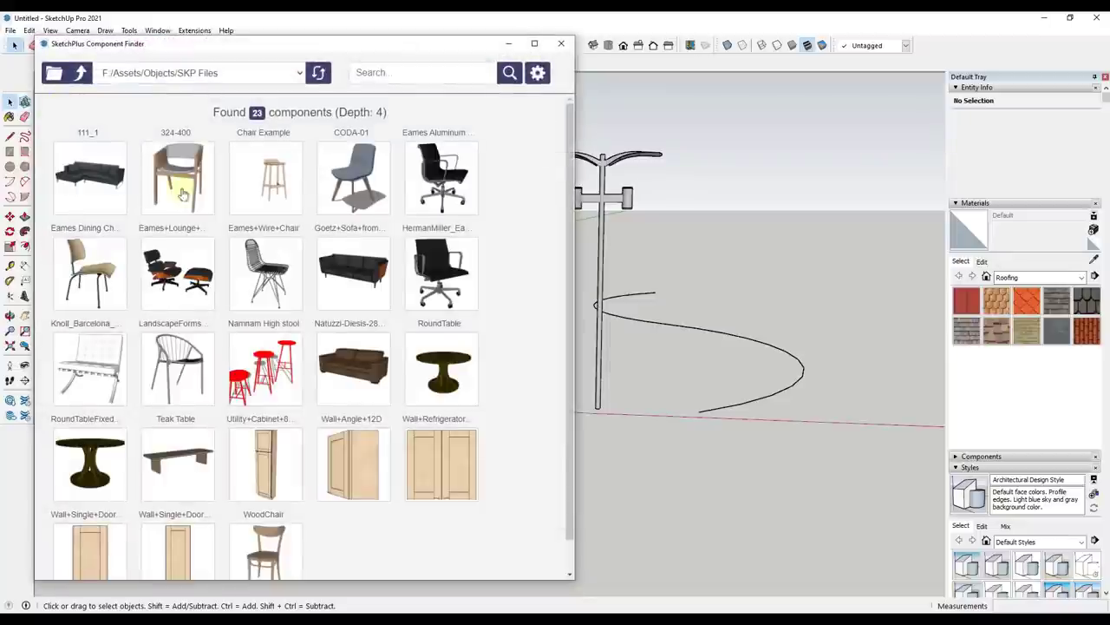
pyautogui.scroll(-1, 87, 269)
pyautogui.scroll(1, 447, 286)
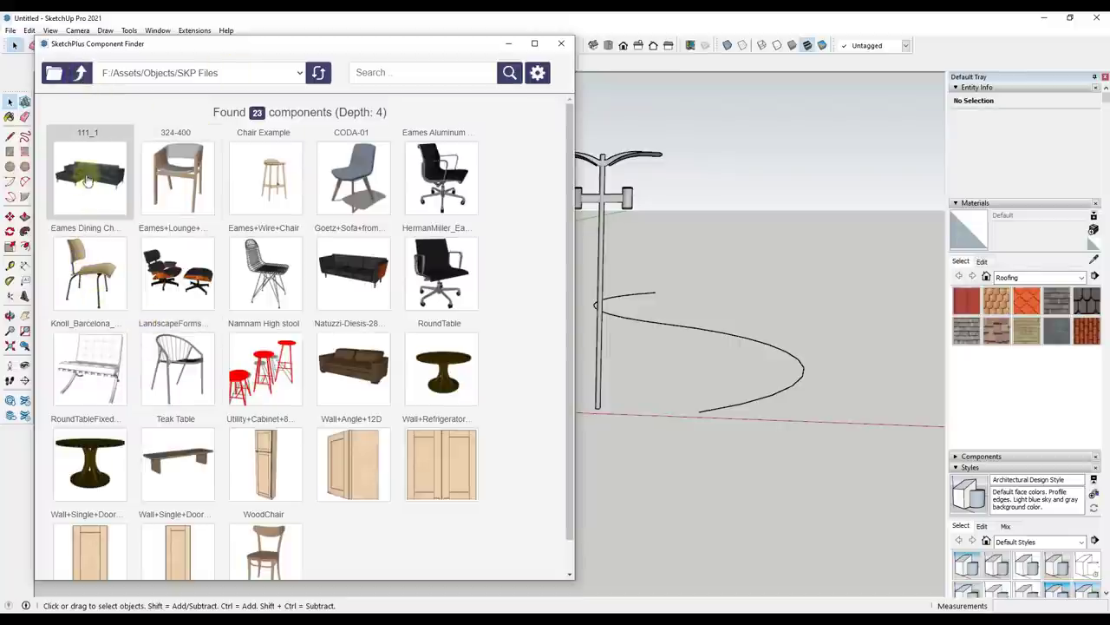
pyautogui.click(98, 289)
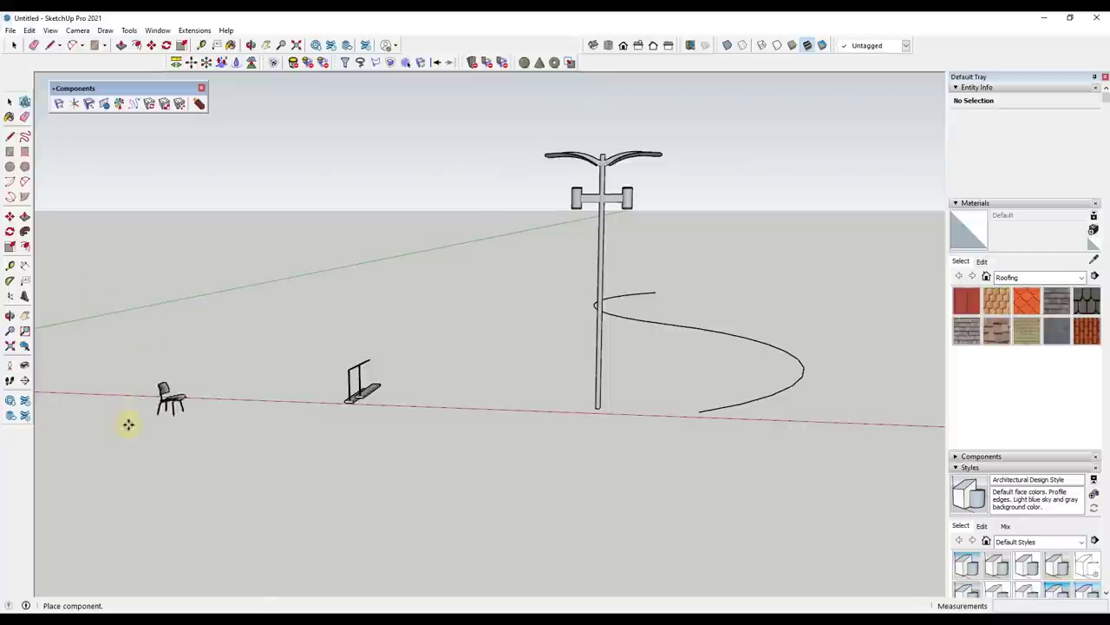
pyautogui.scroll(-2, 446, 384)
pyautogui.scroll(3, 109, 372)
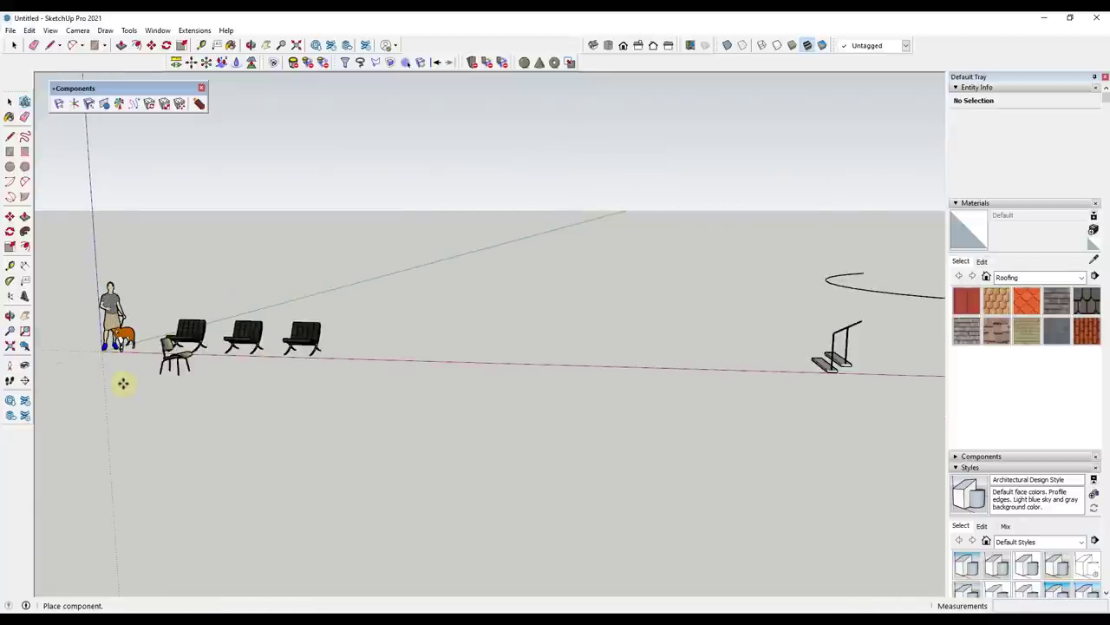
pyautogui.click(102, 390)
pyautogui.scroll(3, 180, 349)
pyautogui.moveTo(179, 347); pyautogui.dragTo(317, 343, button='middle')
pyautogui.scroll(-3, 317, 342)
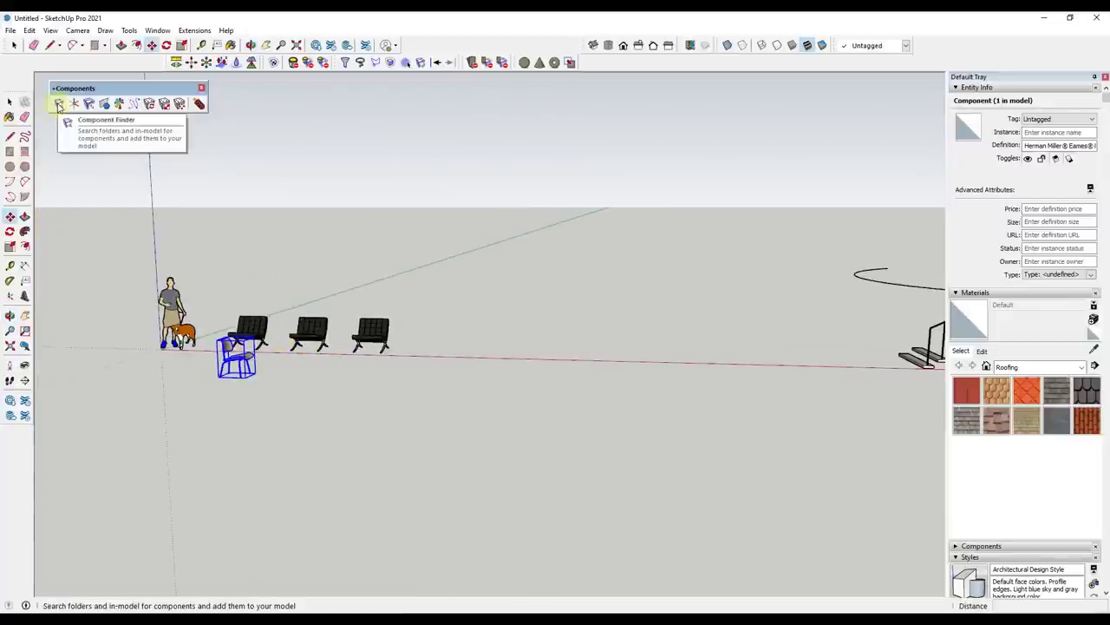
# Move the Eames chair's axes to its bottom center with Change Axes+, limiting the preset points to bottom center only
pyautogui.click(77, 104)
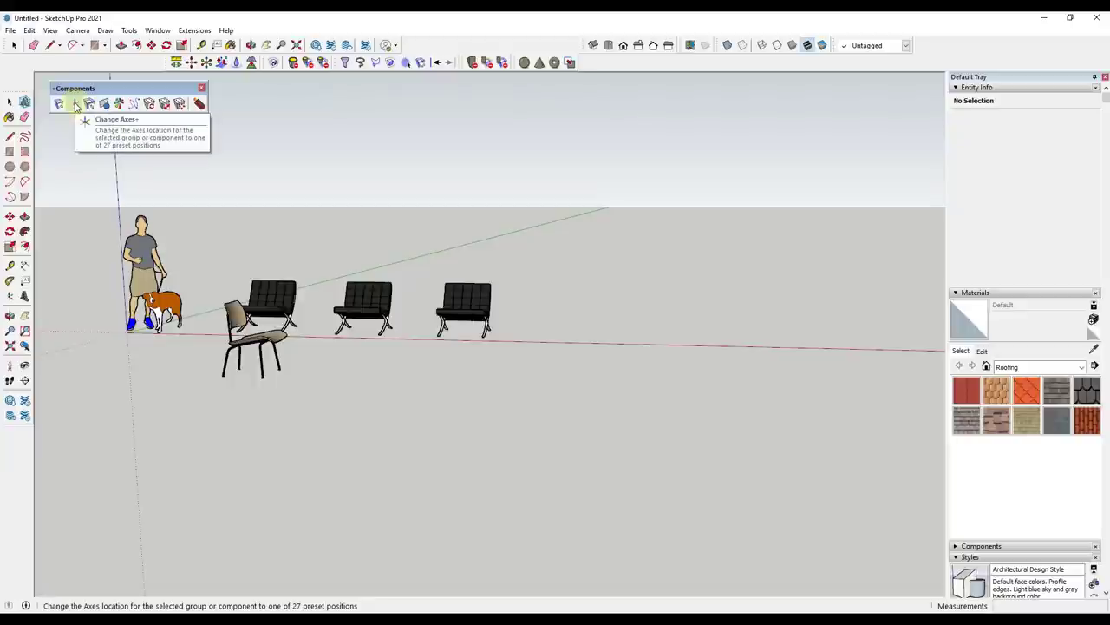
pyautogui.click(76, 104)
pyautogui.moveTo(158, 166); pyautogui.dragTo(258, 375, button='middle')
pyautogui.click(257, 375)
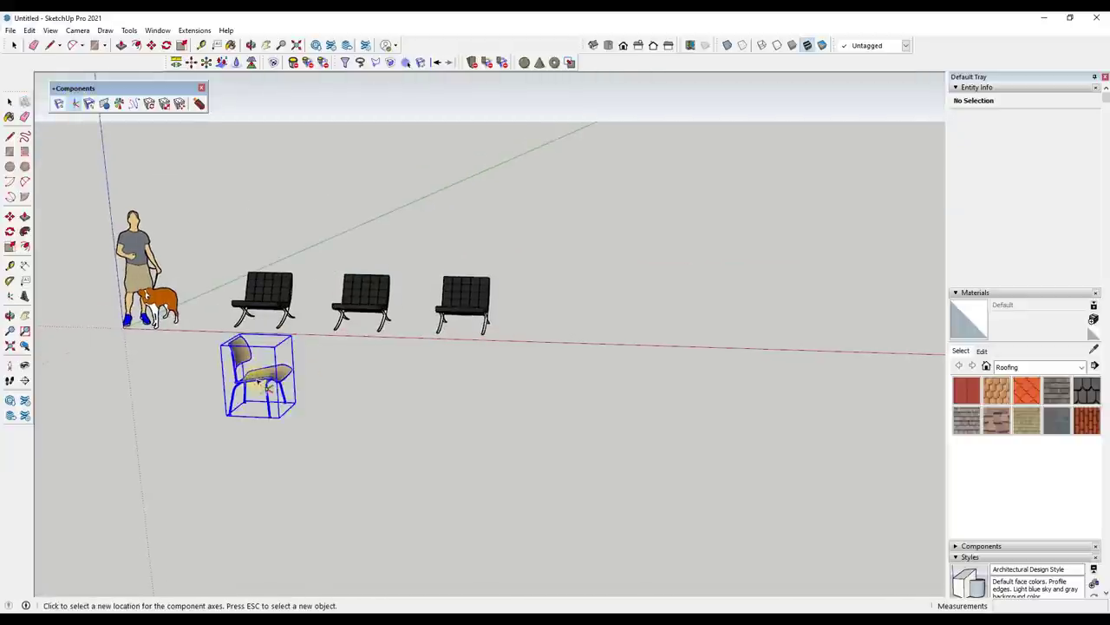
pyautogui.scroll(3, 260, 386)
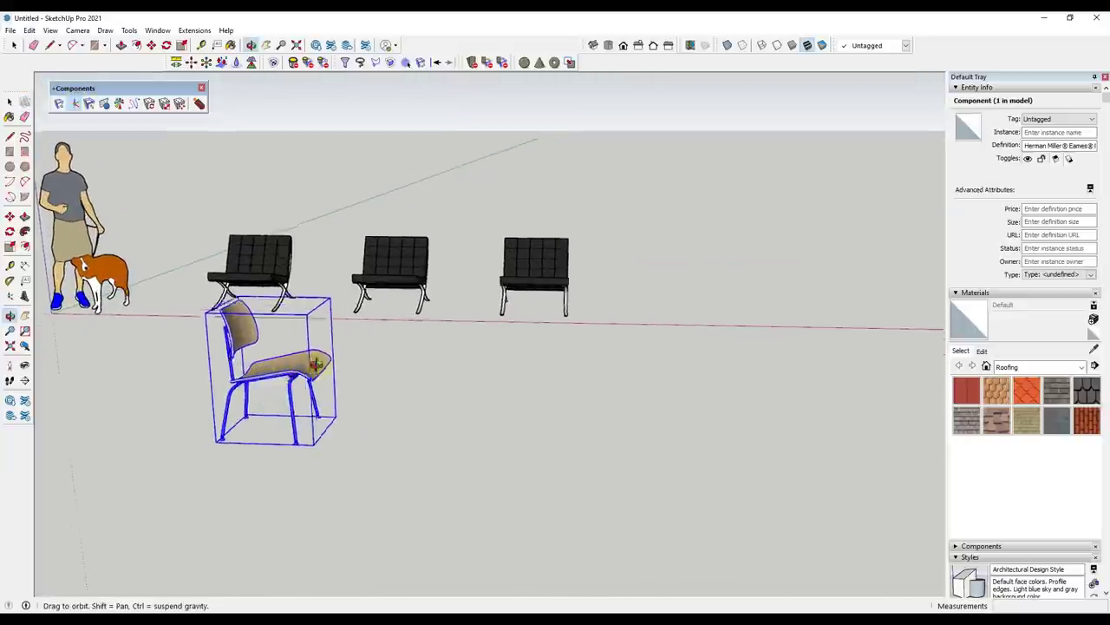
pyautogui.scroll(-4, 260, 373)
pyautogui.scroll(2, 250, 368)
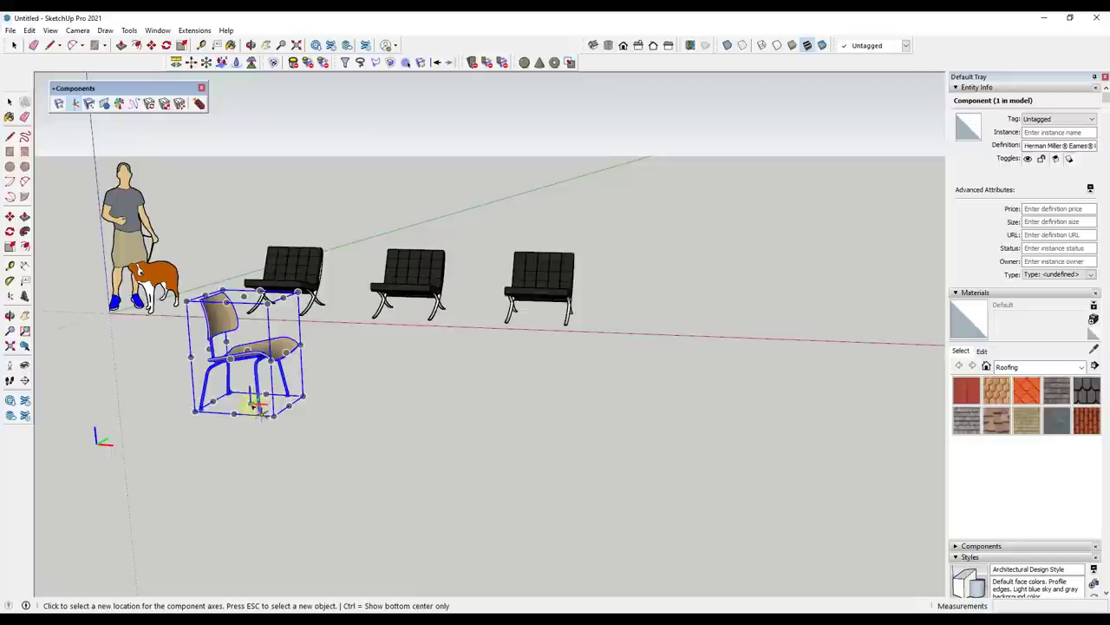
pyautogui.press('ctrl')
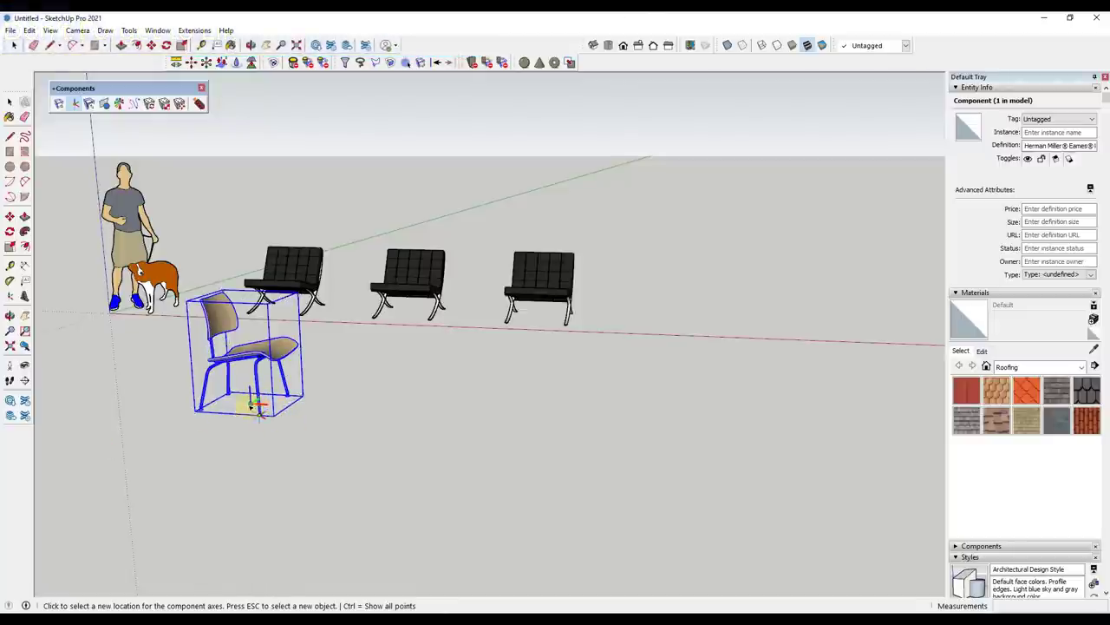
pyautogui.scroll(-1, 257, 406)
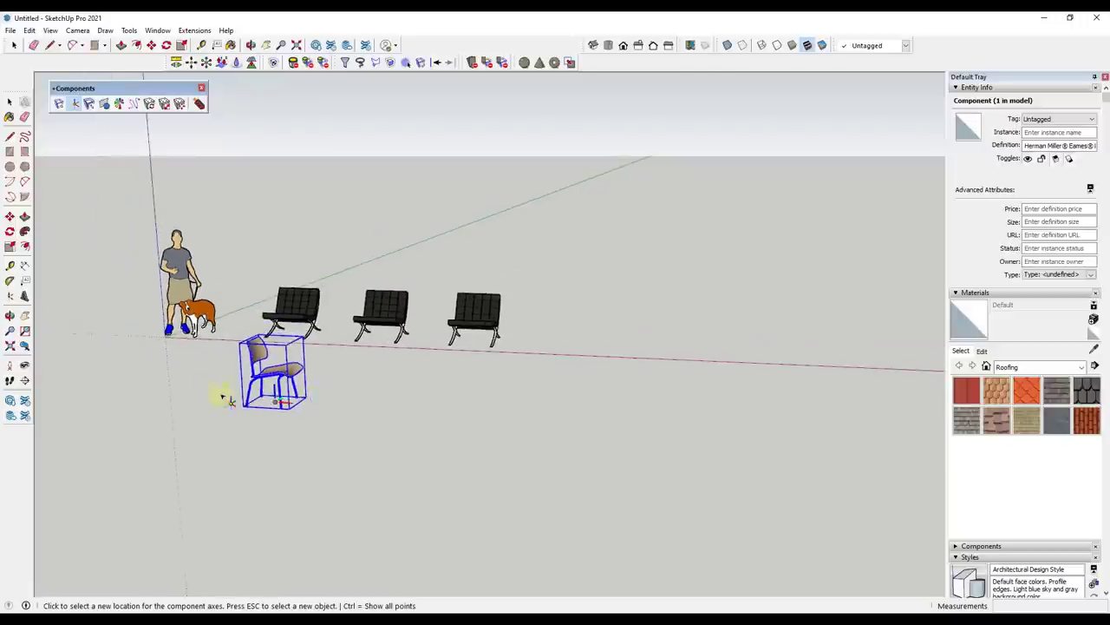
pyautogui.scroll(3, 225, 399)
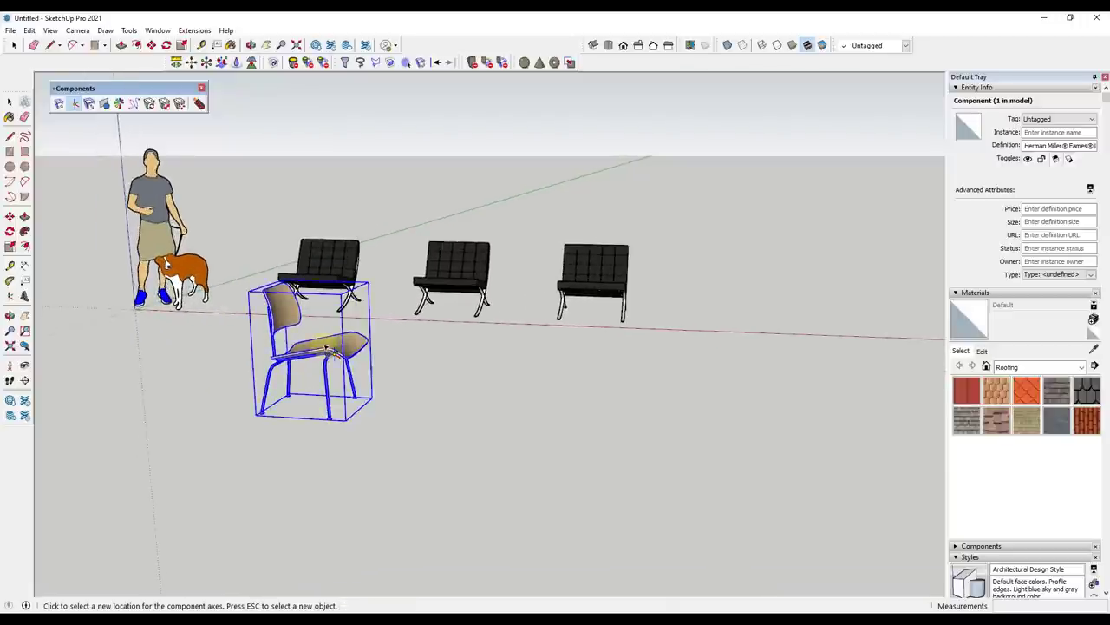
# Open the Eames chair component to check where its axes sit, and leave it again
pyautogui.press('Escape')
pyautogui.doubleClick(321, 413)
pyautogui.scroll(1, 319, 409)
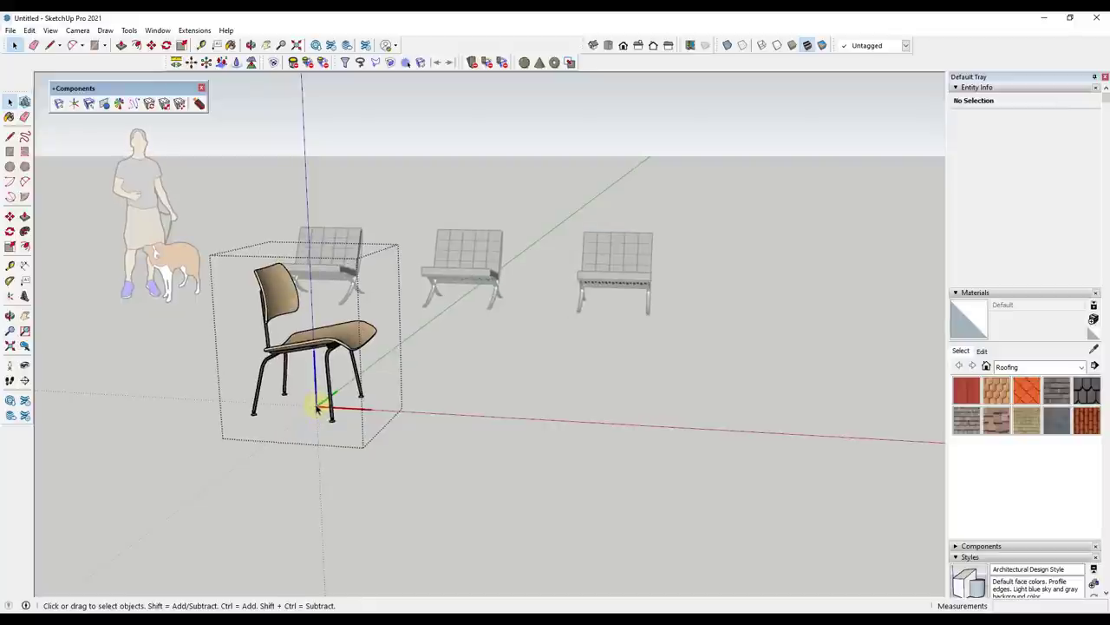
pyautogui.press('Escape')
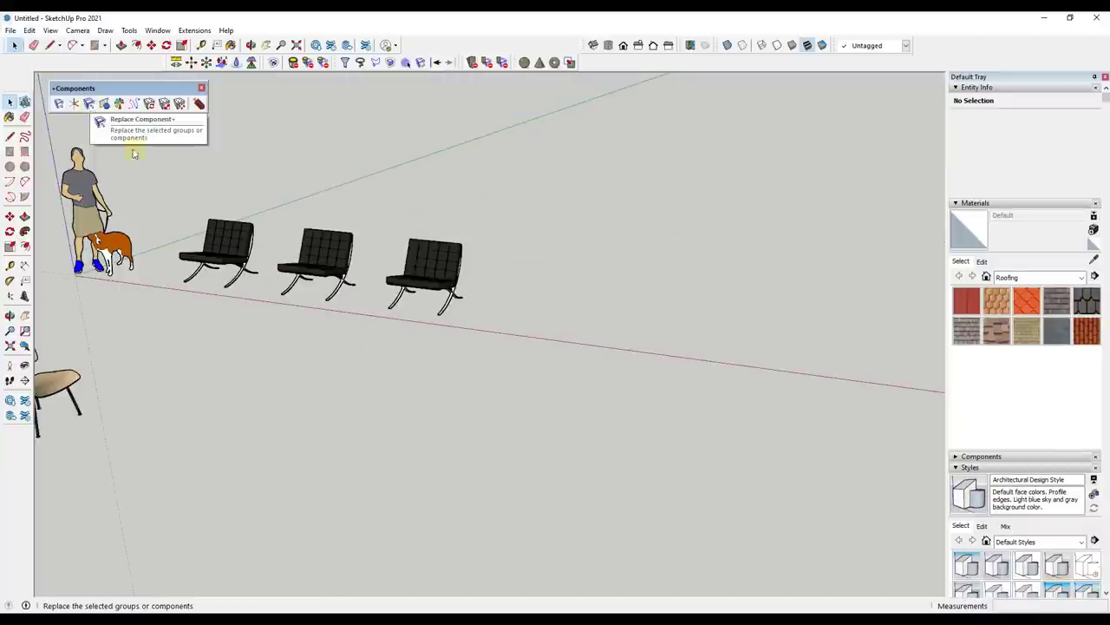
# Try to replace the three black Barcelona chairs with the Eames chair using Replace Component+
pyautogui.click(235, 247)
pyautogui.keyDown('ctrl'); pyautogui.click(329, 259); pyautogui.keyUp('ctrl')
pyautogui.keyDown('ctrl'); pyautogui.click(425, 276); pyautogui.keyUp('ctrl')
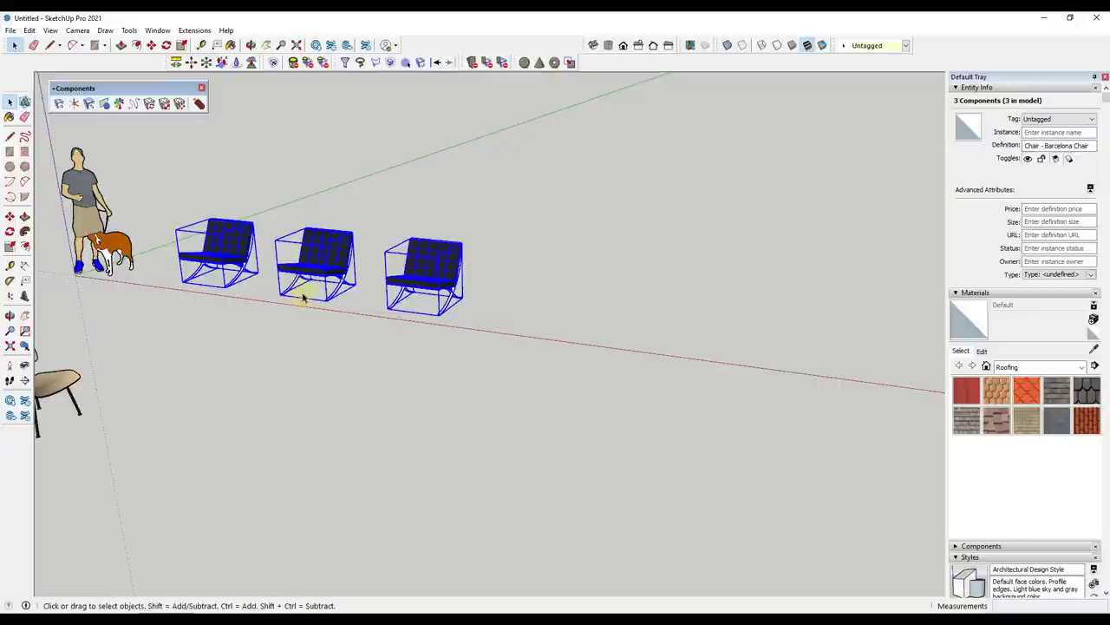
pyautogui.click(89, 103)
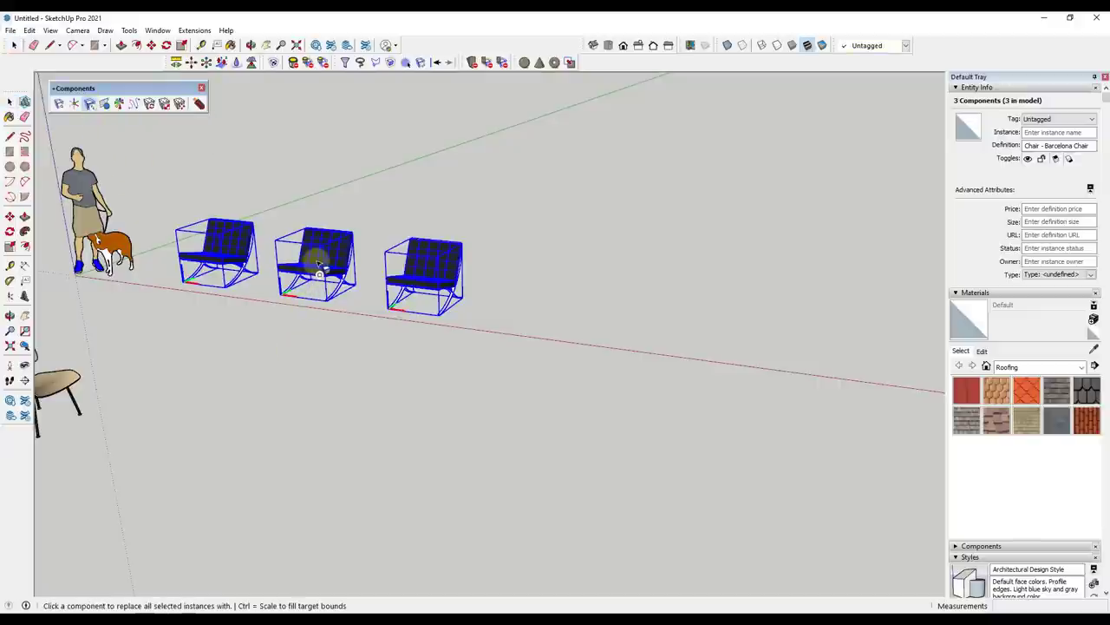
pyautogui.scroll(-2, 446, 252)
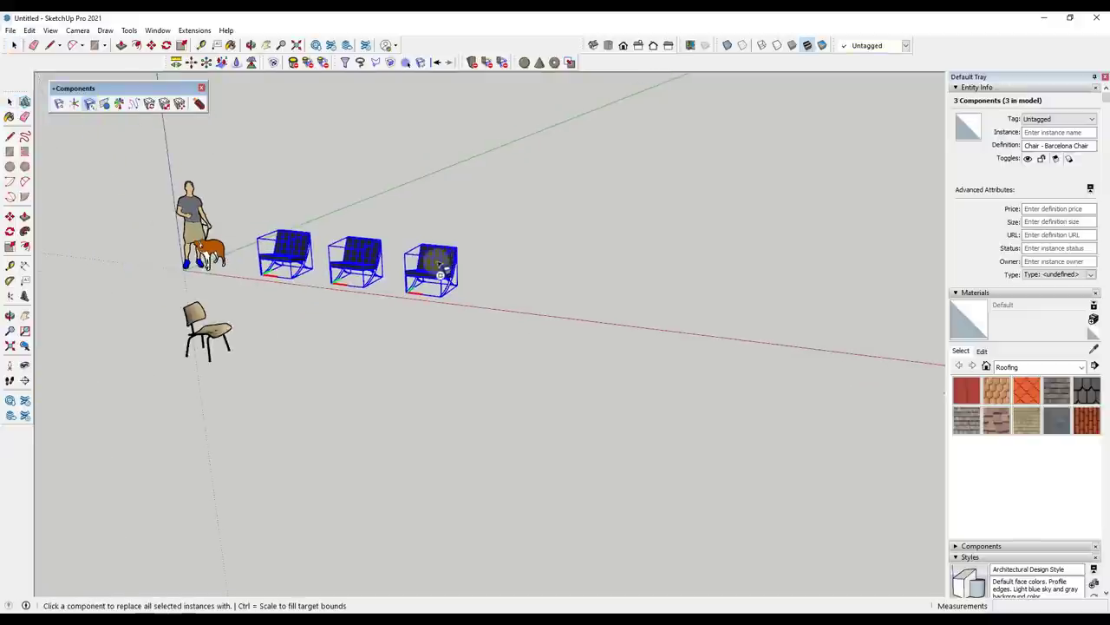
pyautogui.click(224, 341)
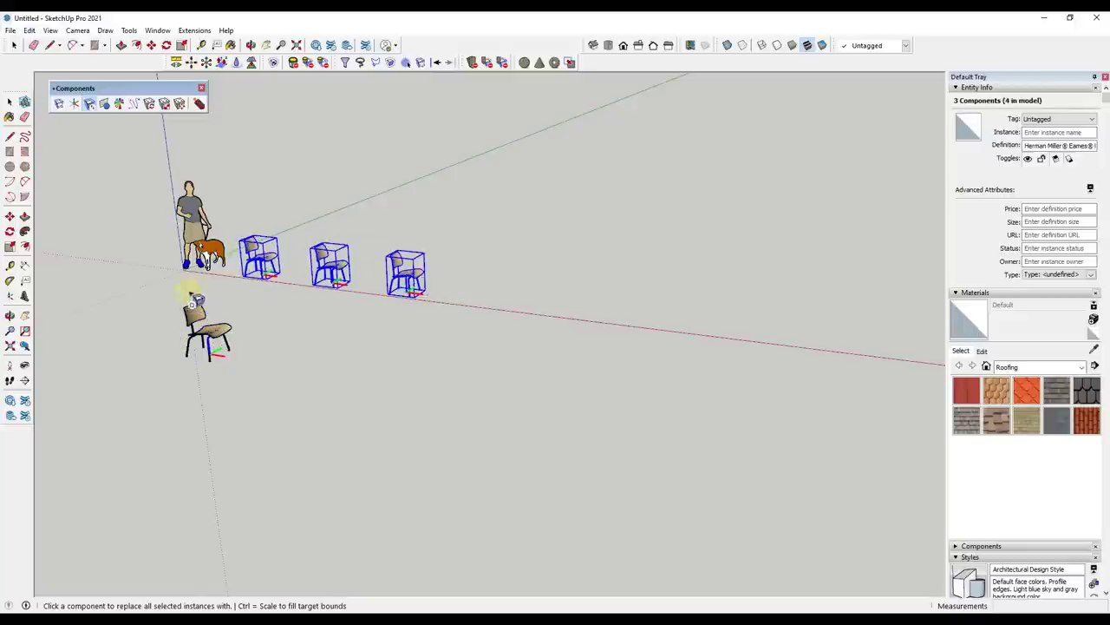
pyautogui.scroll(3, 416, 266)
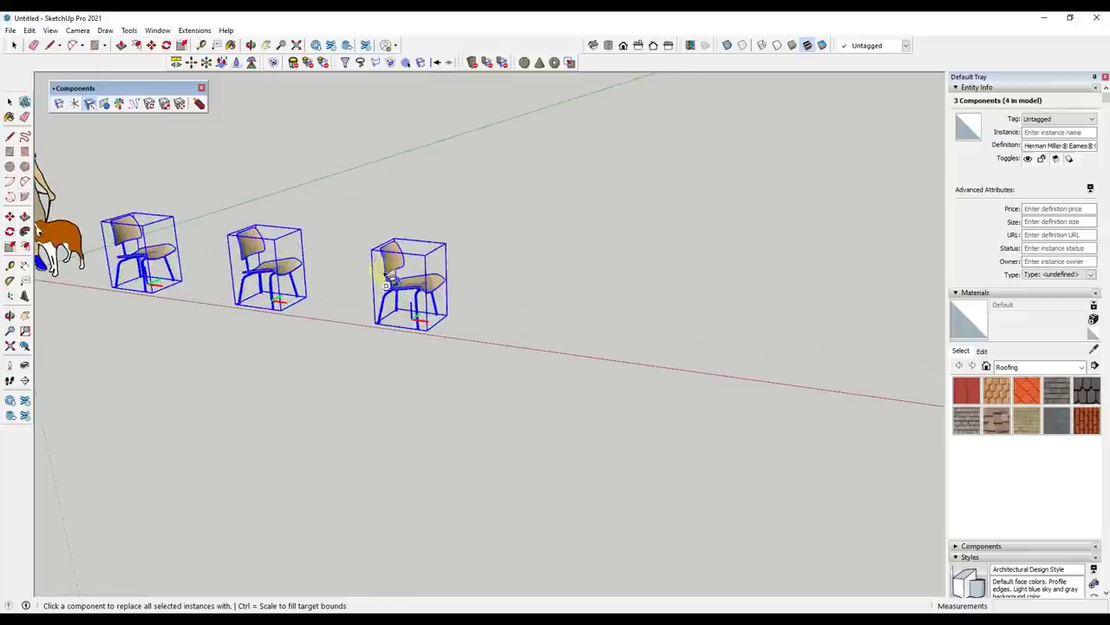
pyautogui.scroll(-3, 466, 287)
pyautogui.scroll(4, 373, 282)
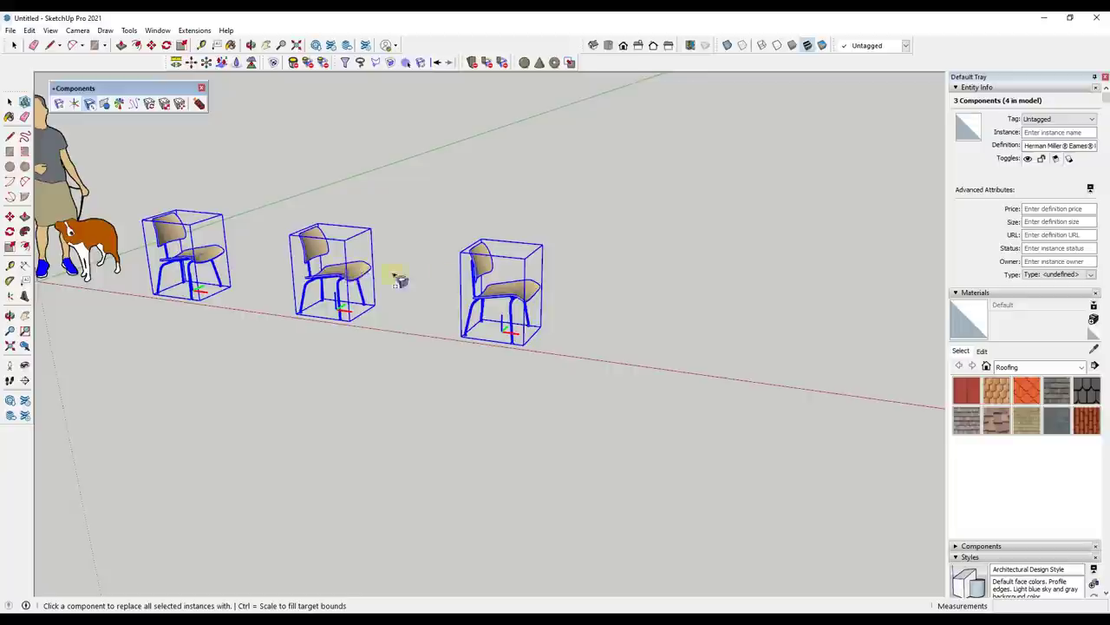
pyautogui.scroll(-3, 433, 279)
pyautogui.click(476, 280)
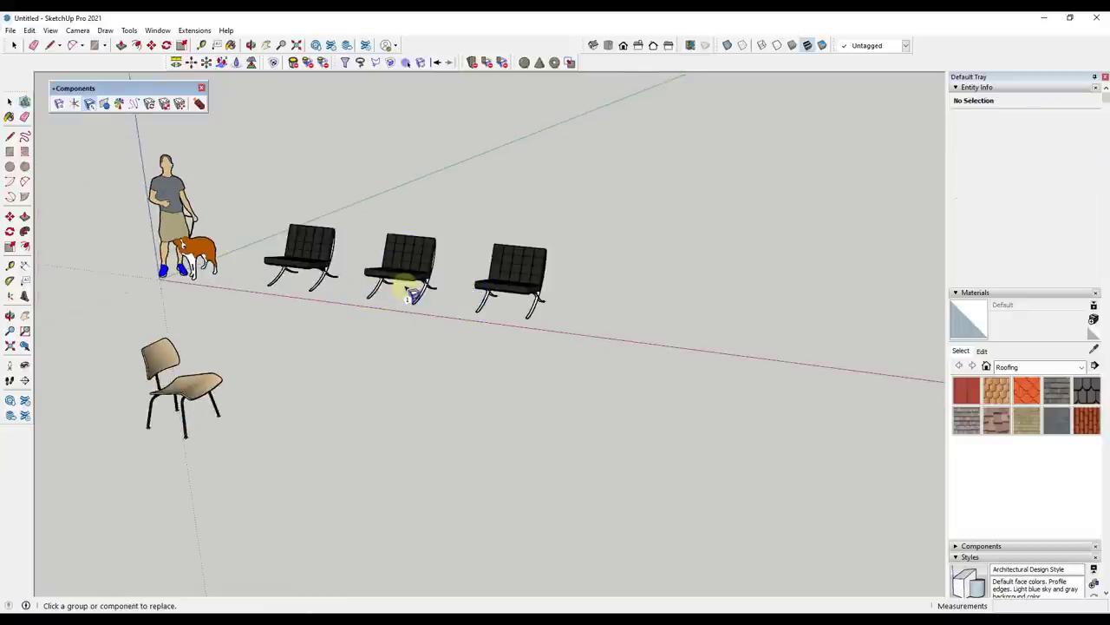
# Examine the axes location of the middle Barcelona chair
pyautogui.scroll(2, 376, 303)
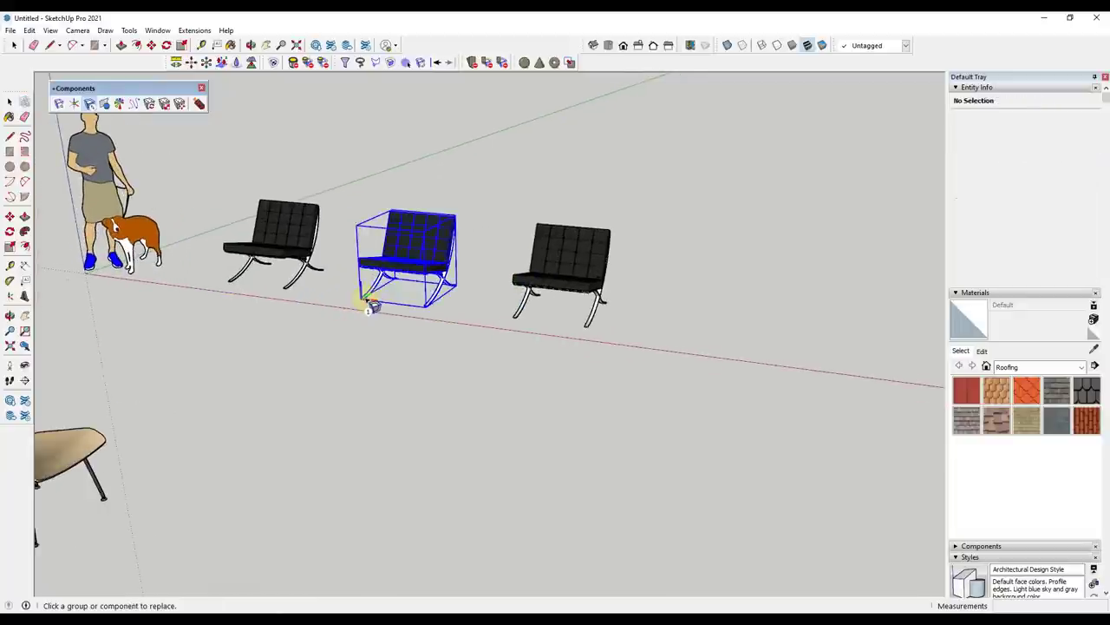
pyautogui.click(368, 311)
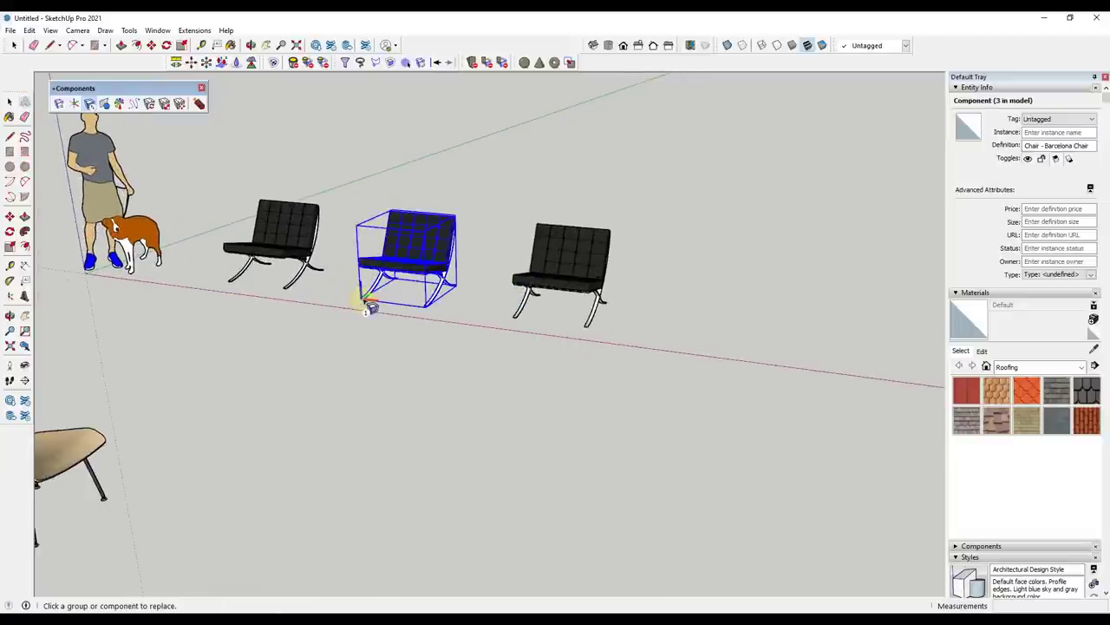
pyautogui.press('Escape')
pyautogui.press('space')
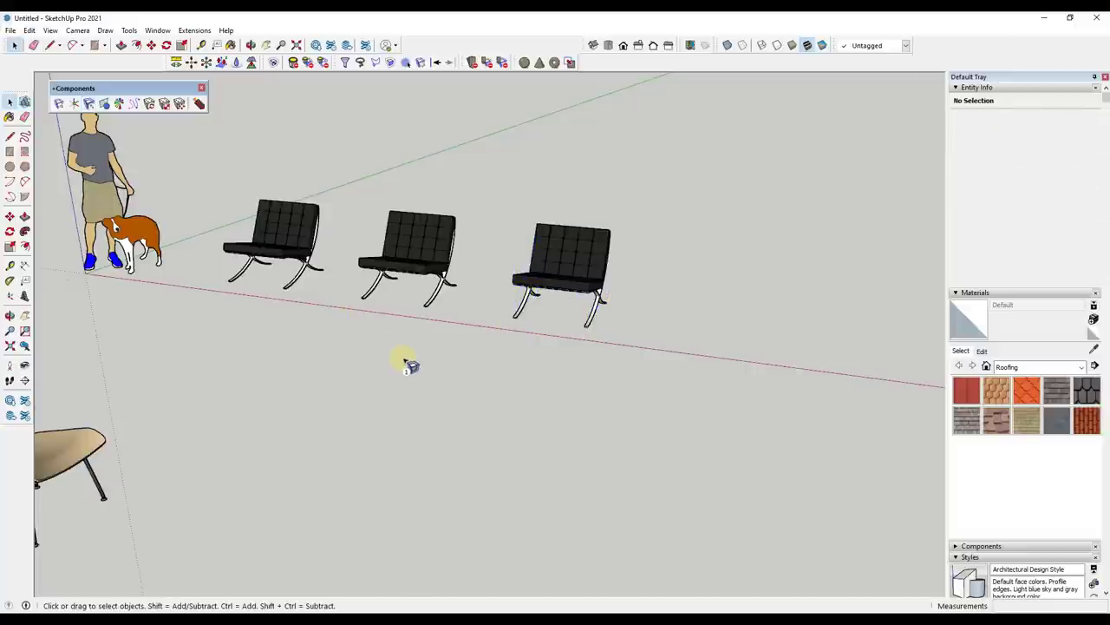
# Move the Barcelona chair component's axes to its bottom center with Change Axes+
pyautogui.click(269, 247)
pyautogui.keyDown('shift'); pyautogui.click(417, 241); pyautogui.keyUp('shift')
pyautogui.keyDown('shift'); pyautogui.click(550, 255); pyautogui.keyUp('shift')
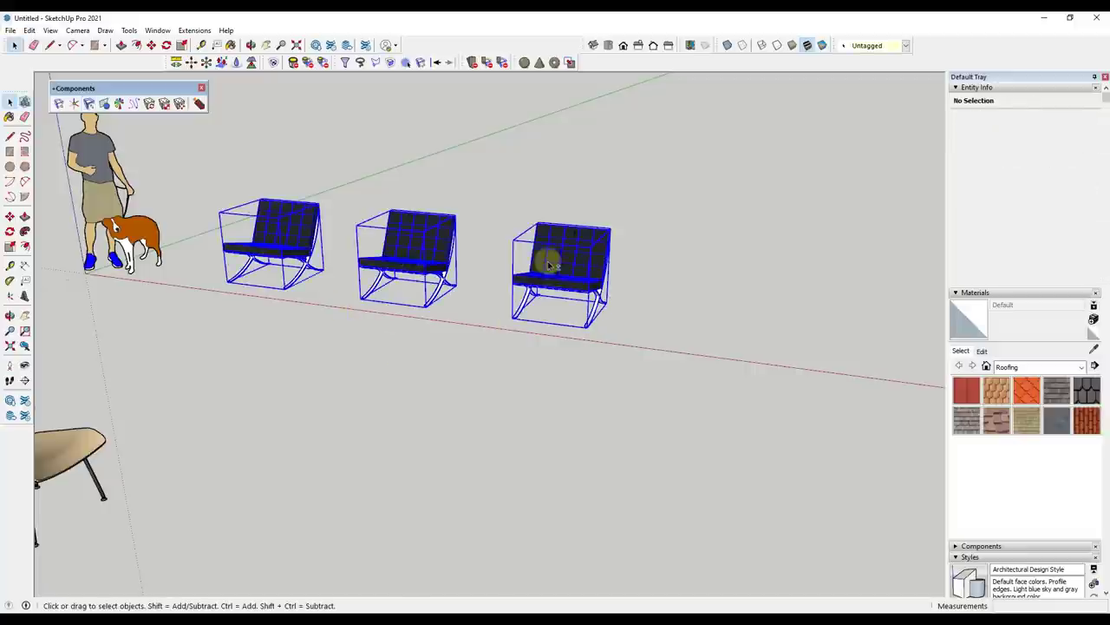
pyautogui.click(74, 104)
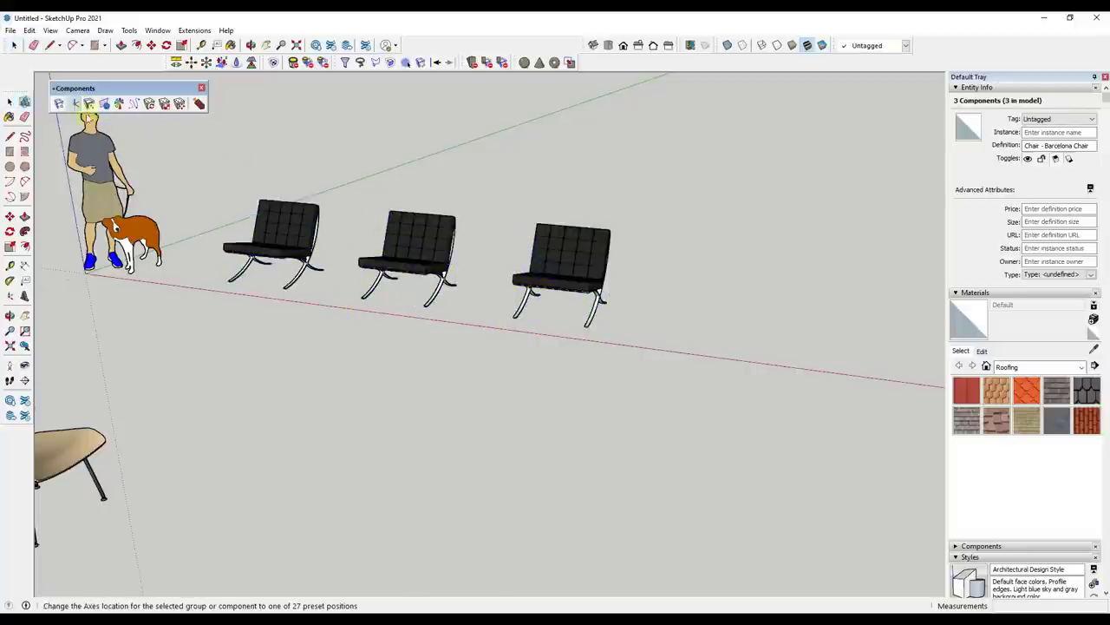
pyautogui.click(284, 277)
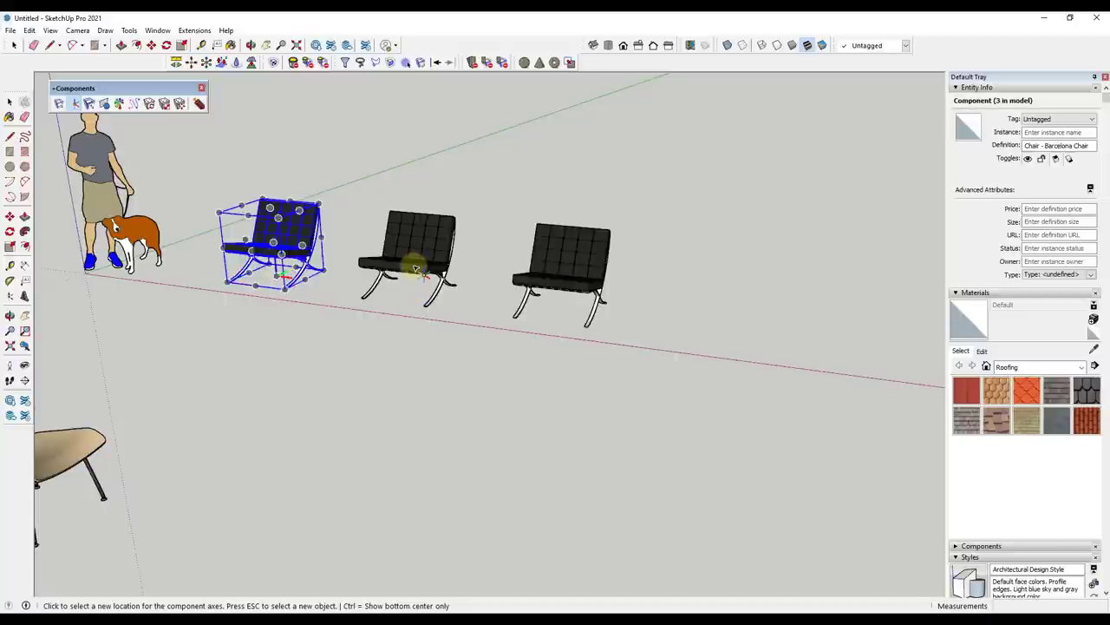
pyautogui.press('space')
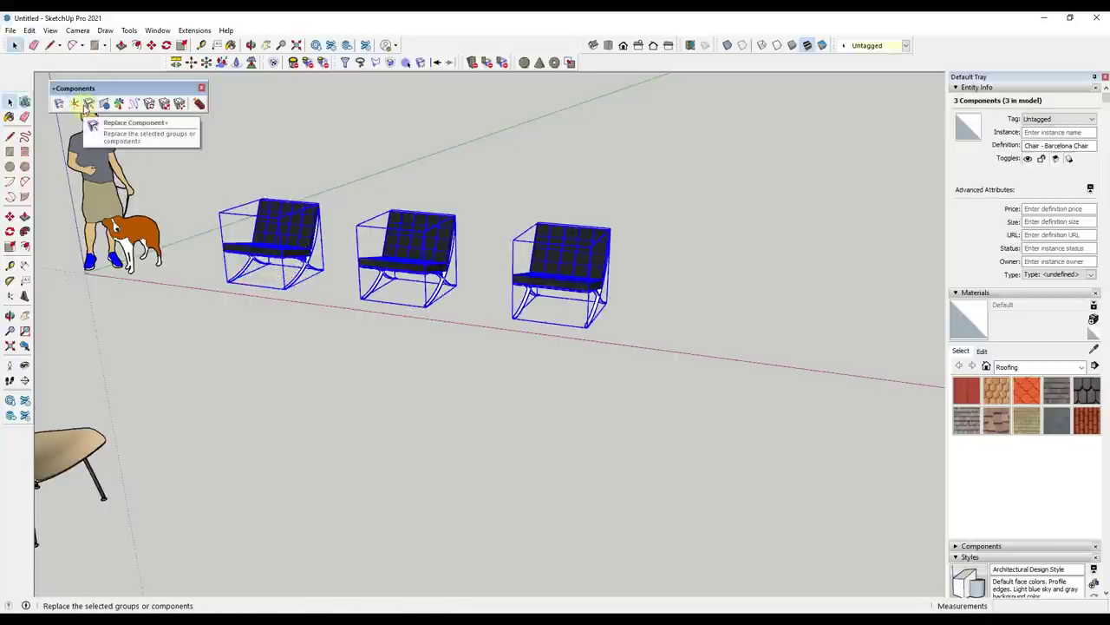
# Replace the three selected Barcelona chairs with the Eames chair using Replace Component+
pyautogui.click(89, 104)
pyautogui.click(61, 468)
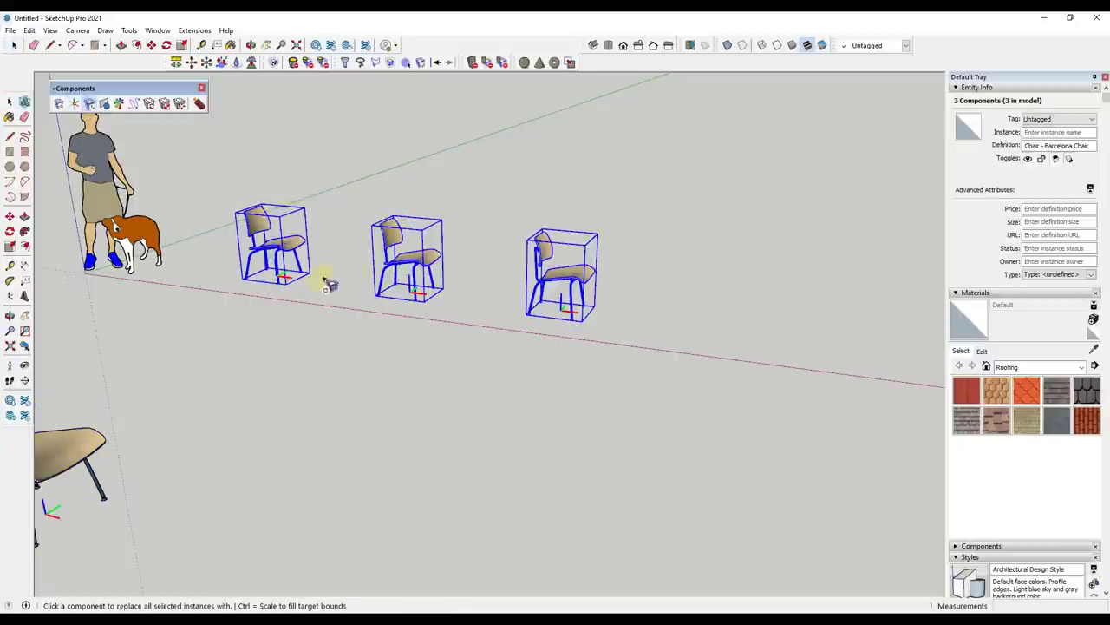
pyautogui.scroll(4, 586, 325)
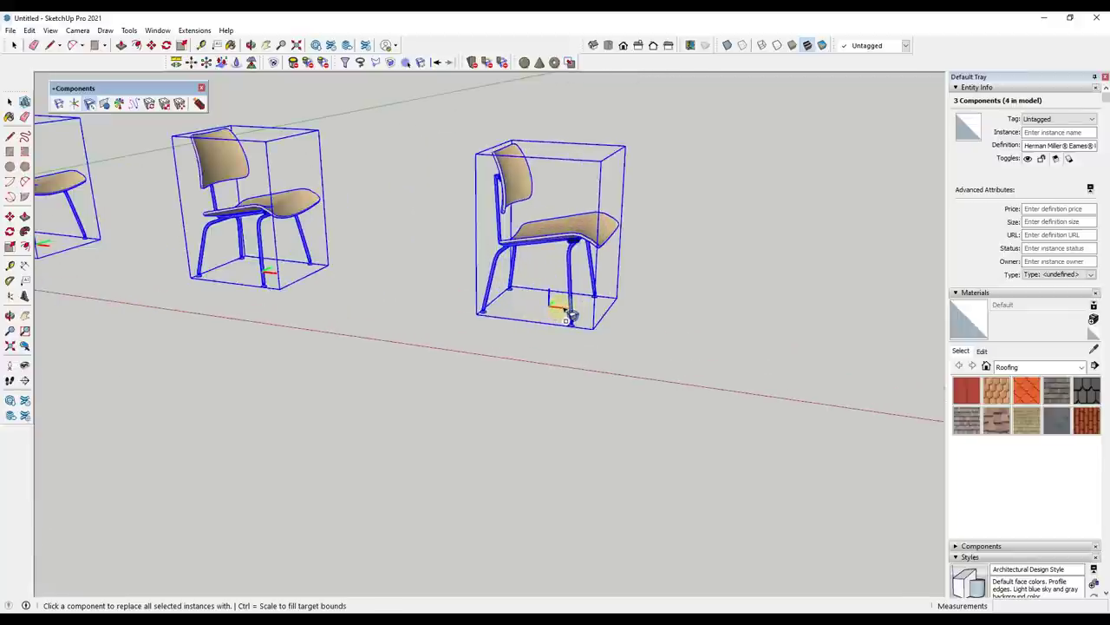
# Make a group from all the loose geometry of the grey half-hull shape
pyautogui.scroll(-4, 569, 314)
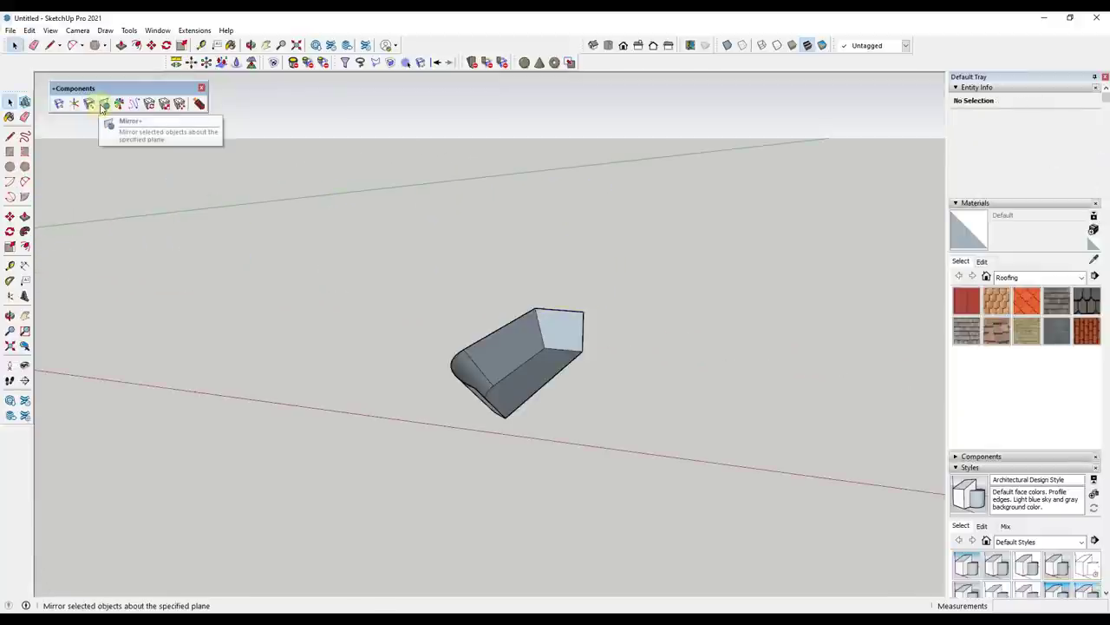
pyautogui.click(103, 105)
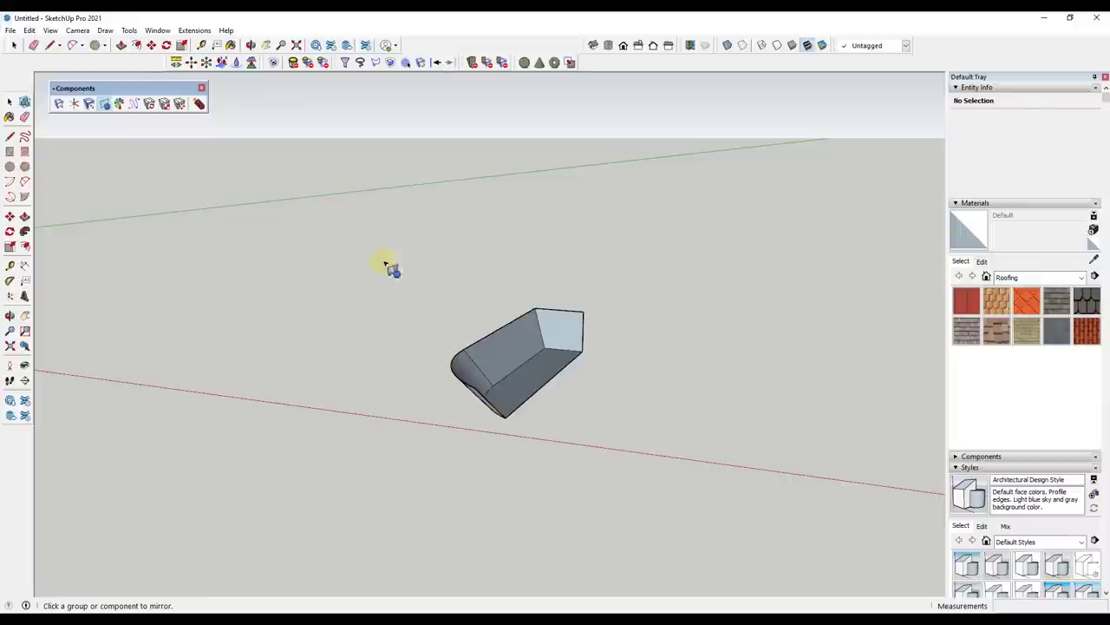
pyautogui.press('space')
pyautogui.moveTo(389, 264); pyautogui.dragTo(618, 472)
pyautogui.rightClick(501, 349)
pyautogui.click(547, 380)
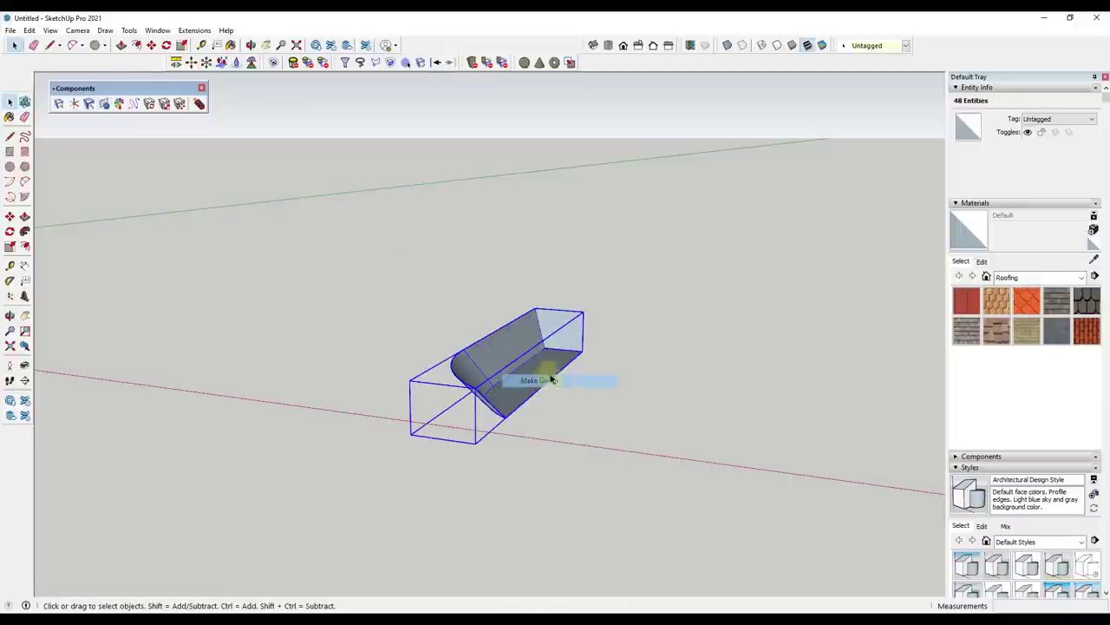
# Mirror the half-hull group with Mirror+ about the vertical red-axis plane along its open long side
pyautogui.click(104, 105)
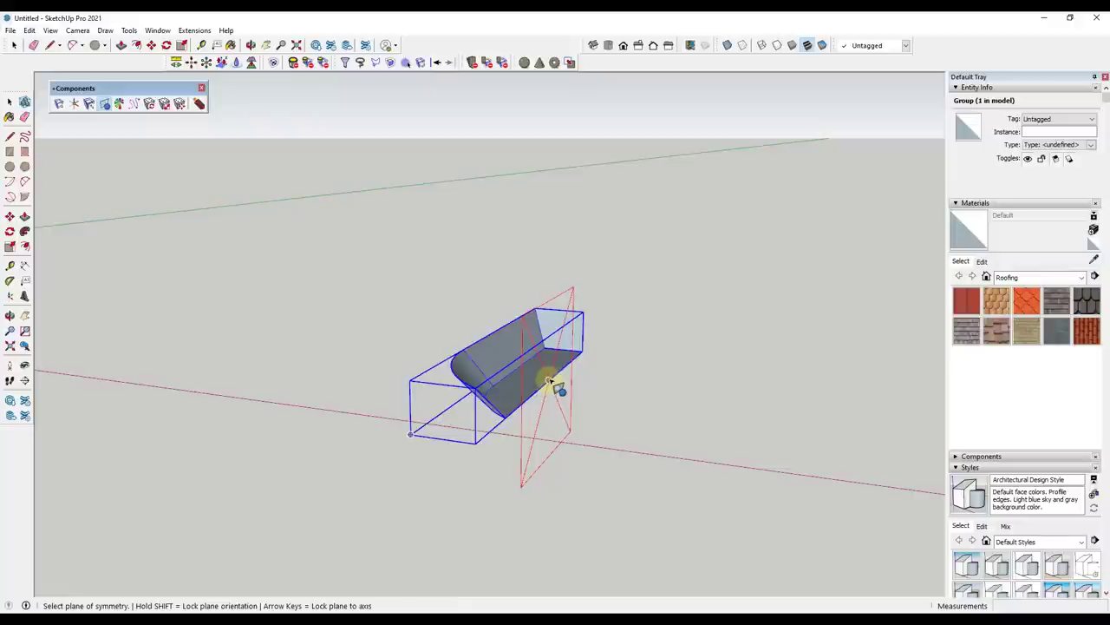
pyautogui.click(553, 383)
pyautogui.moveTo(527, 397)
pyautogui.mouseDown(button='middle')
pyautogui.moveTo(694, 381)
pyautogui.moveTo(766, 306)
pyautogui.moveTo(523, 385)
pyautogui.mouseUp(button='middle')
pyautogui.press('space')
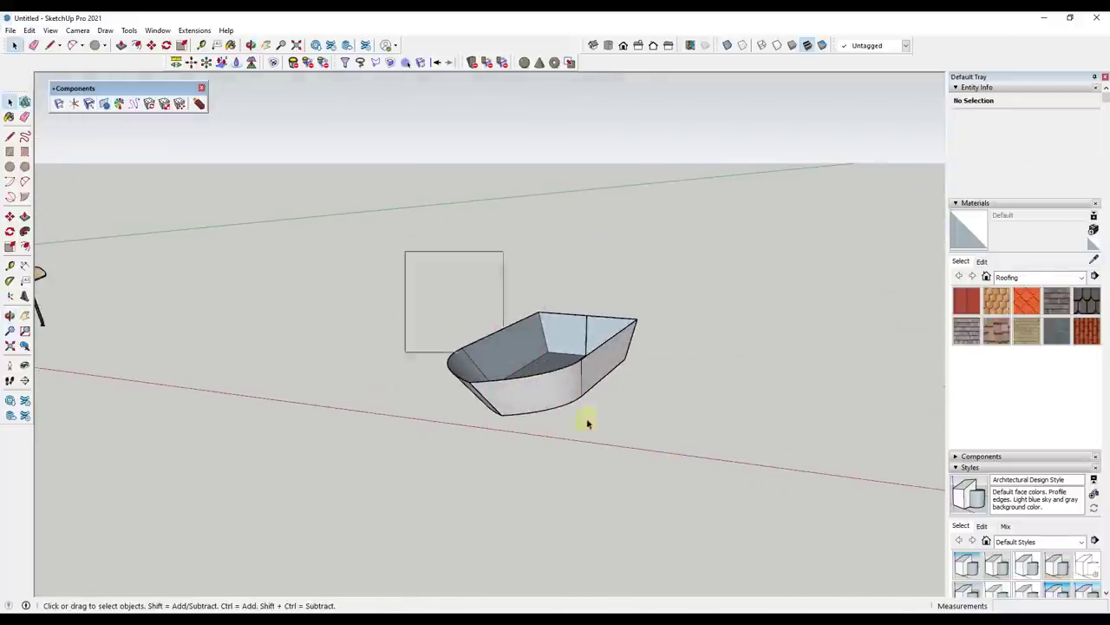
# Mirror both hull halves upward with Mirror+ about the horizontal plane at their open upper rim
pyautogui.hotkey('ctrl', 'a')
pyautogui.click(119, 105)
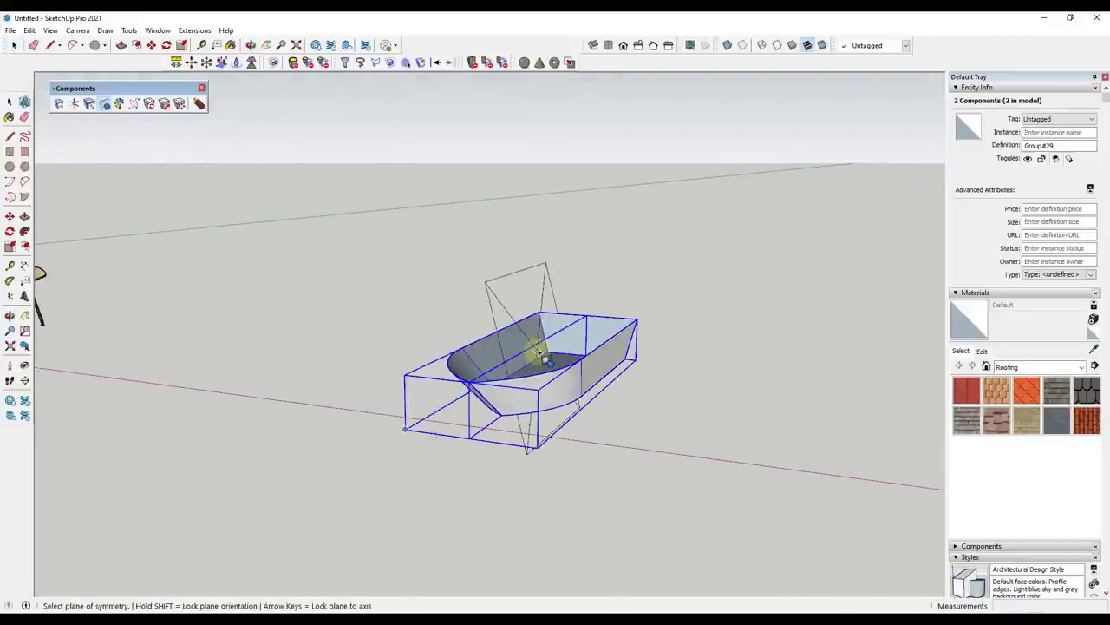
pyautogui.click(614, 350)
pyautogui.moveTo(605, 438); pyautogui.dragTo(590, 404, button='middle')
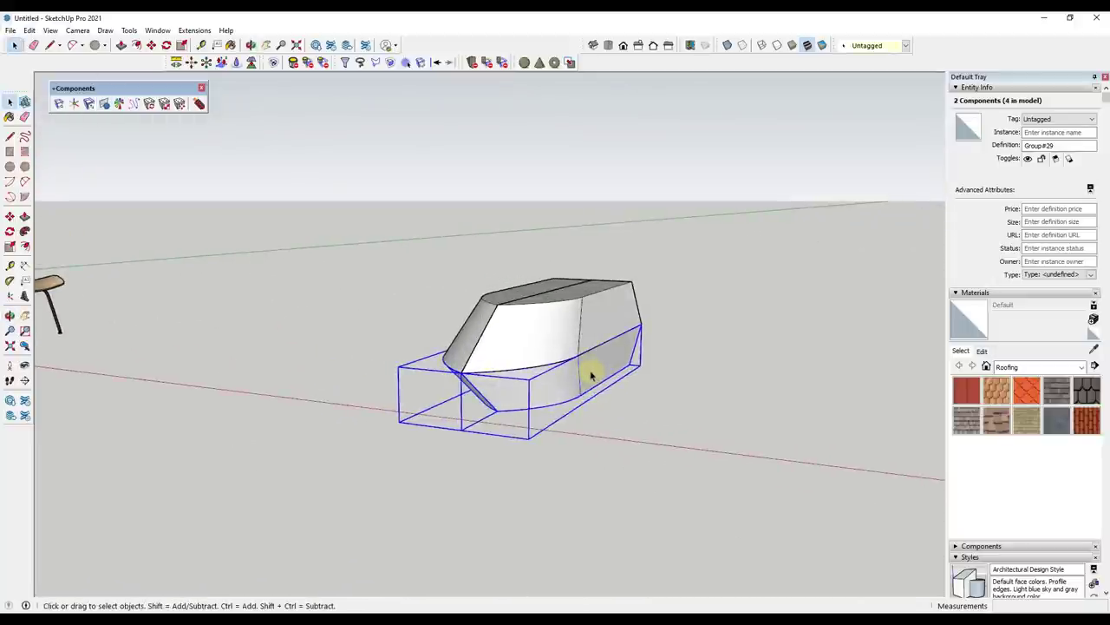
pyautogui.moveTo(550, 352); pyautogui.dragTo(486, 304, button='middle')
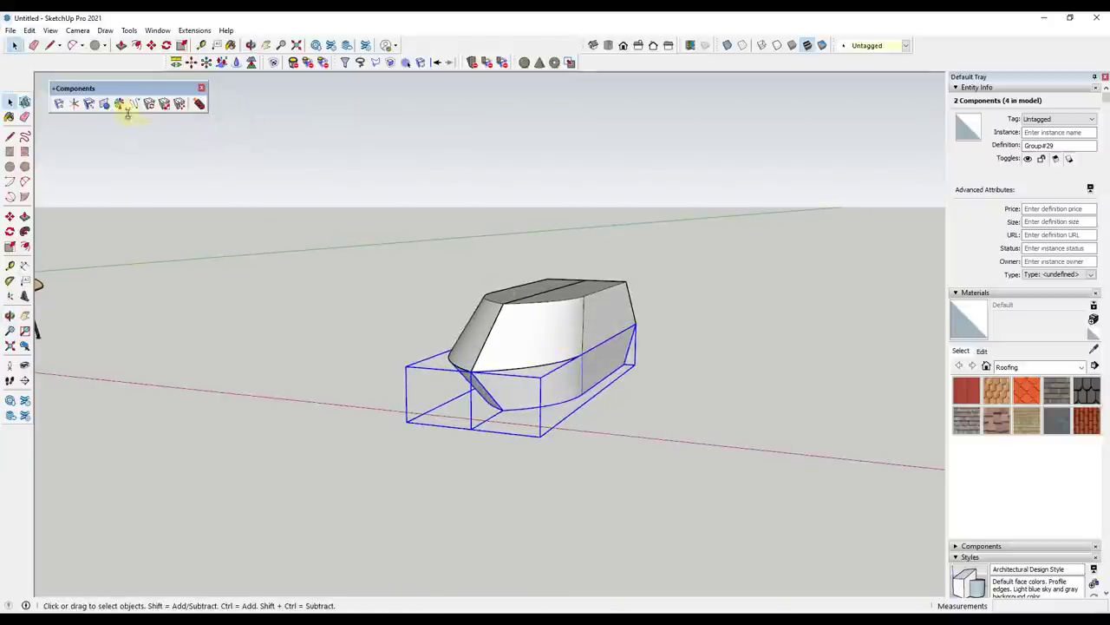
# Examine the two stair tread components with railing posts between the hull and the street lamp
pyautogui.scroll(-8, 265, 352)
pyautogui.moveTo(274, 331); pyautogui.dragTo(731, 325, button='middle')
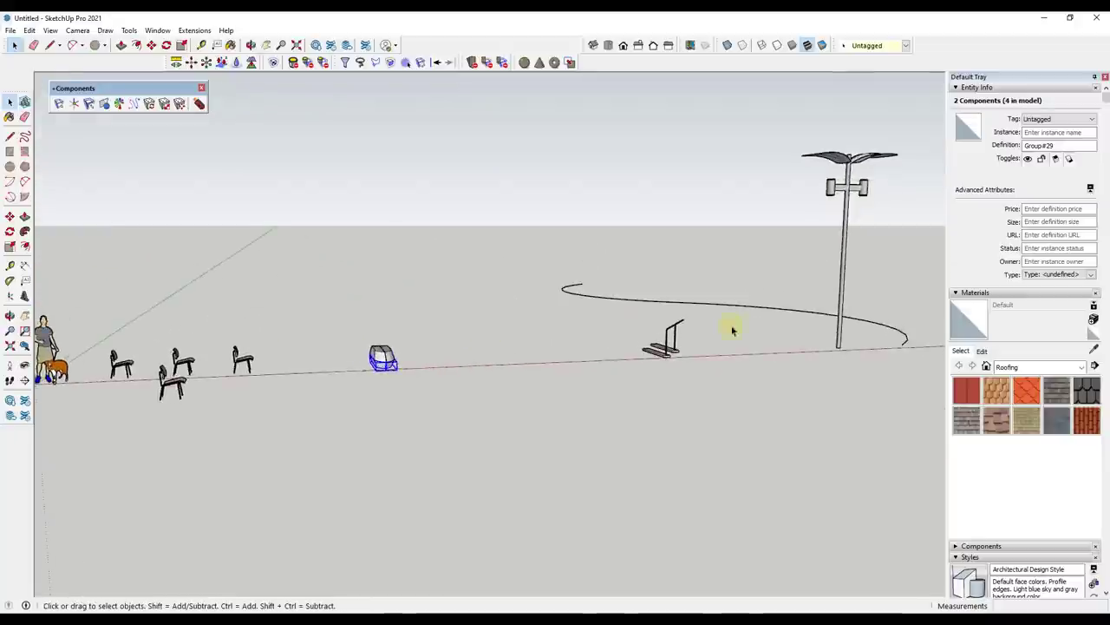
pyautogui.scroll(5, 550, 338)
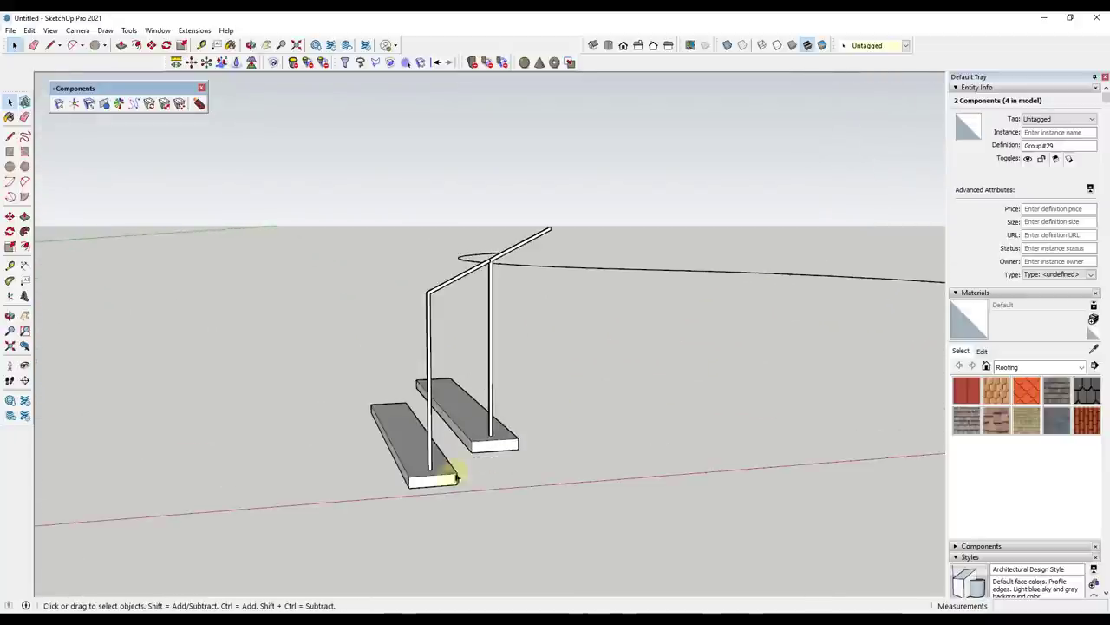
pyautogui.click(545, 486)
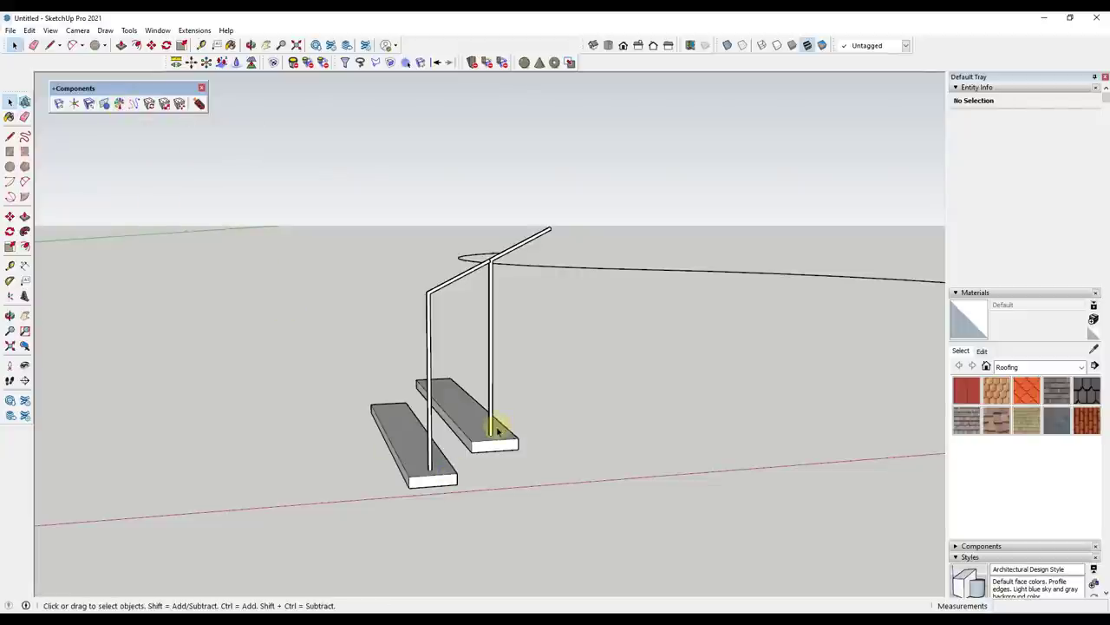
pyautogui.scroll(-3, 573, 387)
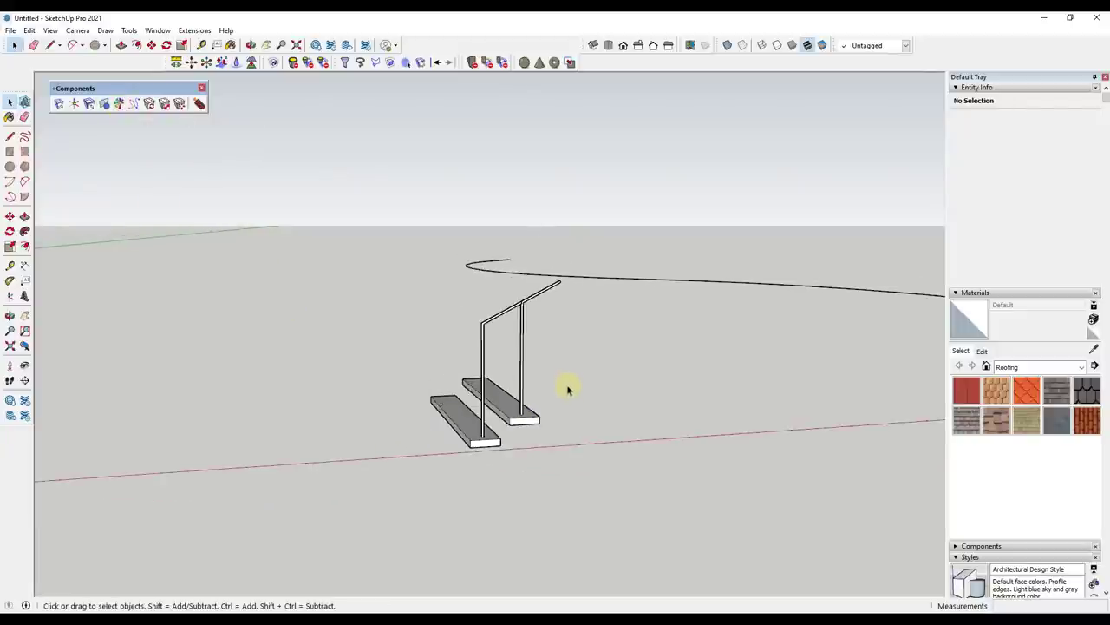
pyautogui.scroll(3, 560, 400)
pyautogui.scroll(1, 521, 416)
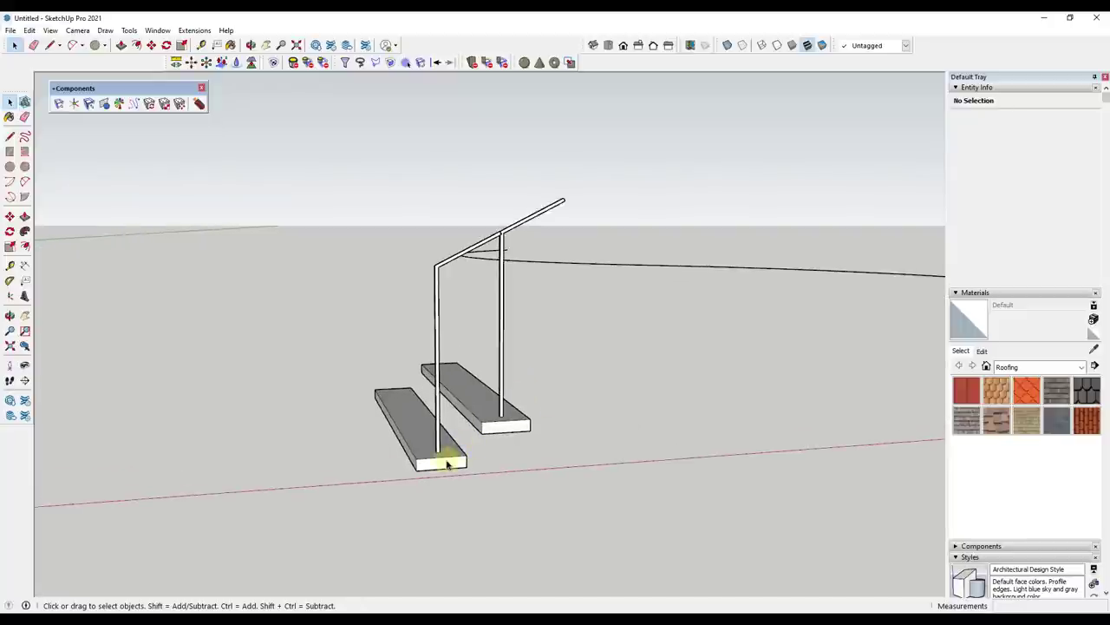
# Array the stair tread with Smart Array from the lower to the upper tread, making 10 copies up the flight
pyautogui.click(459, 454)
pyautogui.click(497, 430)
pyautogui.click(447, 461)
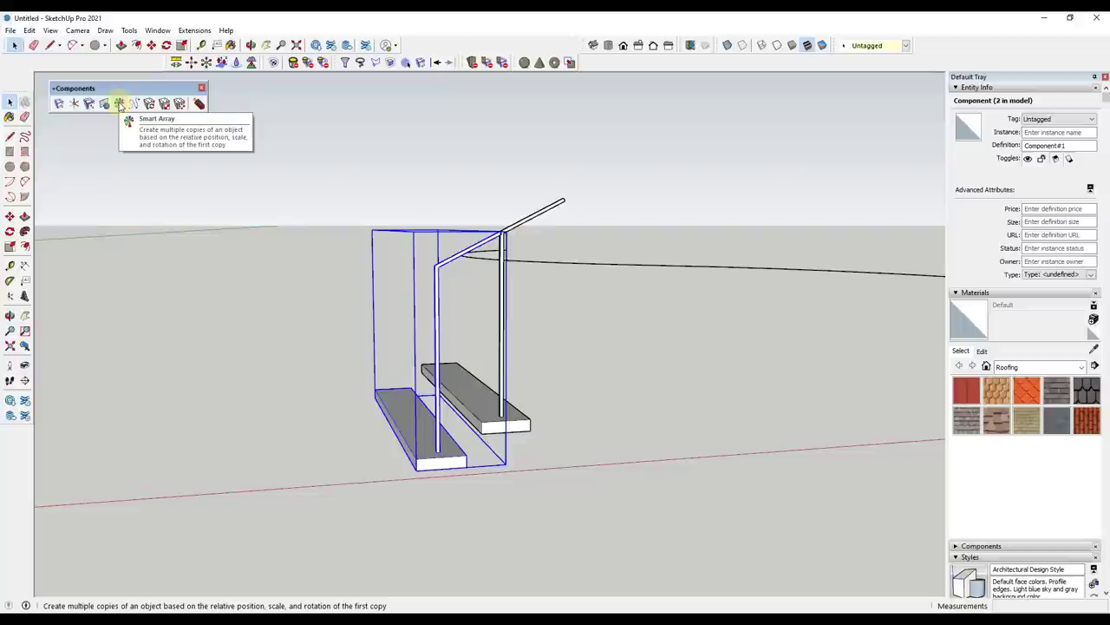
pyautogui.click(120, 104)
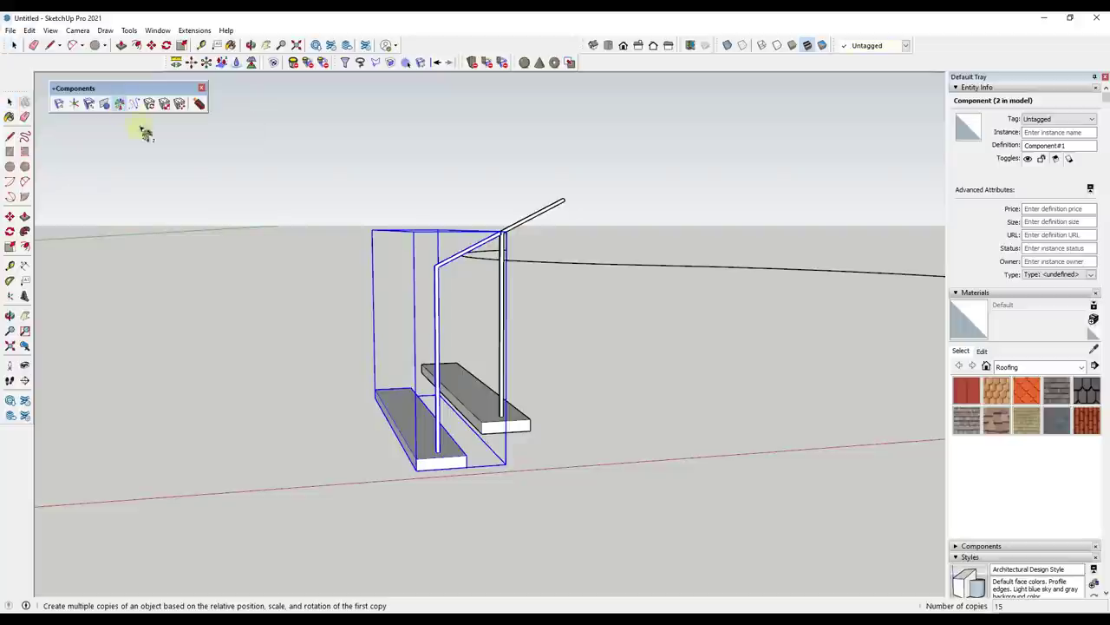
pyautogui.click(492, 423)
pyautogui.click(491, 423)
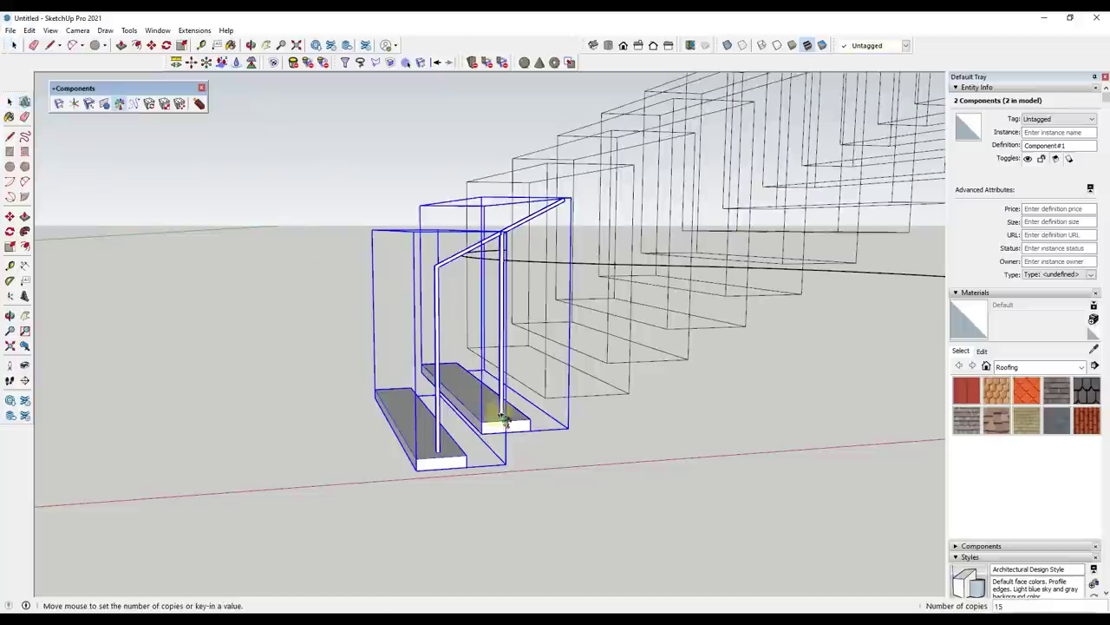
pyautogui.scroll(-5, 642, 371)
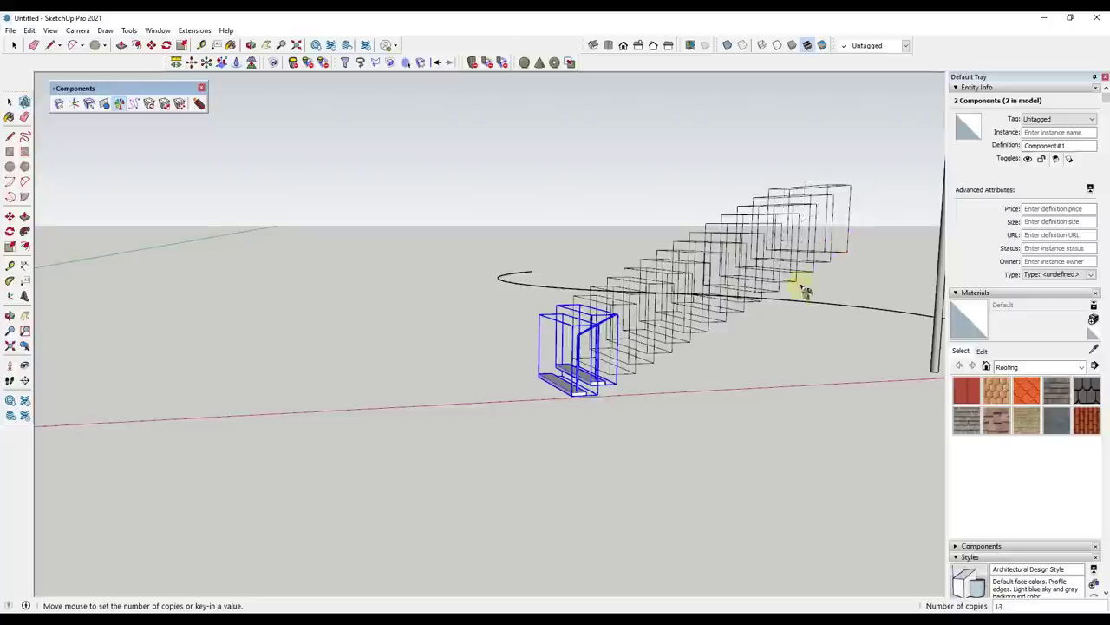
pyautogui.click(780, 304)
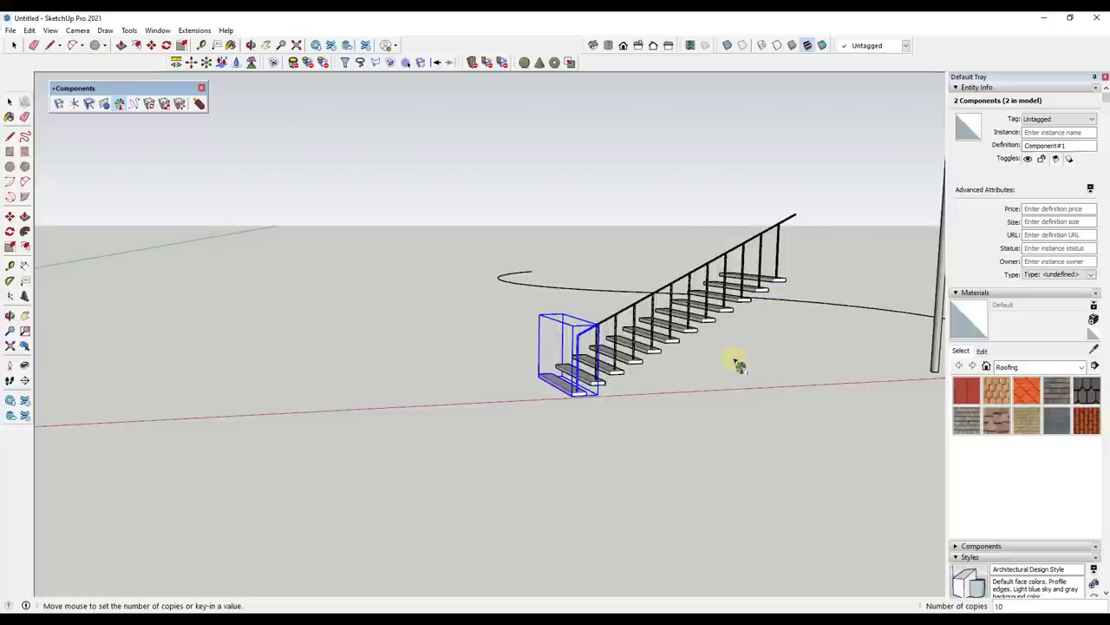
pyautogui.click(490, 391)
# Draw a circle with an area of about 16 ft² on the ground in front of the staircase
pyautogui.scroll(-3, 608, 365)
pyautogui.scroll(4, 573, 360)
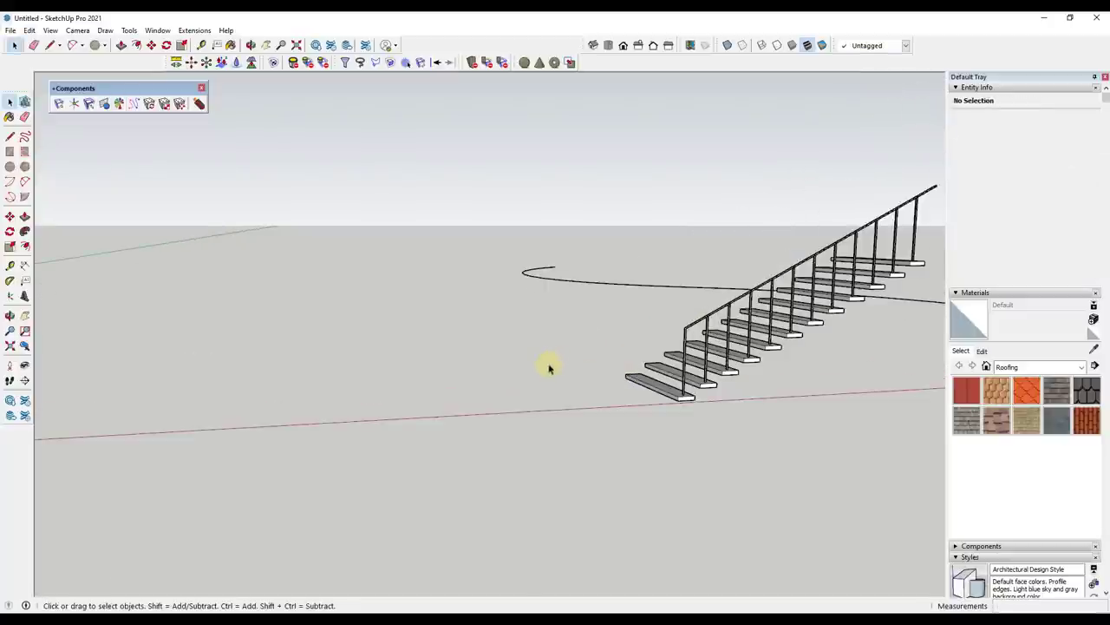
pyautogui.press('c')
pyautogui.click(473, 377)
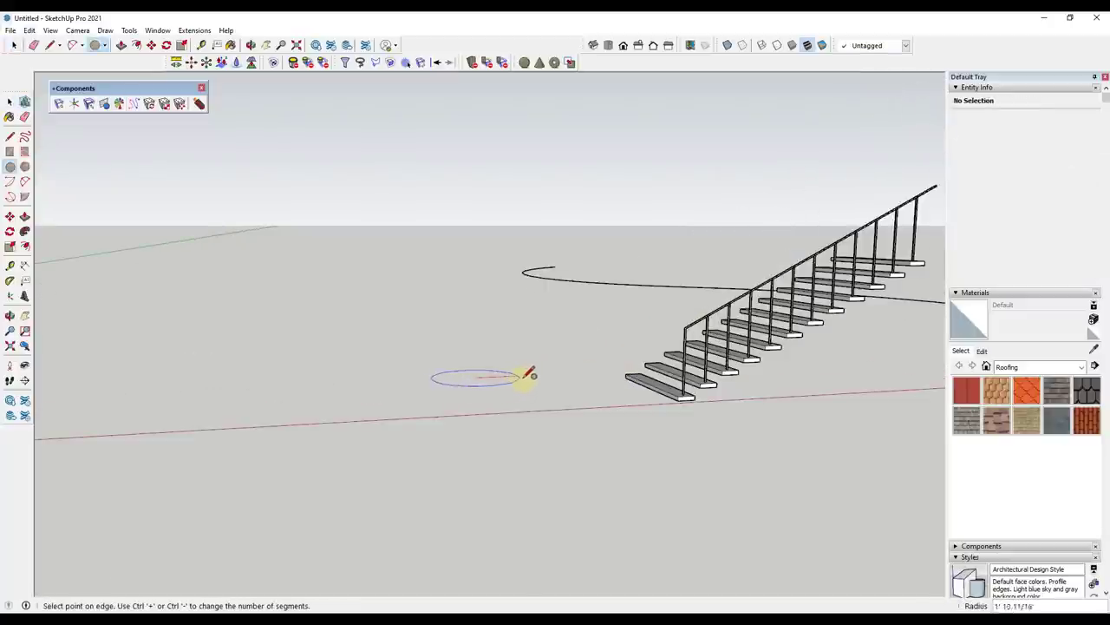
pyautogui.click(526, 377)
pyautogui.press('space')
# Push/Pull the circle up into a disc of about 11 ft³ and make it a group
pyautogui.press('p')
pyautogui.click(496, 375)
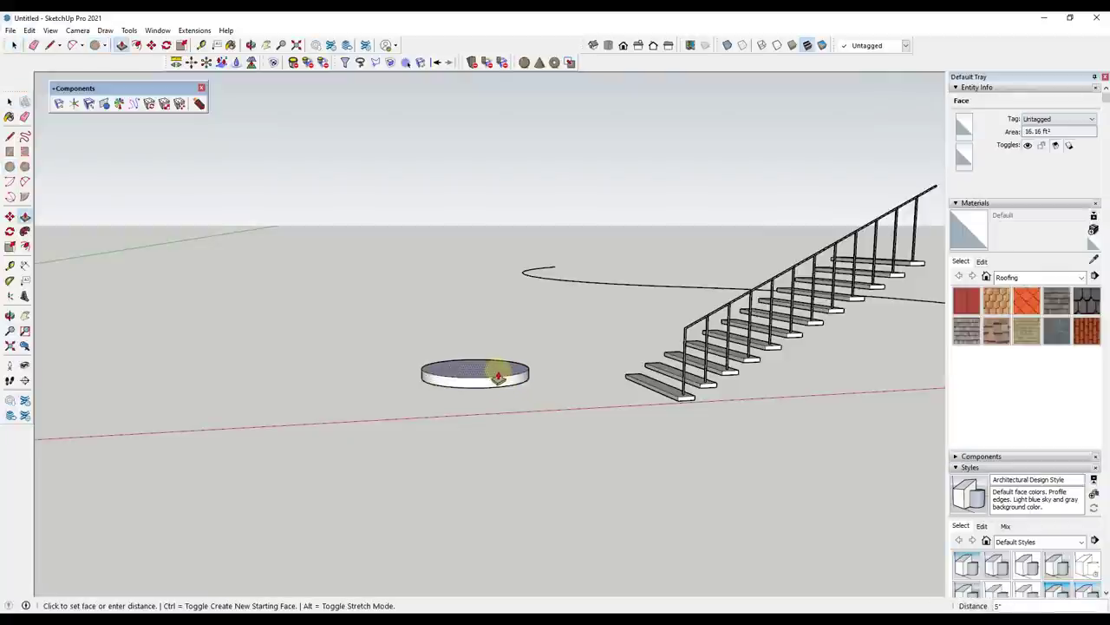
pyautogui.click(498, 371)
pyautogui.press('space')
pyautogui.tripleClick(488, 364)
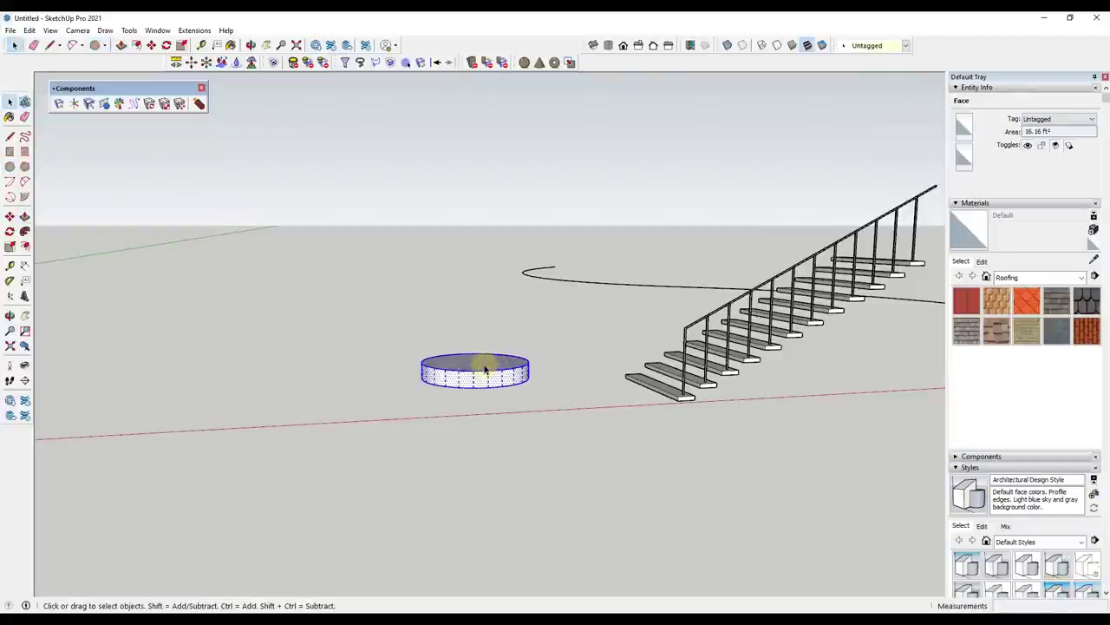
pyautogui.rightClick(466, 353)
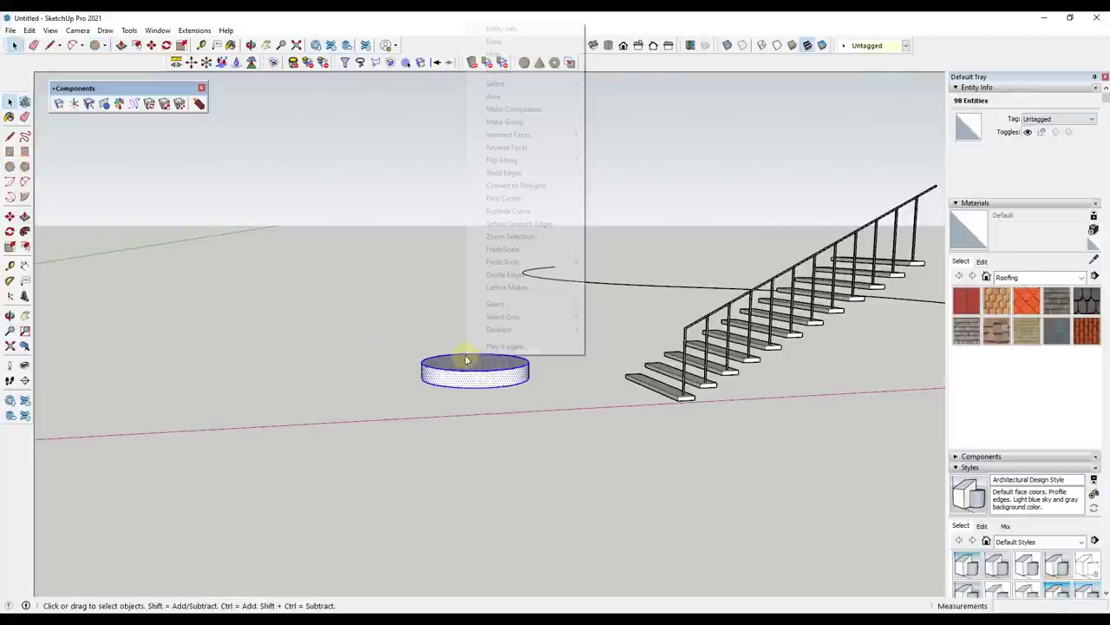
pyautogui.click(523, 123)
# Copy the disc group straight up so the copy sits on top of the original
pyautogui.press('m')
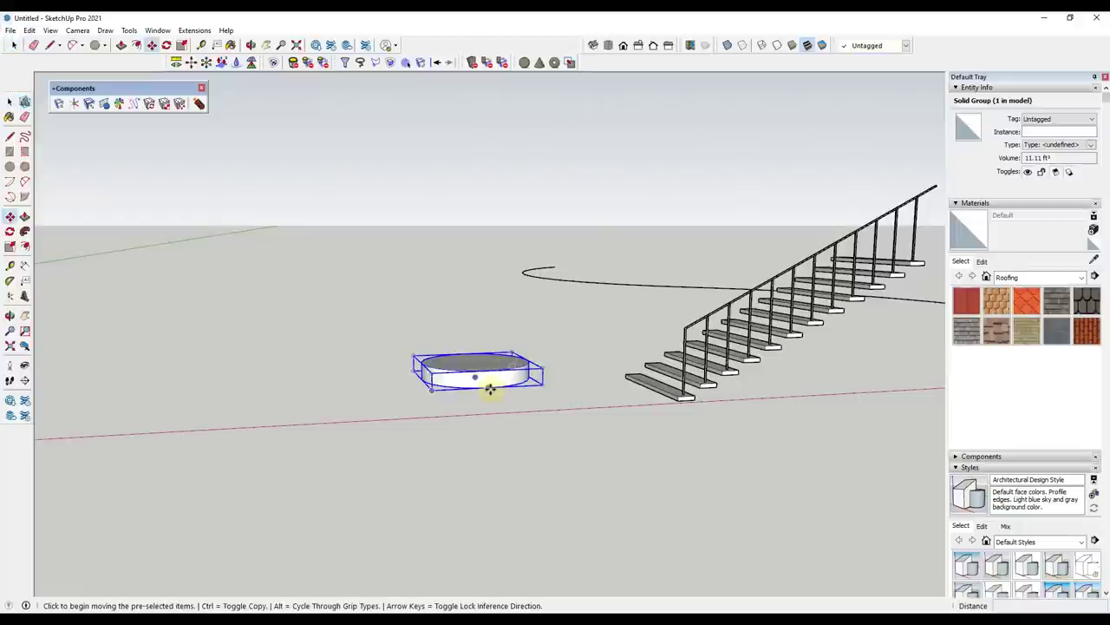
pyautogui.click(491, 388)
pyautogui.press('ctrl')
pyautogui.click(488, 364)
# Scale the upper disc down uniformly about its center to about 3.3 ft³
pyautogui.press('s')
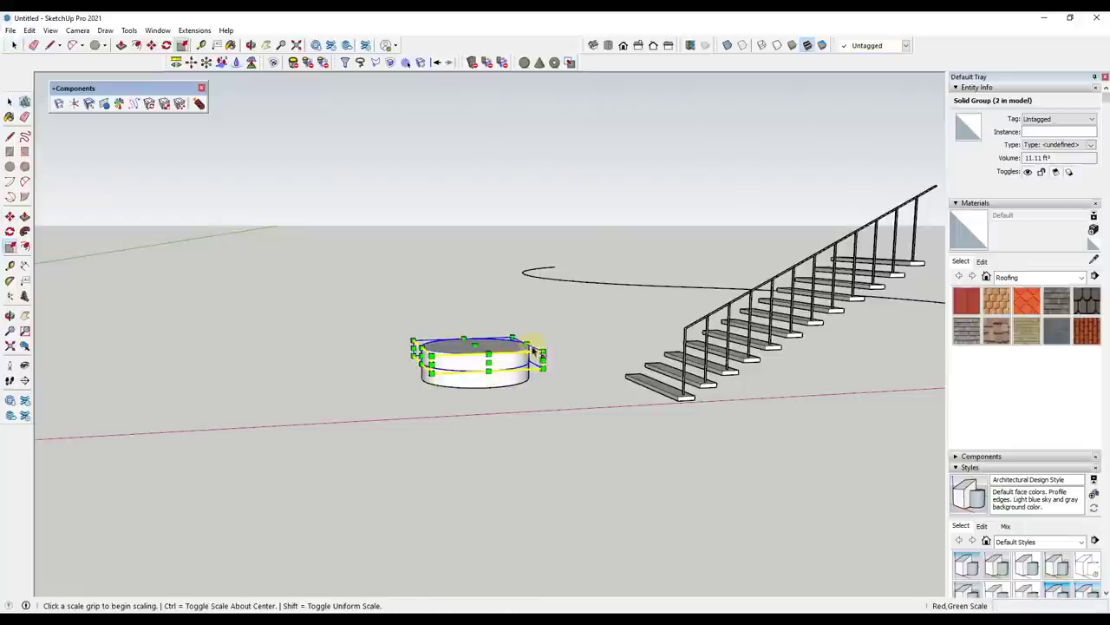
pyautogui.click(528, 350)
pyautogui.press('ctrl')
pyautogui.scroll(4, 527, 350)
pyautogui.click(503, 358)
pyautogui.press('space')
# Move the smaller disc down about 1 3/8" so it rests on the lower disc's top face
pyautogui.press('q')
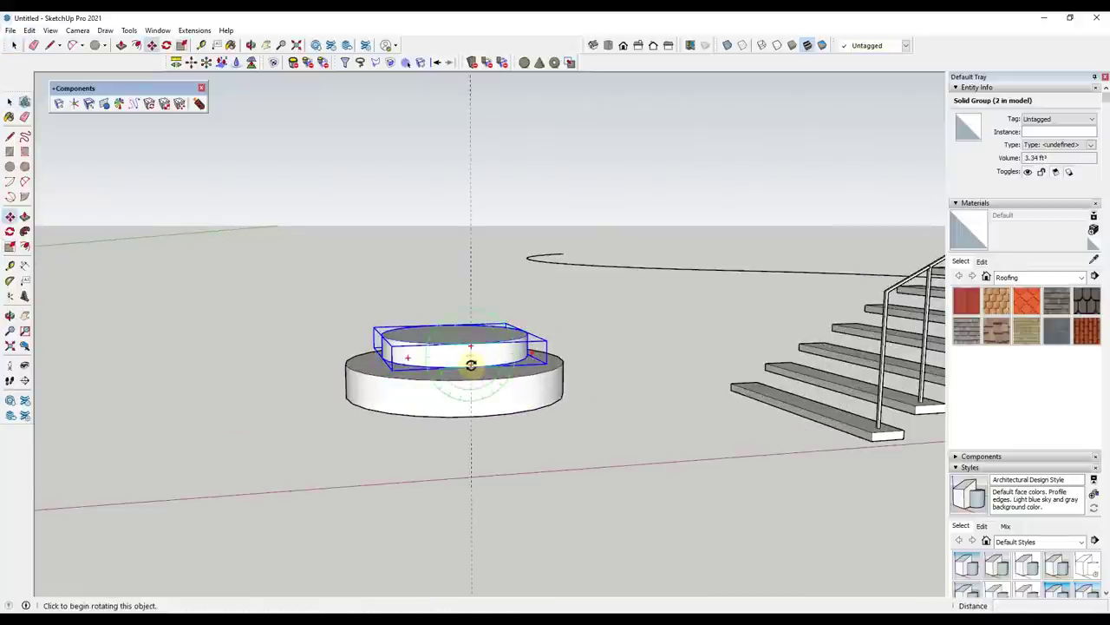
pyautogui.click(469, 368)
pyautogui.press('m')
pyautogui.scroll(2, 469, 368)
pyautogui.click(473, 371)
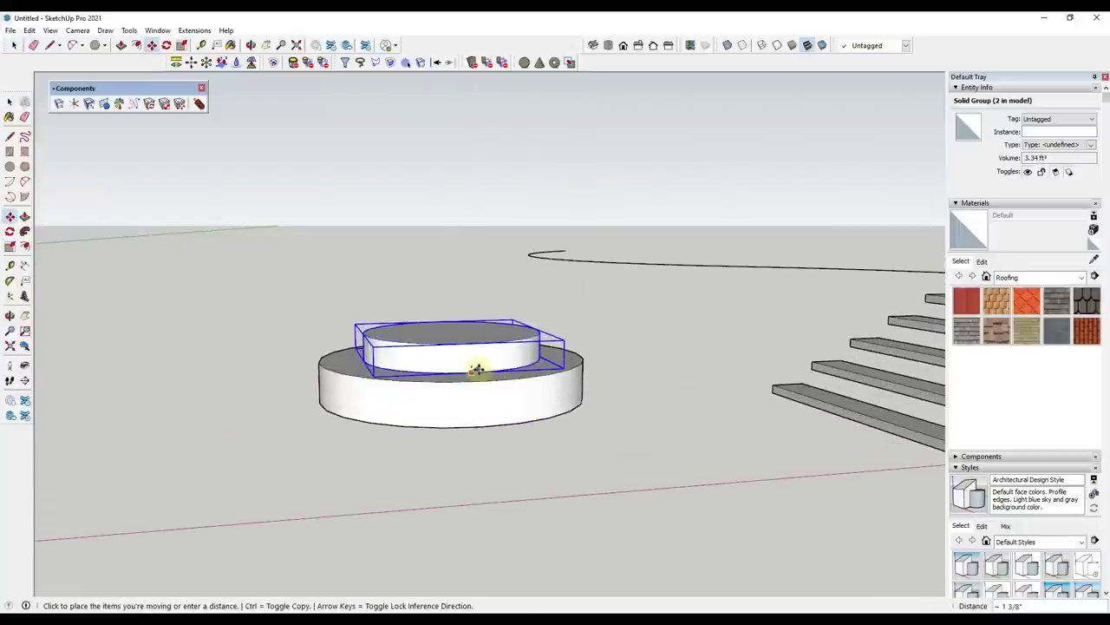
pyautogui.press('space')
pyautogui.click(533, 410)
pyautogui.click(650, 404)
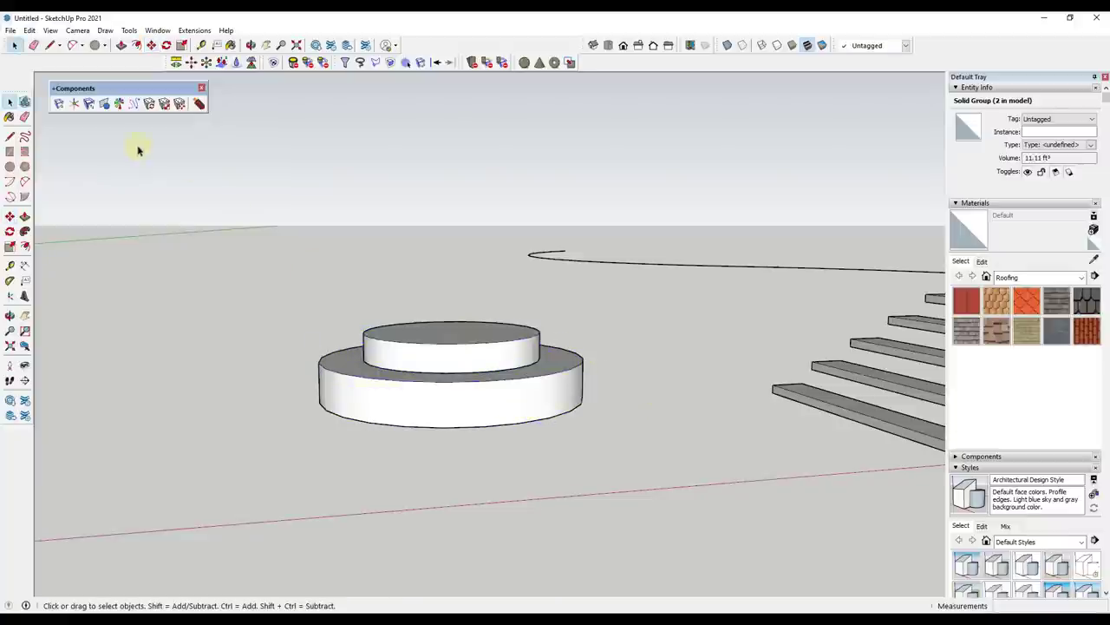
# Array the discs upward with Smart Array from the large to the small disc, making 6 shrinking copies
pyautogui.click(113, 105)
pyautogui.click(430, 406)
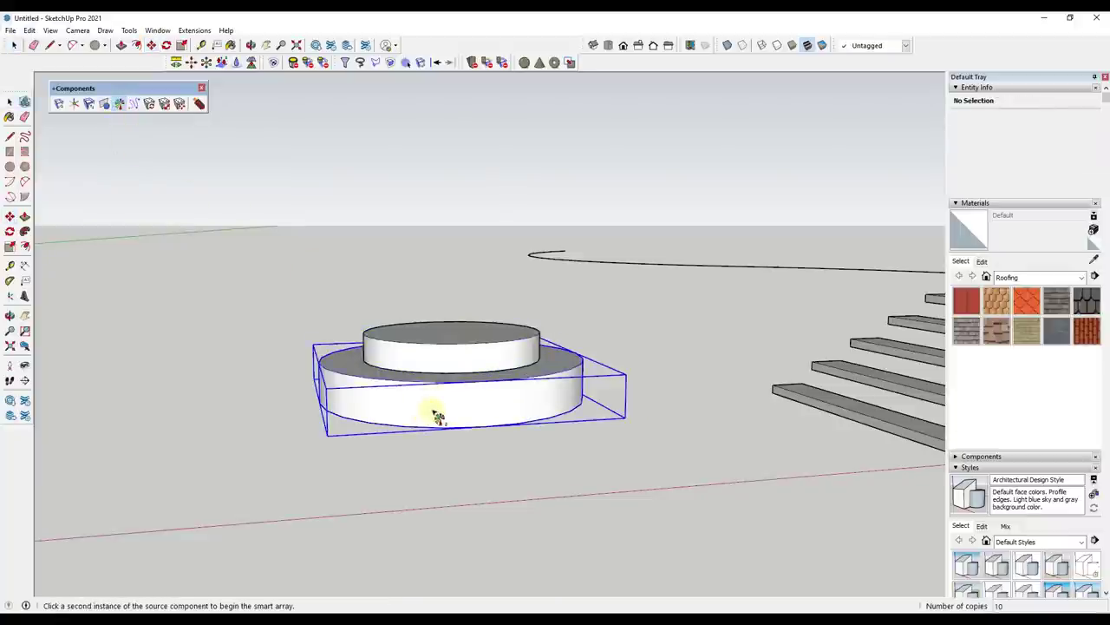
pyautogui.click(441, 369)
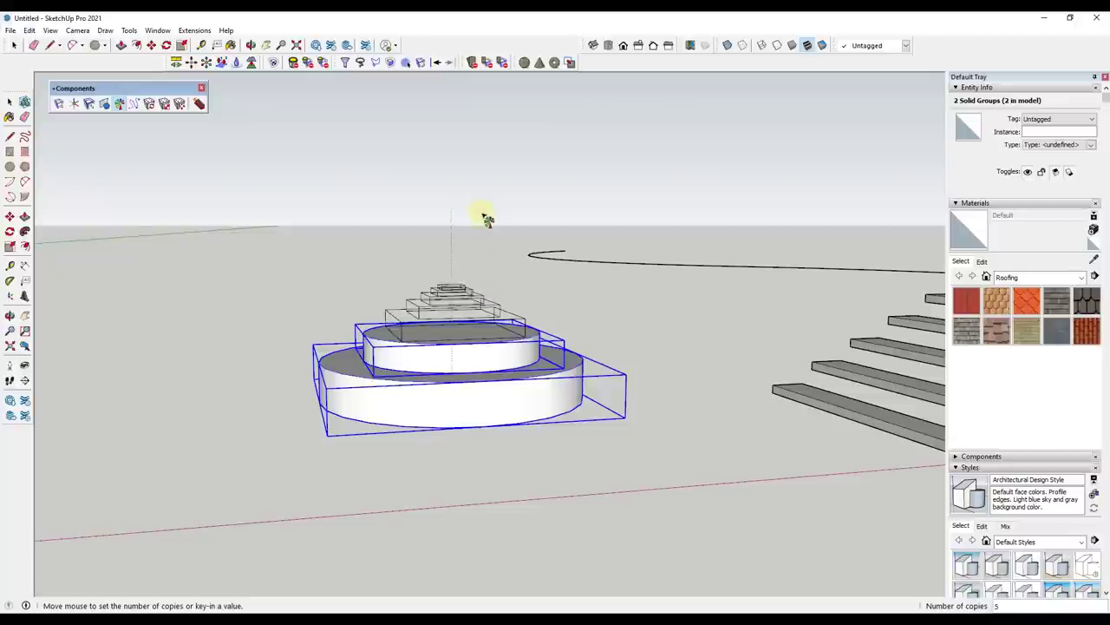
pyautogui.click(491, 159)
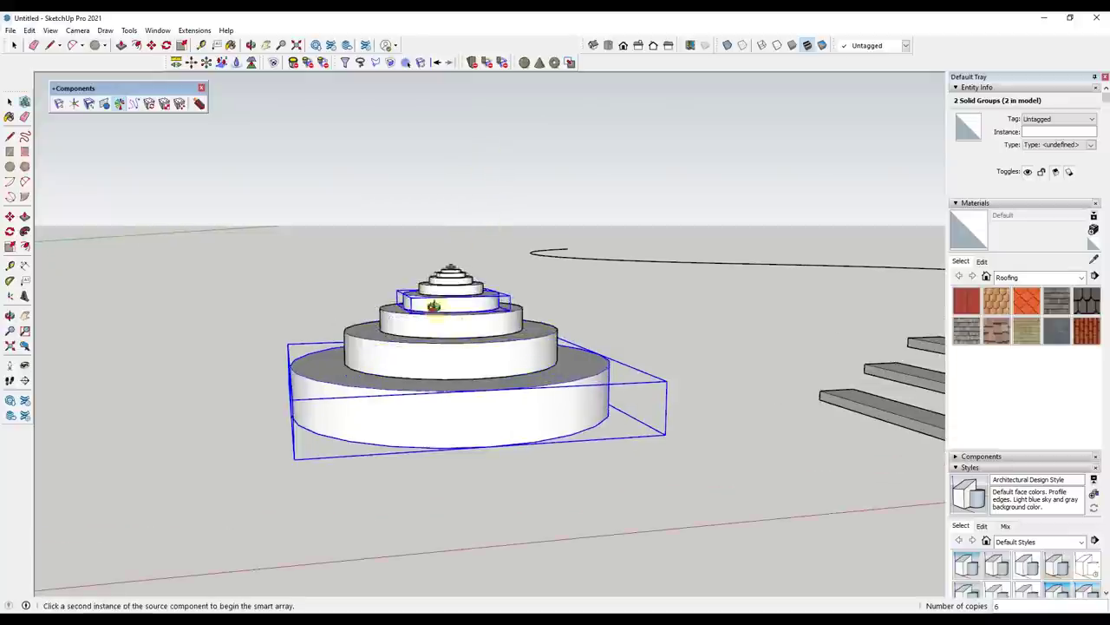
# Array the discs downward with Smart Array from the second disc to the lowest one, making 2 growing copies
pyautogui.moveTo(434, 305); pyautogui.dragTo(503, 387, button='middle')
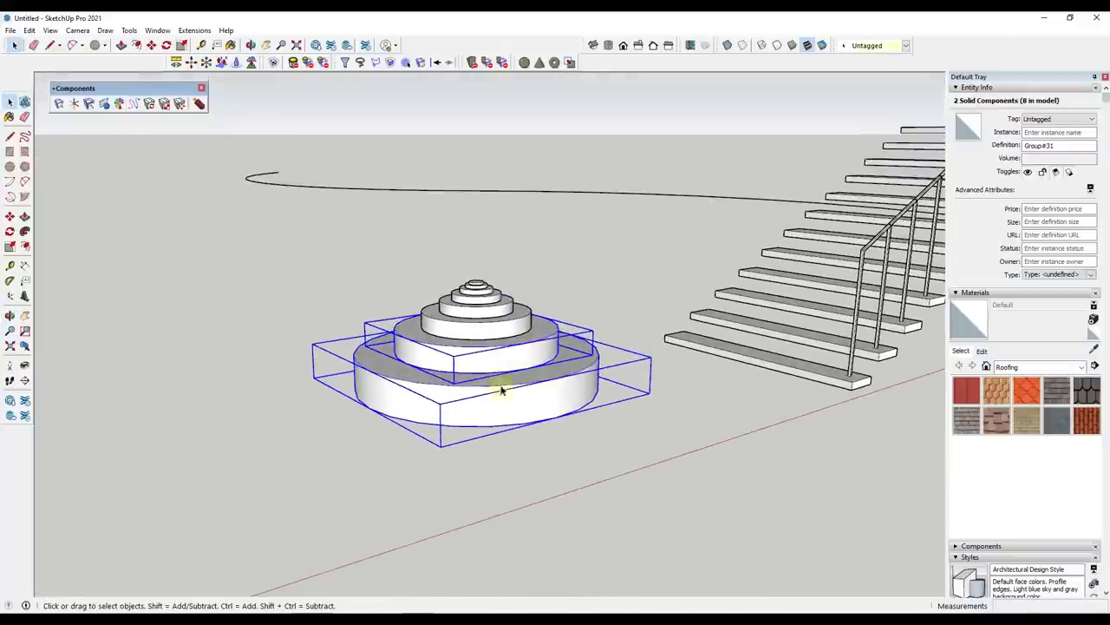
pyautogui.keyDown('shift'); pyautogui.click(499, 367); pyautogui.keyUp('shift')
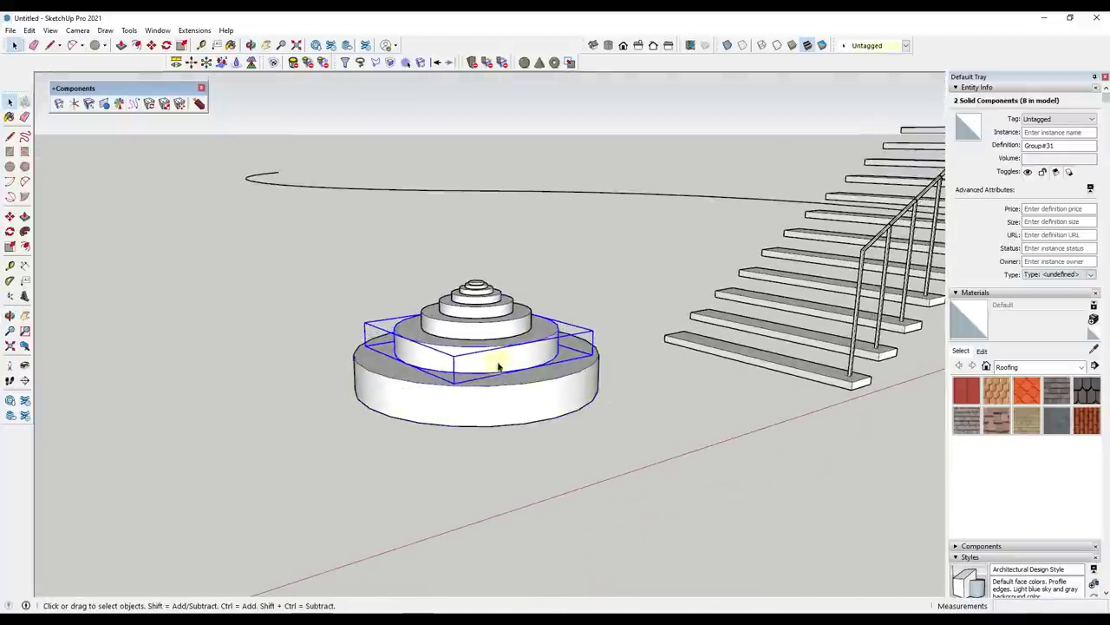
pyautogui.click(119, 103)
pyautogui.click(543, 417)
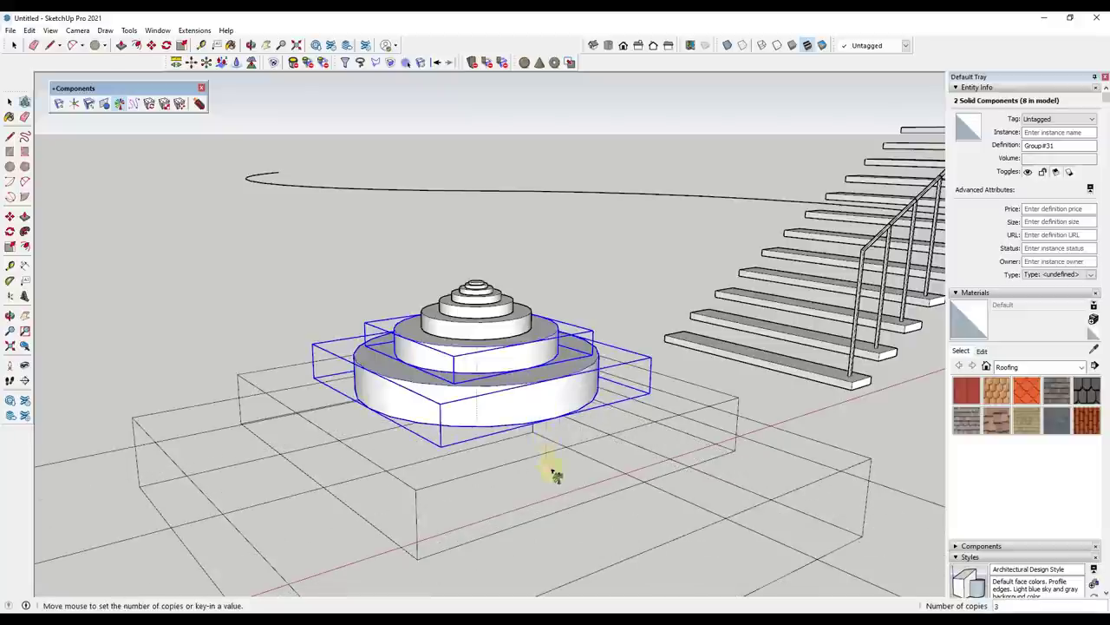
pyautogui.click(729, 443)
pyautogui.scroll(-3, 729, 442)
pyautogui.moveTo(694, 391); pyautogui.dragTo(622, 379, button='middle')
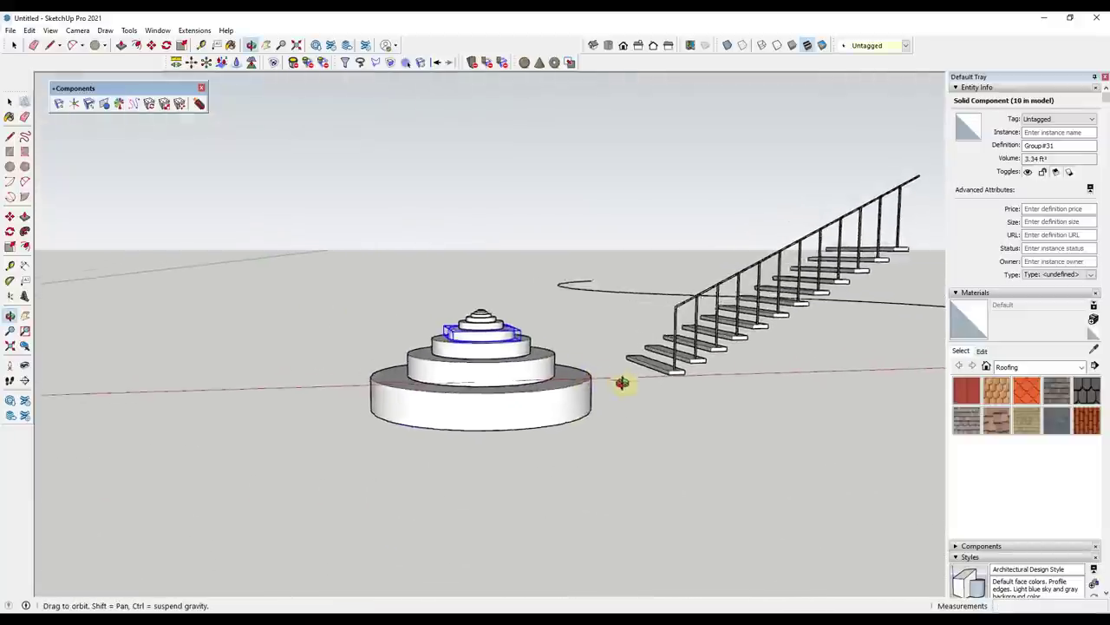
# Start a copy of the street lamp component along the S-shaped curve
pyautogui.scroll(-2, 621, 379)
pyautogui.moveTo(150, 110); pyautogui.dragTo(503, 434, button='middle')
pyautogui.press('space')
pyautogui.scroll(-1, 683, 319)
pyautogui.scroll(2, 694, 338)
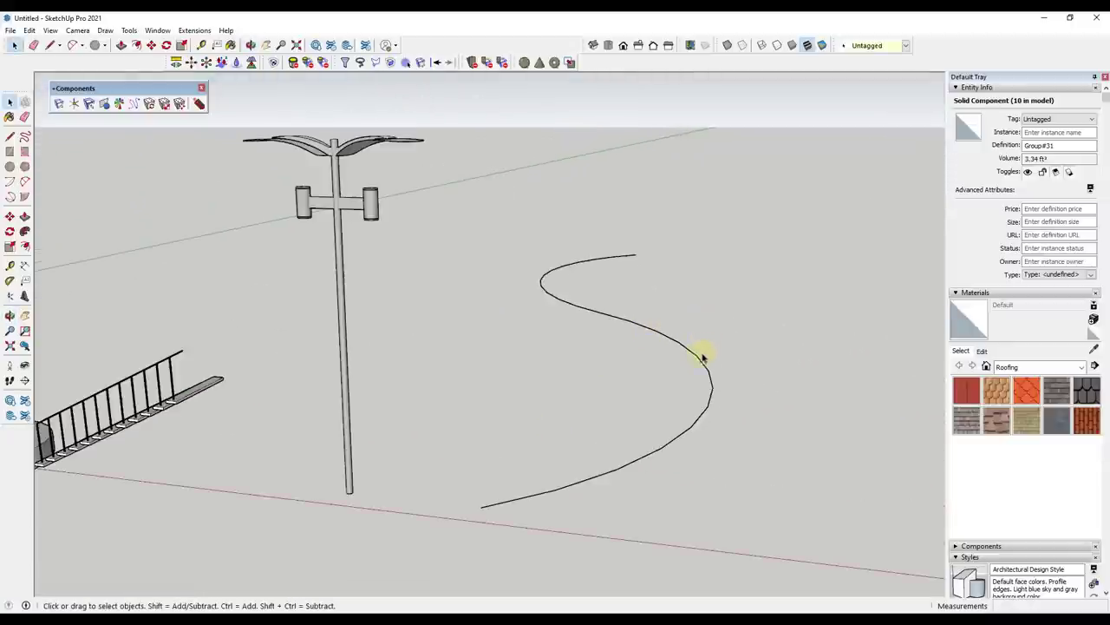
pyautogui.scroll(-2, 597, 388)
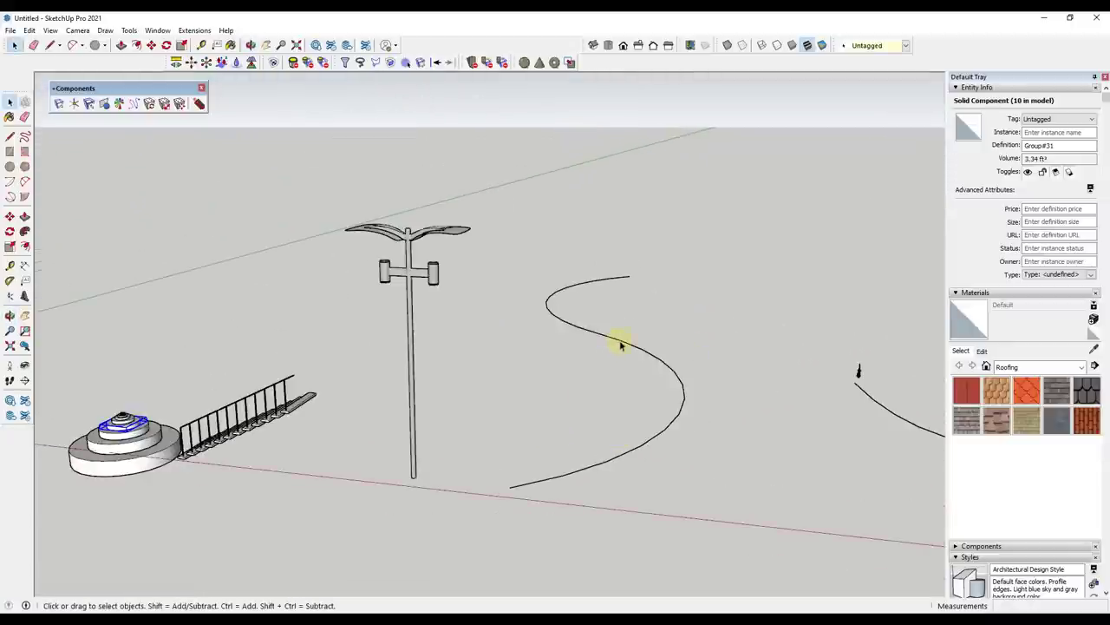
pyautogui.click(620, 344)
pyautogui.click(559, 373)
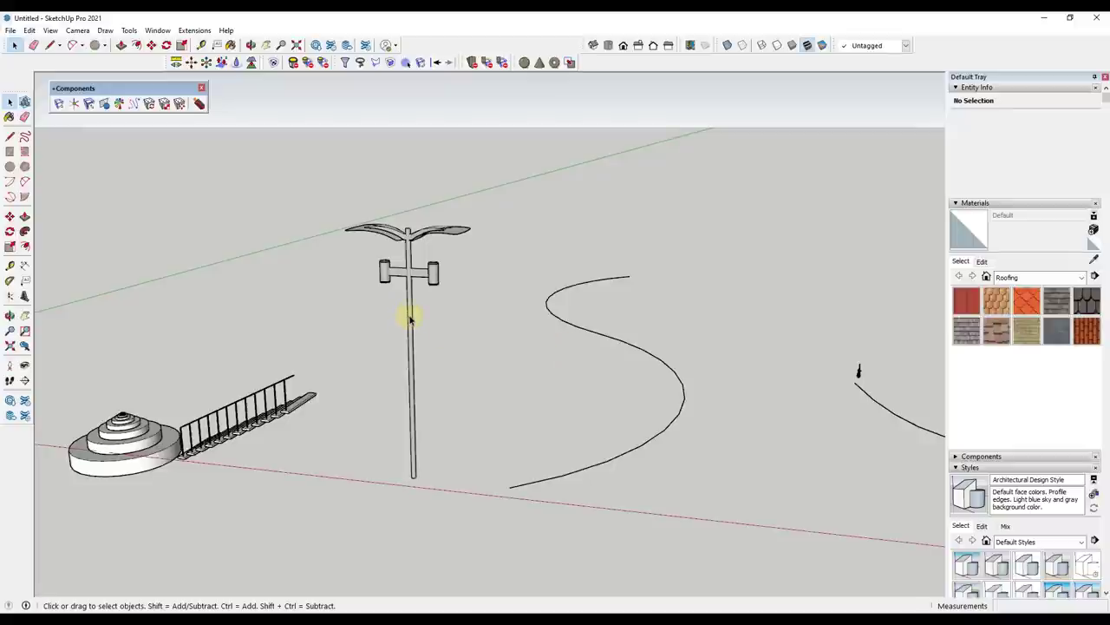
pyautogui.click(640, 348)
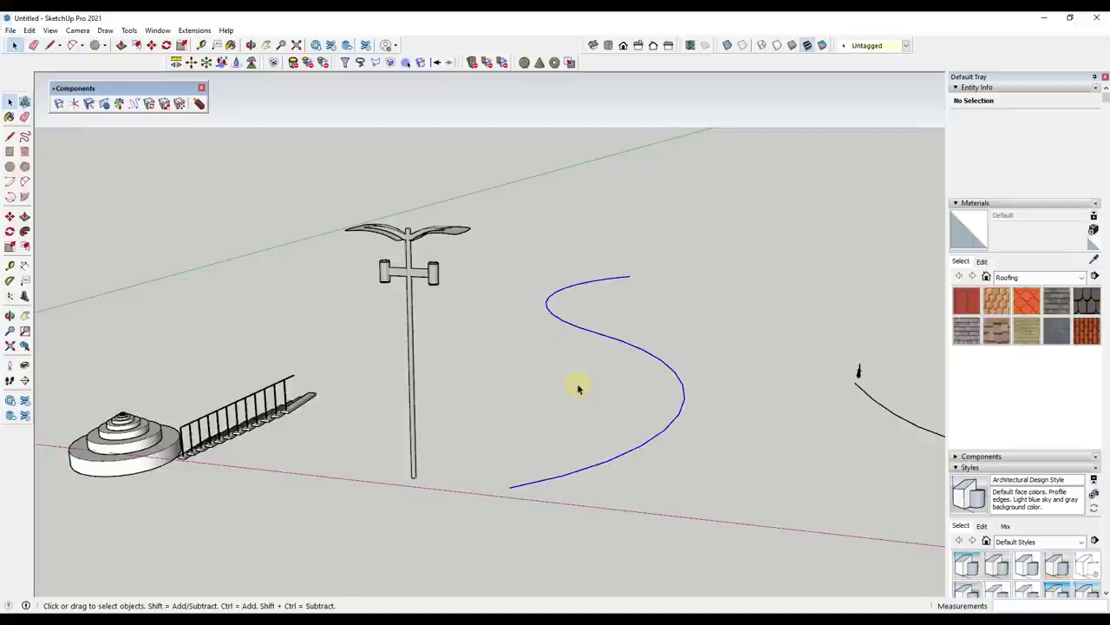
pyautogui.click(131, 105)
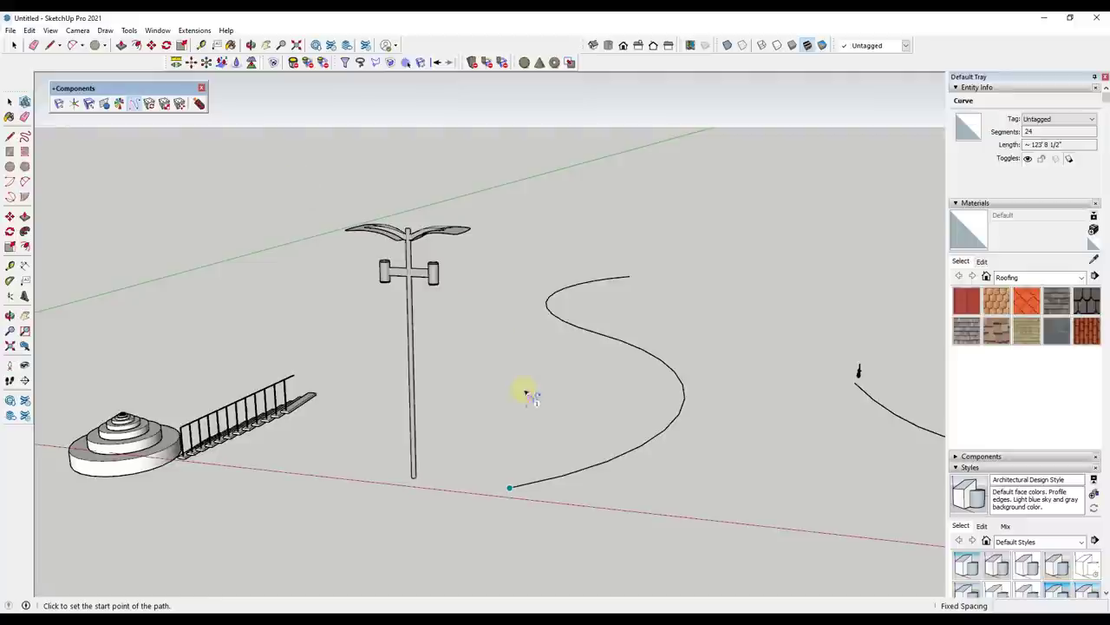
pyautogui.click(416, 376)
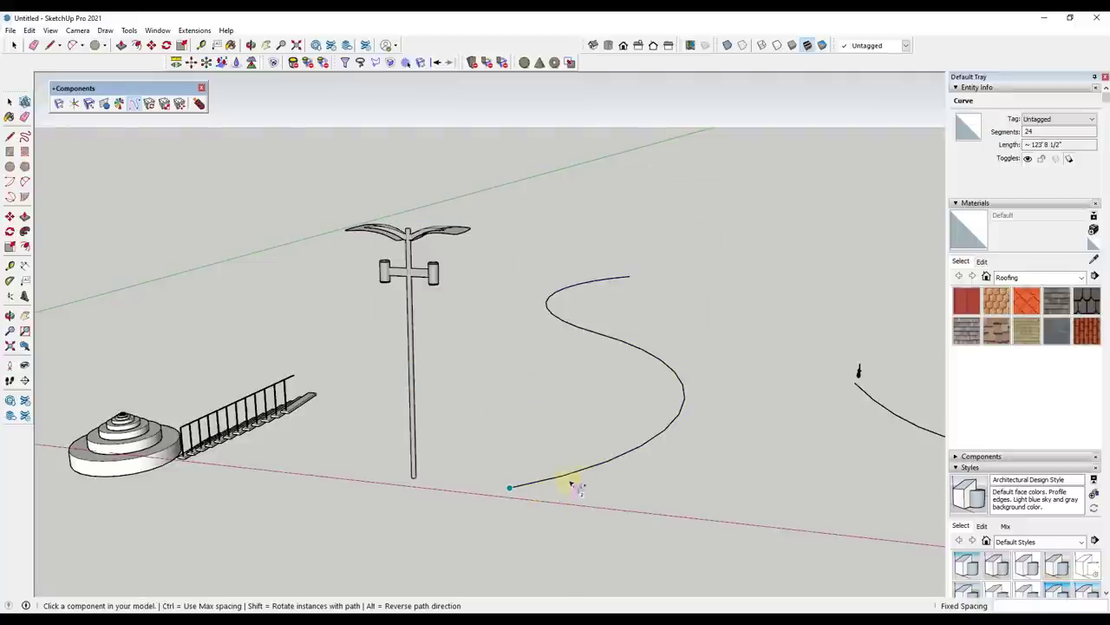
pyautogui.click(417, 290)
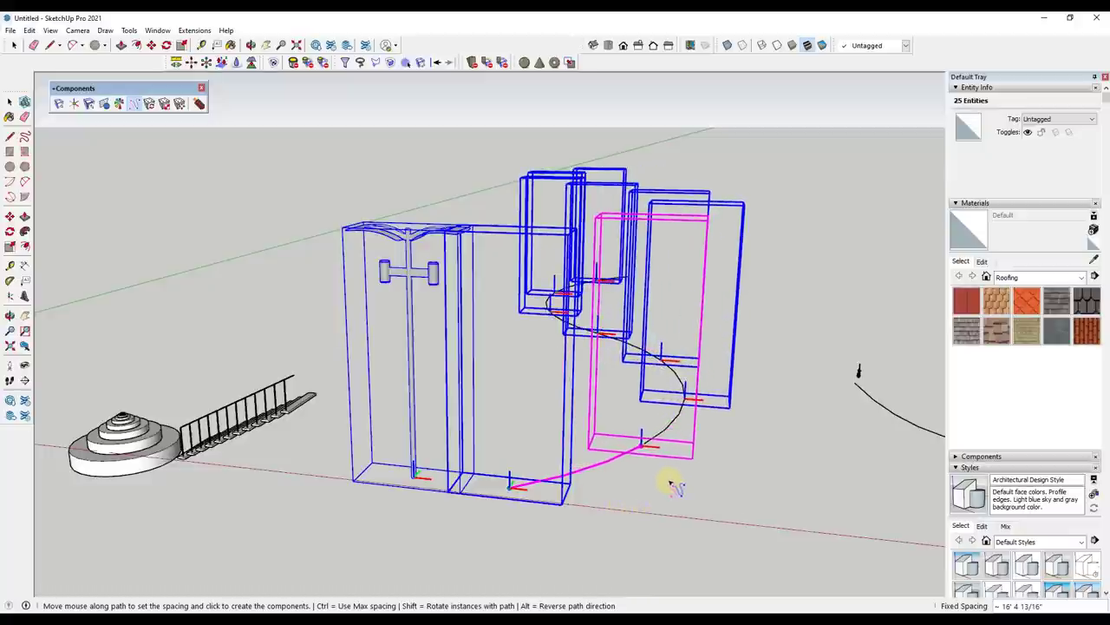
# Try the rotation, maximum spacing and direction options, and place unrotated lamps from the curve's far end at fixed spacing of about 14' 7"
pyautogui.press('shift')
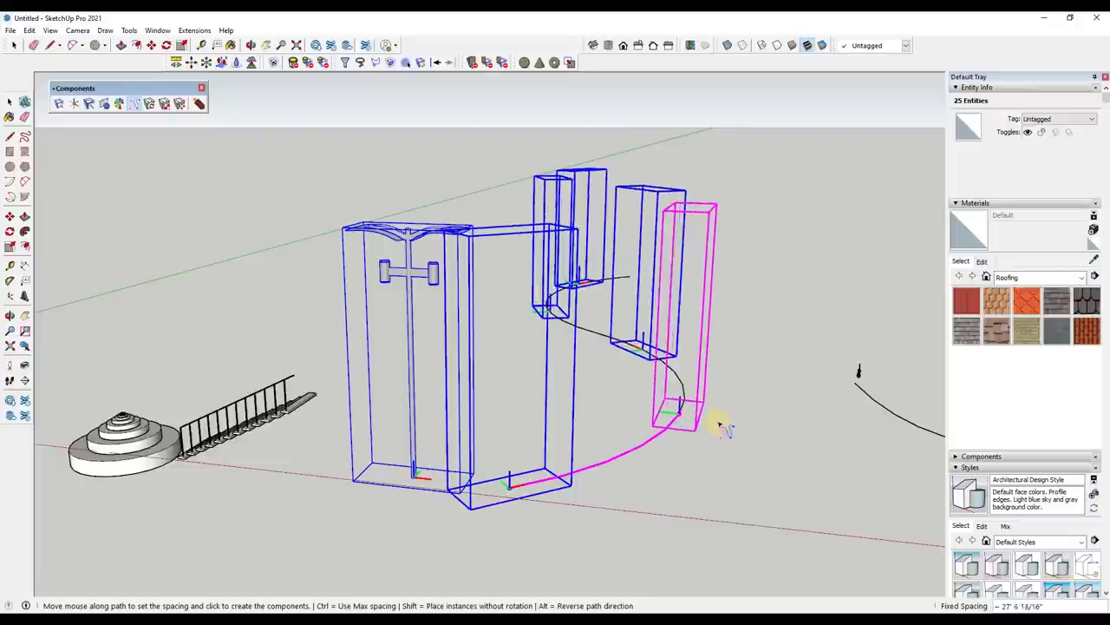
pyautogui.press('shift')
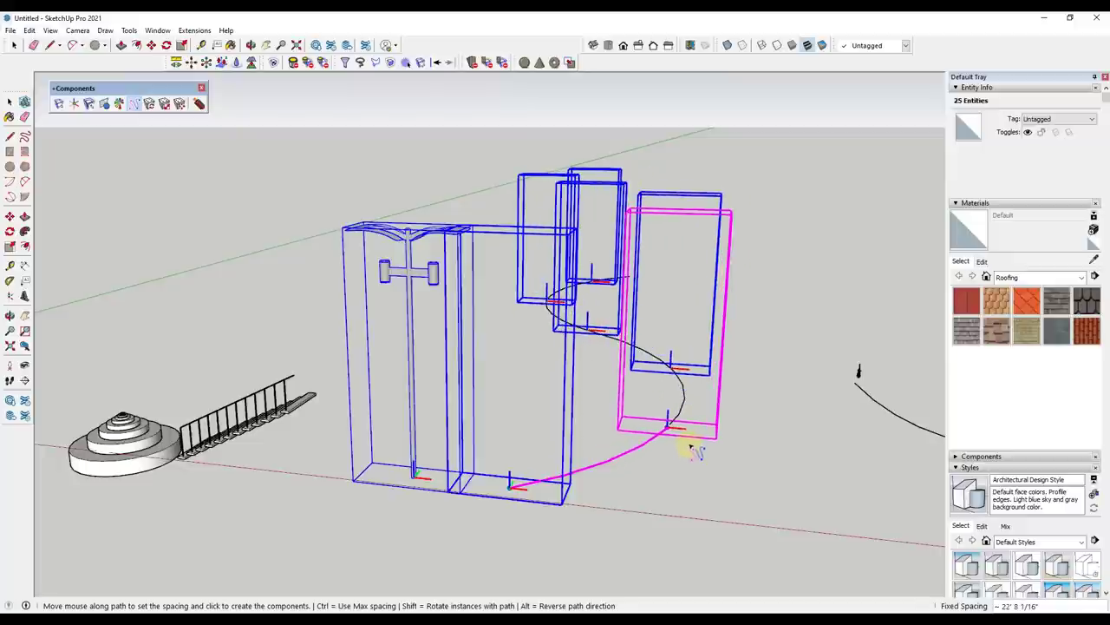
pyautogui.press('ctrl')
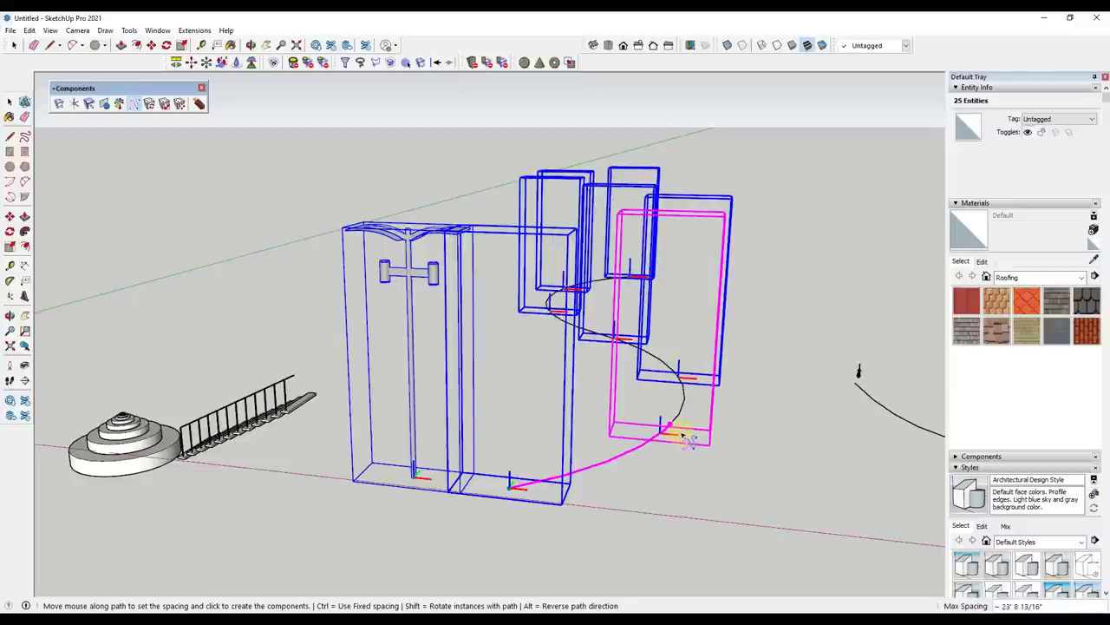
pyautogui.press('ctrl')
pyautogui.press('alt')
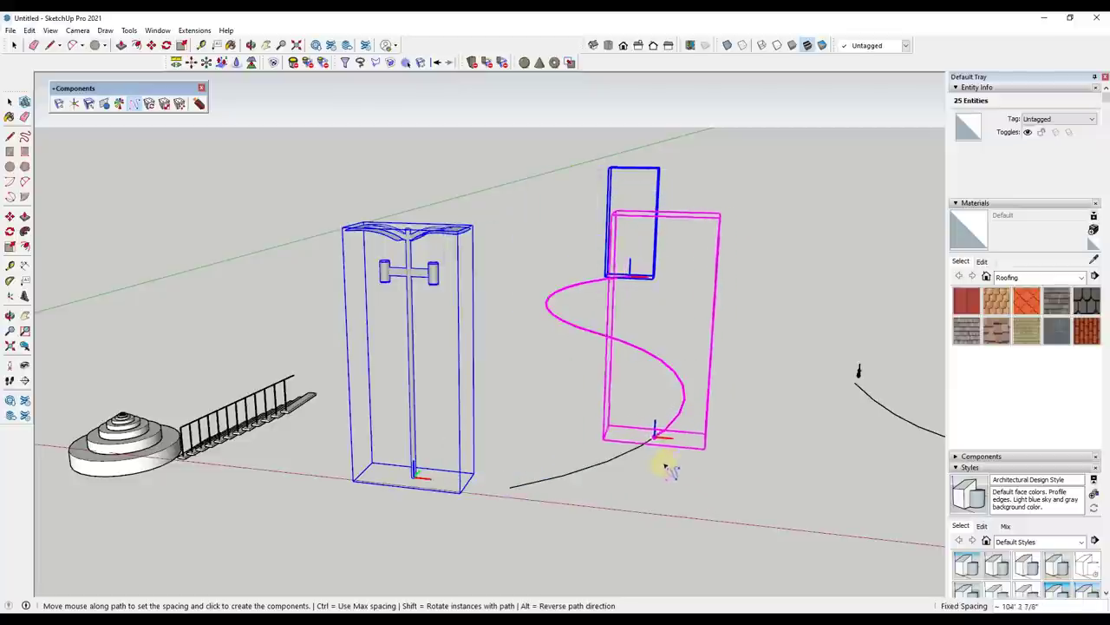
pyautogui.press('alt')
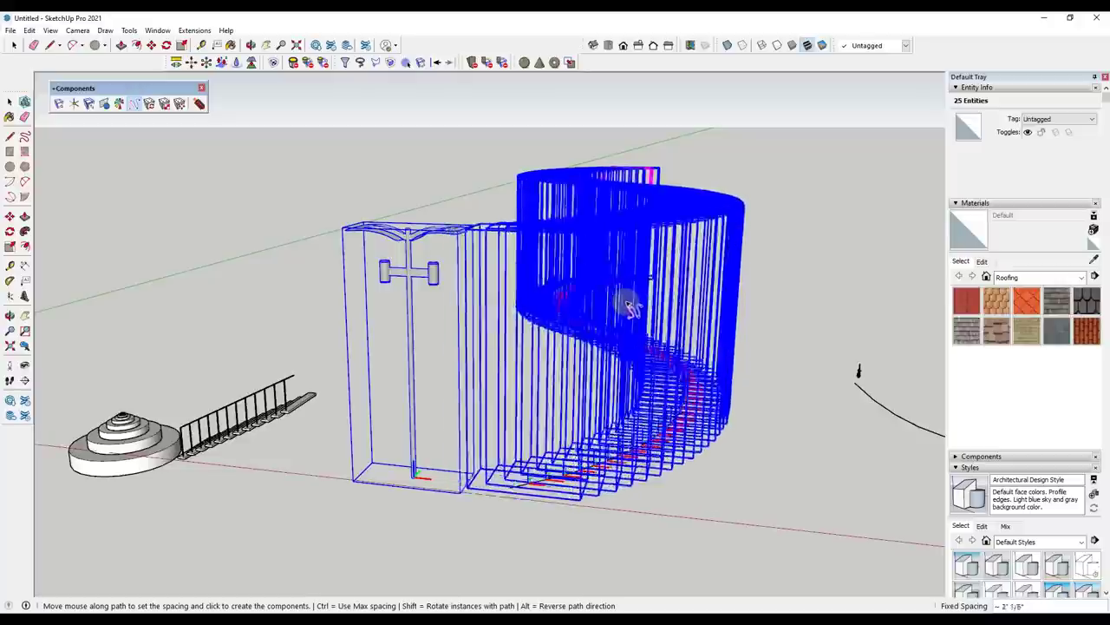
pyautogui.click(580, 274)
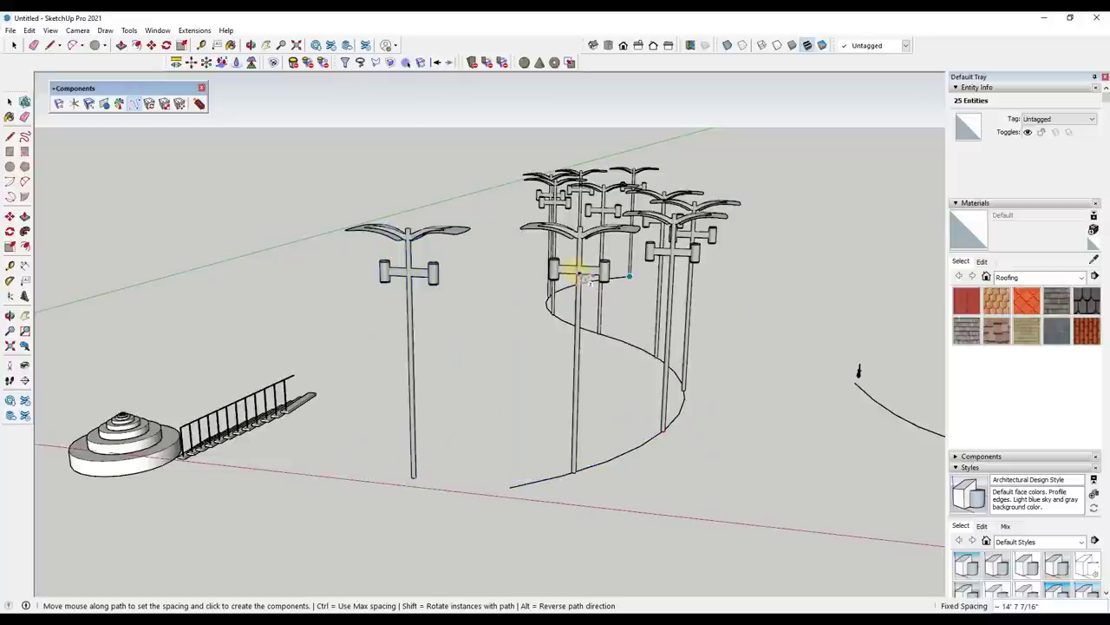
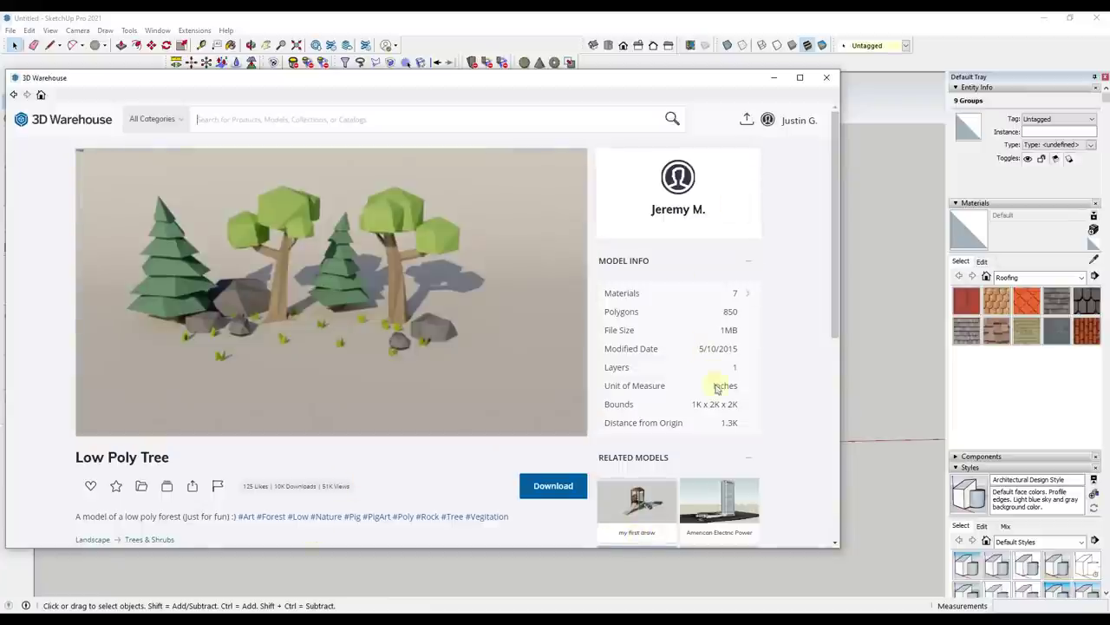
# Put the 3D Warehouse window away and select all eight pine trees
pyautogui.click(771, 76)
pyautogui.scroll(-3, 422, 426)
pyautogui.scroll(3, 399, 382)
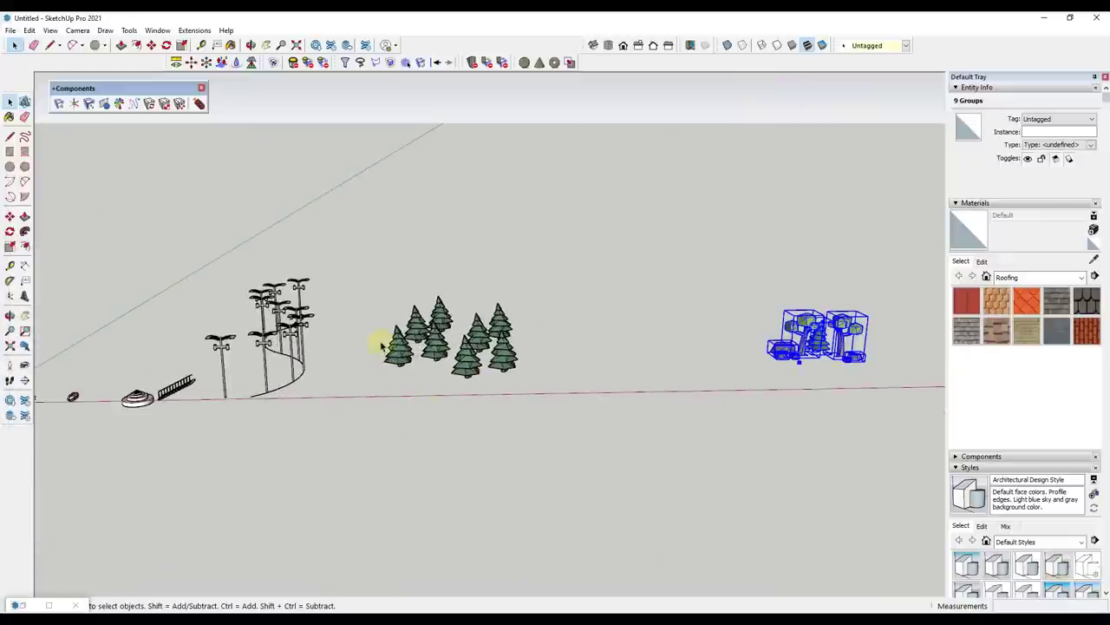
pyautogui.moveTo(362, 280); pyautogui.dragTo(531, 375)
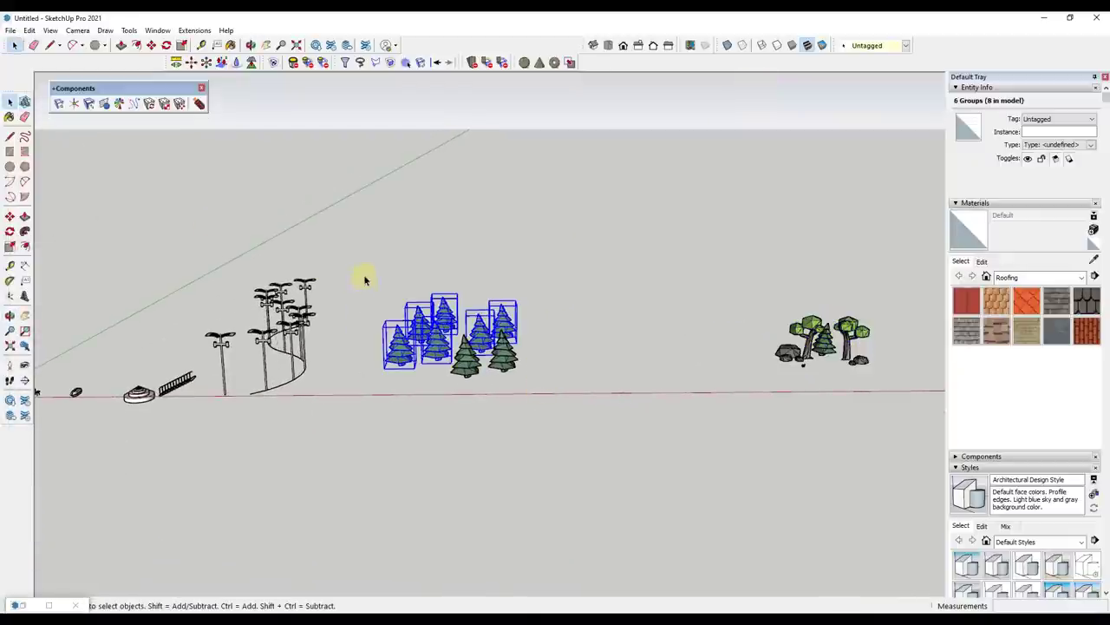
pyautogui.moveTo(364, 280); pyautogui.dragTo(524, 378)
pyautogui.scroll(6, 447, 323)
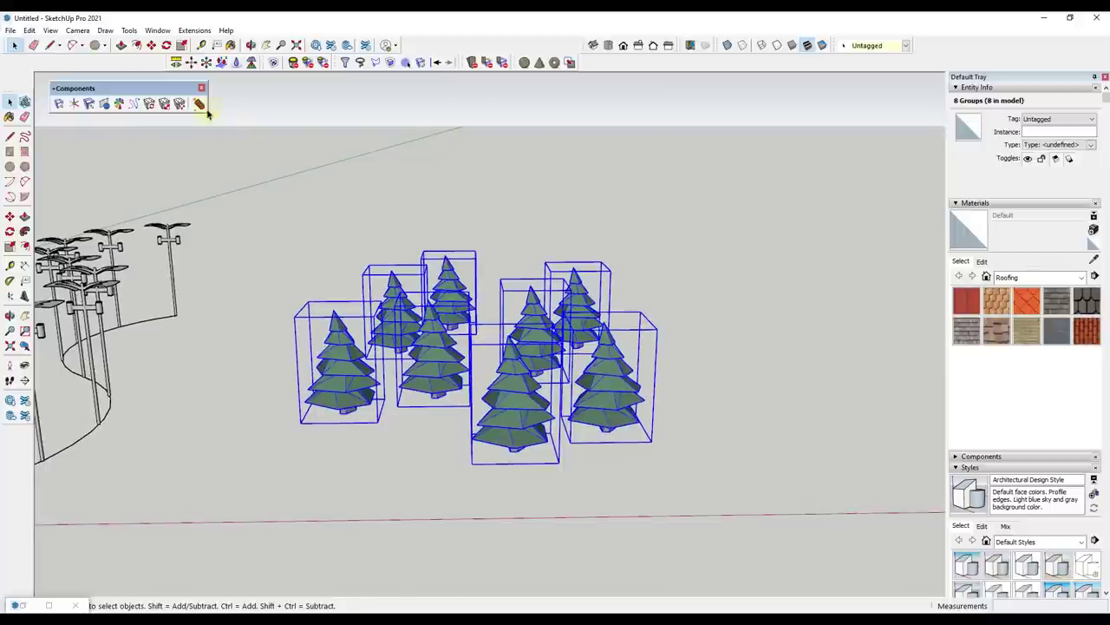
# Randomly spin the eight selected pine trees several times about their corner axes
pyautogui.click(149, 103)
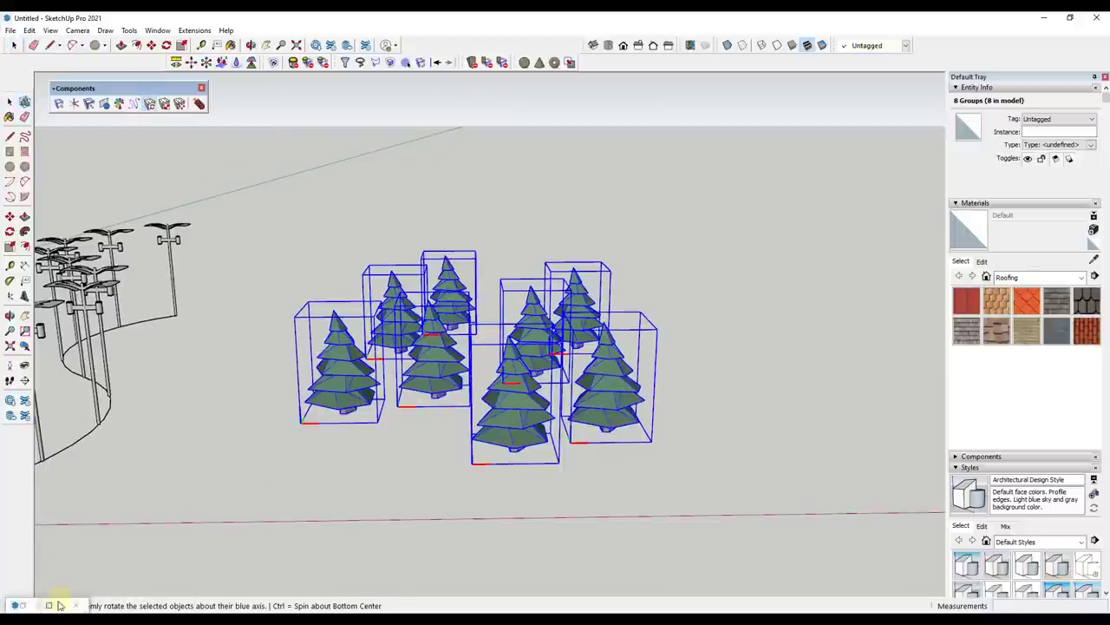
pyautogui.click(446, 388)
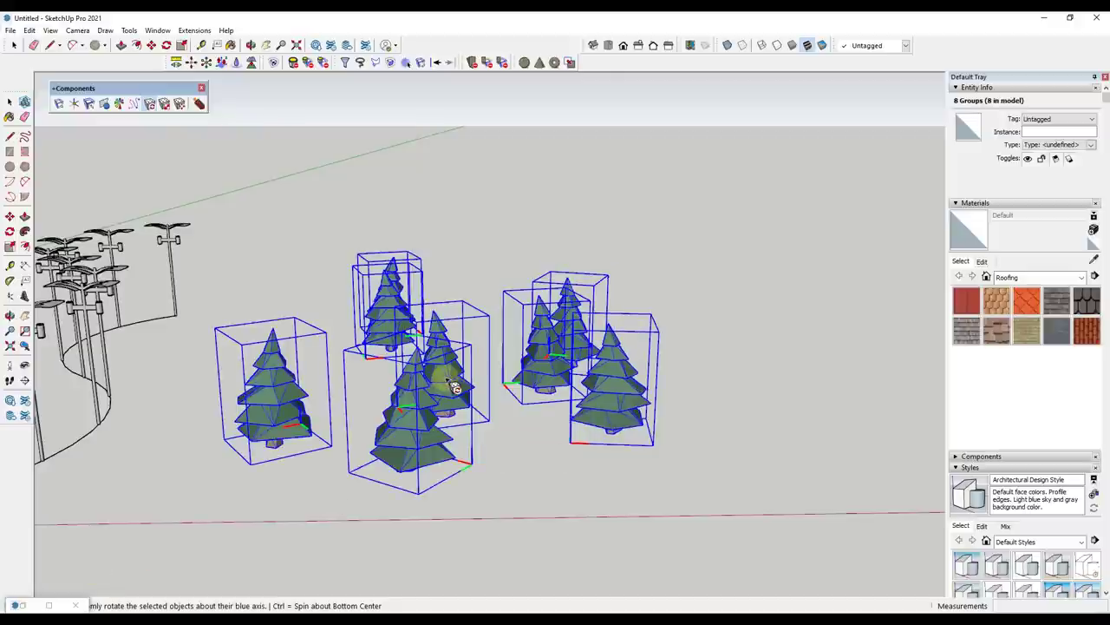
pyautogui.click(462, 395)
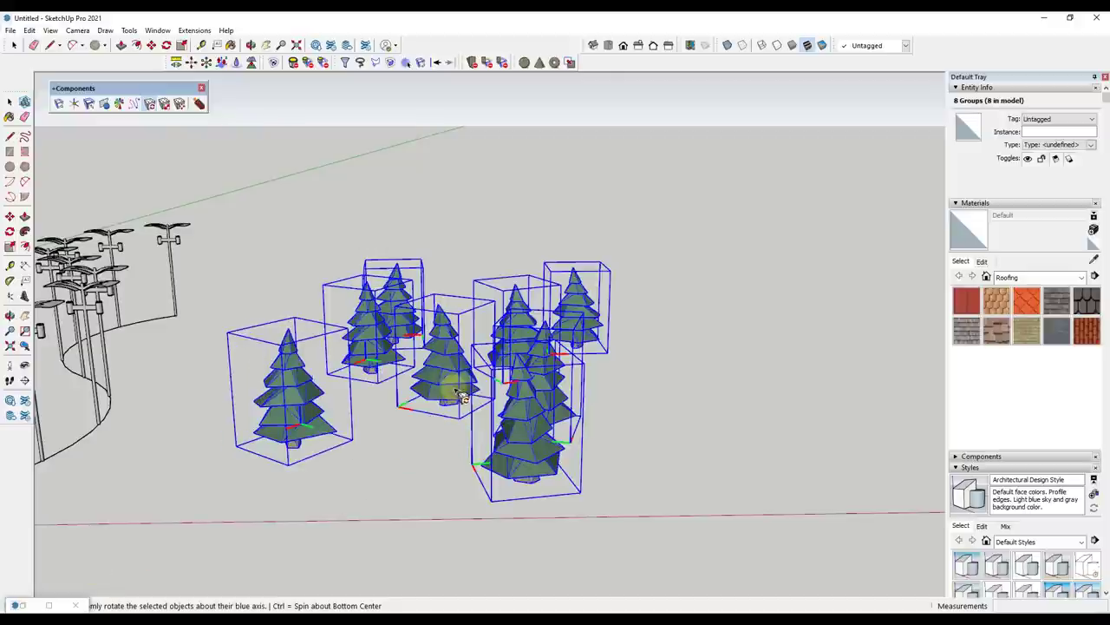
pyautogui.click(522, 458)
pyautogui.click(491, 458)
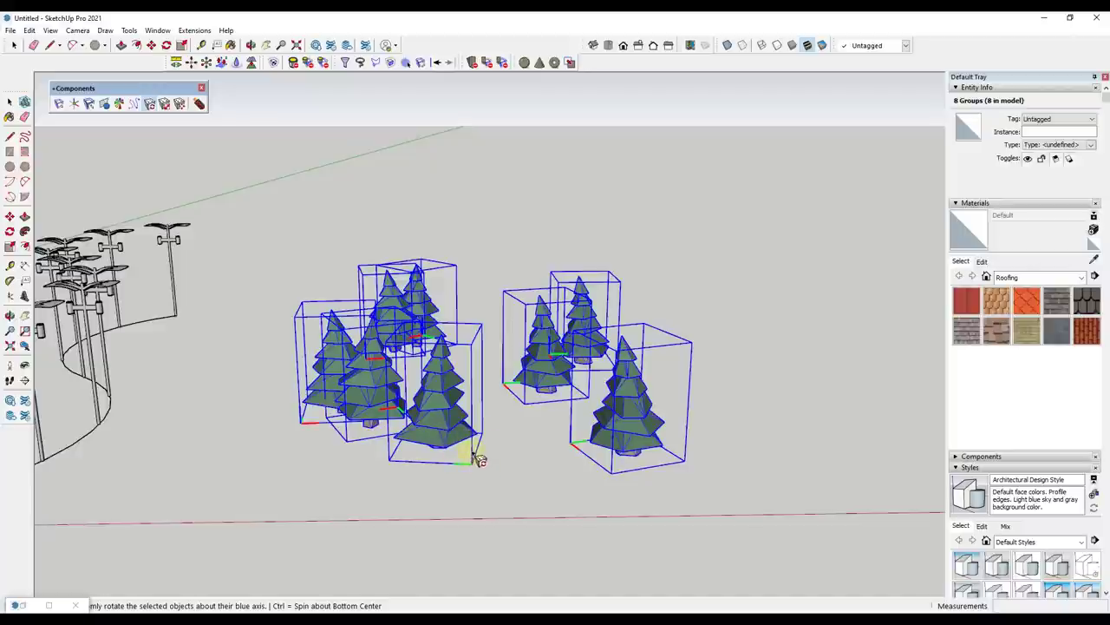
pyautogui.press('space')
# Relocate the front pine tree's component axes to the bottom center of its bounding box
pyautogui.click(441, 399)
pyautogui.moveTo(440, 399); pyautogui.dragTo(451, 381, button='middle')
pyautogui.scroll(3, 433, 373)
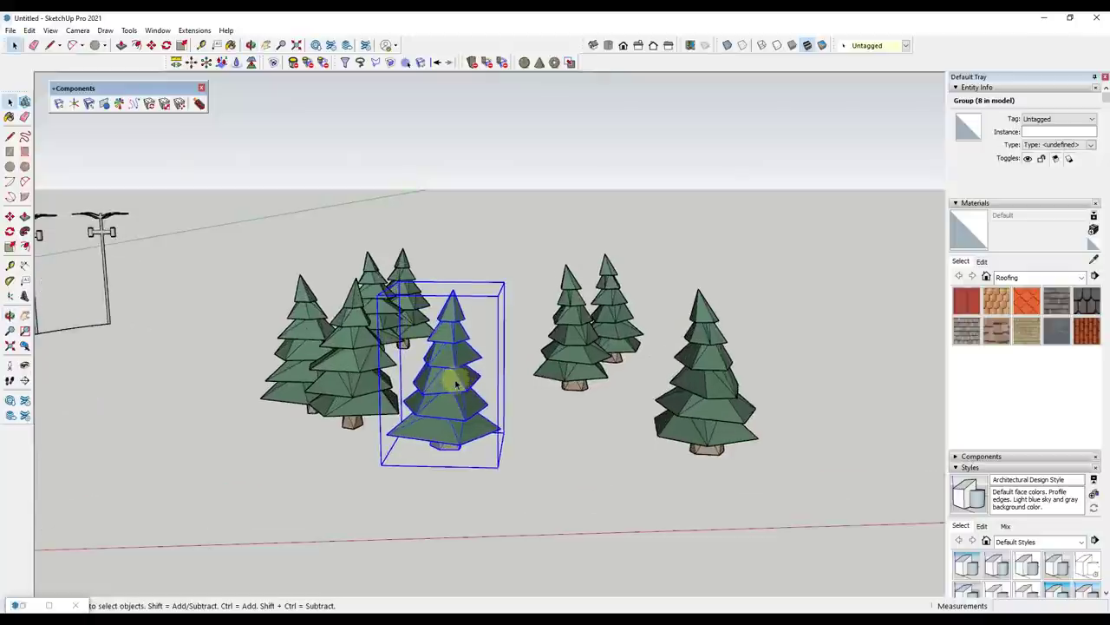
pyautogui.click(74, 104)
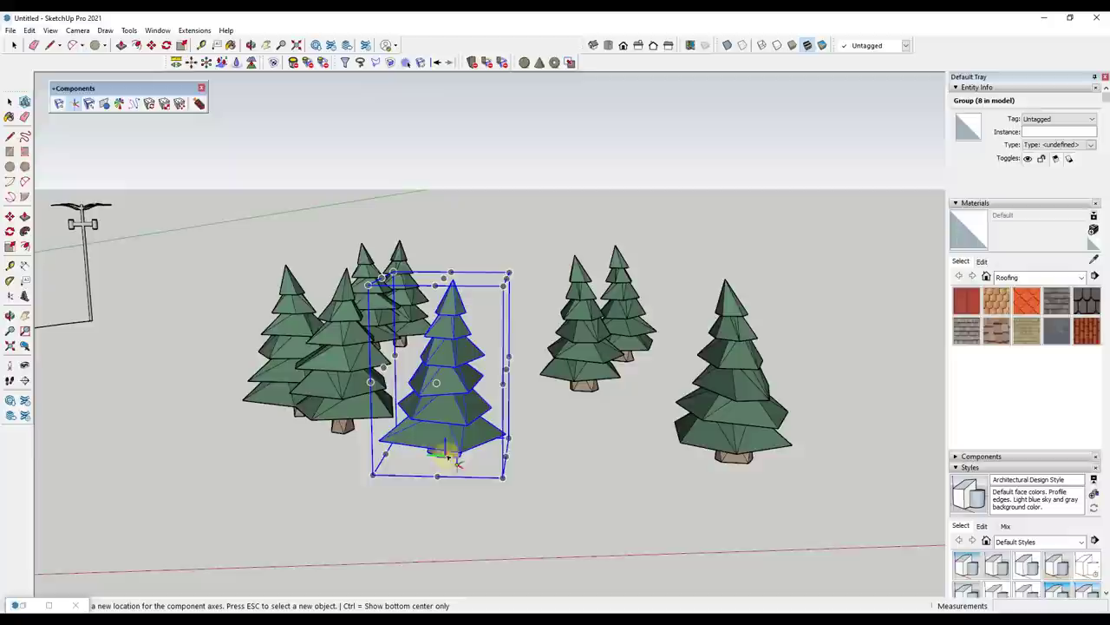
pyautogui.press('Escape')
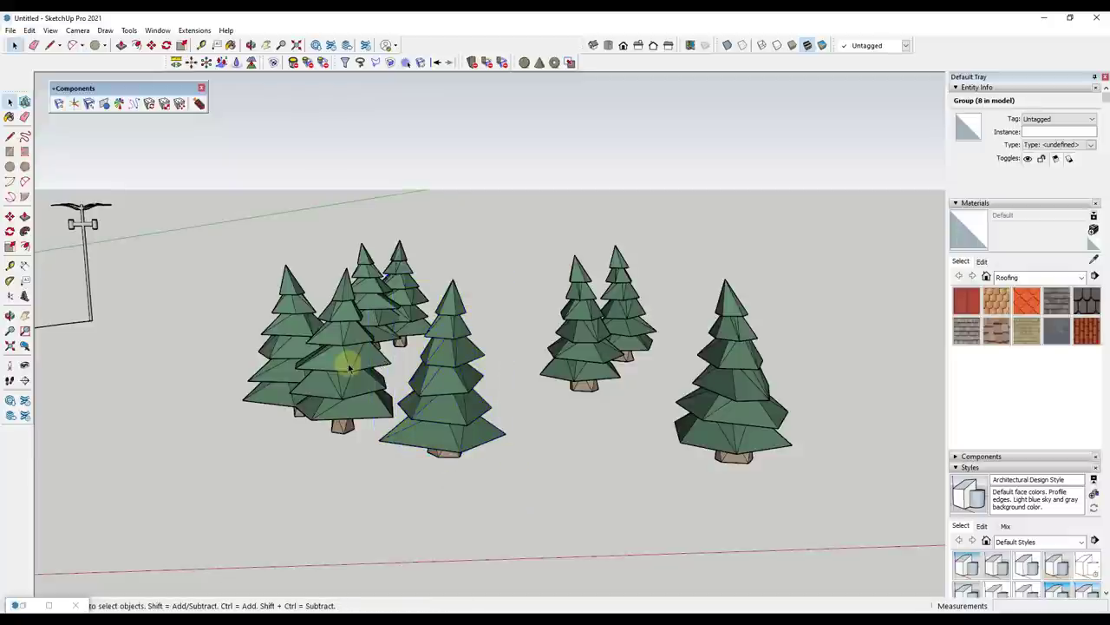
# Open a neighboring pine tree group to inspect its axes, close it, and select the front tree
pyautogui.doubleClick(343, 391)
pyautogui.moveTo(347, 458); pyautogui.dragTo(466, 471, button='middle')
pyautogui.click(613, 434)
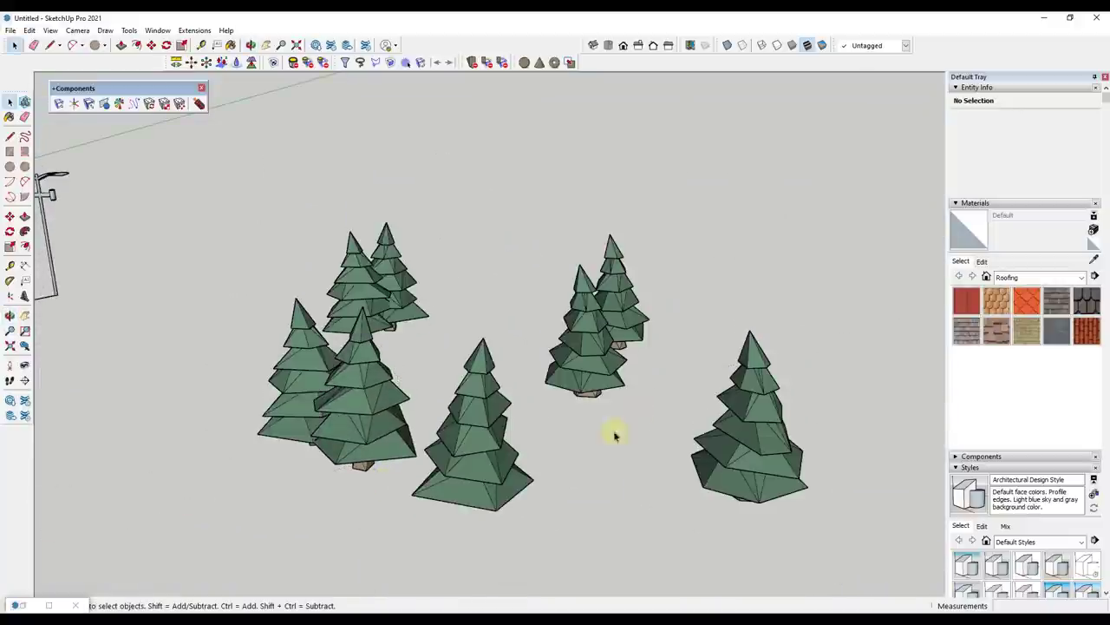
pyautogui.moveTo(613, 433); pyautogui.dragTo(492, 420, button='middle')
pyautogui.click(451, 415)
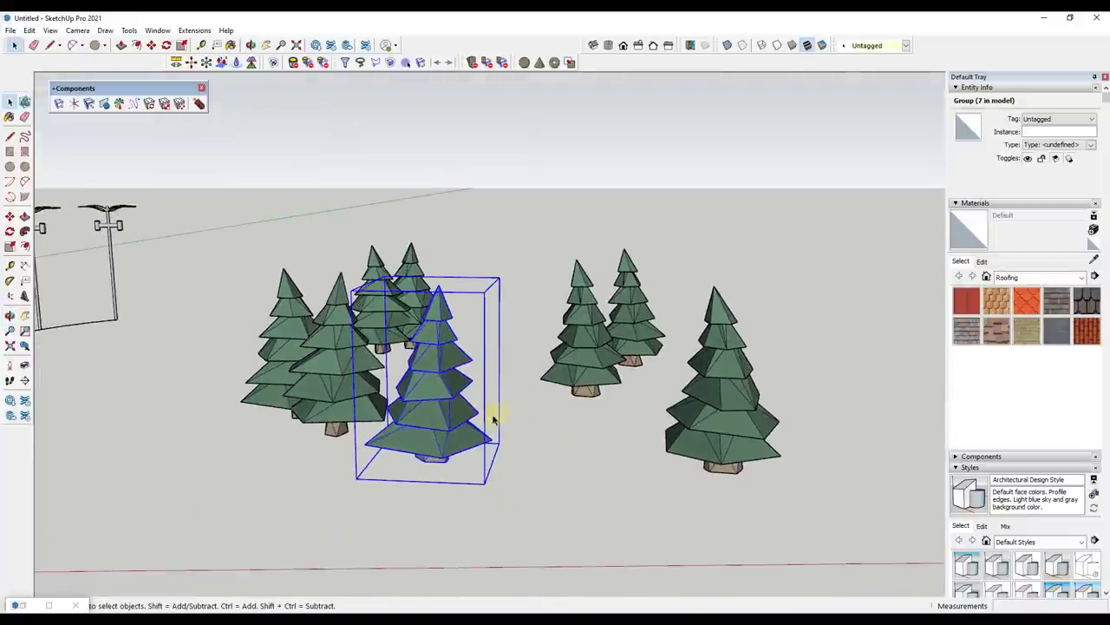
# Select all eight pine trees and randomly spin them in place about their trunk-centered axes
pyautogui.moveTo(195, 196); pyautogui.dragTo(876, 538)
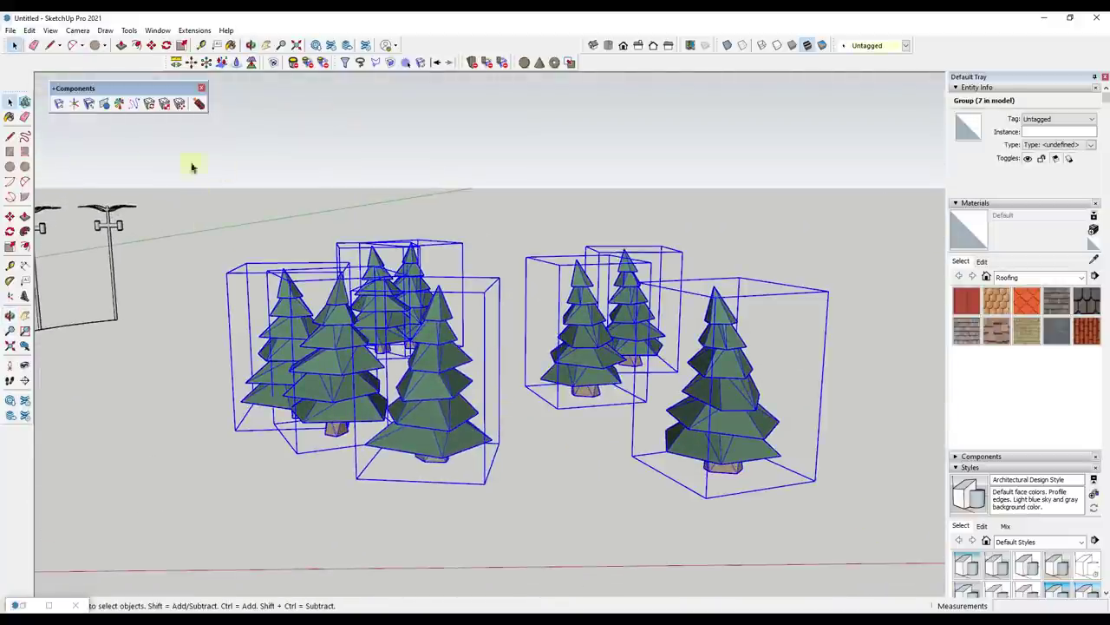
pyautogui.click(149, 104)
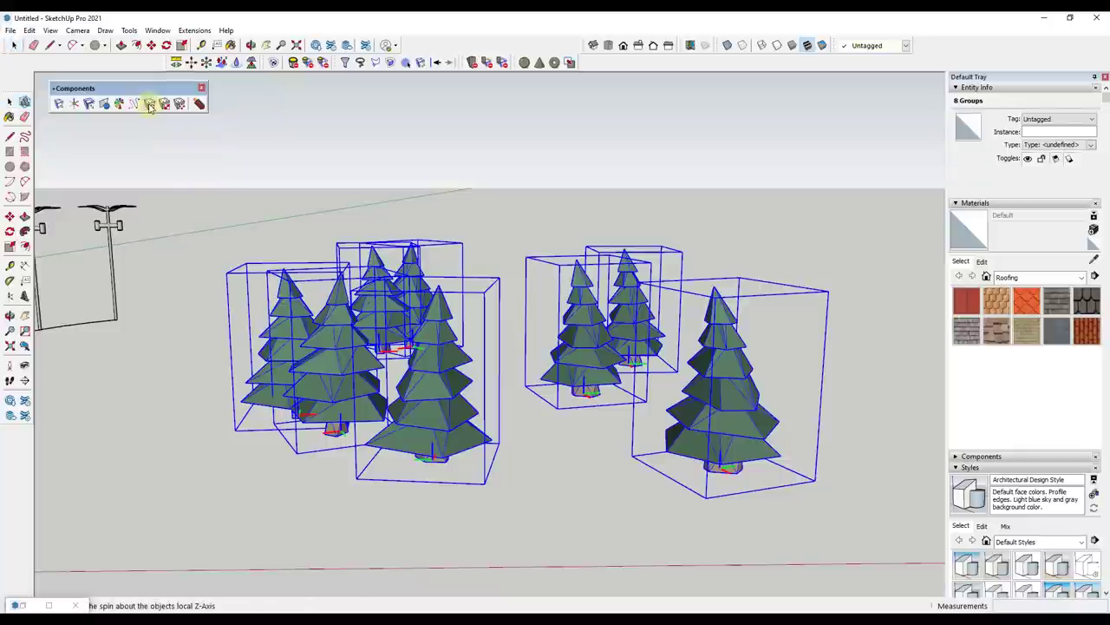
pyautogui.click(461, 453)
pyautogui.click(466, 449)
pyautogui.click(473, 448)
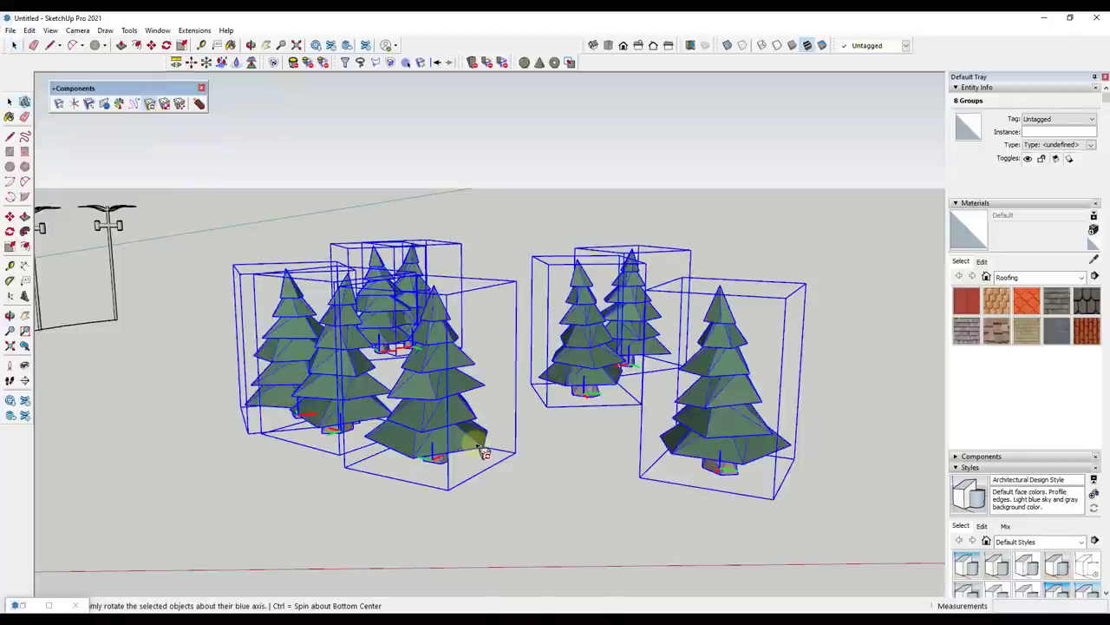
pyautogui.click(482, 451)
pyautogui.click(484, 452)
pyautogui.click(484, 452)
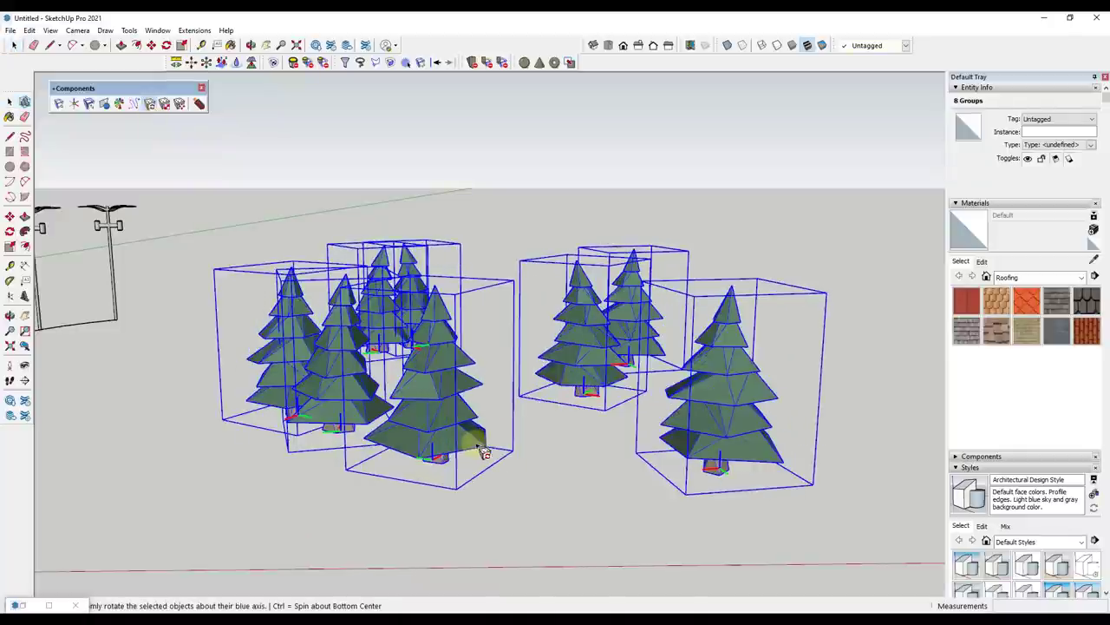
pyautogui.click(572, 453)
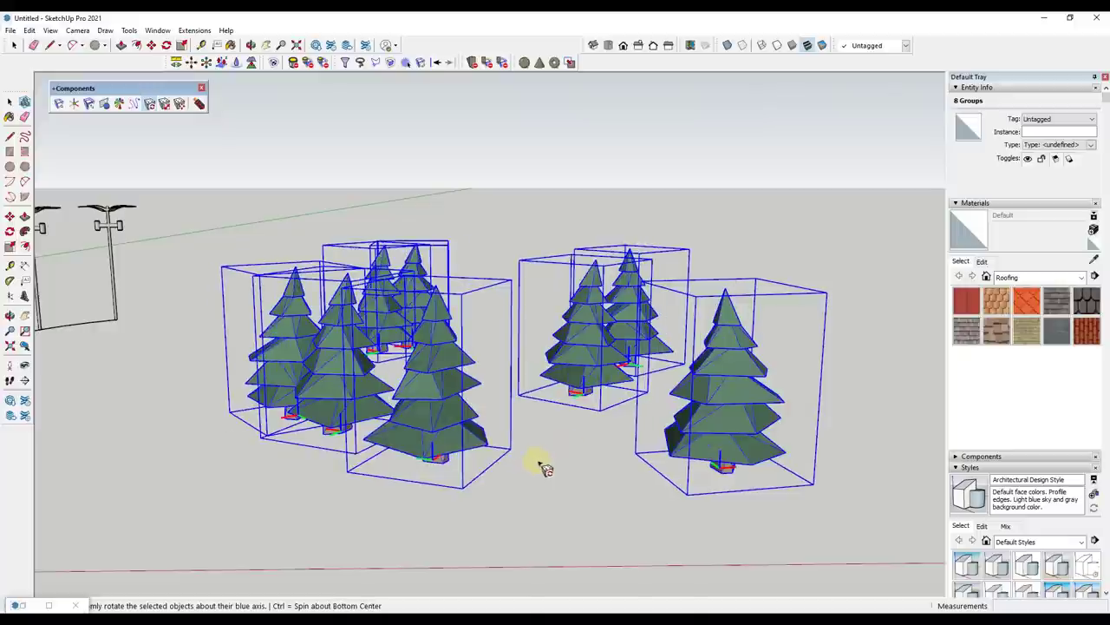
# Toggle spinning about the bottom center on and off, and spin the eight trees randomly again
pyautogui.press('ctrl')
pyautogui.press('ctrl')
pyautogui.click(546, 426)
pyautogui.moveTo(528, 436); pyautogui.dragTo(536, 458, button='middle')
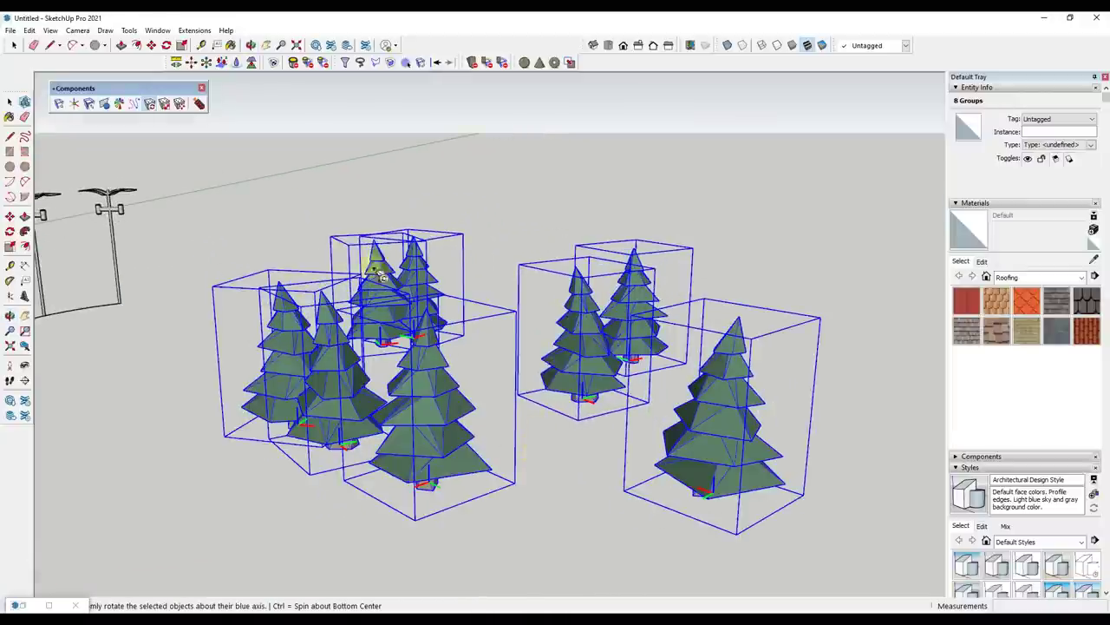
pyautogui.click(511, 392)
pyautogui.press('space')
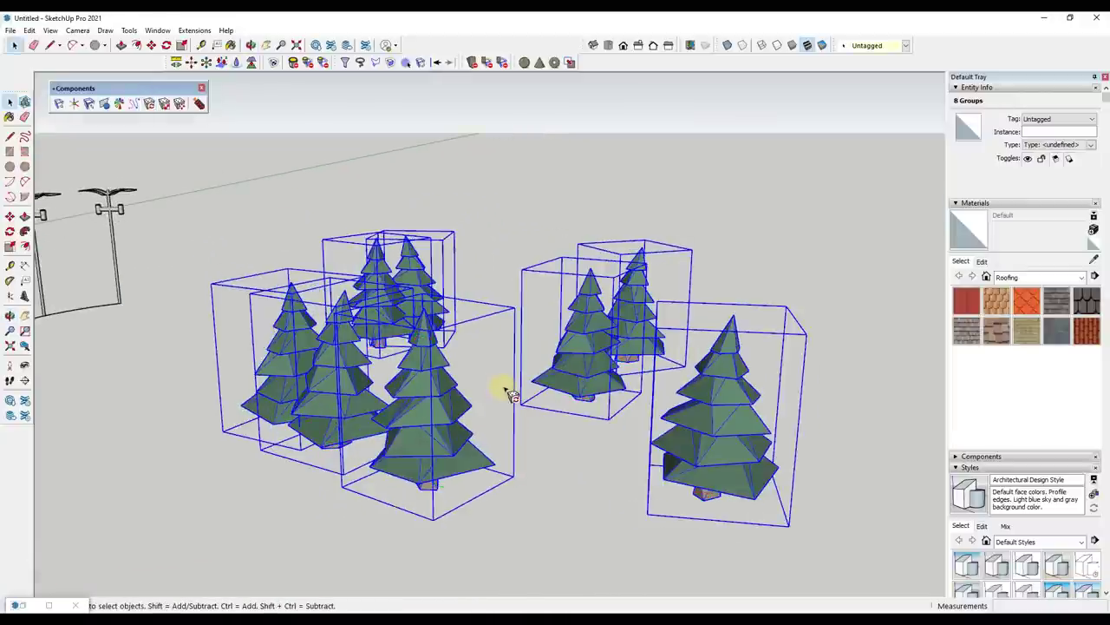
# Randomly scale the eight pine trees with a minimum of 0.5 and a maximum of 1.5
pyautogui.click(169, 106)
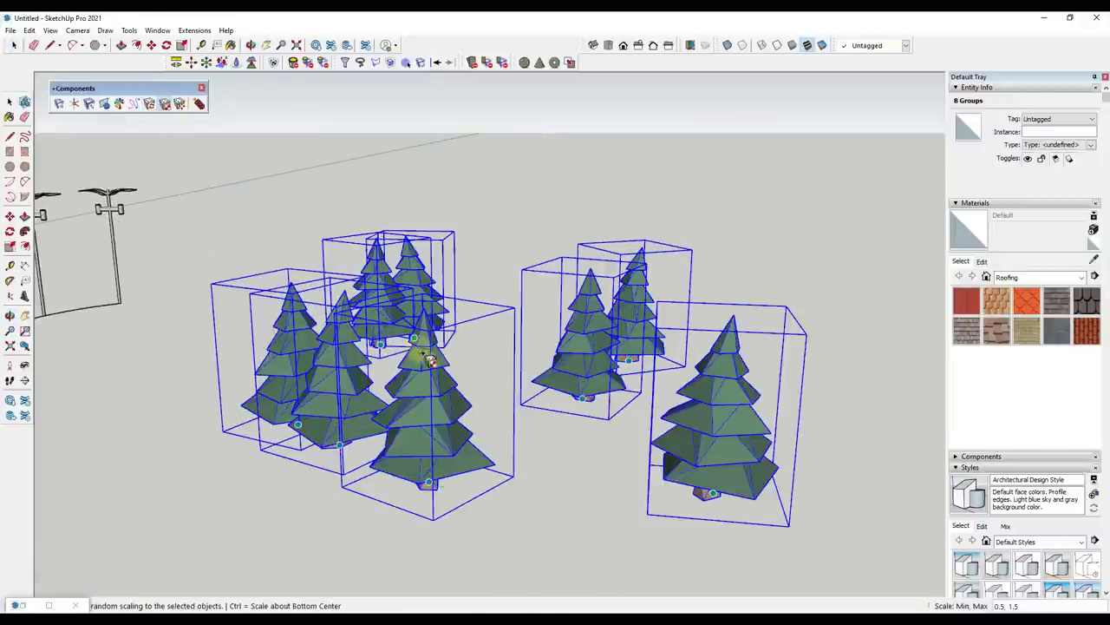
pyautogui.click(496, 430)
pyautogui.click(520, 431)
pyautogui.click(654, 395)
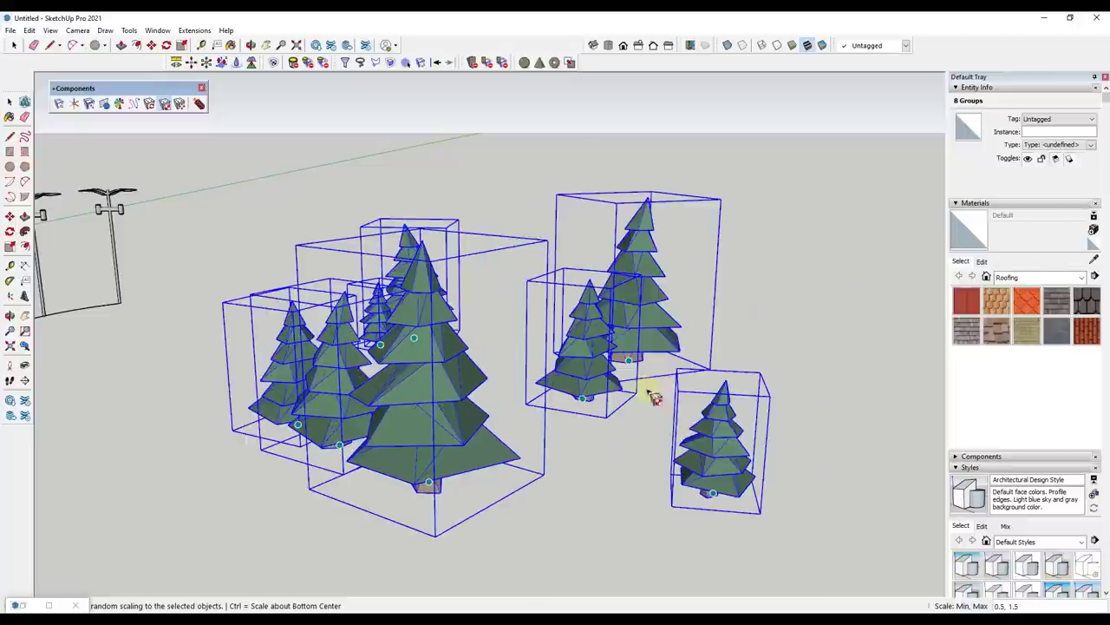
# Randomly rescale the eight pine trees a few more times, and again with a minimum of 0.25 and a maximum of 2
pyautogui.click(539, 386)
pyautogui.click(626, 415)
pyautogui.click(536, 411)
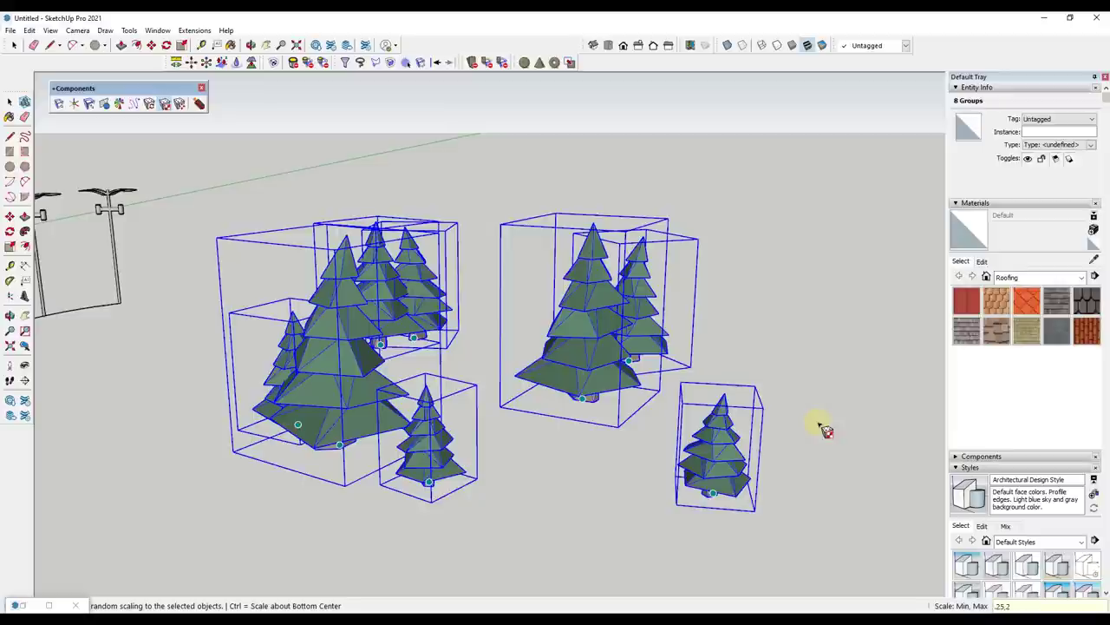
pyautogui.press('Return')
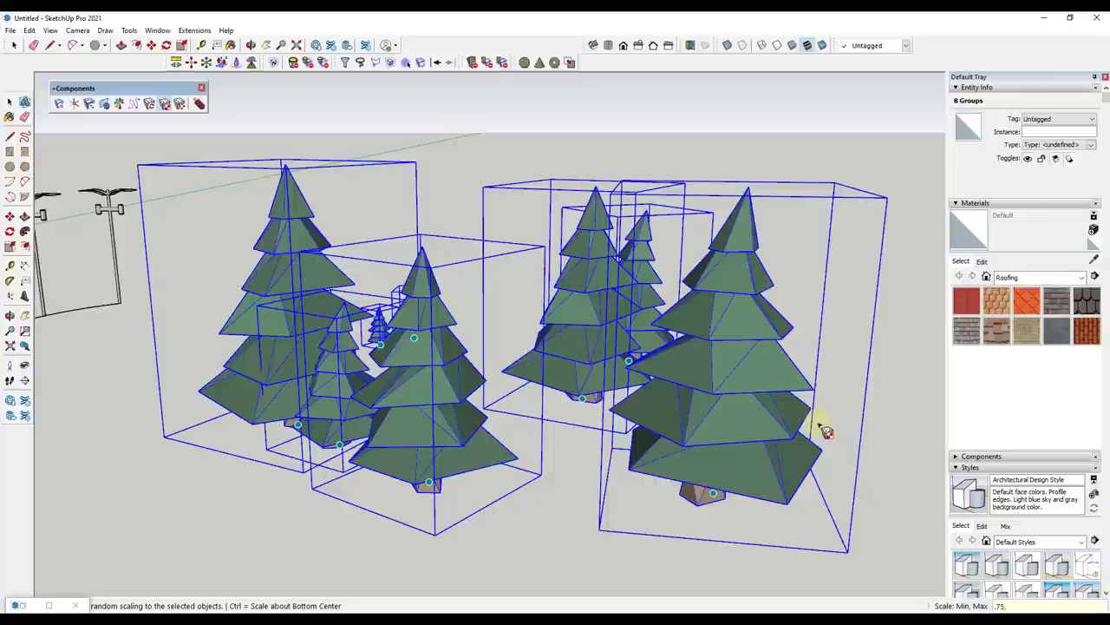
# Set the random scale range to 0.75, 1.25, rescale the eight pine trees repeatedly, and clear the selection
pyautogui.press('Return')
pyautogui.moveTo(772, 463); pyautogui.dragTo(637, 338, button='middle')
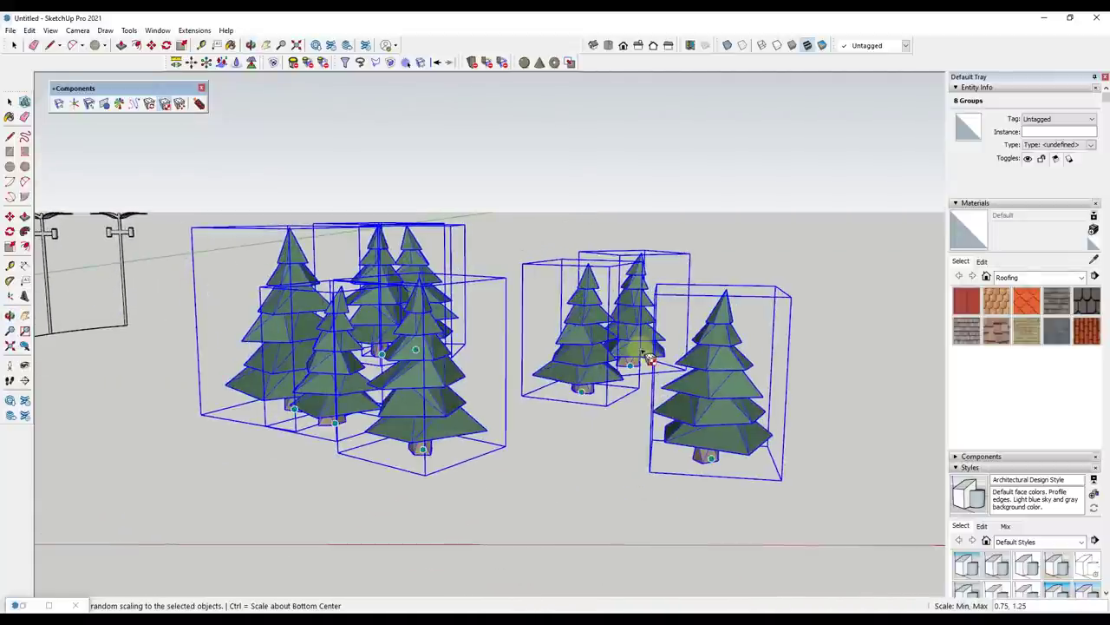
pyautogui.click(599, 351)
pyautogui.click(588, 351)
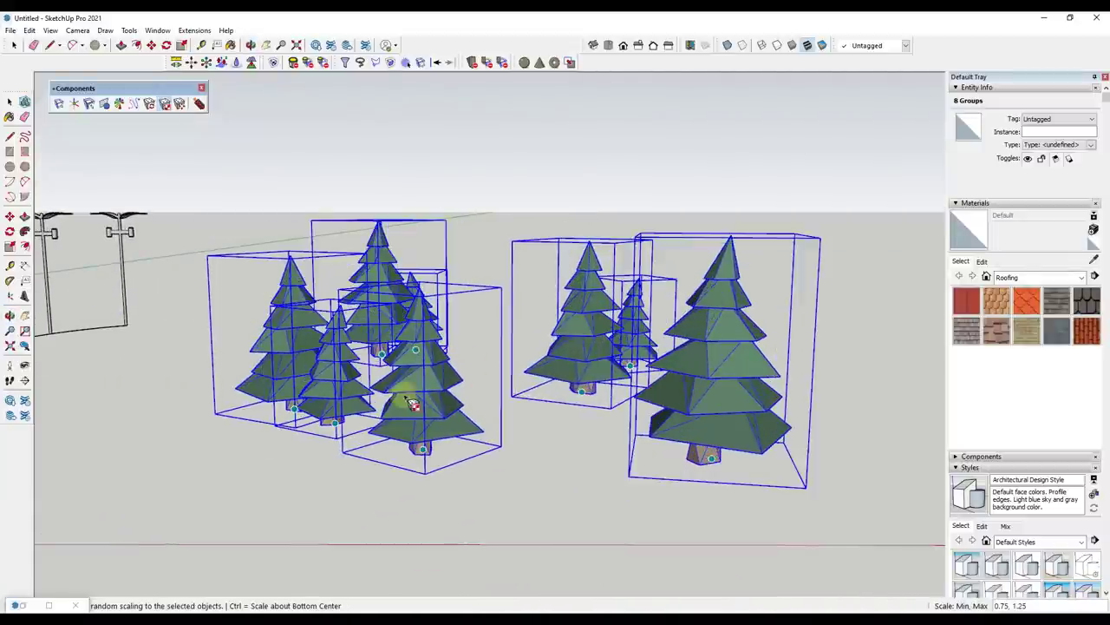
pyautogui.click(438, 398)
pyautogui.click(438, 398)
pyautogui.click(439, 398)
pyautogui.click(446, 396)
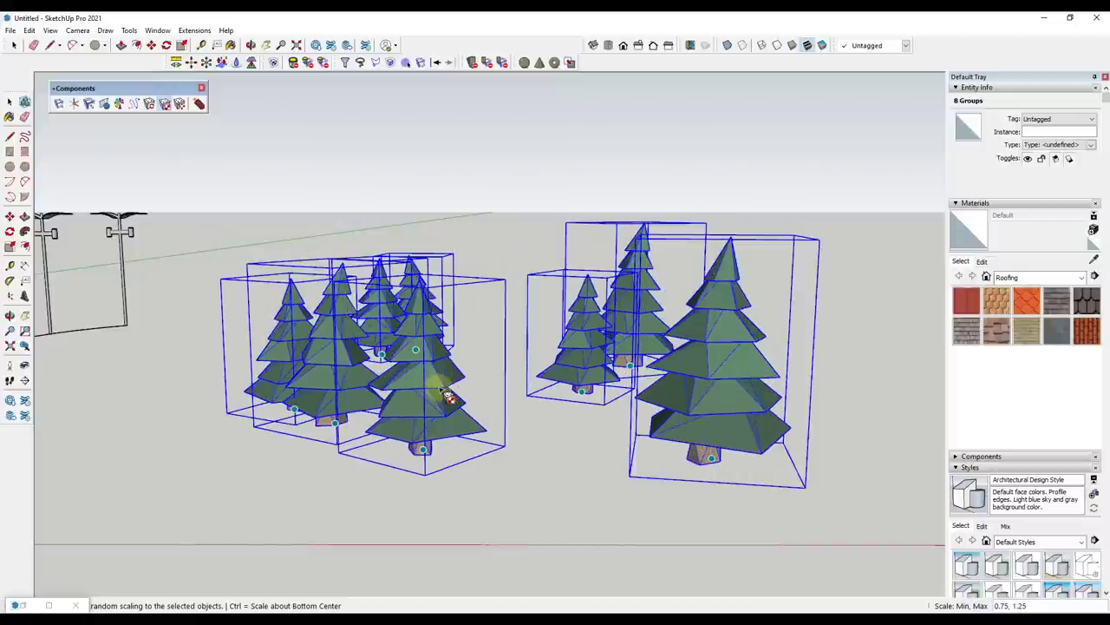
pyautogui.click(447, 397)
pyautogui.click(447, 397)
pyautogui.click(447, 396)
pyautogui.click(447, 397)
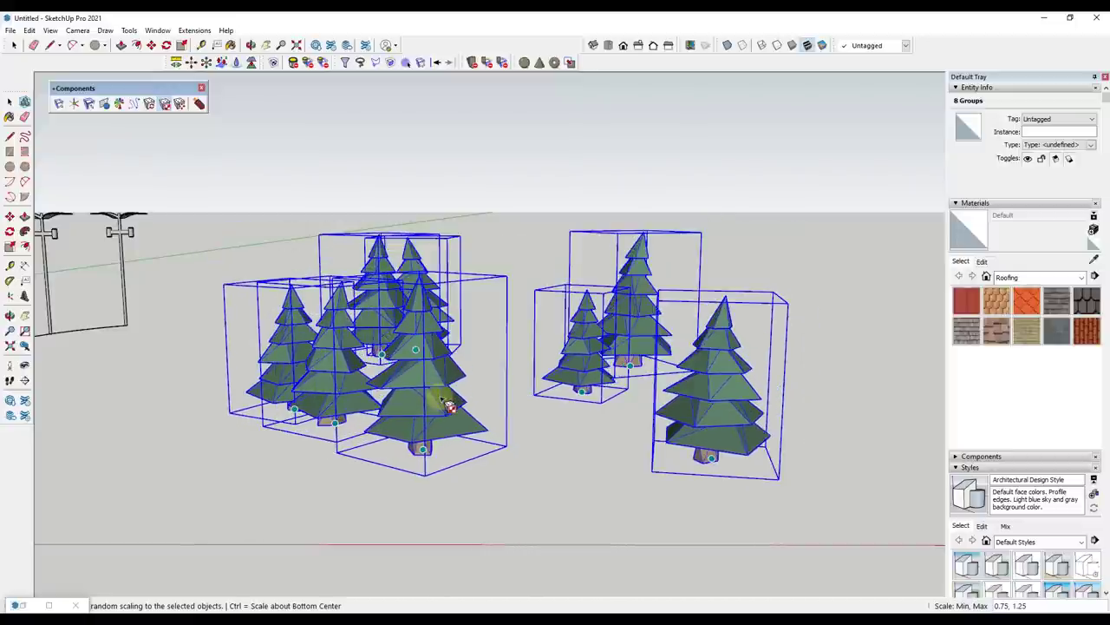
pyautogui.click(532, 411)
pyautogui.press('space')
pyautogui.click(543, 412)
pyautogui.moveTo(537, 408); pyautogui.dragTo(252, 166, button='middle')
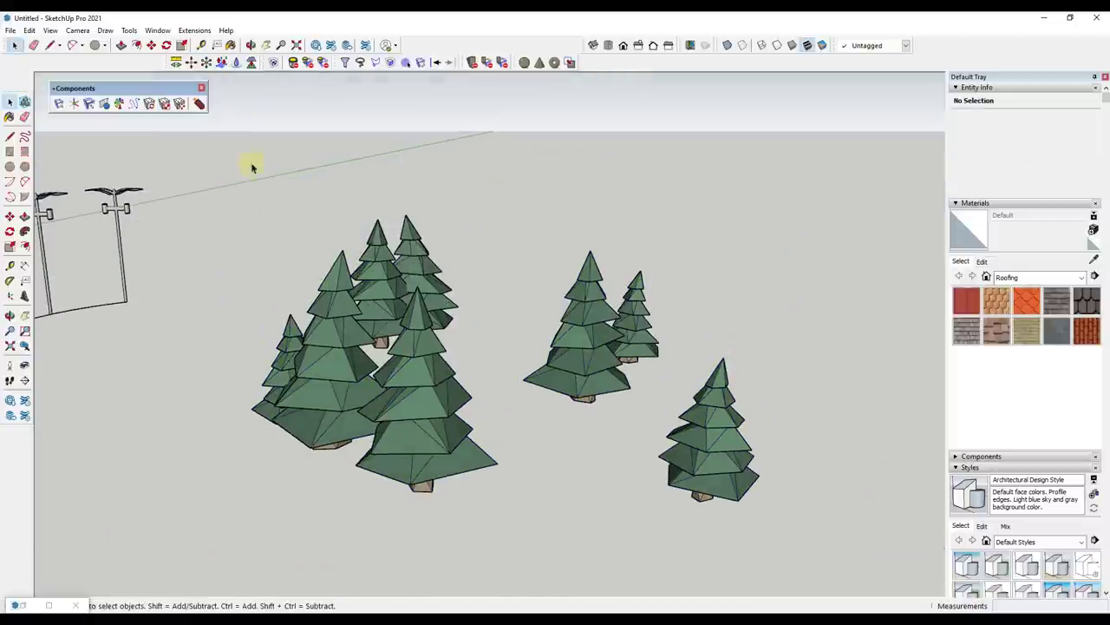
pyautogui.click(179, 104)
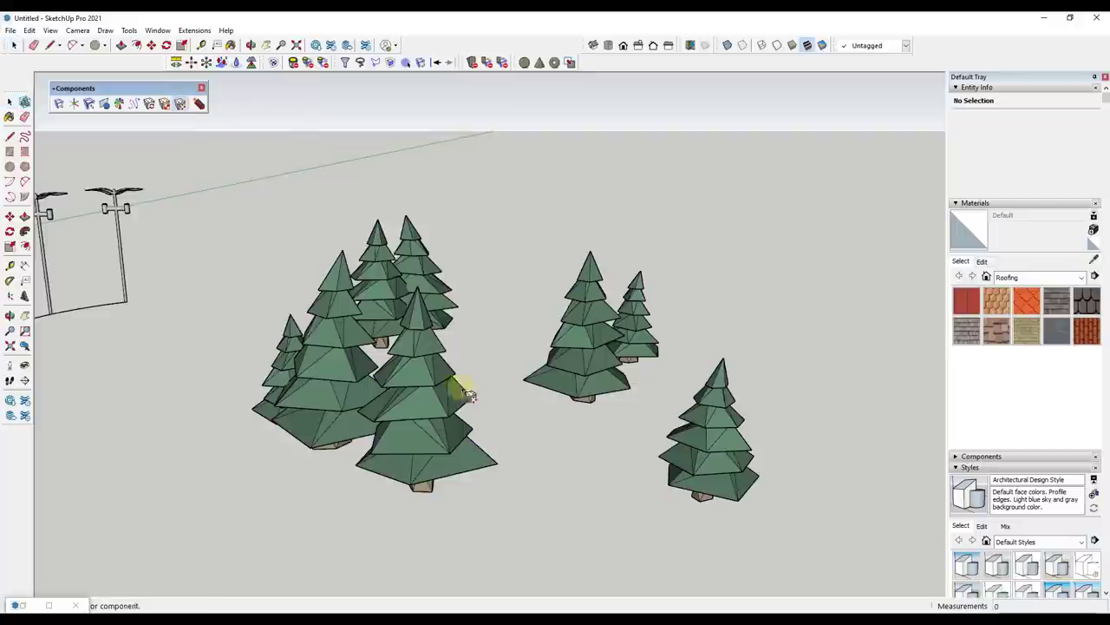
pyautogui.press('space')
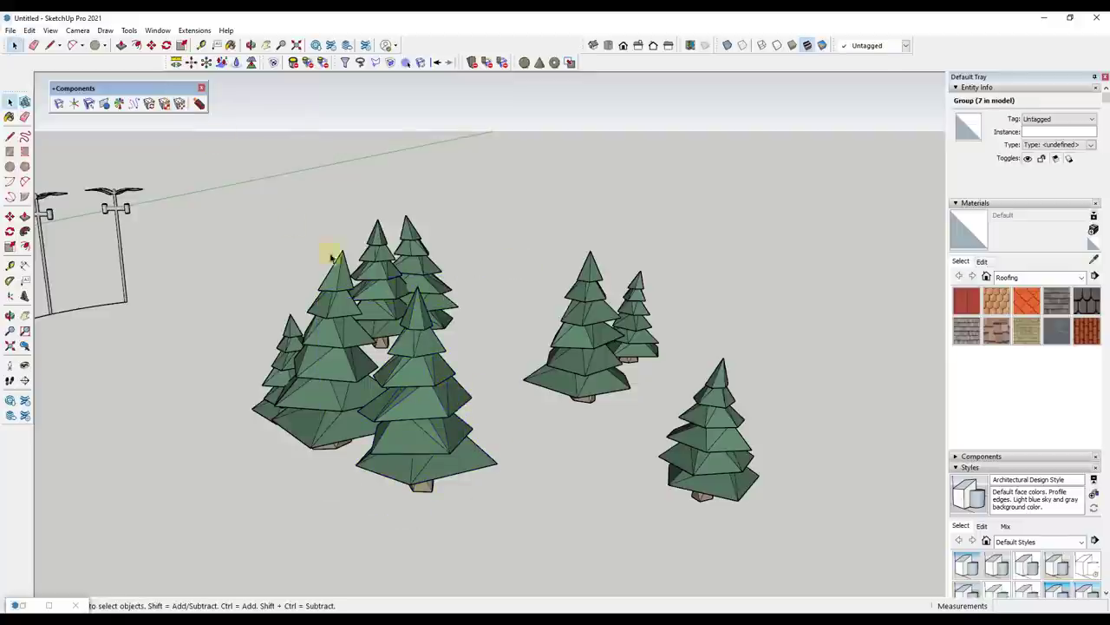
pyautogui.scroll(-3, 330, 248)
pyautogui.moveTo(218, 186); pyautogui.dragTo(618, 433)
pyautogui.moveTo(617, 434); pyautogui.dragTo(503, 495, button='middle')
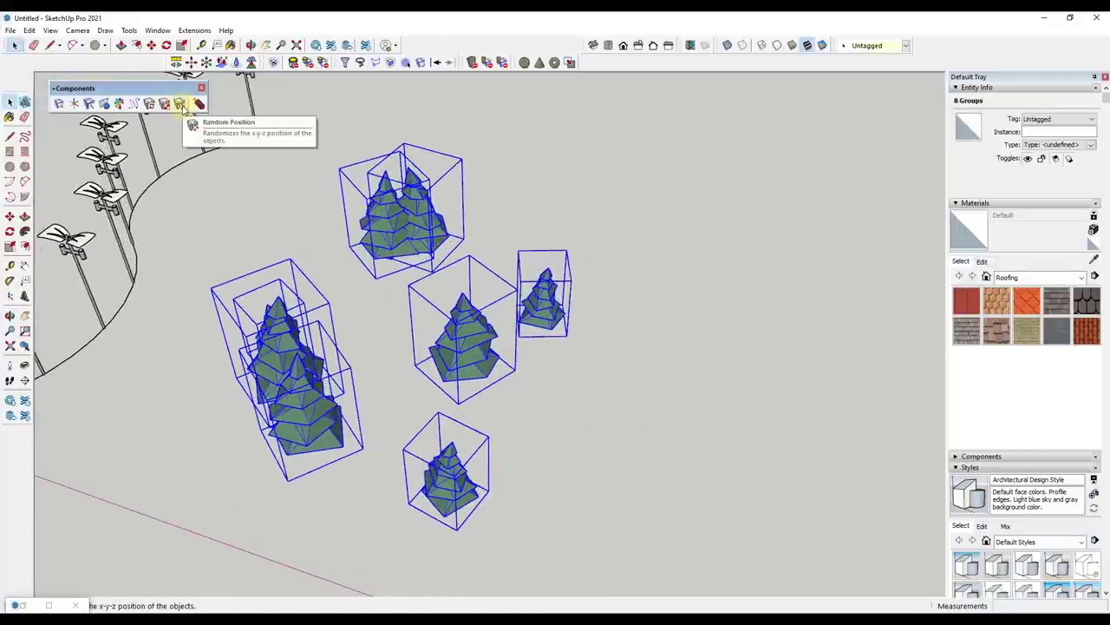
pyautogui.scroll(-4, 505, 412)
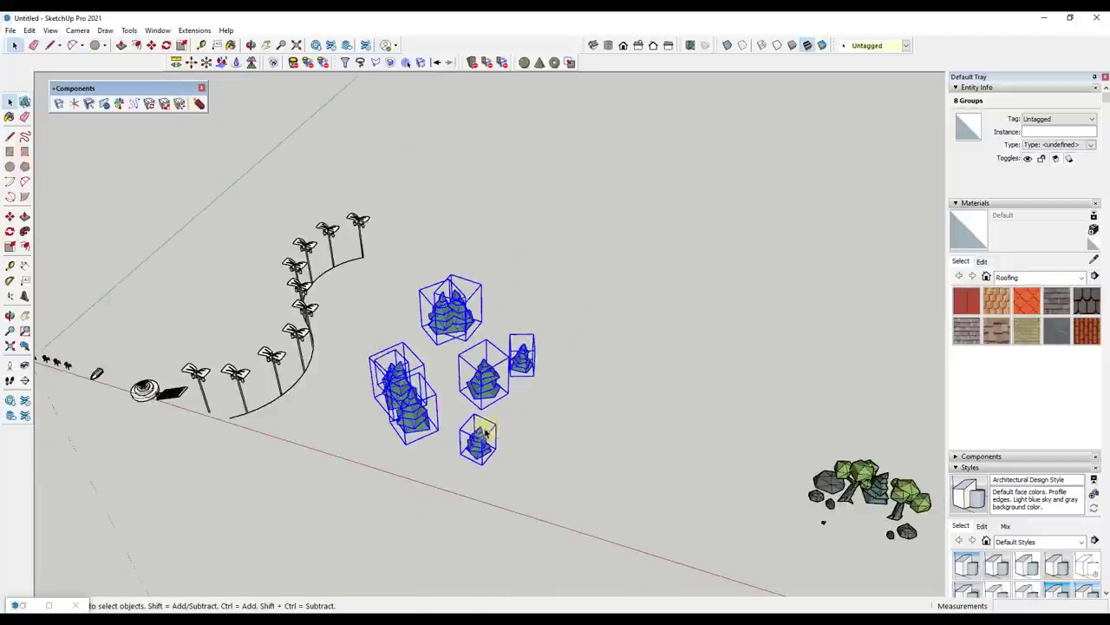
pyautogui.click(488, 444)
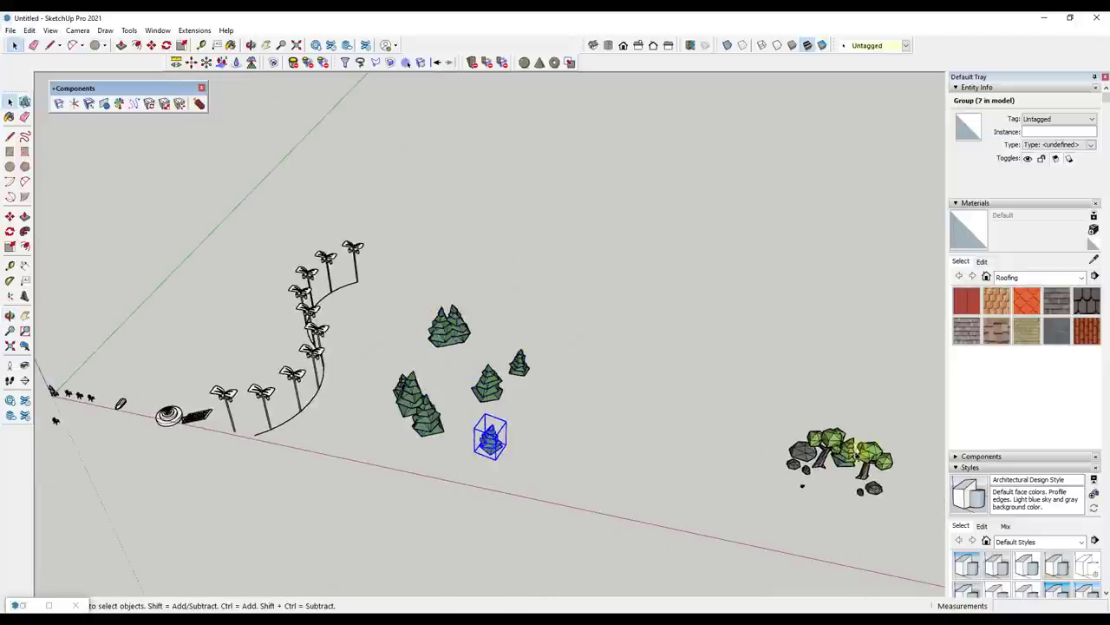
# Move the leafy tree standing behind the small rocks about 28' 7" toward the pines onto open ground
pyautogui.click(833, 444)
pyautogui.press('q')
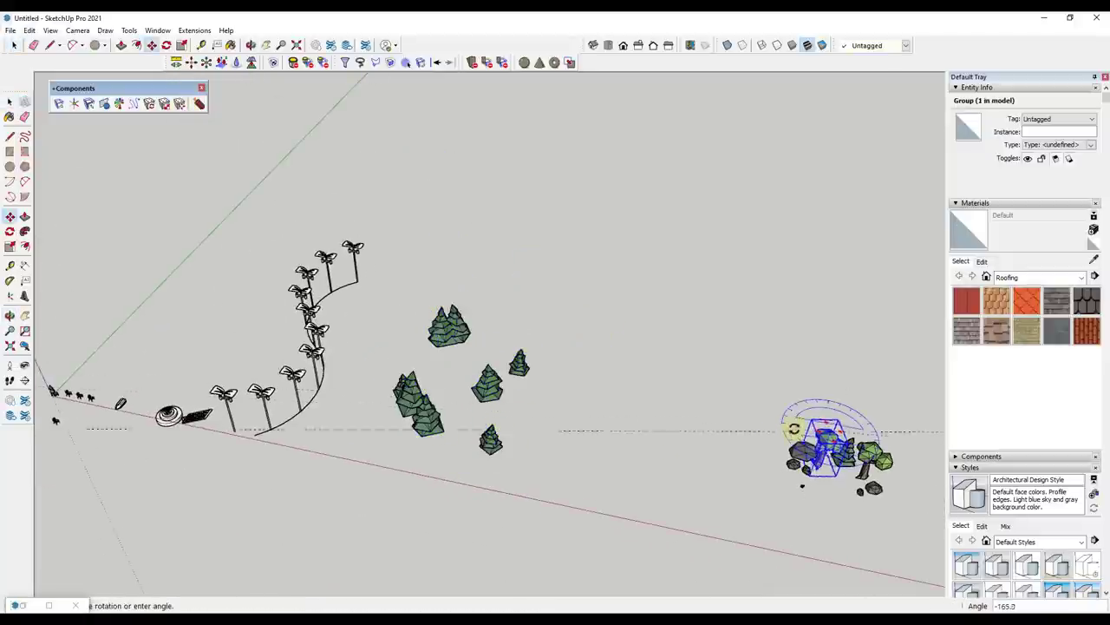
pyautogui.press('space')
pyautogui.moveTo(749, 459); pyautogui.dragTo(712, 451, button='middle')
pyautogui.scroll(5, 711, 451)
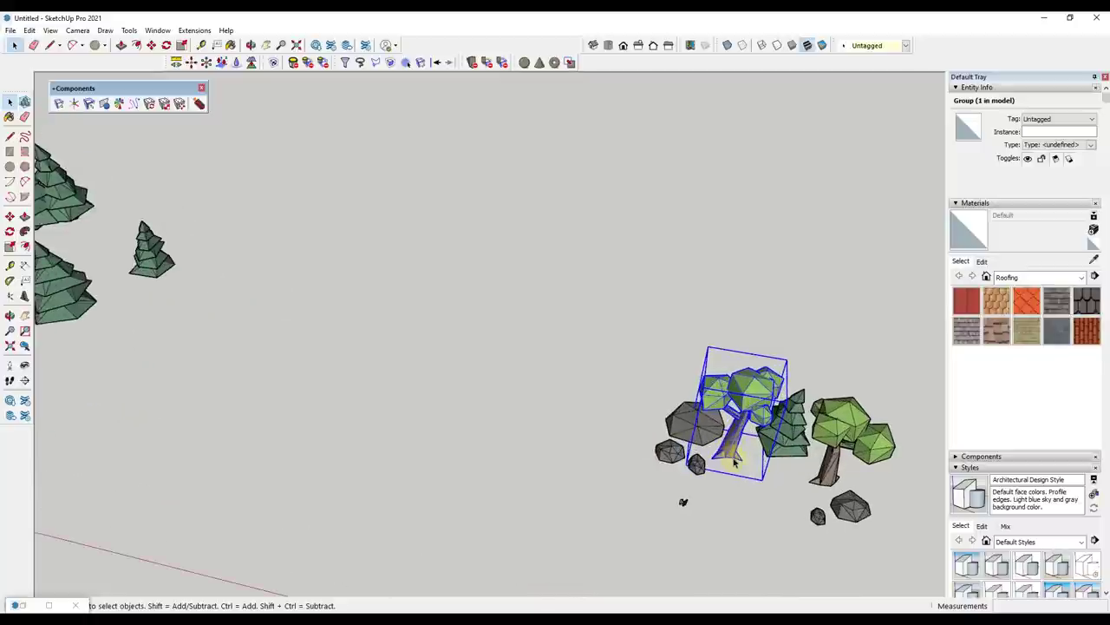
pyautogui.press('m')
pyautogui.click(733, 455)
pyautogui.click(556, 428)
# Copy the moved tree about 63' toward the pines and divide the distance into five evenly spaced copies
pyautogui.press('ctrl')
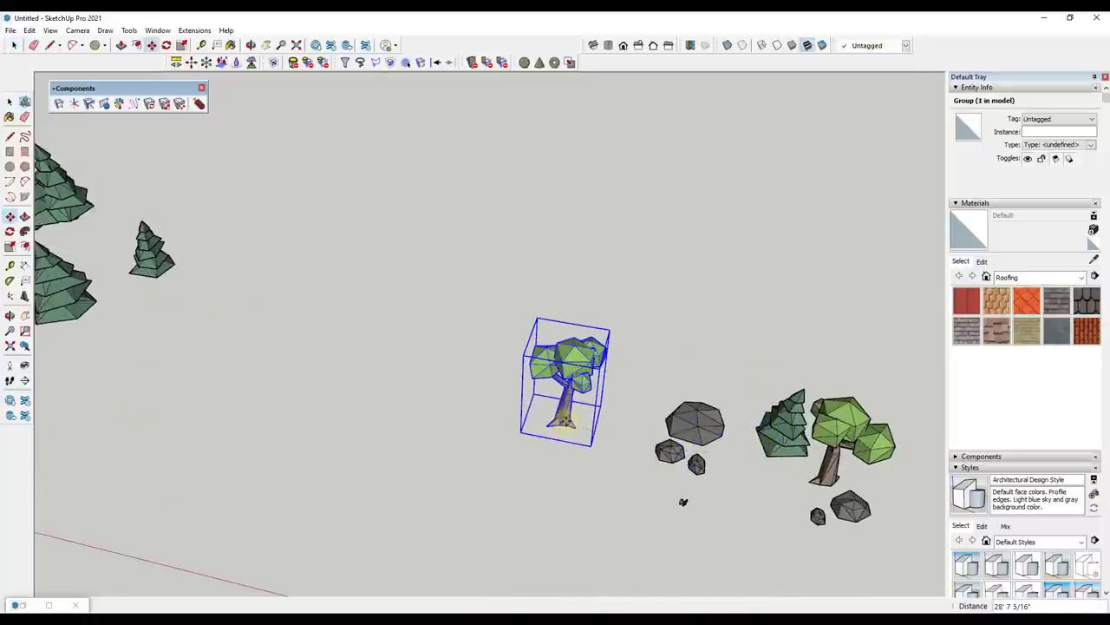
pyautogui.click(555, 427)
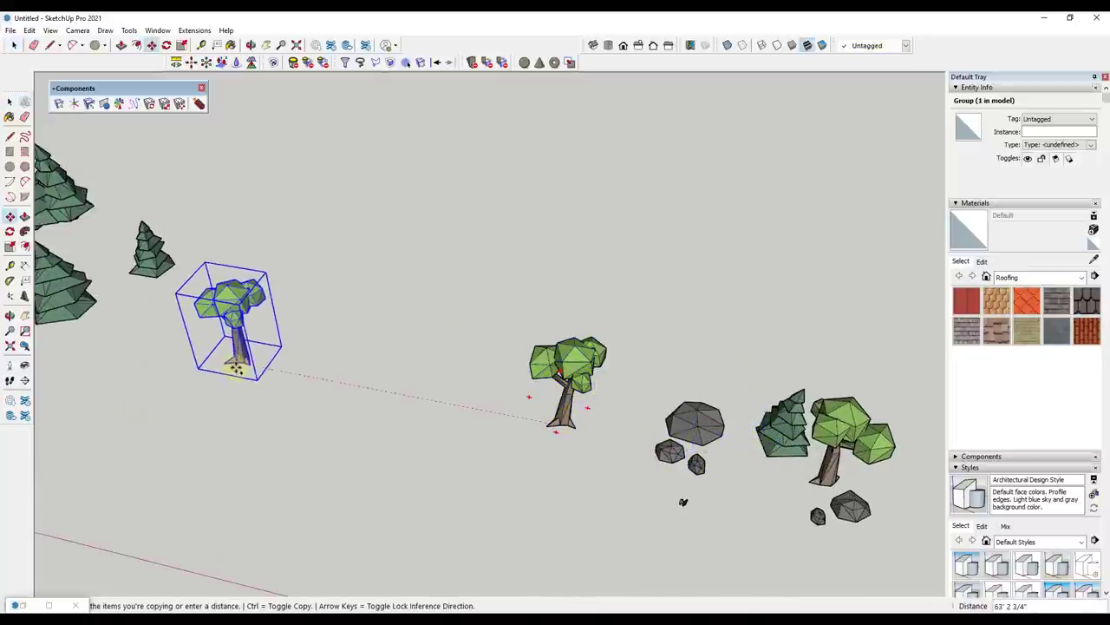
pyautogui.click(243, 362)
pyautogui.write('/5')
pyautogui.press('Return')
pyautogui.press('space')
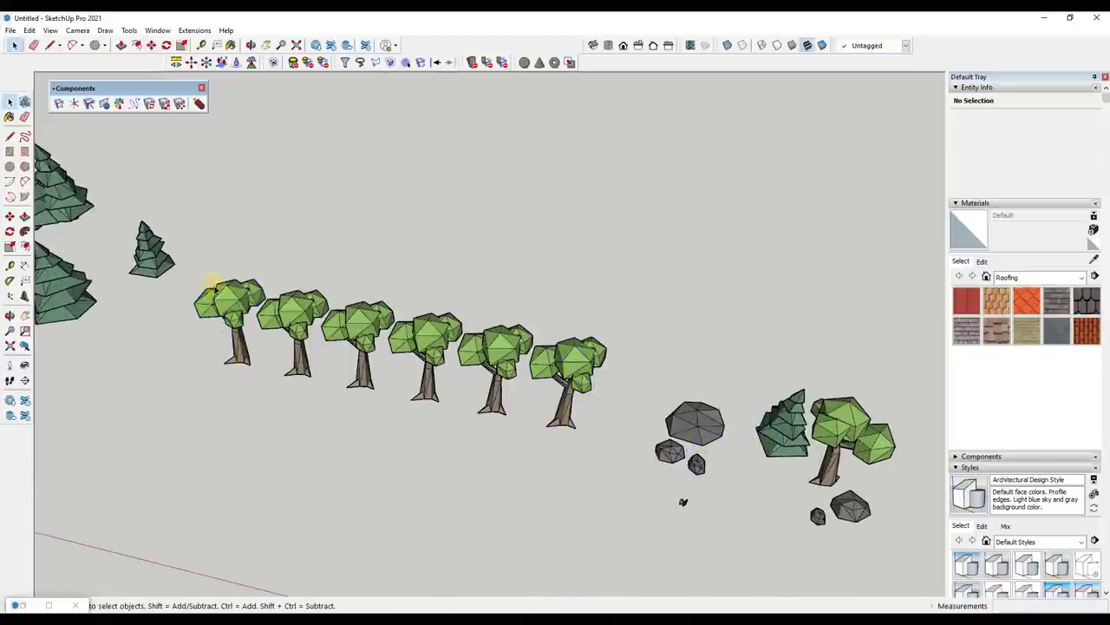
# Select the row of six leafy trees and start Random Position with the fourth tree from the pines as the base object
pyautogui.moveTo(193, 254); pyautogui.dragTo(611, 453)
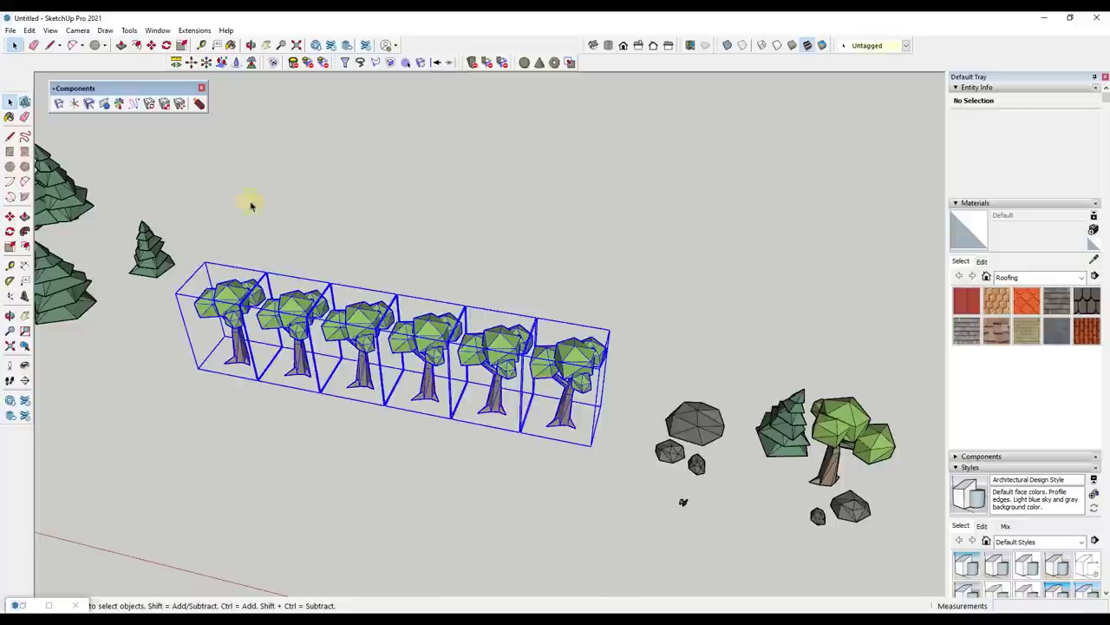
pyautogui.click(181, 103)
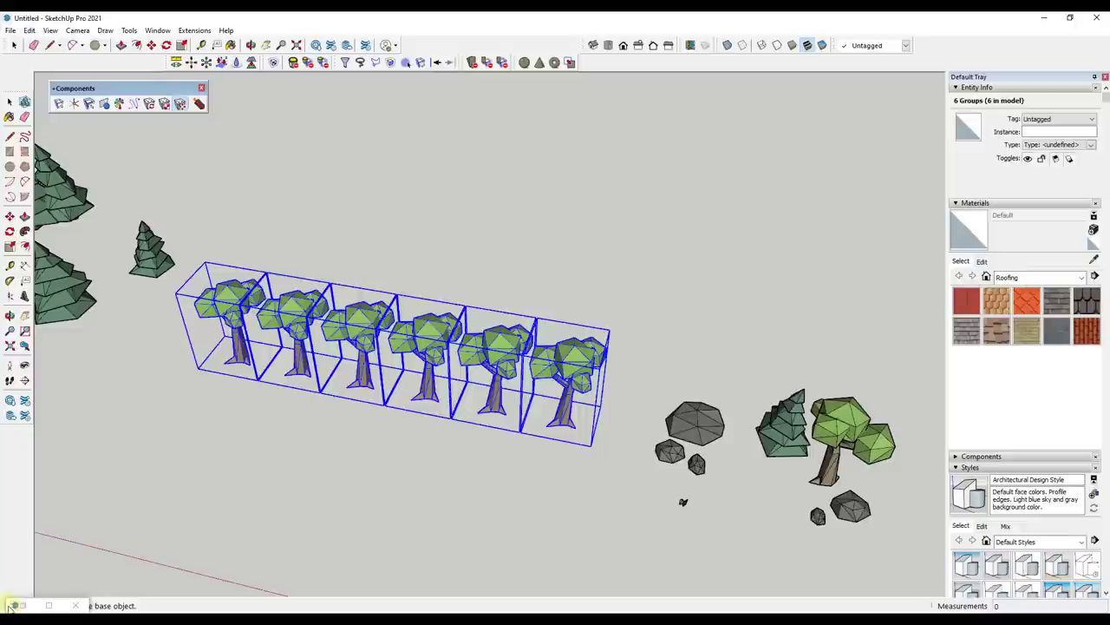
pyautogui.moveTo(10, 607)
pyautogui.mouseDown()
pyautogui.moveTo(12, 540)
pyautogui.moveTo(12, 570)
pyautogui.mouseUp()
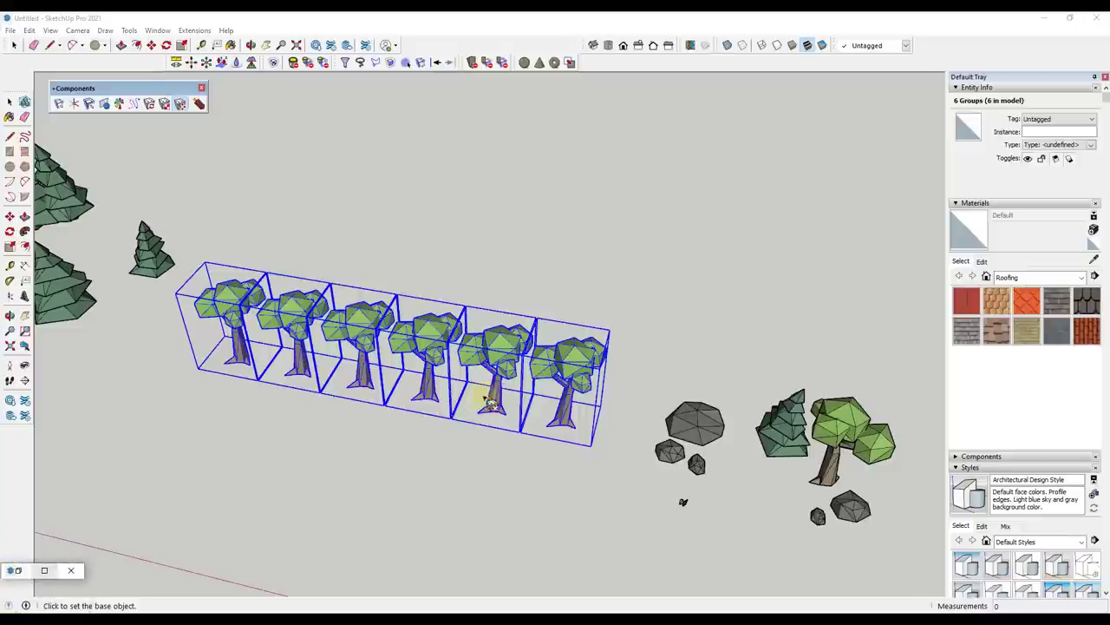
pyautogui.scroll(5, 422, 391)
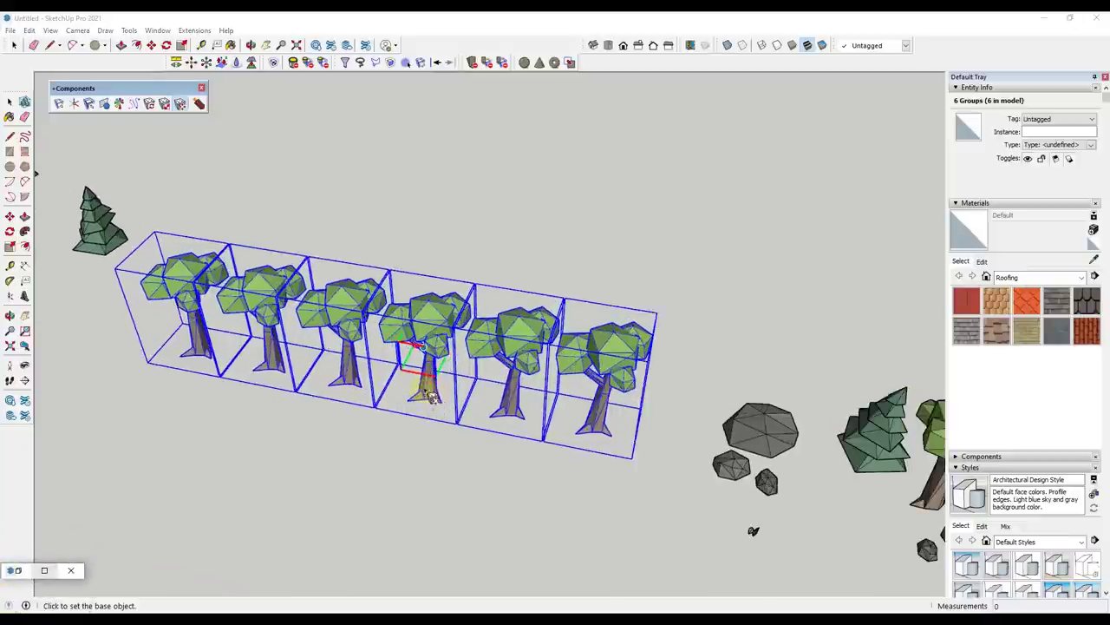
pyautogui.click(432, 349)
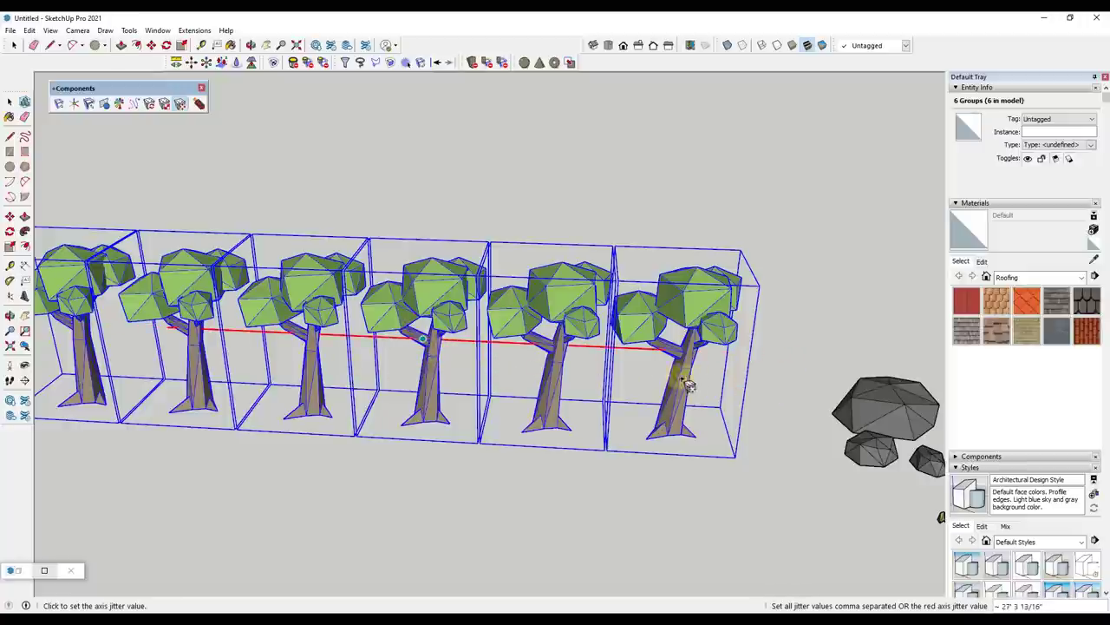
# Scatter the six trees by setting jitter along the red axis, about 18' along green and about 7' 5" along blue
pyautogui.click(742, 386)
pyautogui.scroll(-3, 736, 386)
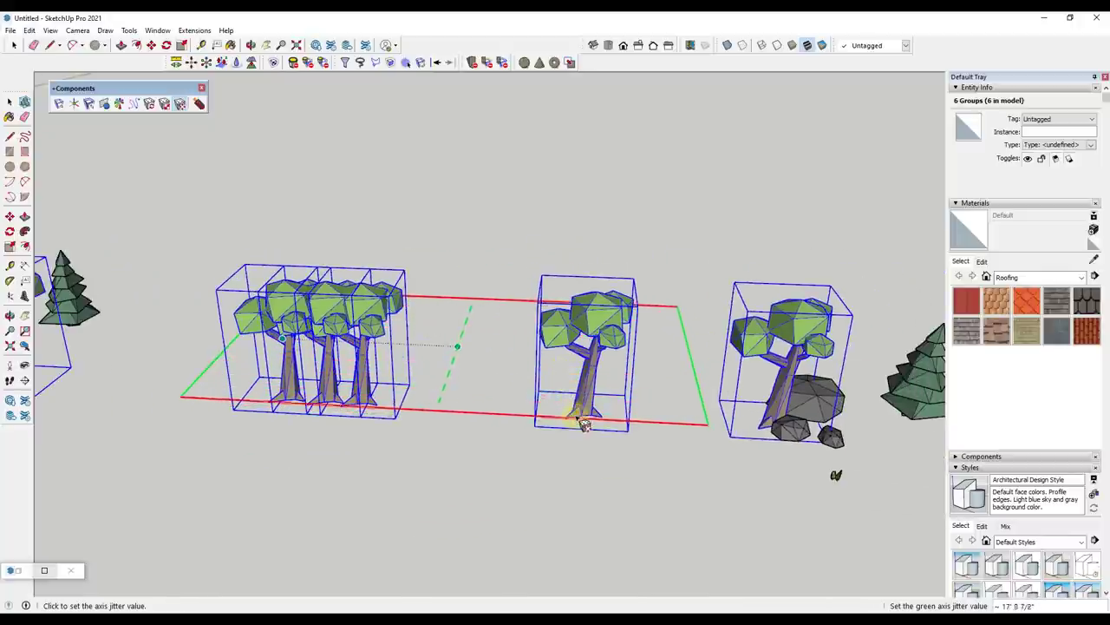
pyautogui.click(578, 408)
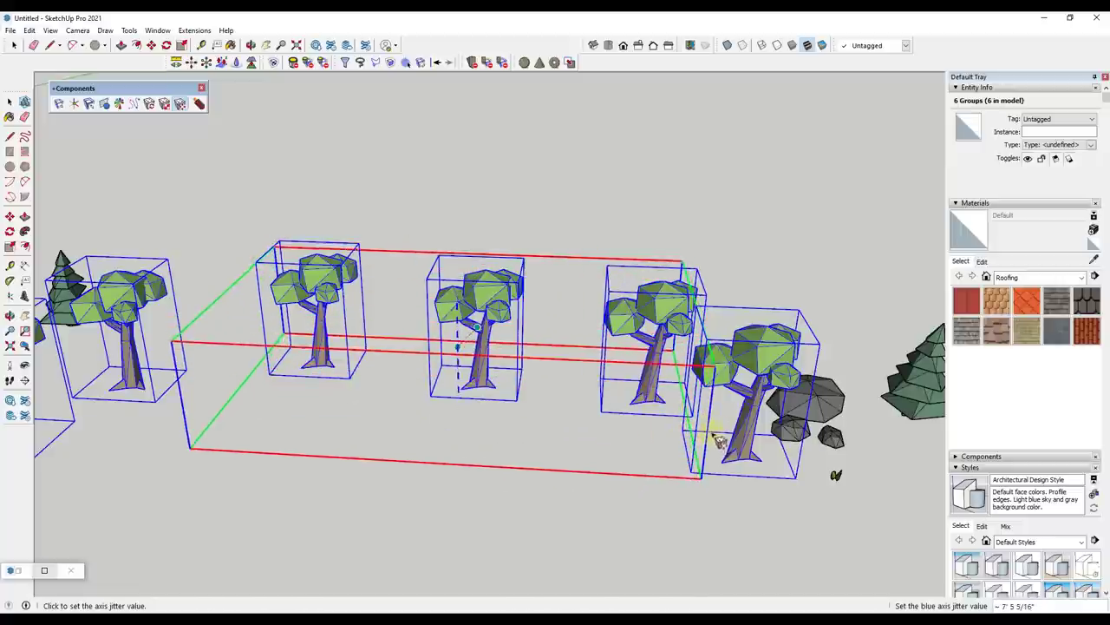
pyautogui.click(716, 441)
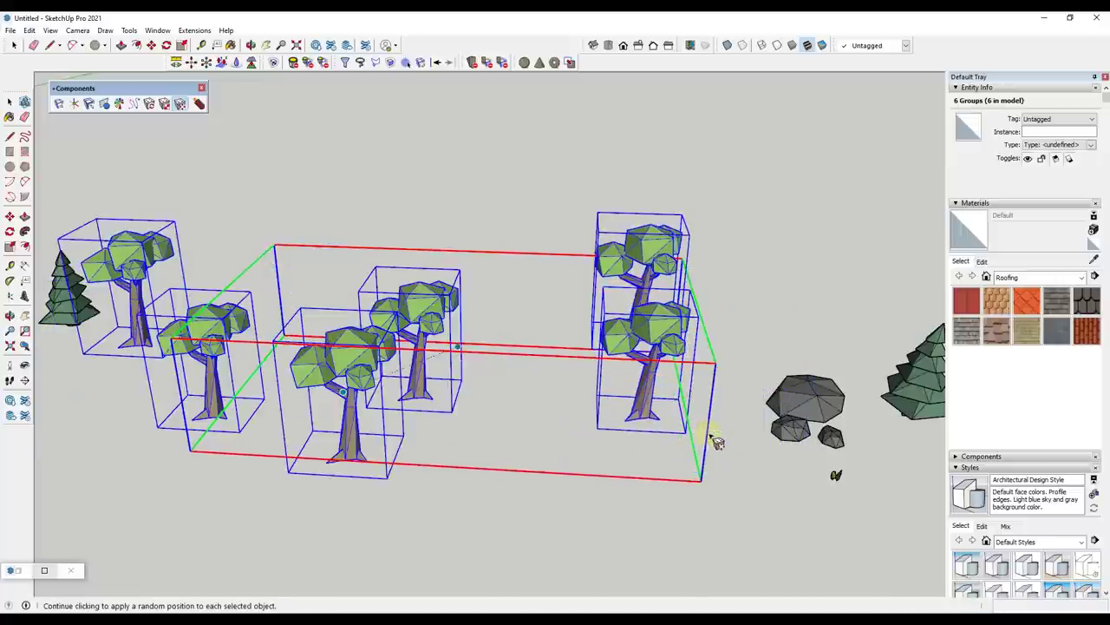
pyautogui.scroll(-3, 712, 444)
pyautogui.moveTo(665, 453); pyautogui.dragTo(343, 406, button='middle')
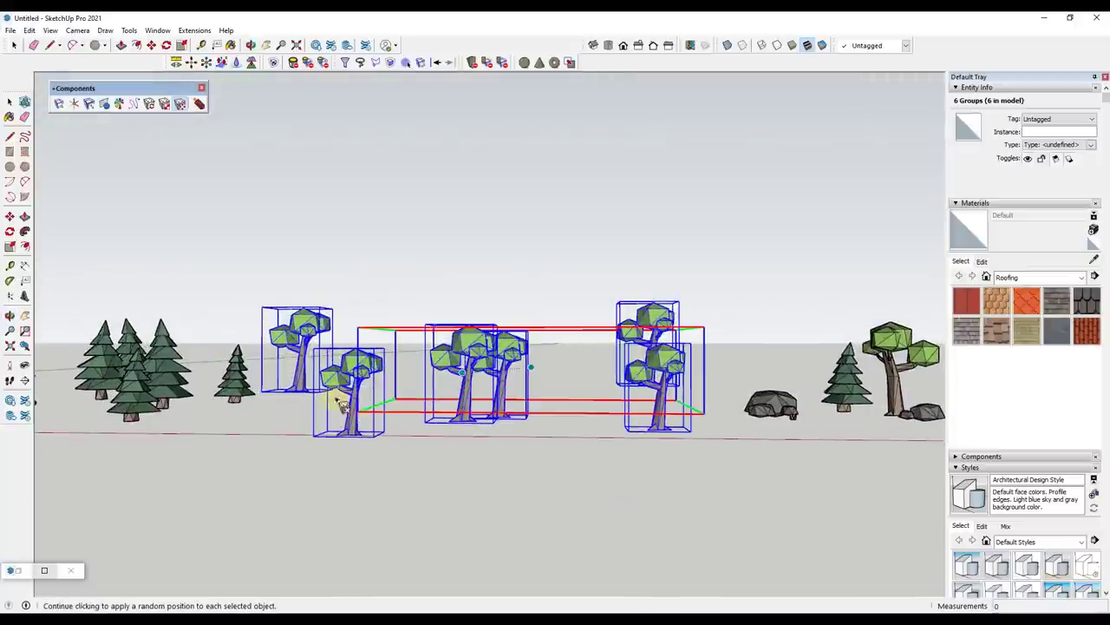
pyautogui.moveTo(532, 389); pyautogui.dragTo(540, 469, button='middle')
pyautogui.press('space')
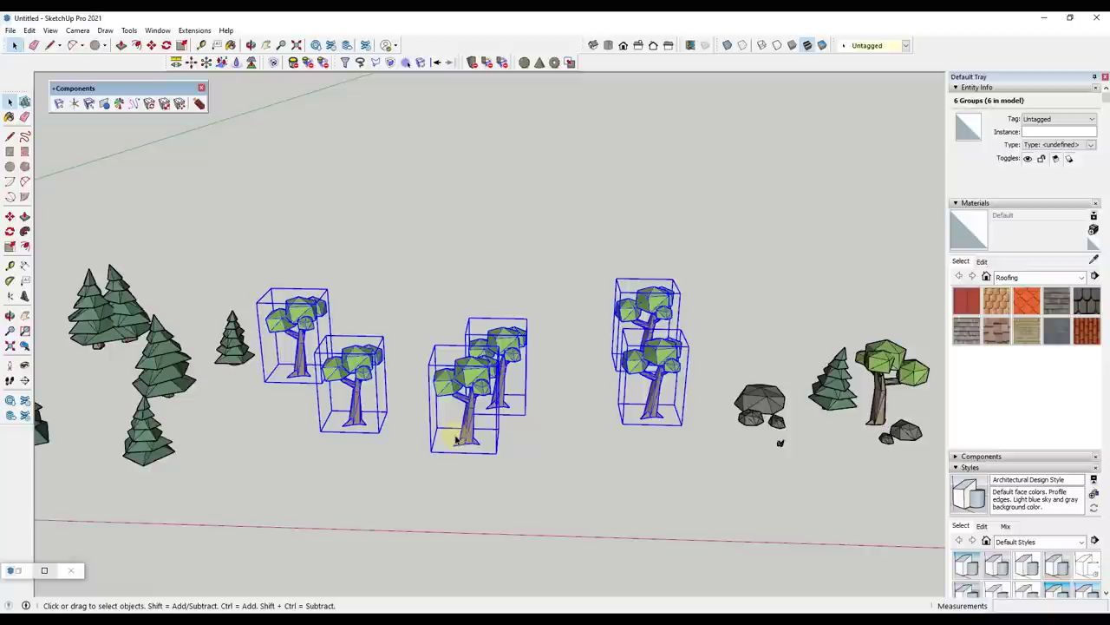
pyautogui.scroll(-3, 454, 433)
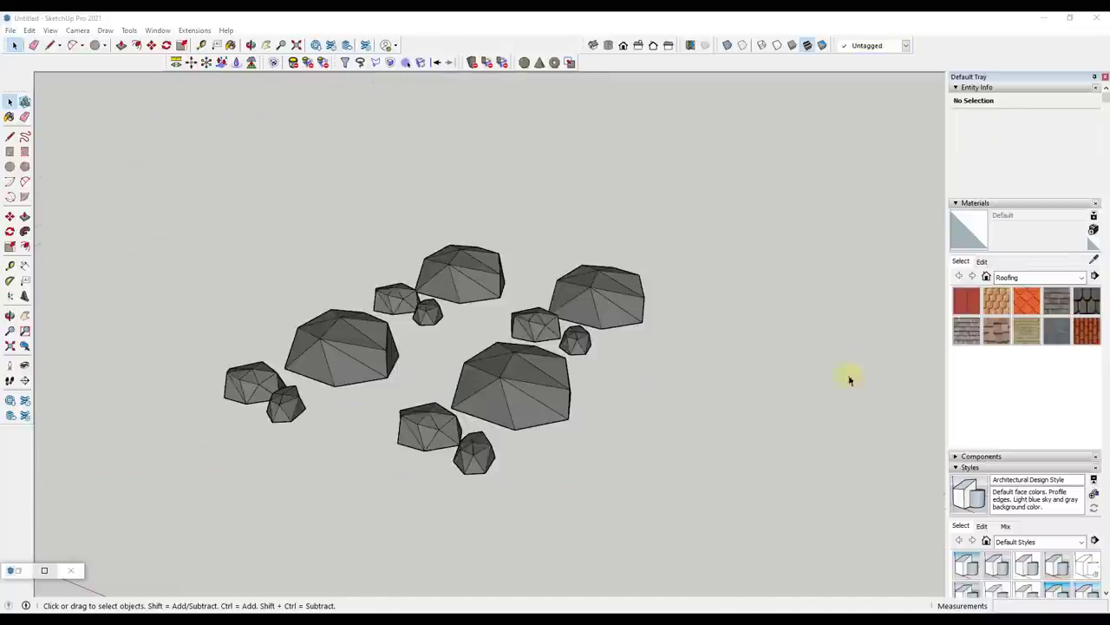
# Open the nested groups in the rock cluster down to a single rock's geometry to inspect their structure, and close them all
pyautogui.click(524, 403)
pyautogui.doubleClick(525, 397)
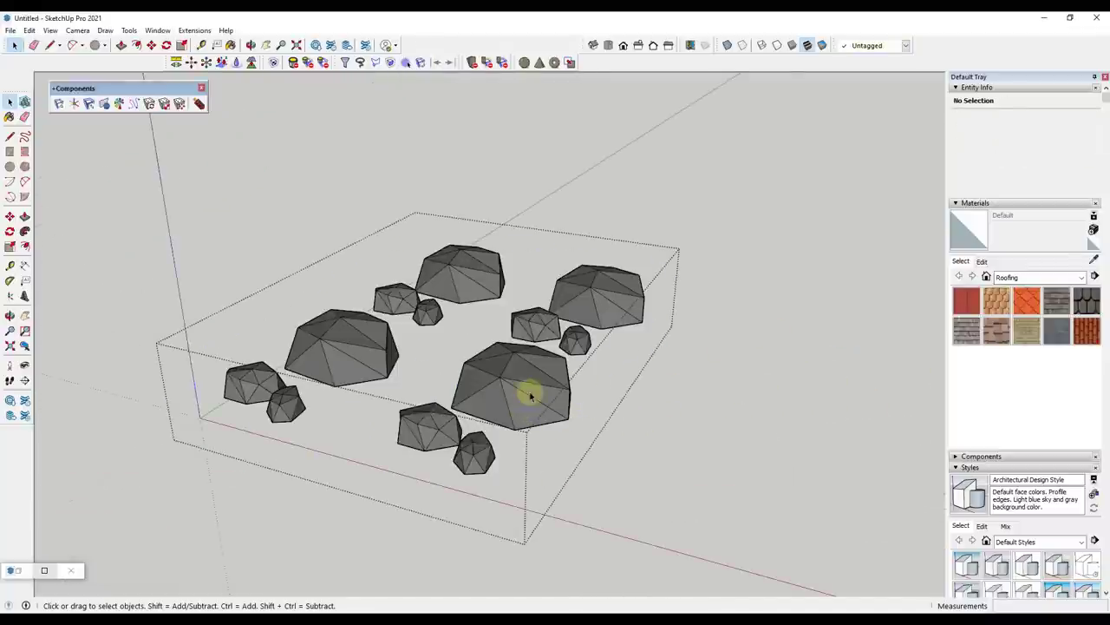
pyautogui.doubleClick(527, 395)
pyautogui.click(496, 391)
pyautogui.doubleClick(495, 391)
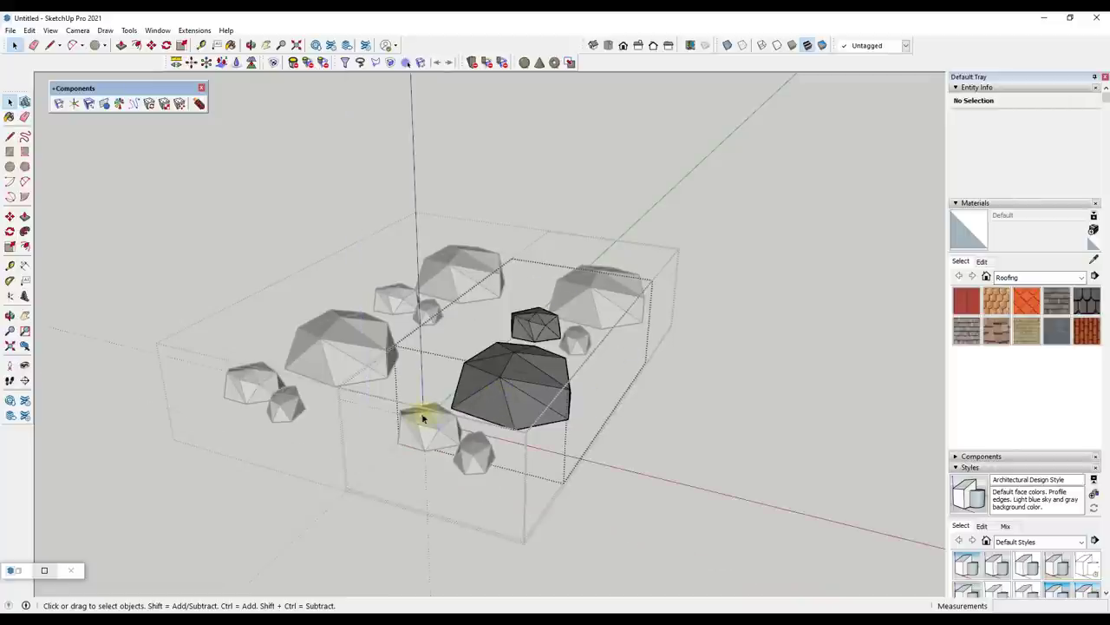
pyautogui.doubleClick(542, 330)
pyautogui.tripleClick(542, 329)
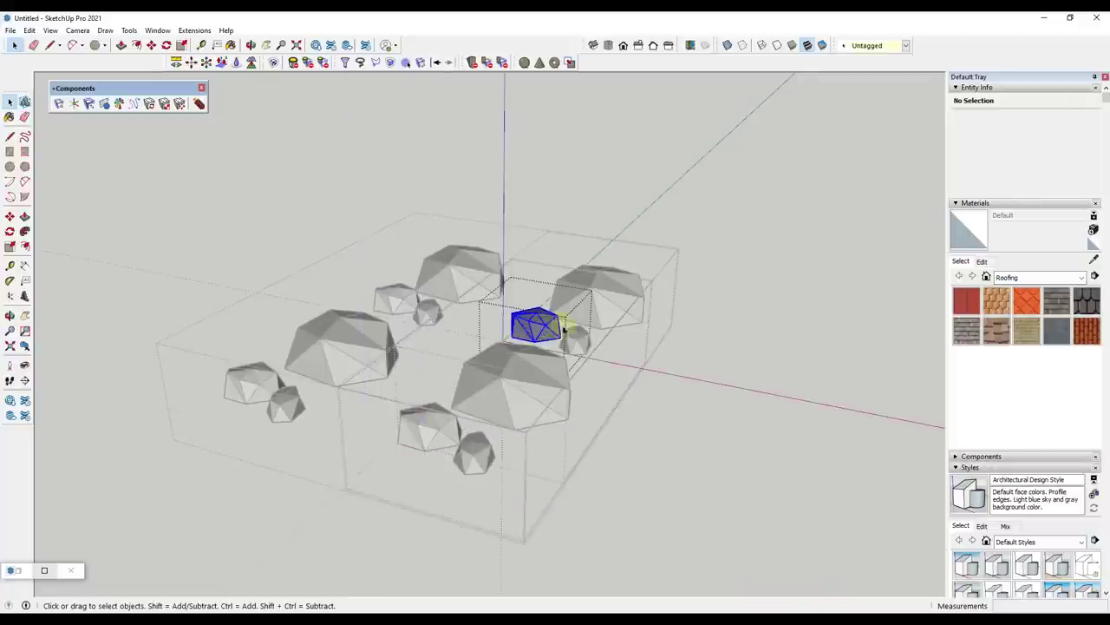
pyautogui.press('Escape')
pyautogui.press('Escape')
pyautogui.press('Escape')
pyautogui.press('Escape')
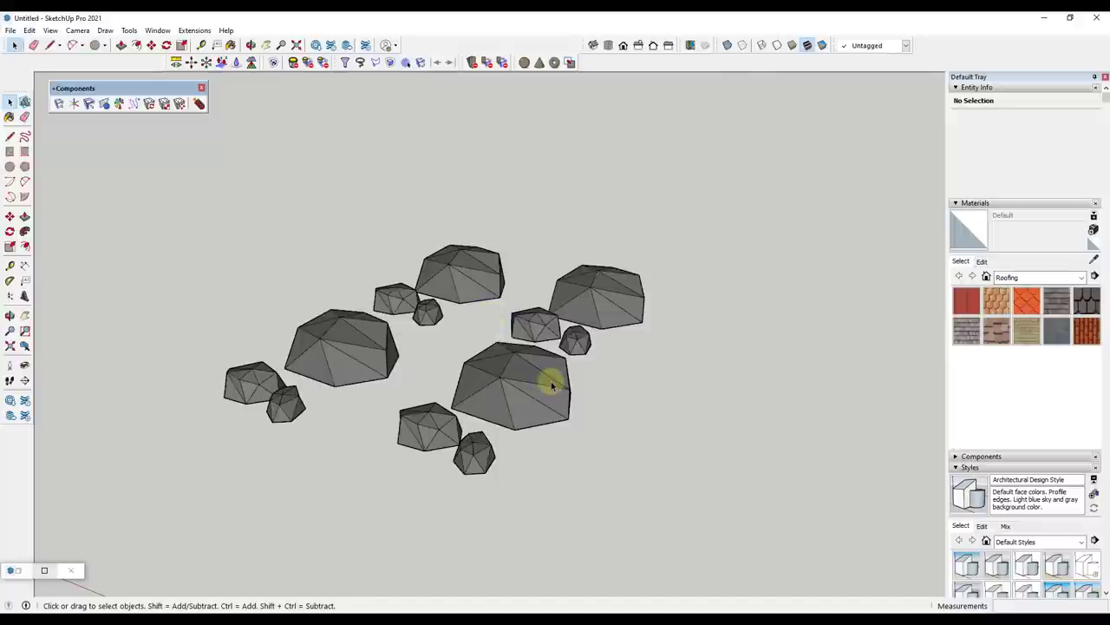
# Explode the rock cluster and all its nested groups down to raw geometry, and clear the selection
pyautogui.click(199, 104)
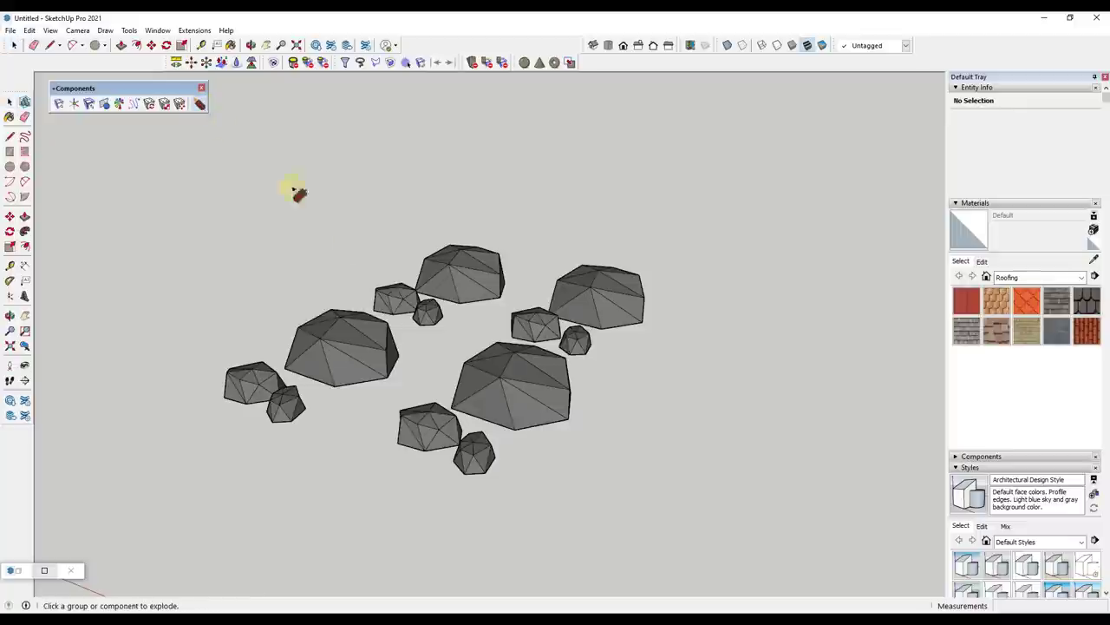
pyautogui.click(520, 384)
pyautogui.click(486, 382)
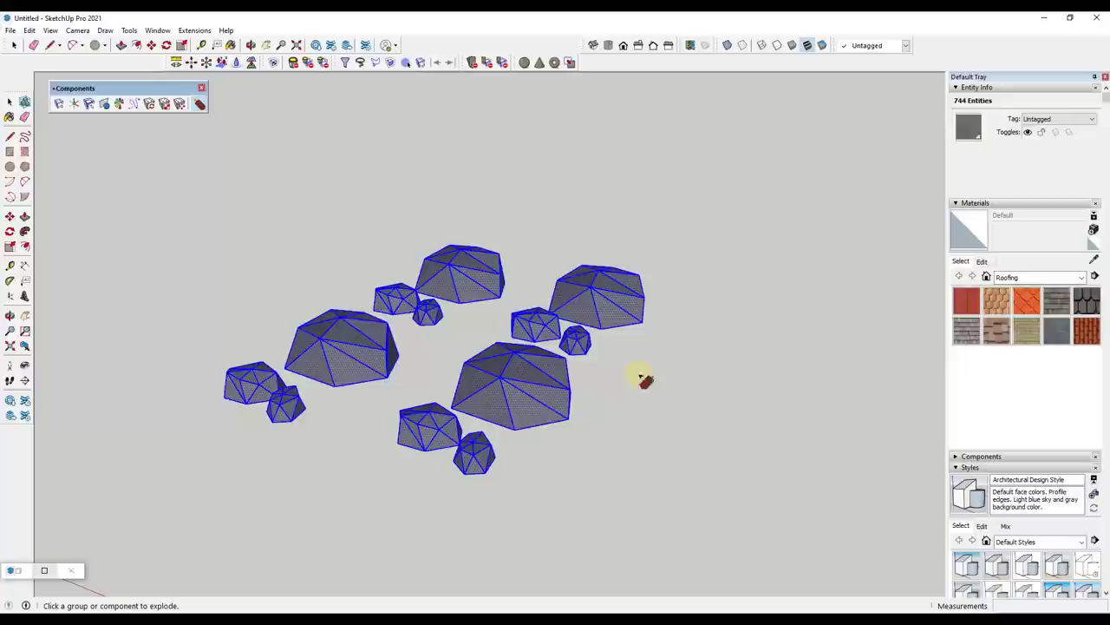
pyautogui.press('space')
pyautogui.click(674, 384)
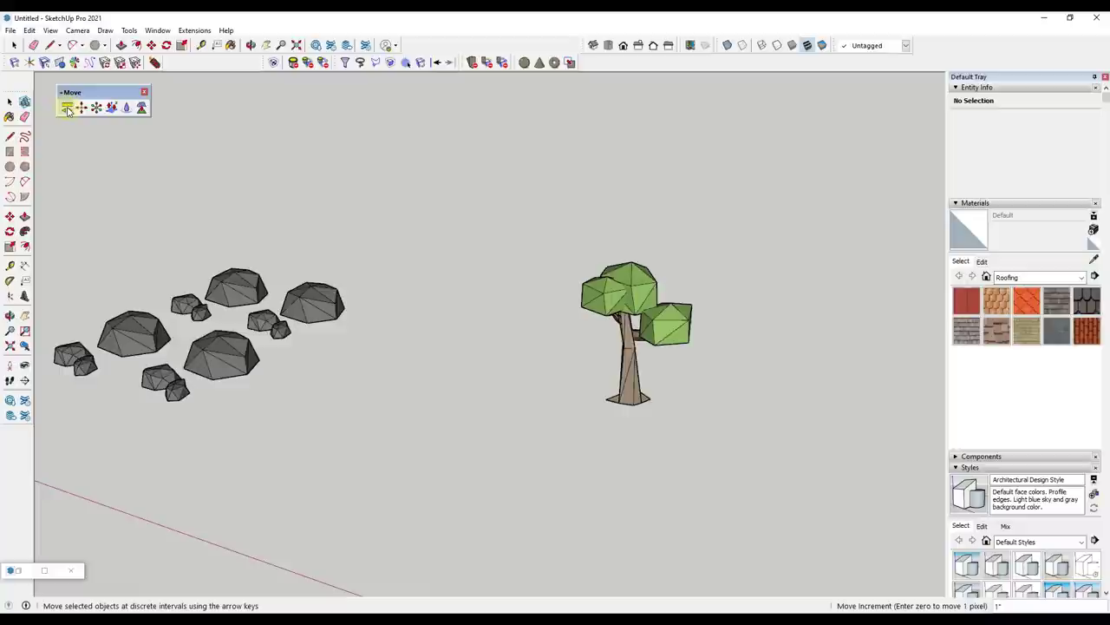
# Select the lone leafy tree with Nudge and shift it along the red axis in repeated 1" increments
pyautogui.click(67, 109)
pyautogui.click(631, 382)
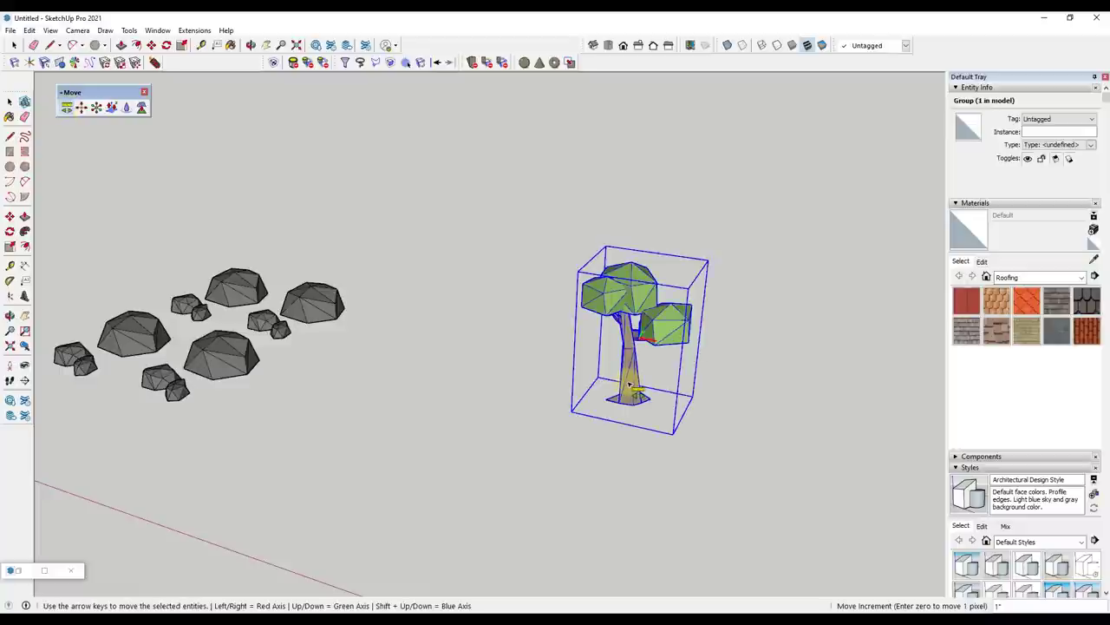
pyautogui.press('Right')
pyautogui.press('Right')
pyautogui.press('Right')
pyautogui.press('Right')
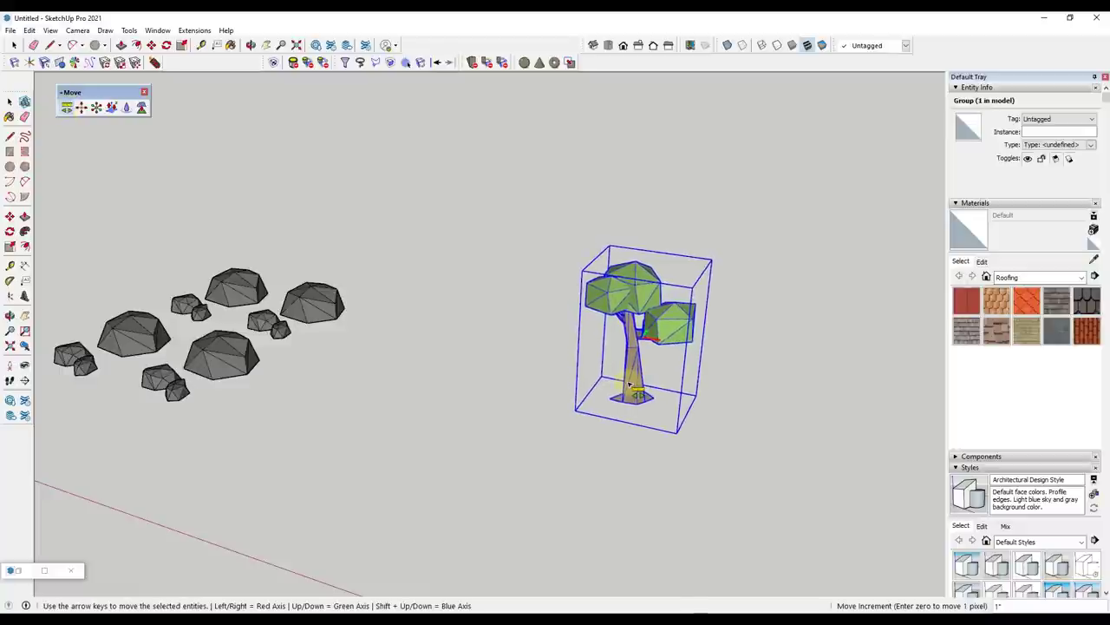
pyautogui.press('Right')
pyautogui.press('Right')
pyautogui.press('Right')
pyautogui.press('Right')
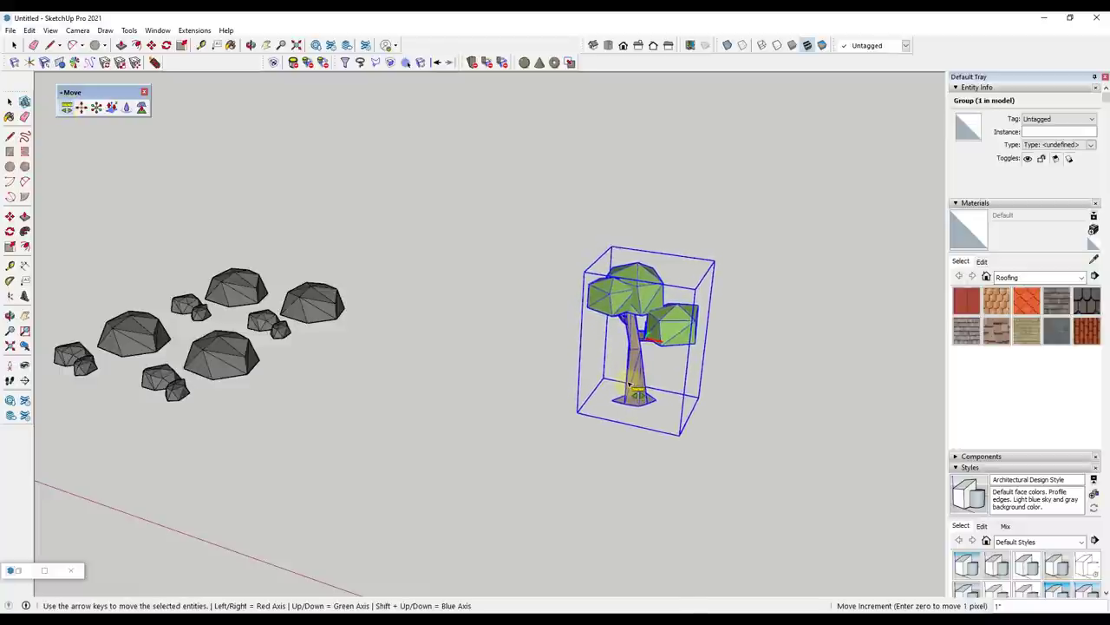
# Nudge the tree back and forth along the red axis and once along the green axis at the 1" increment
pyautogui.press('Left')
pyautogui.press('Left')
pyautogui.press('Left')
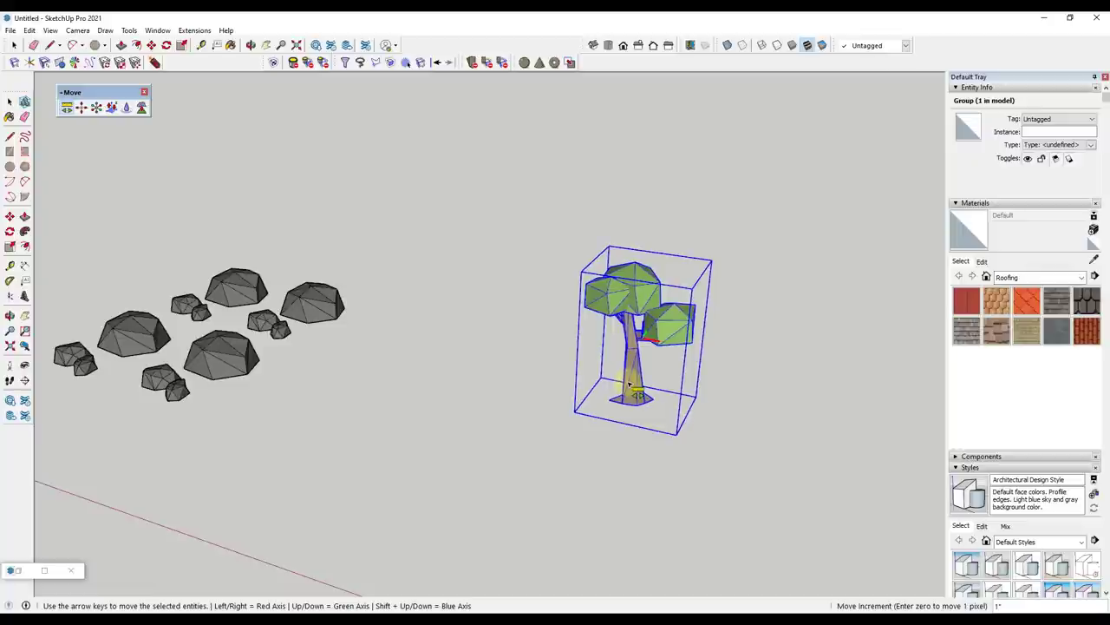
pyautogui.press('Left')
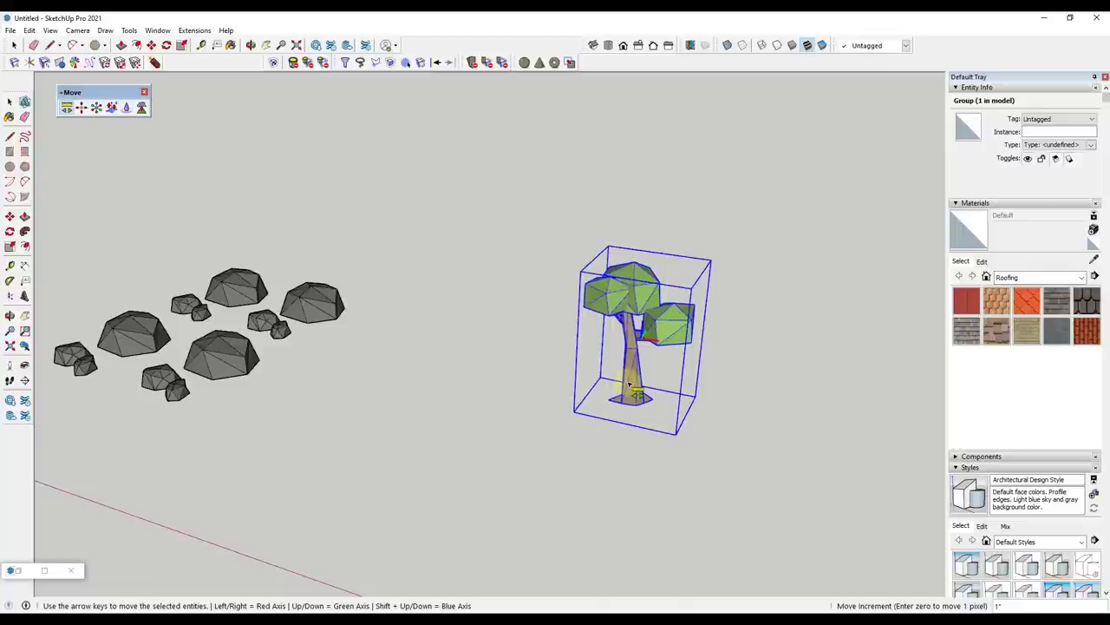
pyautogui.press('Right')
pyautogui.press('Right')
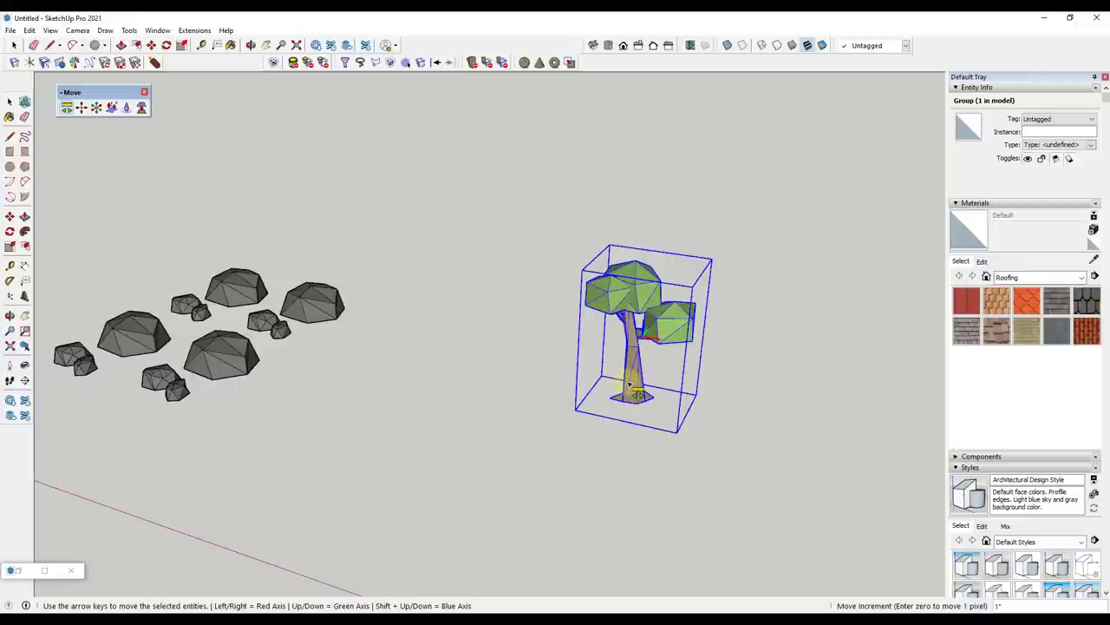
pyautogui.press('Left')
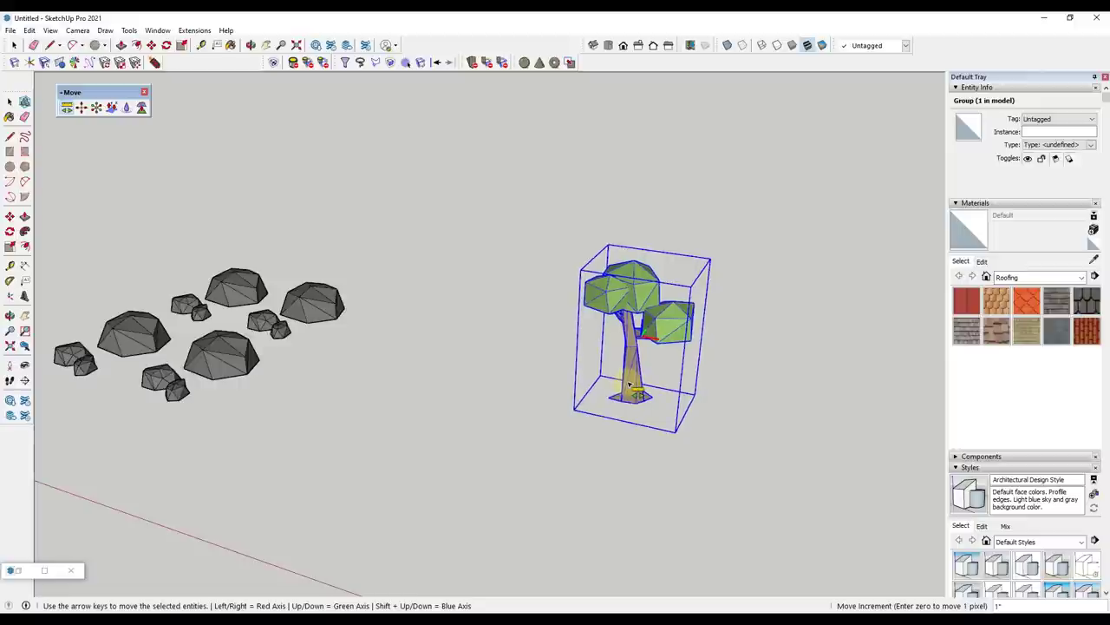
pyautogui.press('Down')
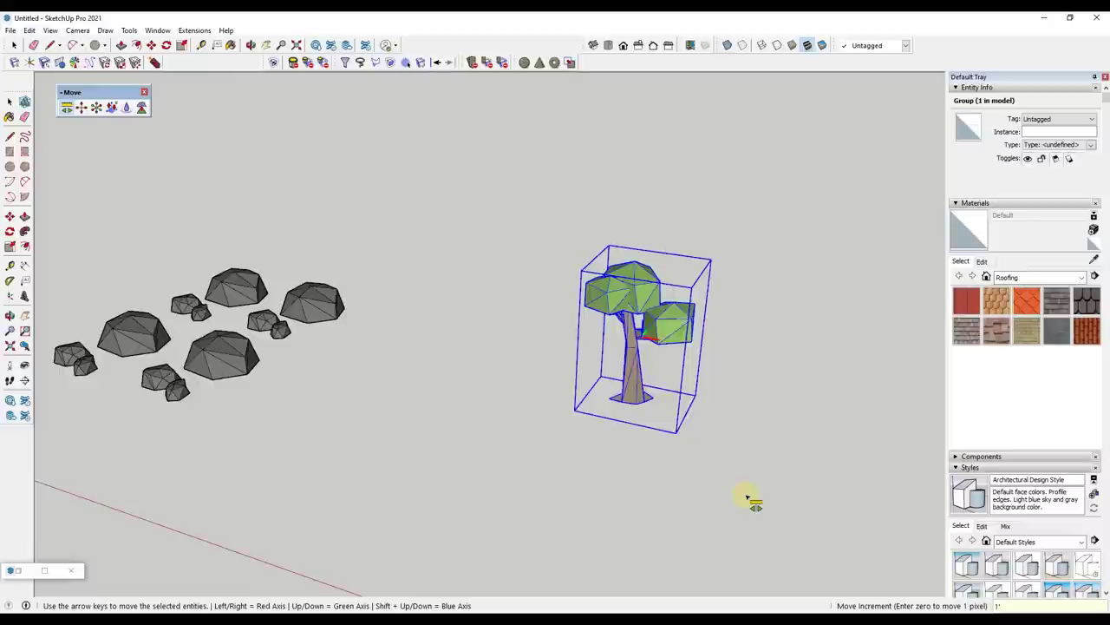
# Set the nudge increment to 1' and shift the tree in both directions along the red axis
pyautogui.press('Left')
pyautogui.press('Left')
pyautogui.press('Left')
pyautogui.press('Right')
pyautogui.press('Right')
pyautogui.press('Right')
pyautogui.press('Left')
pyautogui.press('Left')
pyautogui.press('Right')
pyautogui.press('Right')
pyautogui.press('Right')
# Nudge the tree along the green axis in 1' increments, bring it back to its place, and leave Nudge
pyautogui.press('Down')
pyautogui.press('Down')
pyautogui.press('Down')
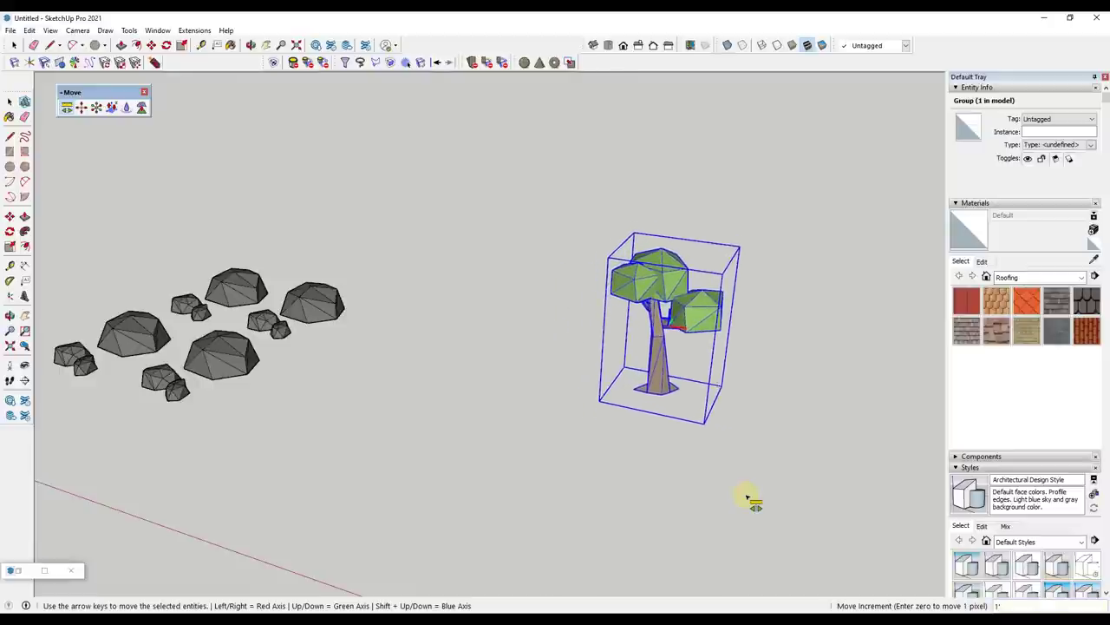
pyautogui.press('Left')
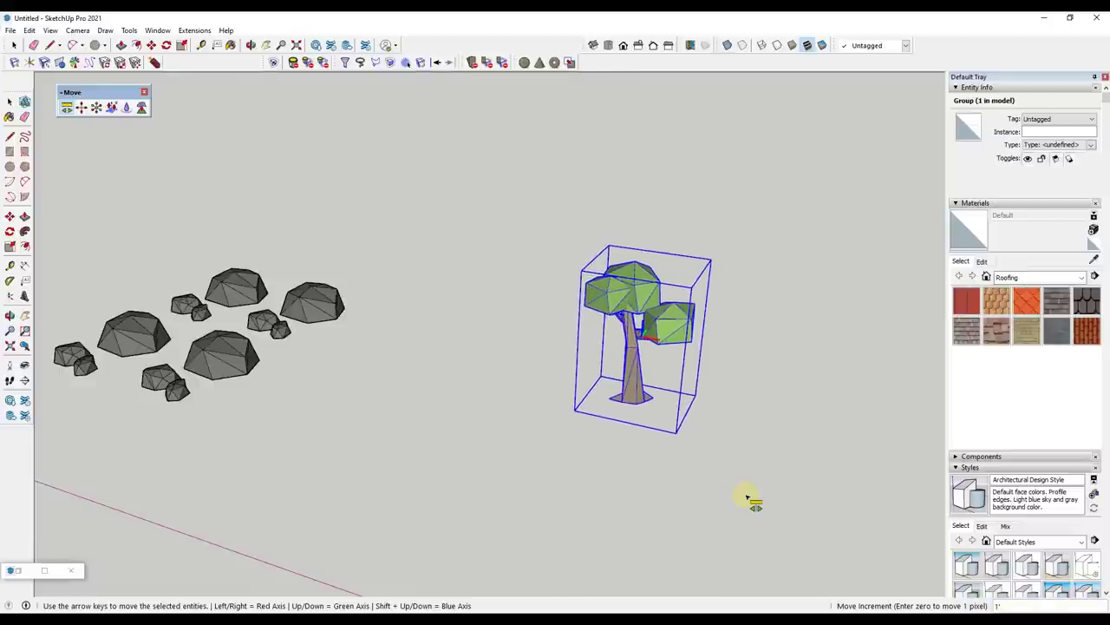
pyautogui.press('Left')
pyautogui.press('Right')
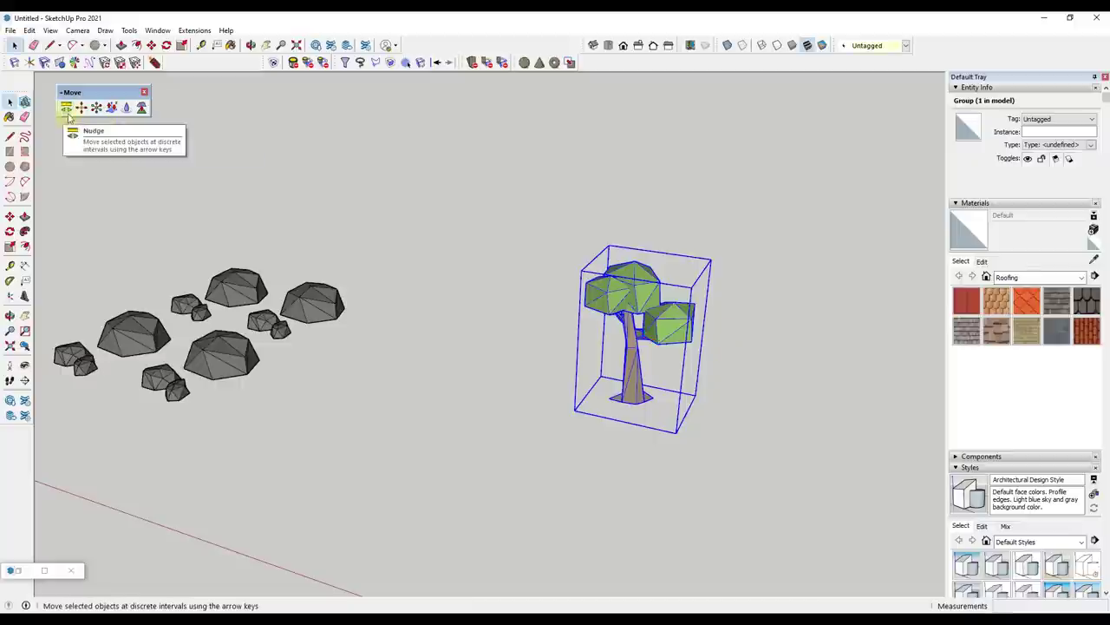
# Move the single pine beside the small rocks to the axes origin and undo that move
pyautogui.scroll(-10, 382, 243)
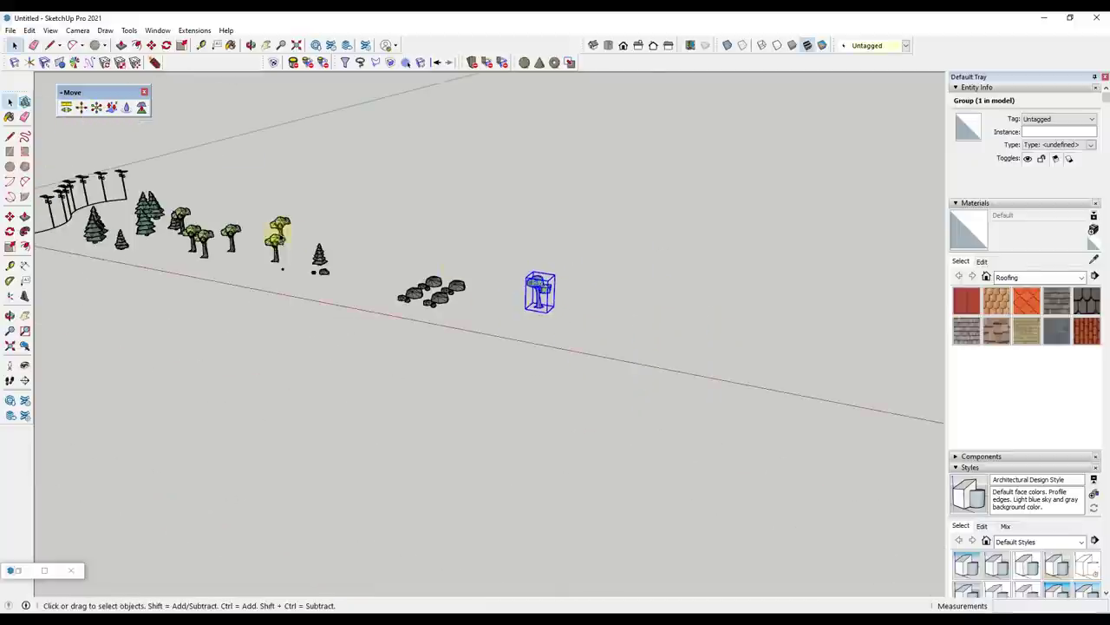
pyautogui.scroll(5, 255, 235)
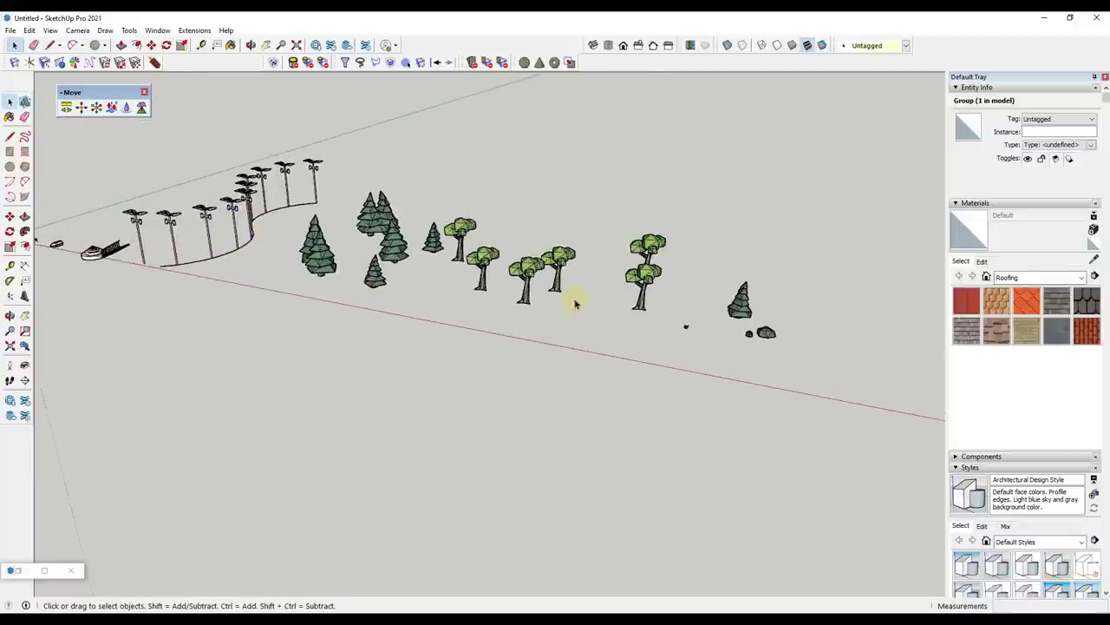
pyautogui.click(752, 309)
pyautogui.scroll(-3, 751, 309)
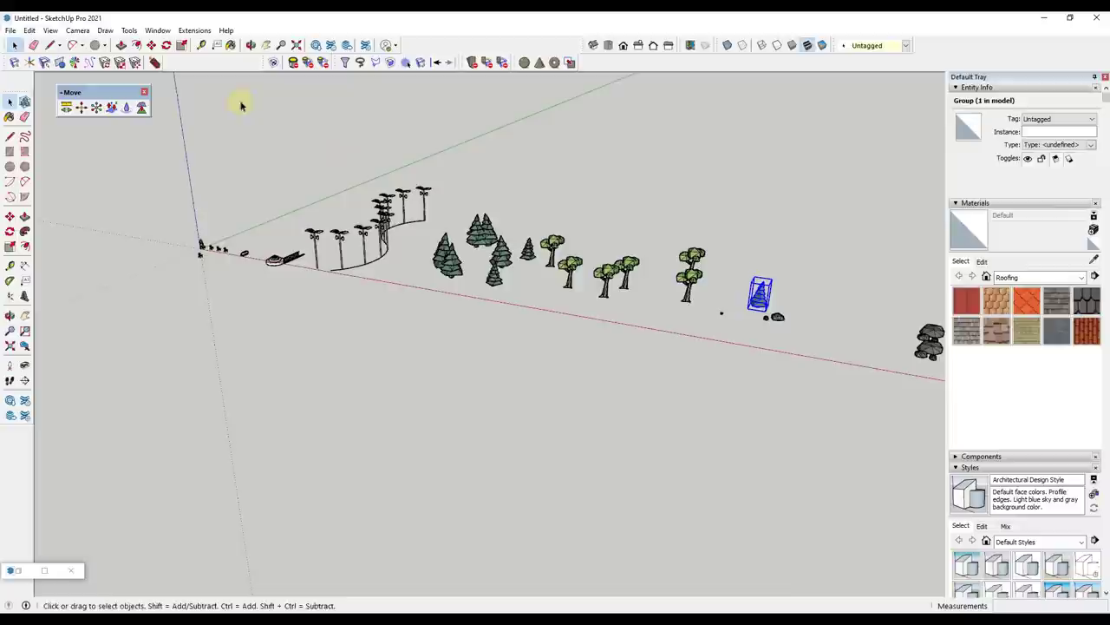
pyautogui.click(80, 110)
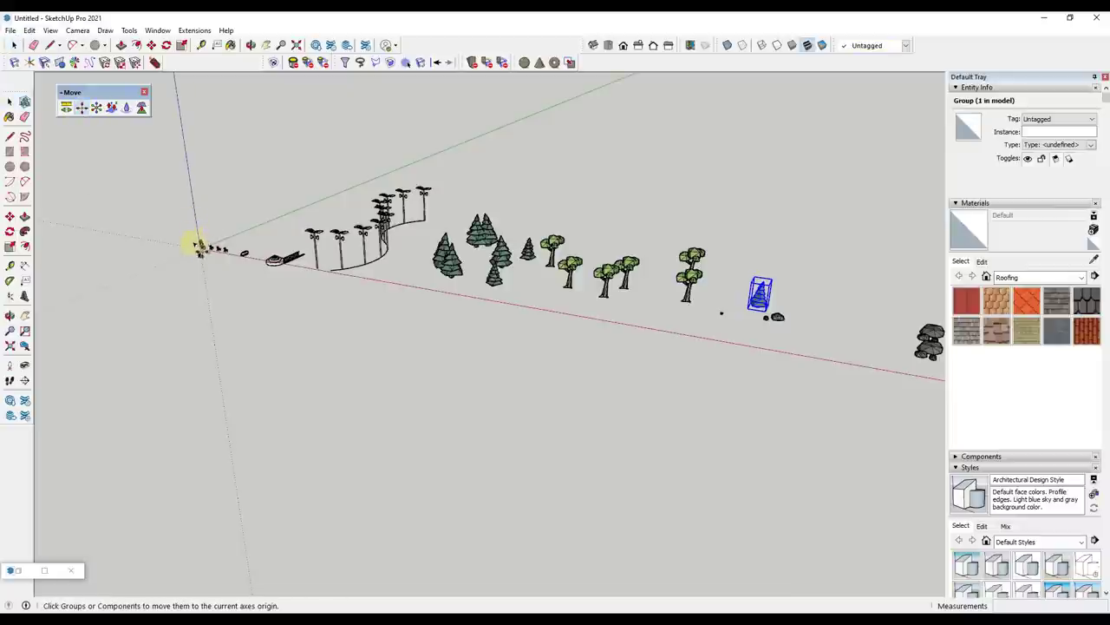
pyautogui.click(763, 299)
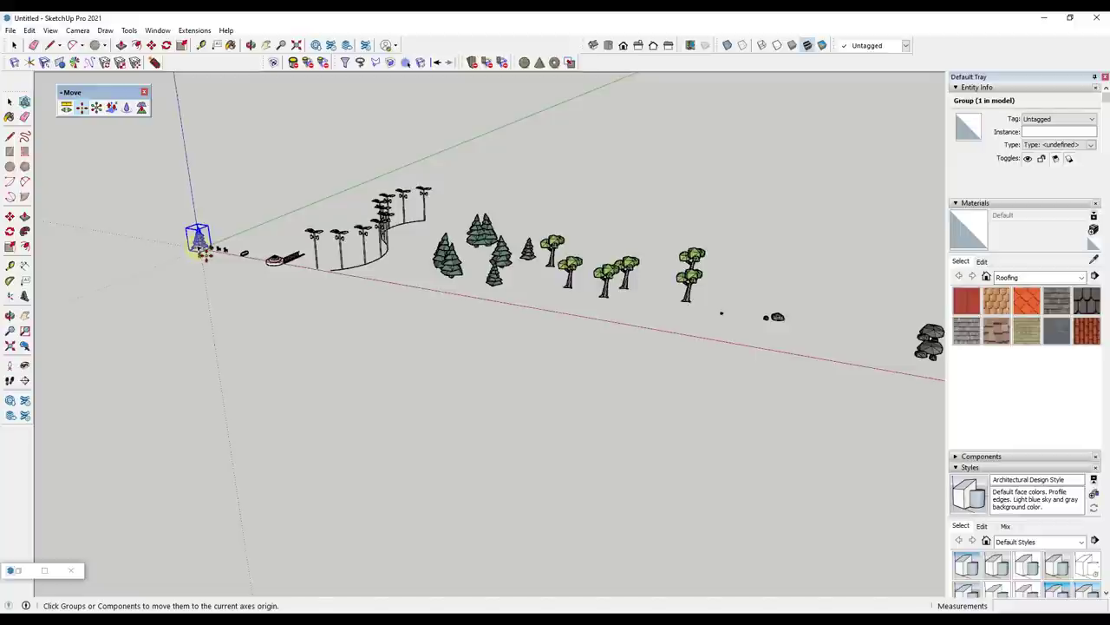
pyautogui.hotkey('ctrl', 'z')
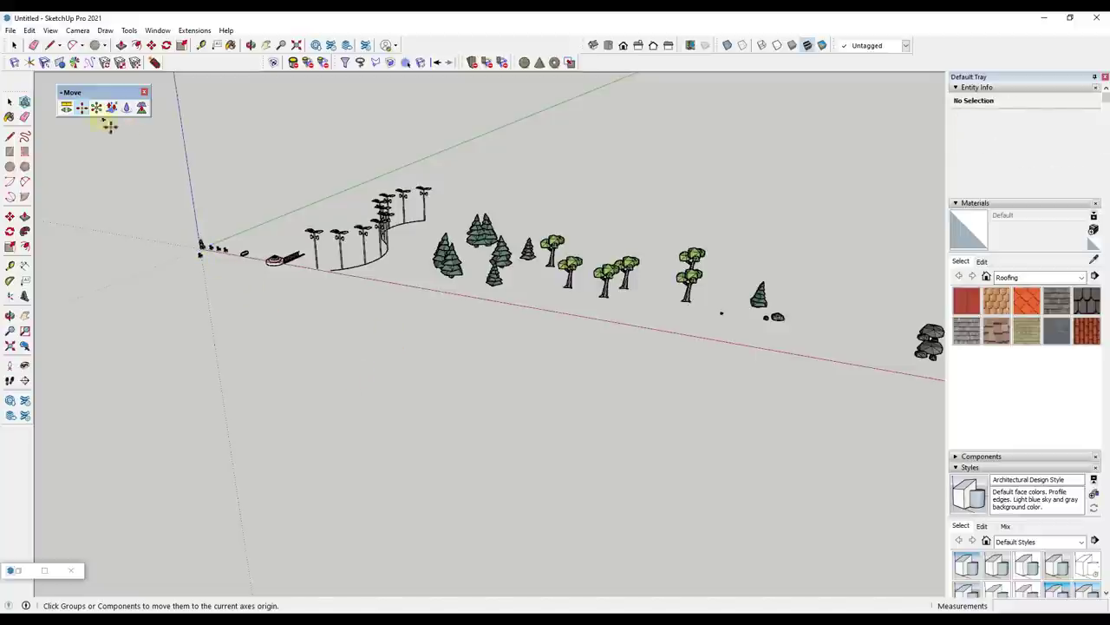
# Select the four chairs near the person with the dog and start the Align tool on them
pyautogui.click(100, 111)
pyautogui.scroll(-3, 674, 263)
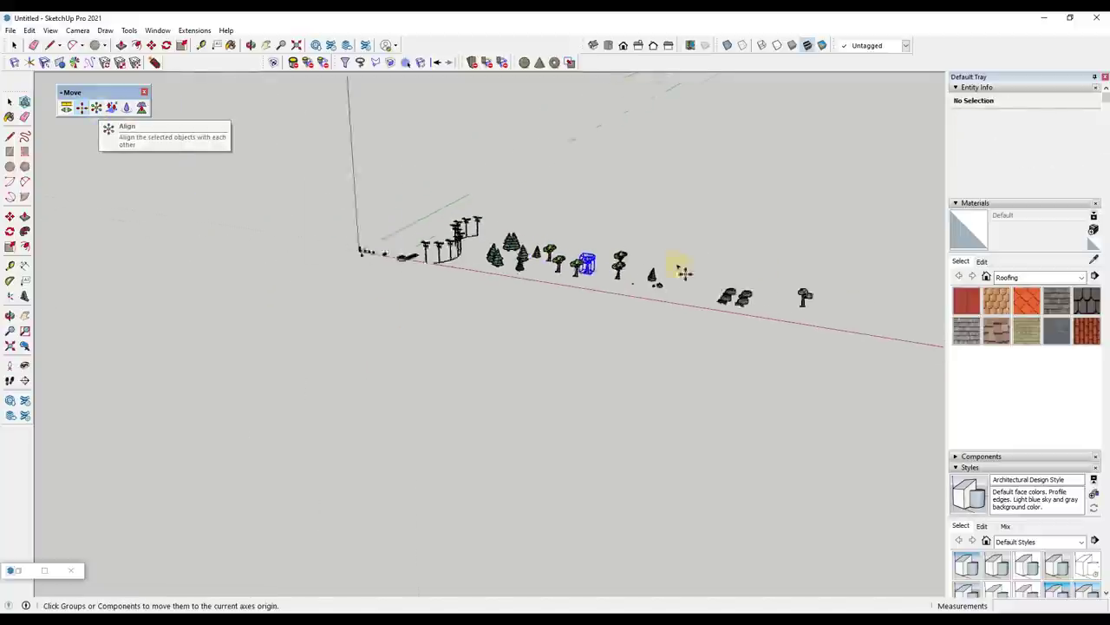
pyautogui.scroll(3, 800, 300)
pyautogui.scroll(-3, 768, 265)
pyautogui.moveTo(768, 265); pyautogui.dragTo(488, 231, button='middle')
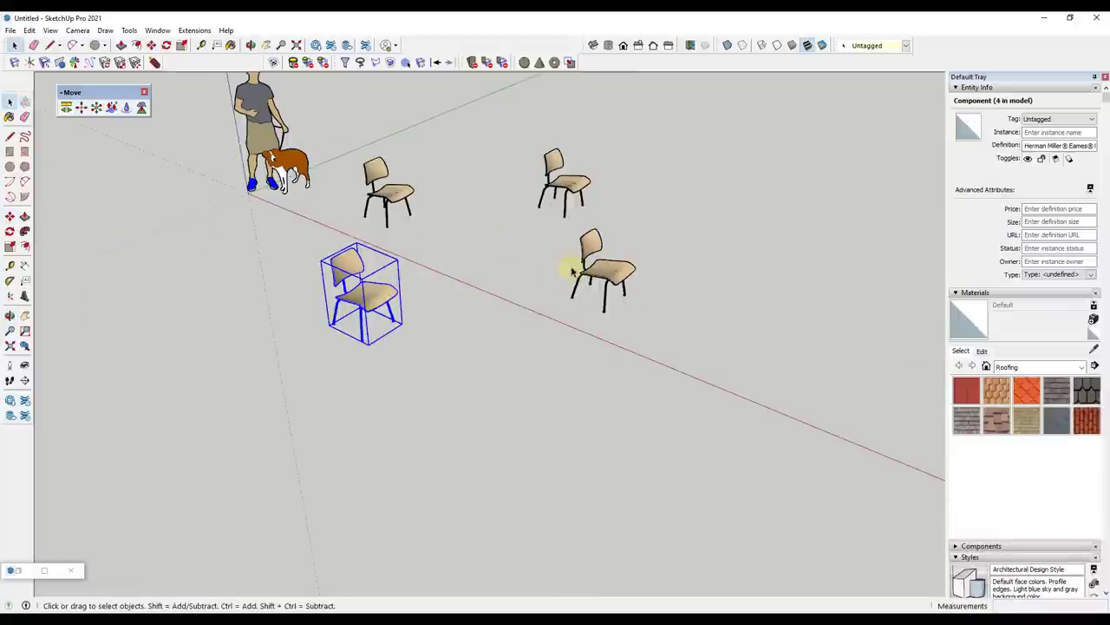
pyautogui.press('o')
pyautogui.moveTo(571, 255); pyautogui.dragTo(555, 253)
pyautogui.press('space')
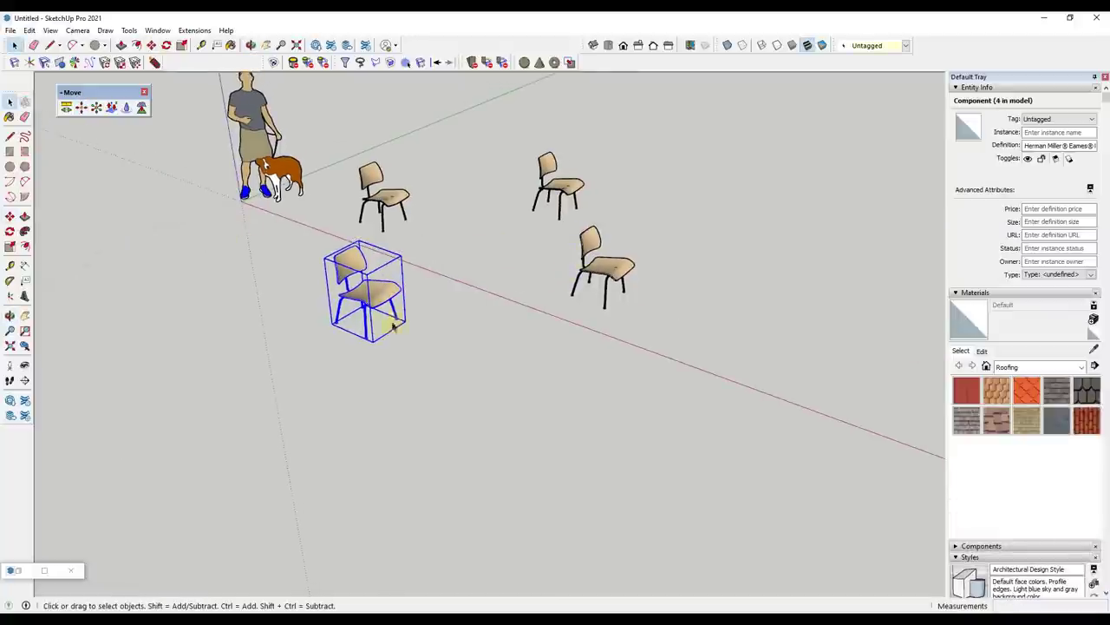
pyautogui.moveTo(393, 325); pyautogui.dragTo(474, 276, button='middle')
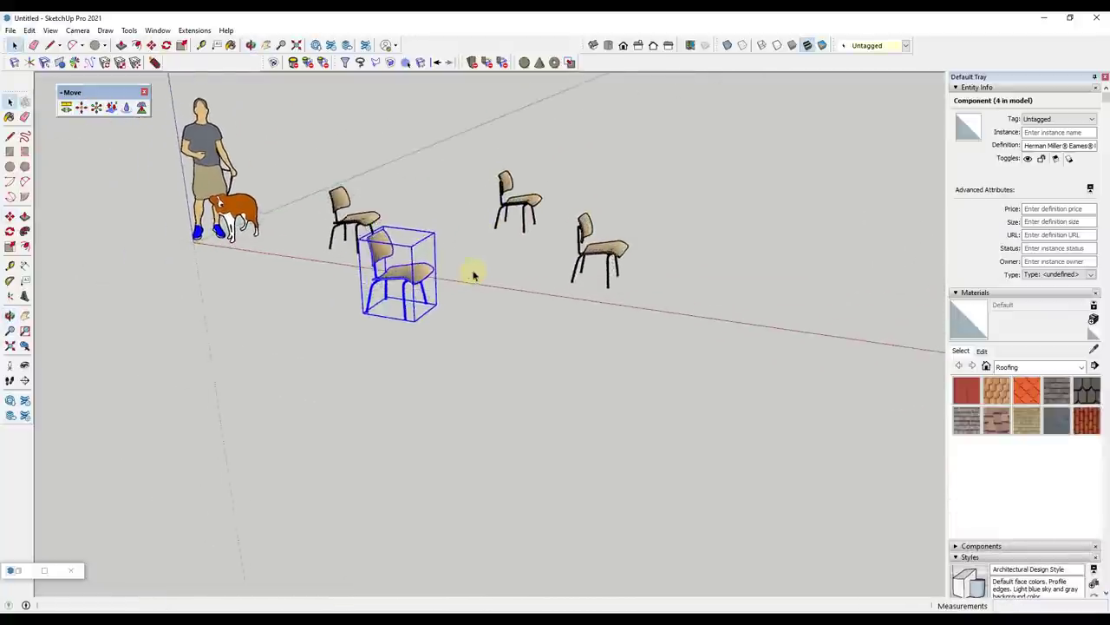
pyautogui.scroll(-3, 474, 276)
pyautogui.moveTo(376, 174); pyautogui.dragTo(595, 318)
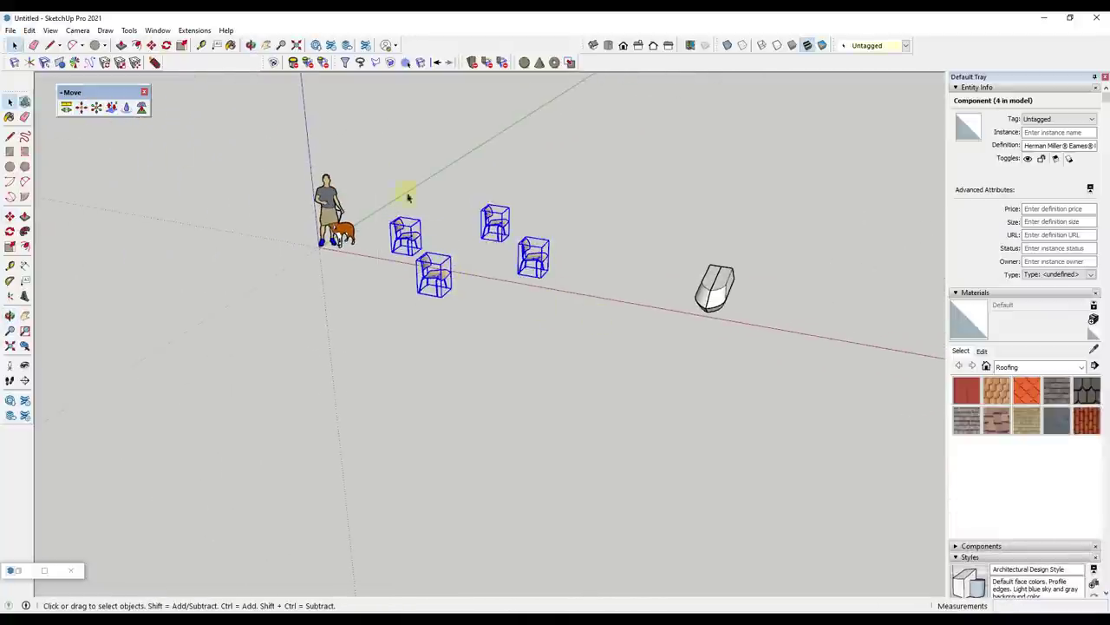
pyautogui.click(96, 108)
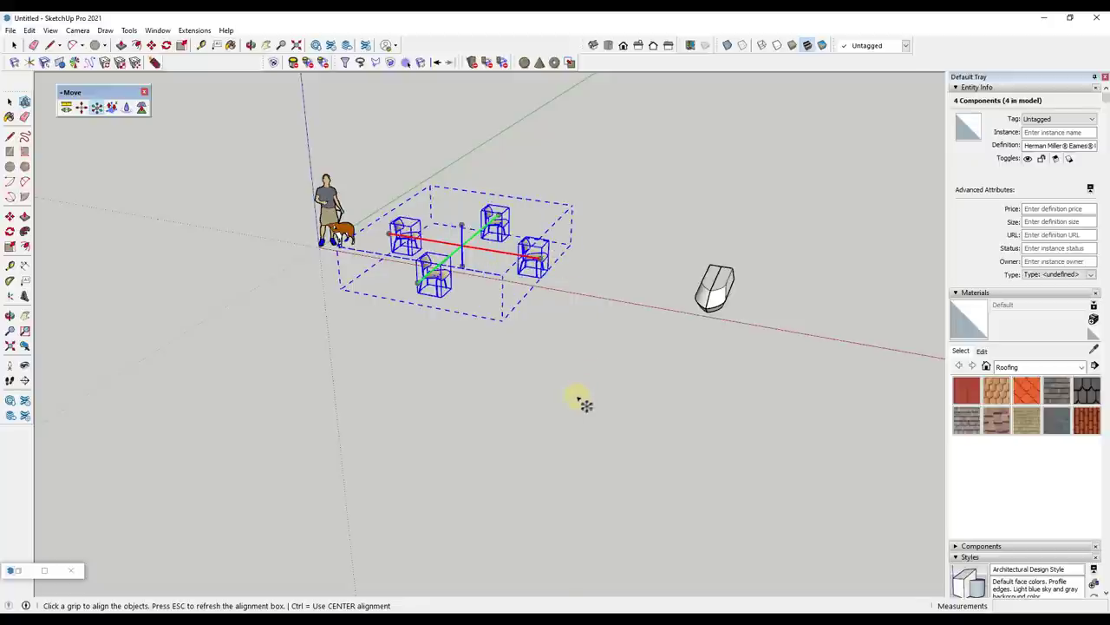
# Preview aligning the four chairs vertically at the lower grip of the alignment box's blue axis
pyautogui.click(549, 273)
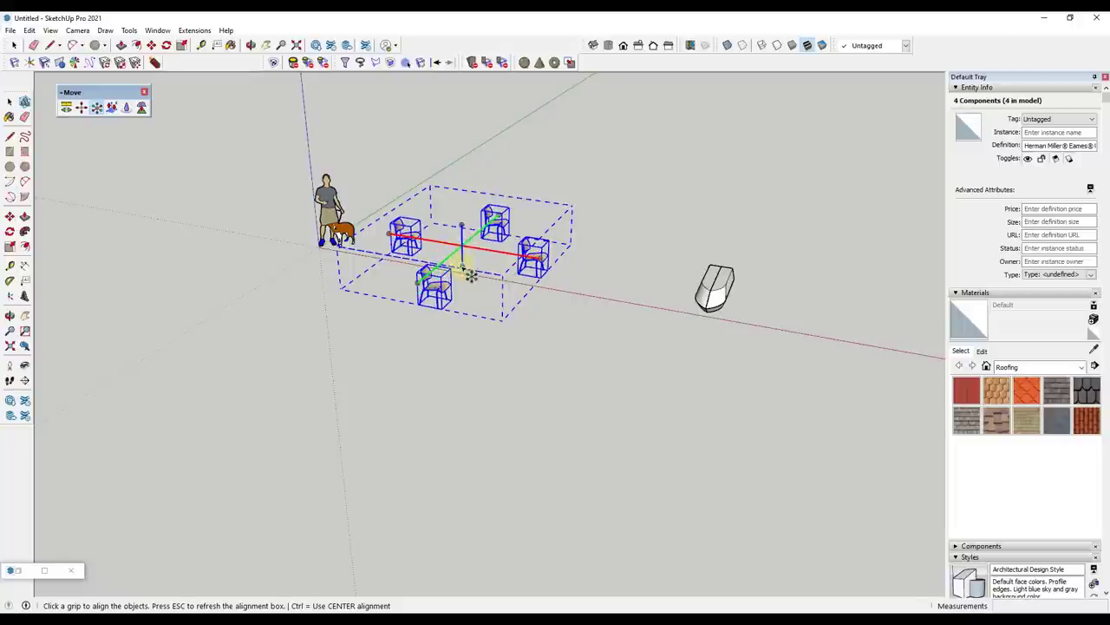
pyautogui.moveTo(489, 290); pyautogui.dragTo(538, 333, button='middle')
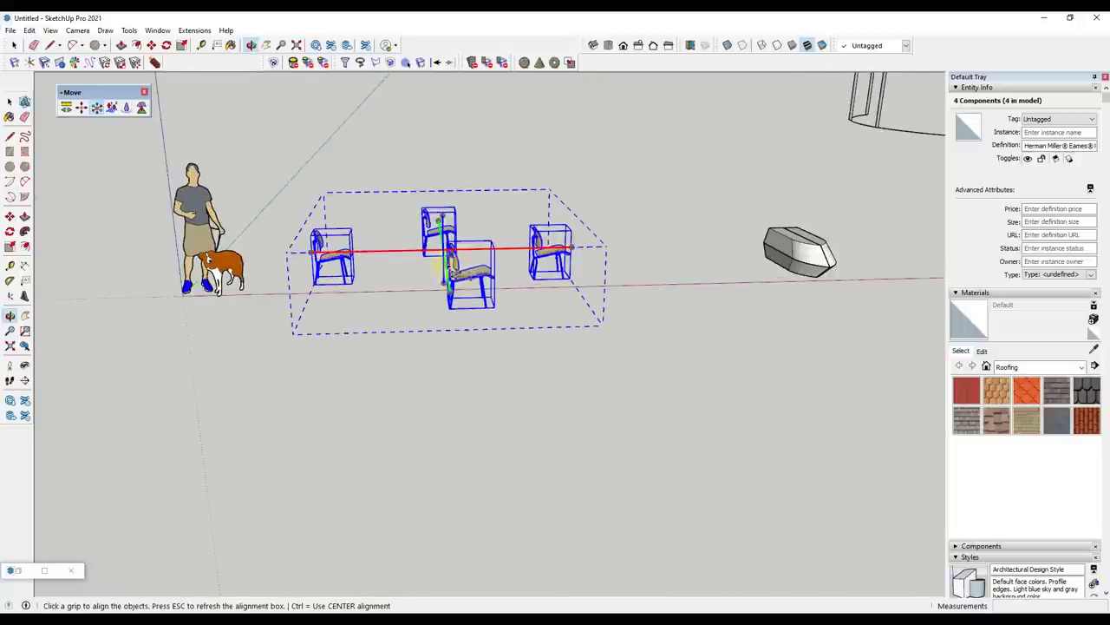
pyautogui.moveTo(459, 265); pyautogui.dragTo(377, 242, button='middle')
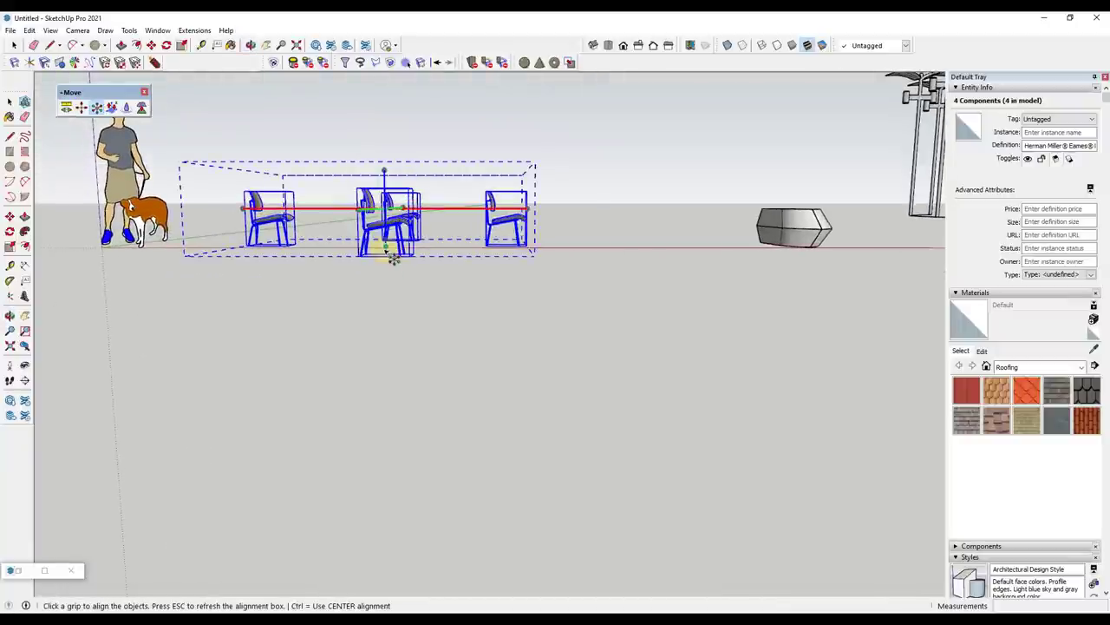
pyautogui.click(394, 253)
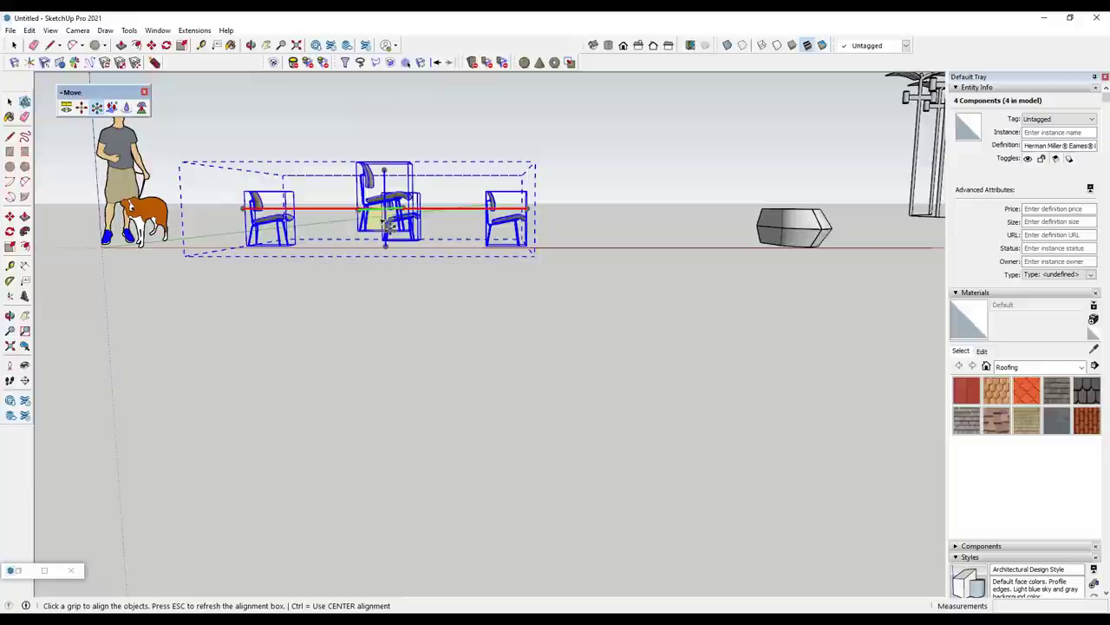
pyautogui.click(393, 254)
pyautogui.moveTo(395, 260); pyautogui.dragTo(328, 258, button='middle')
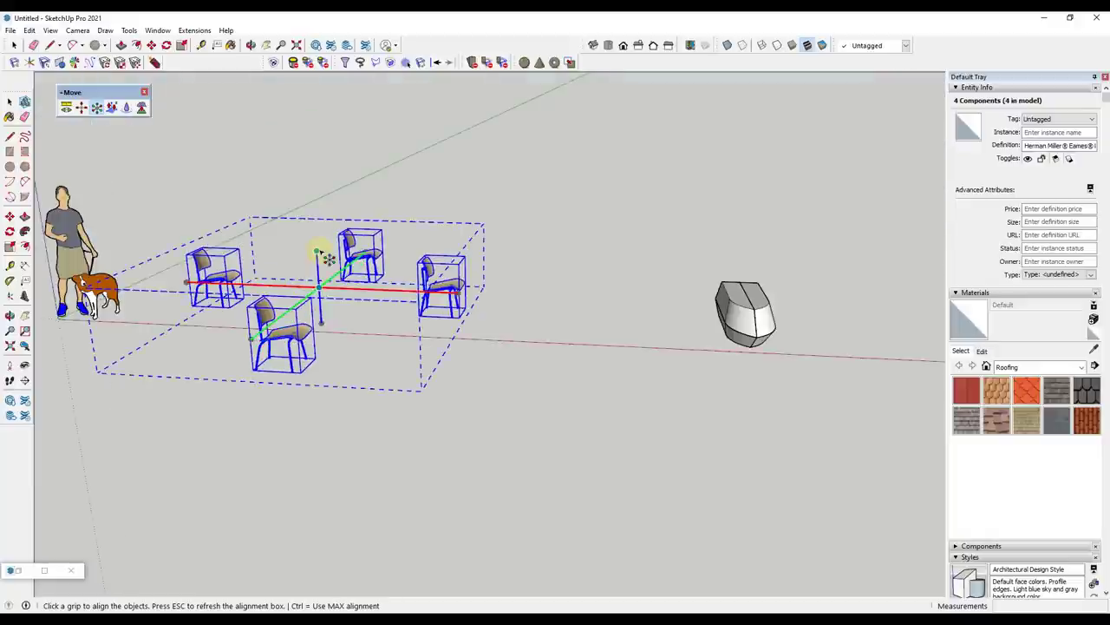
# Compare center and max alignment, and align the four chairs vertically at the upper grip of the blue axis
pyautogui.press('ctrl')
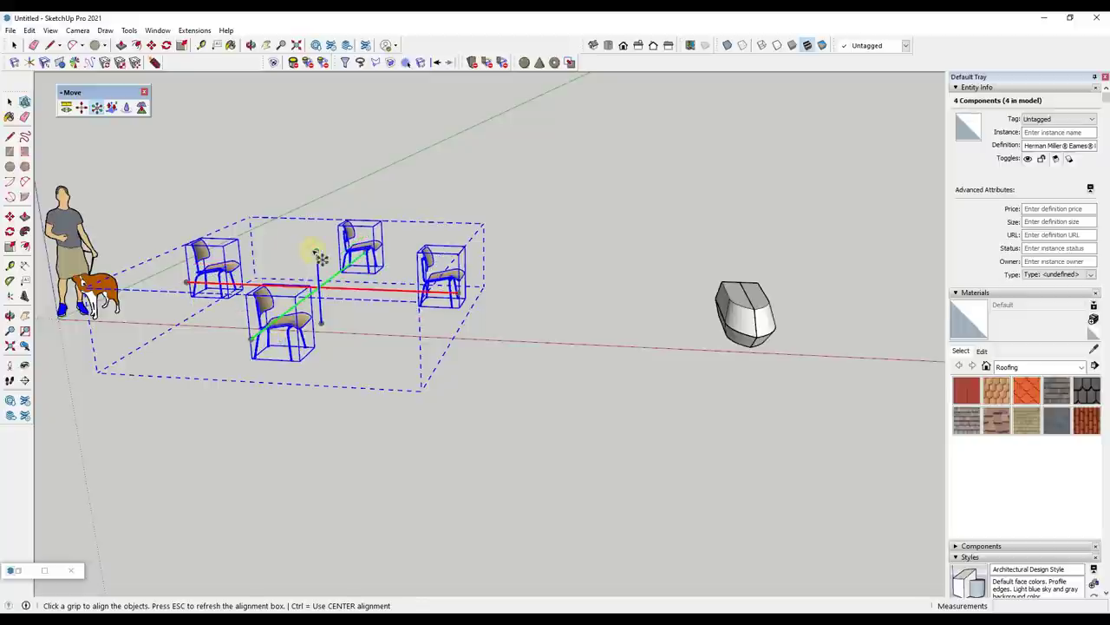
pyautogui.press('ctrl')
pyautogui.press('ctrl')
pyautogui.press('ctrl')
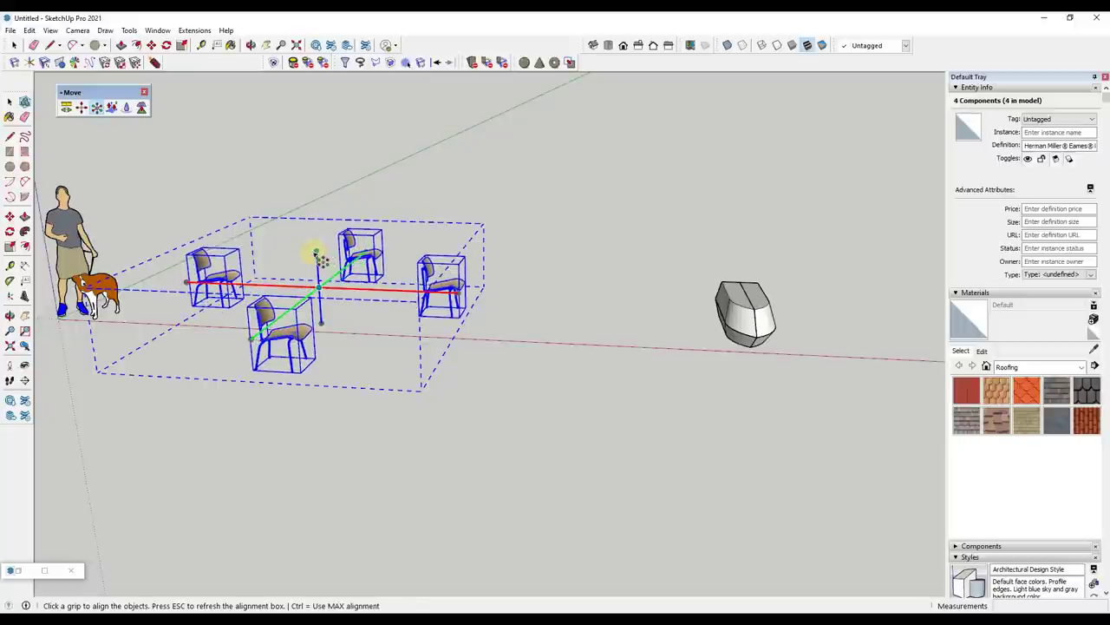
pyautogui.click(319, 254)
pyautogui.scroll(2, 267, 178)
# Raise the four chairs together well above the ground with the Z elevation tool
pyautogui.click(112, 107)
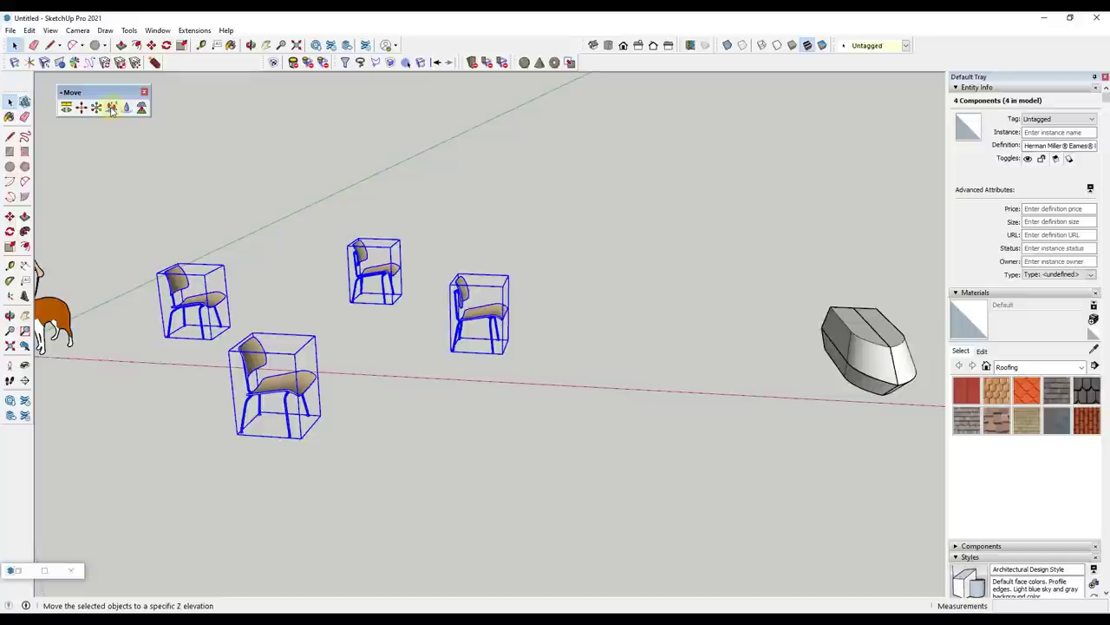
pyautogui.click(305, 347)
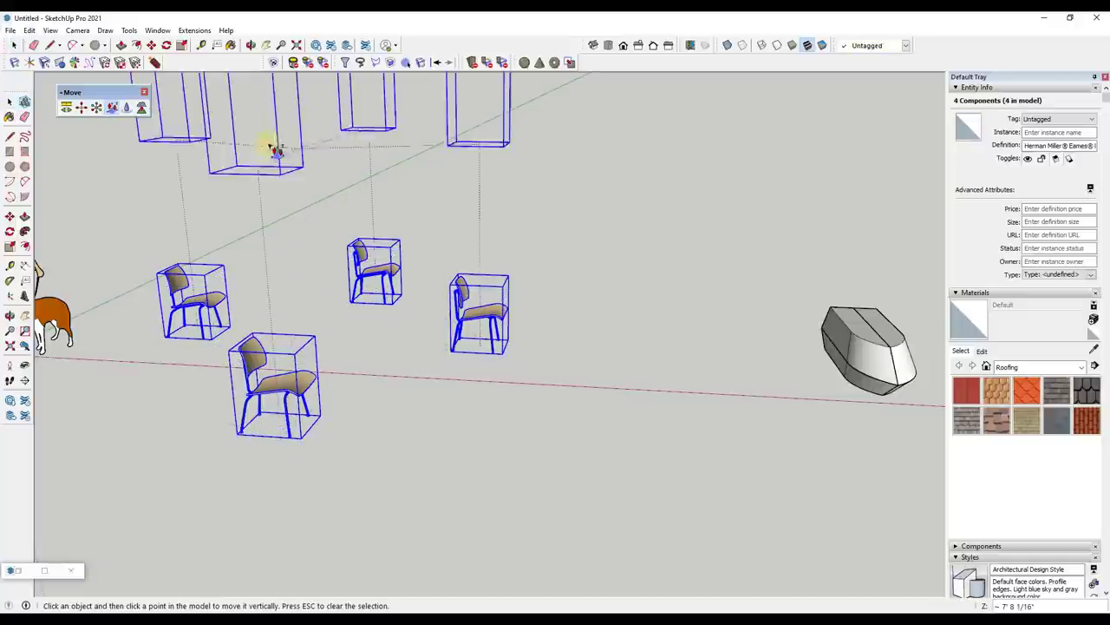
pyautogui.scroll(-2, 300, 178)
pyautogui.scroll(-2, 299, 178)
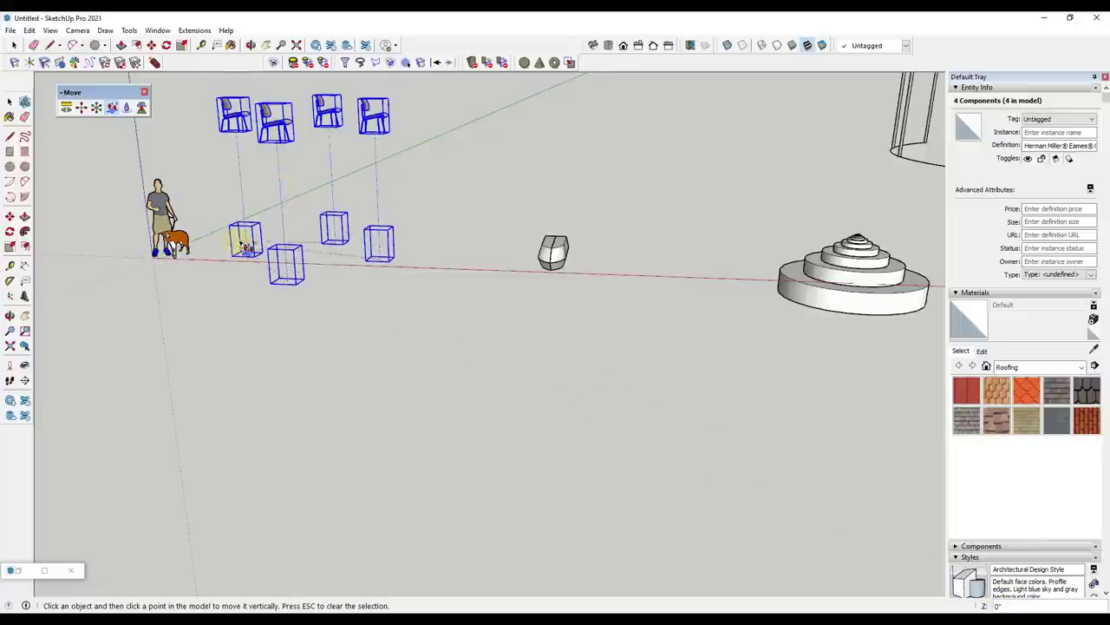
# Lower the four raised chairs to a Z elevation of 0" at ground level
pyautogui.click(295, 260)
pyautogui.moveTo(295, 259); pyautogui.dragTo(279, 258, button='middle')
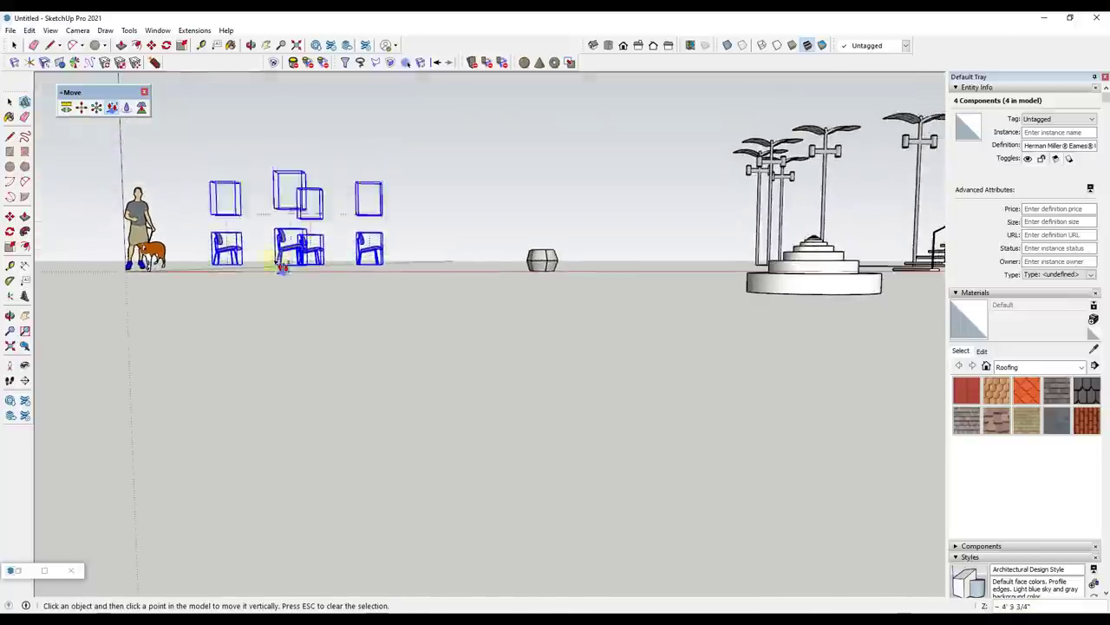
pyautogui.scroll(5, 279, 258)
pyautogui.scroll(-3, 274, 287)
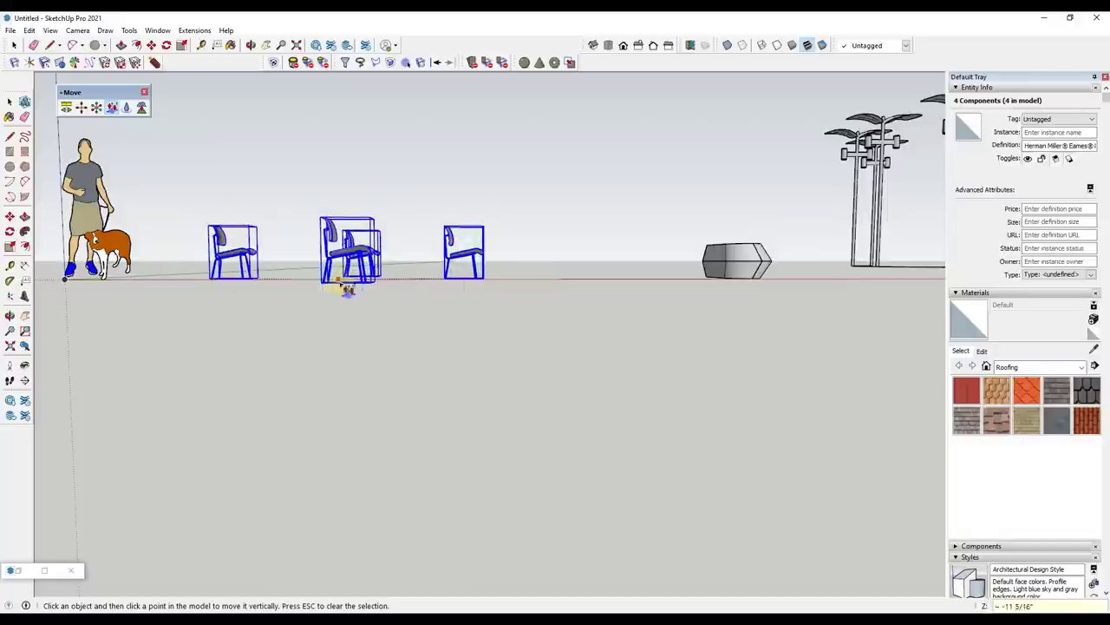
# Move the nearest of the four chairs back about 20' and raise it well above the ground
pyautogui.moveTo(385, 275); pyautogui.dragTo(344, 334, button='middle')
pyautogui.scroll(-3, 339, 347)
pyautogui.scroll(2, 295, 369)
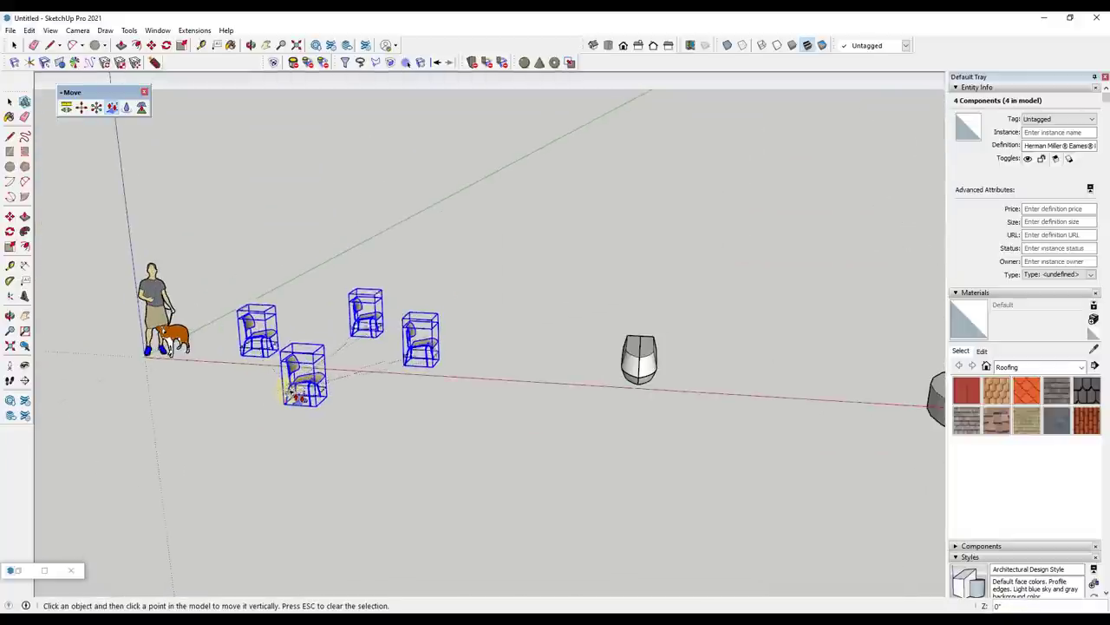
pyautogui.press('space')
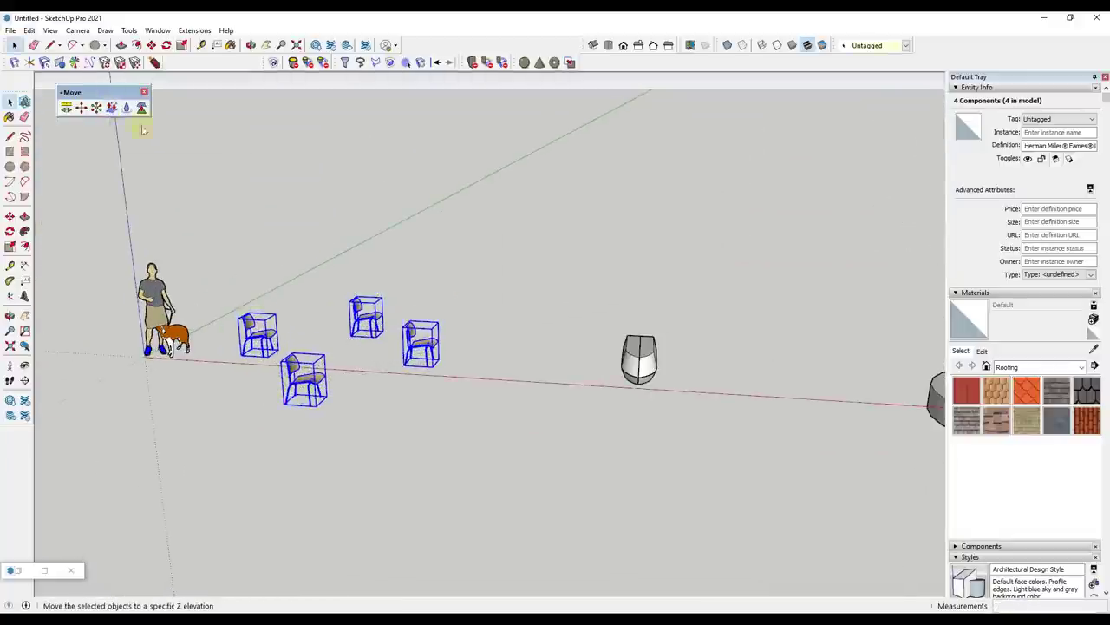
pyautogui.scroll(-2, 308, 371)
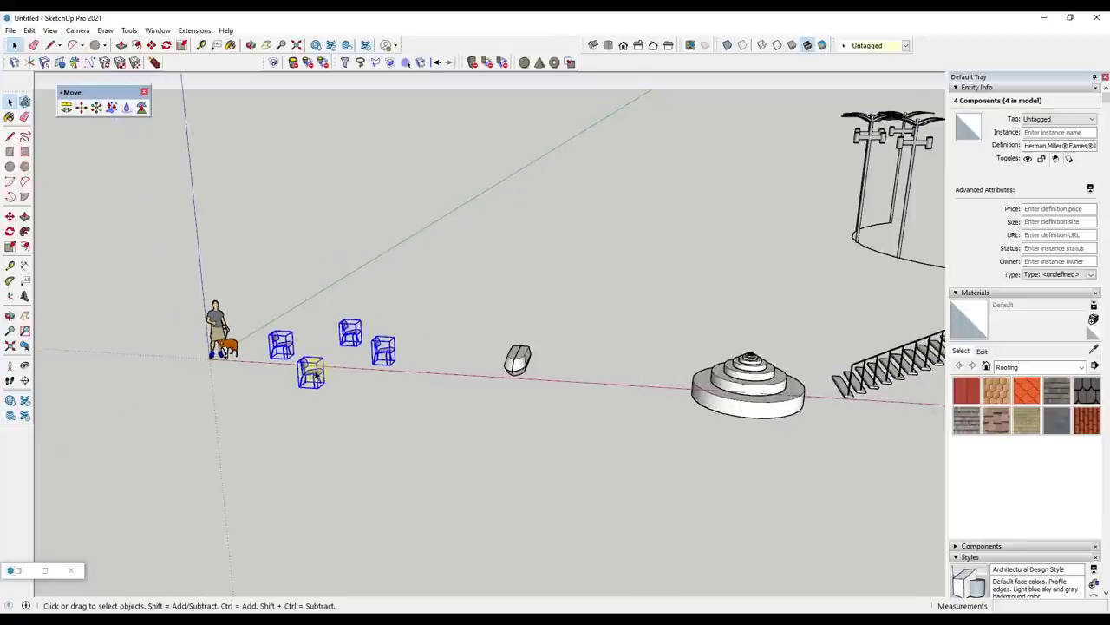
pyautogui.click(310, 371)
pyautogui.press('m')
pyautogui.click(311, 371)
pyautogui.click(319, 315)
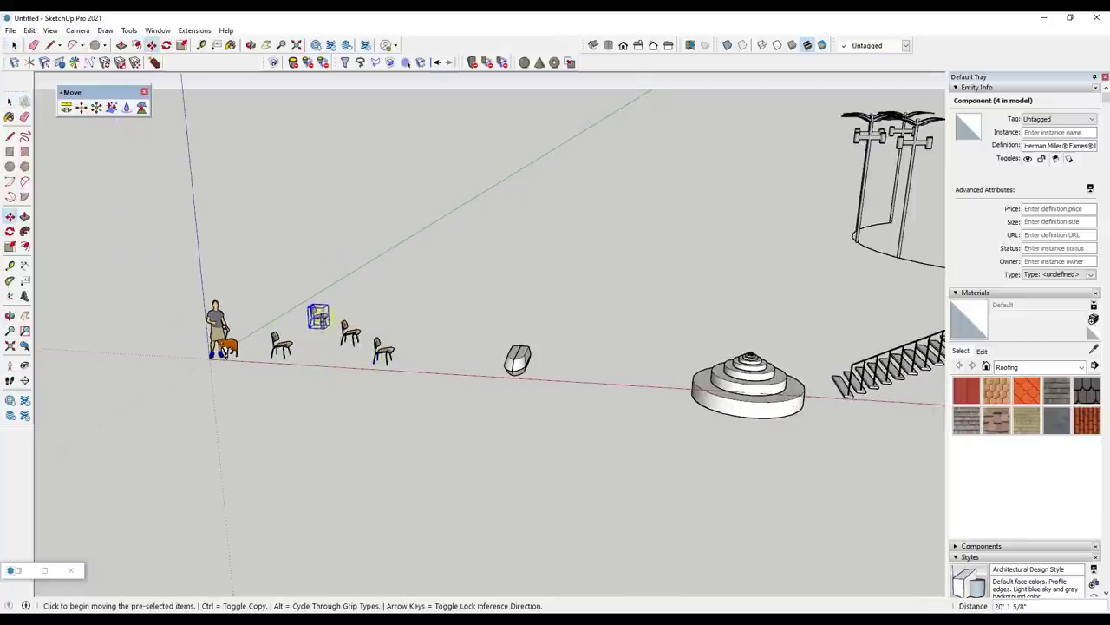
pyautogui.click(353, 365)
pyautogui.click(349, 323)
pyautogui.press('space')
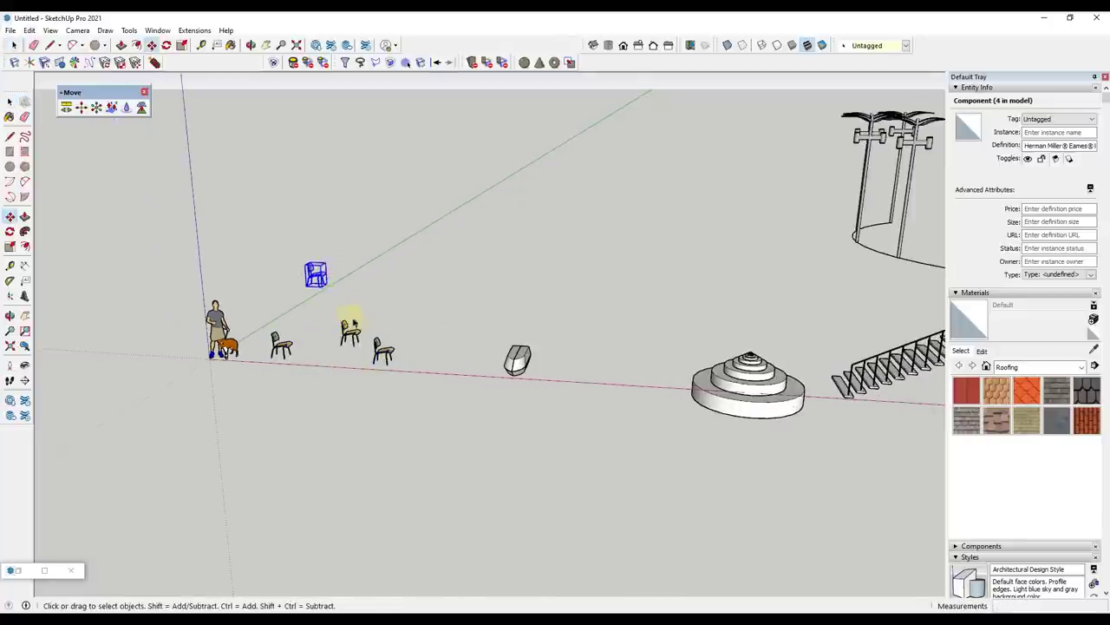
# Raise the middle rear chair about 3' and lower the chair nearest the red axis about 4' 4" below ground
pyautogui.click(351, 326)
pyautogui.press('m')
pyautogui.click(350, 323)
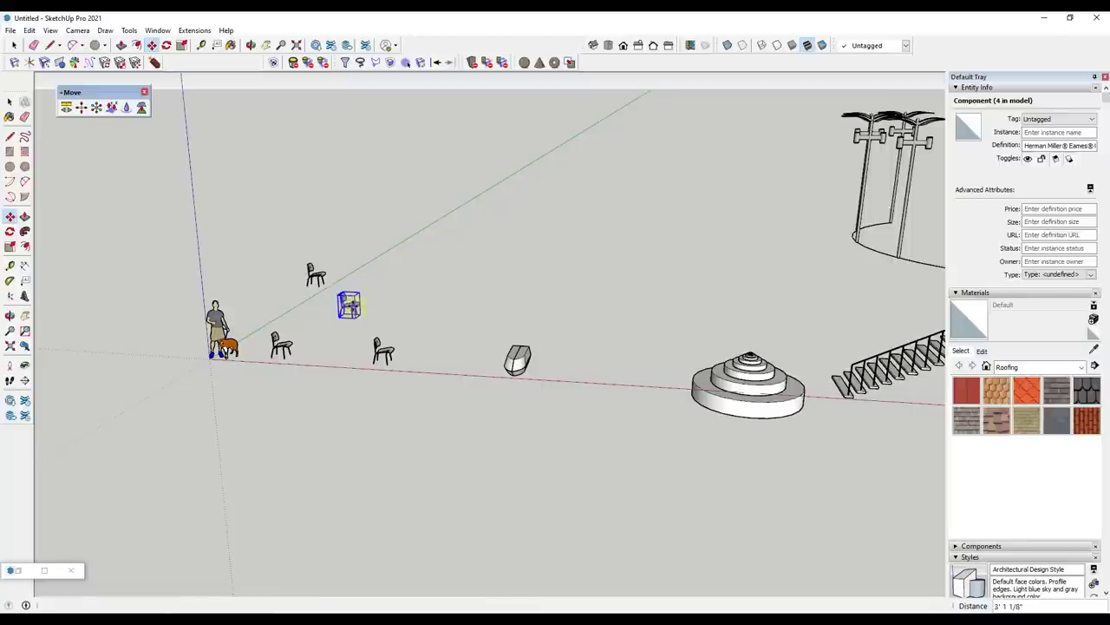
pyautogui.click(350, 306)
pyautogui.press('space')
pyautogui.click(386, 354)
pyautogui.press('m')
pyautogui.click(387, 357)
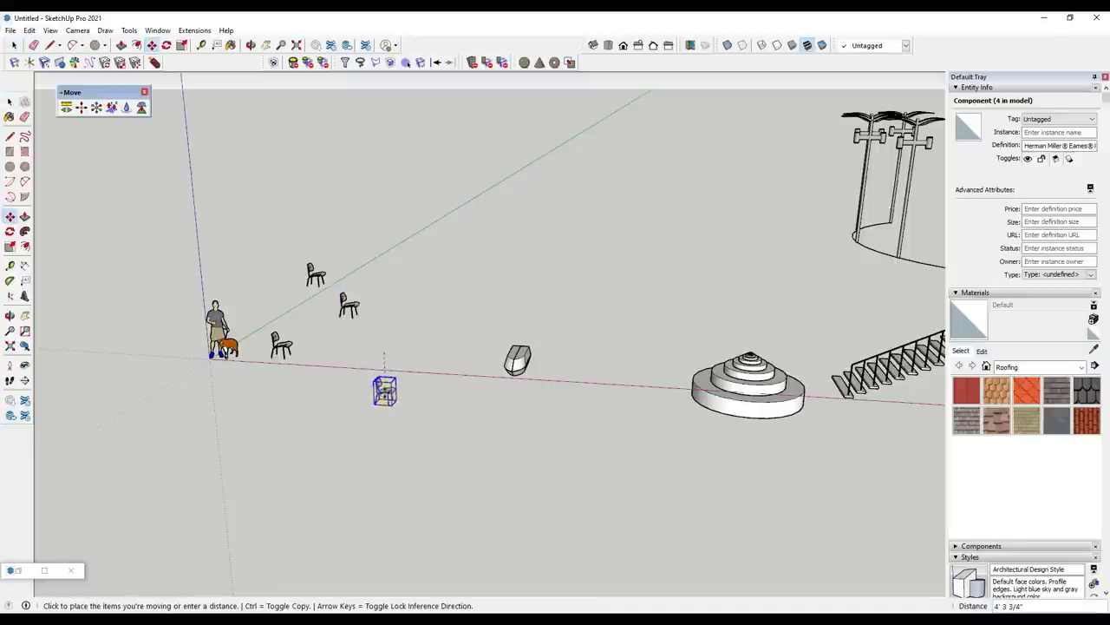
# Switch to the front view, select all four chairs and bring them to ground level with the Z elevation tool
pyautogui.moveTo(384, 390); pyautogui.dragTo(281, 267, button='middle')
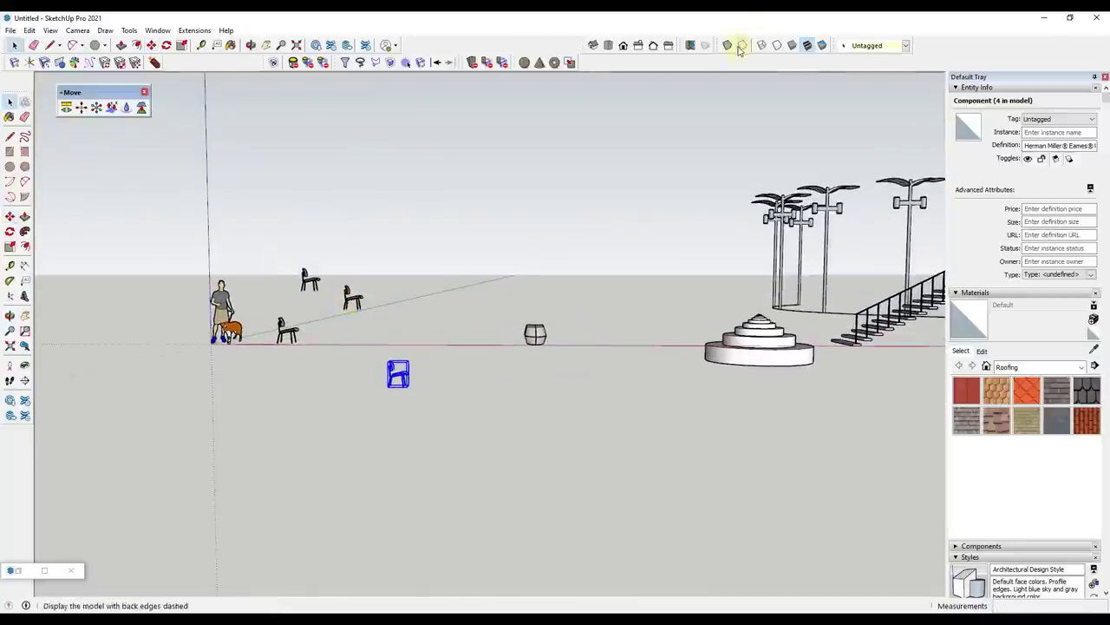
pyautogui.click(623, 45)
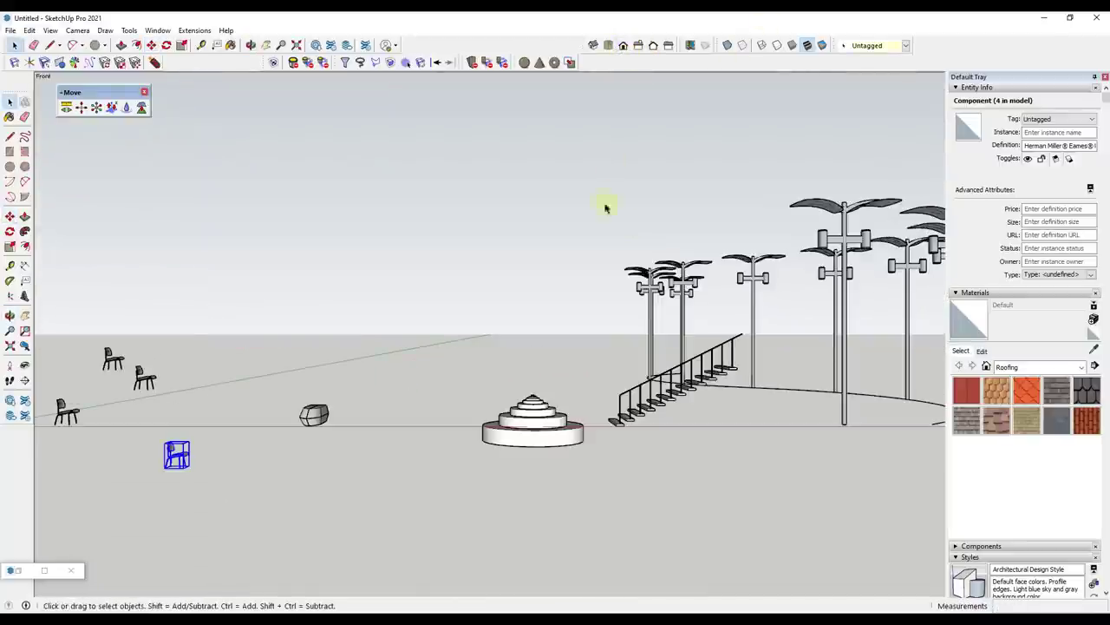
pyautogui.scroll(-3, 257, 359)
pyautogui.scroll(4, 338, 325)
pyautogui.scroll(1, 338, 325)
pyautogui.moveTo(322, 194); pyautogui.dragTo(685, 490)
pyautogui.click(111, 111)
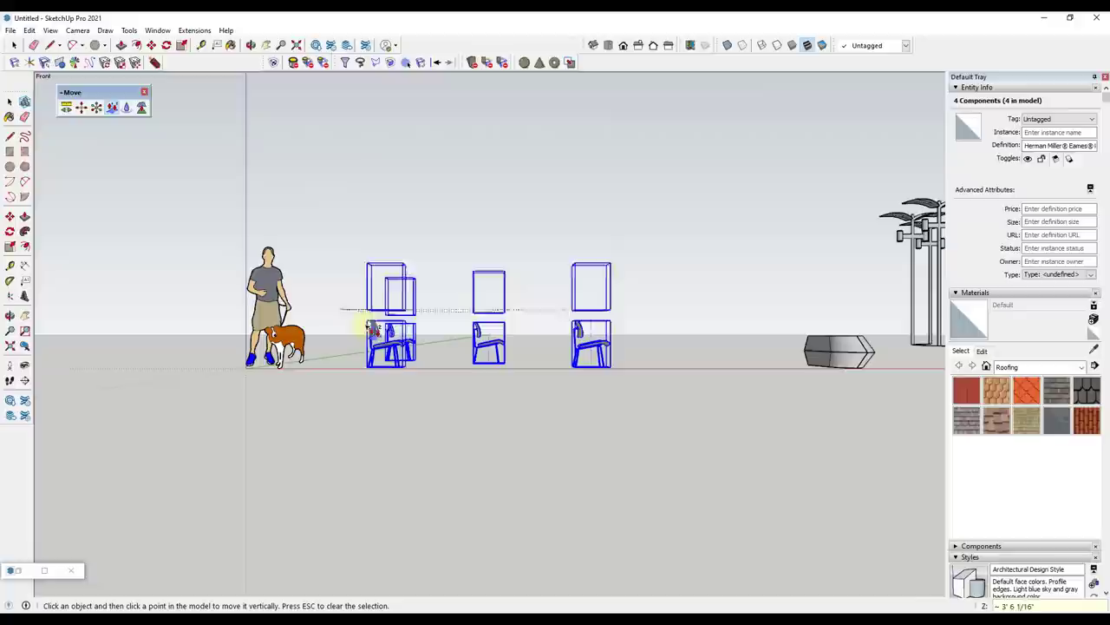
pyautogui.press('space')
pyautogui.moveTo(447, 365); pyautogui.dragTo(230, 413, button='middle')
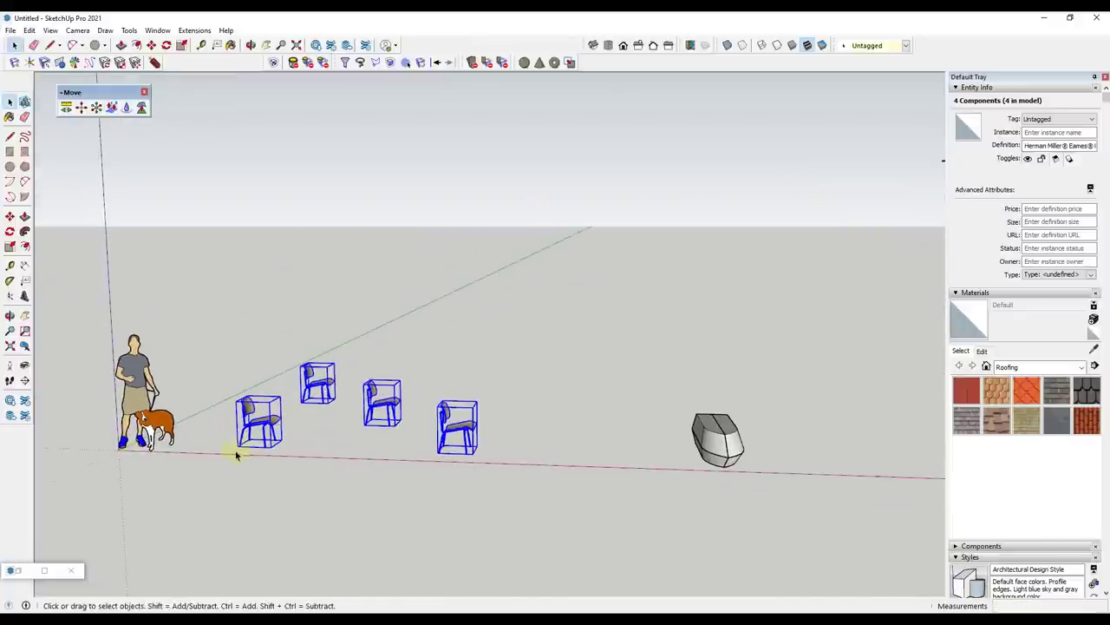
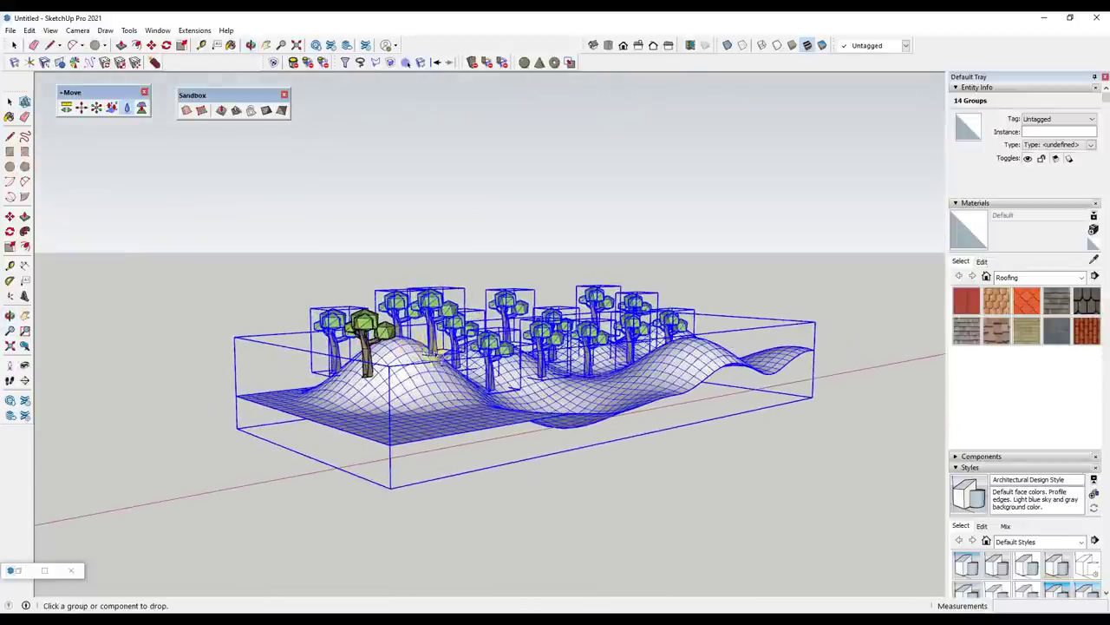
pyautogui.moveTo(571, 375); pyautogui.dragTo(572, 351, button='middle')
pyautogui.scroll(2, 573, 354)
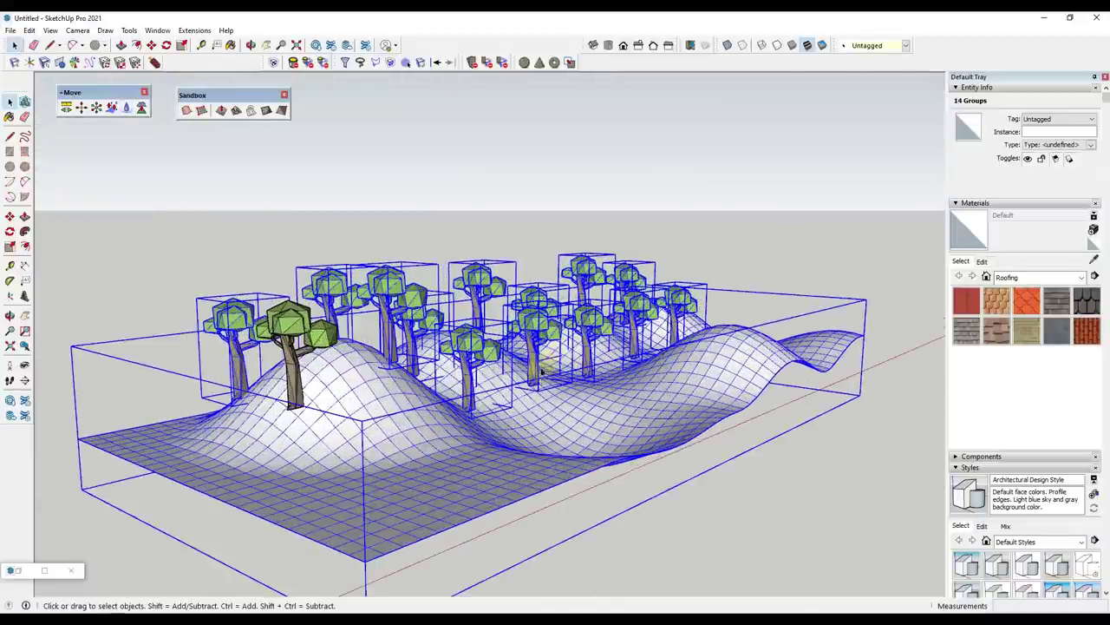
pyautogui.scroll(-5, 546, 465)
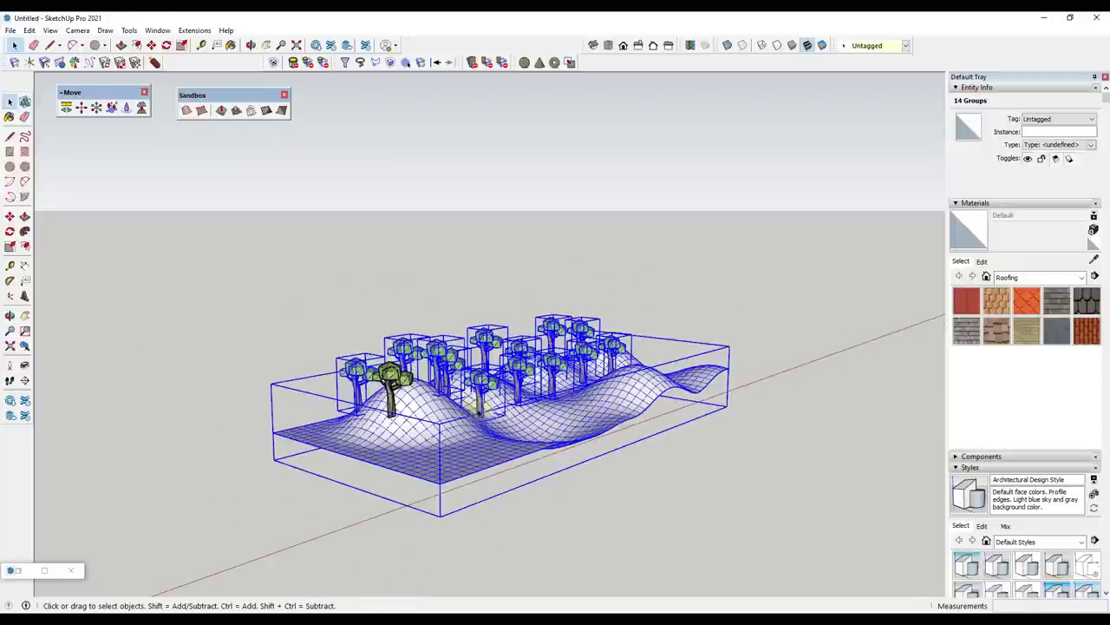
pyautogui.moveTo(640, 390); pyautogui.dragTo(411, 390, button='middle')
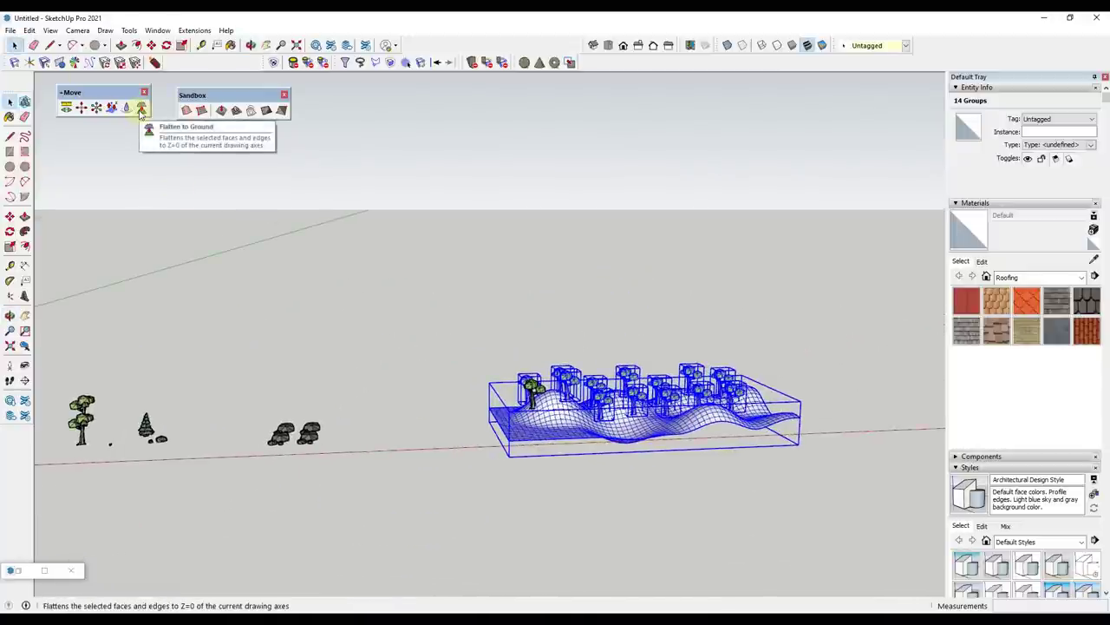
# Copy the hilly terrain group without its trees to the empty area further along the red axis
pyautogui.moveTo(662, 322); pyautogui.dragTo(373, 451, button='middle')
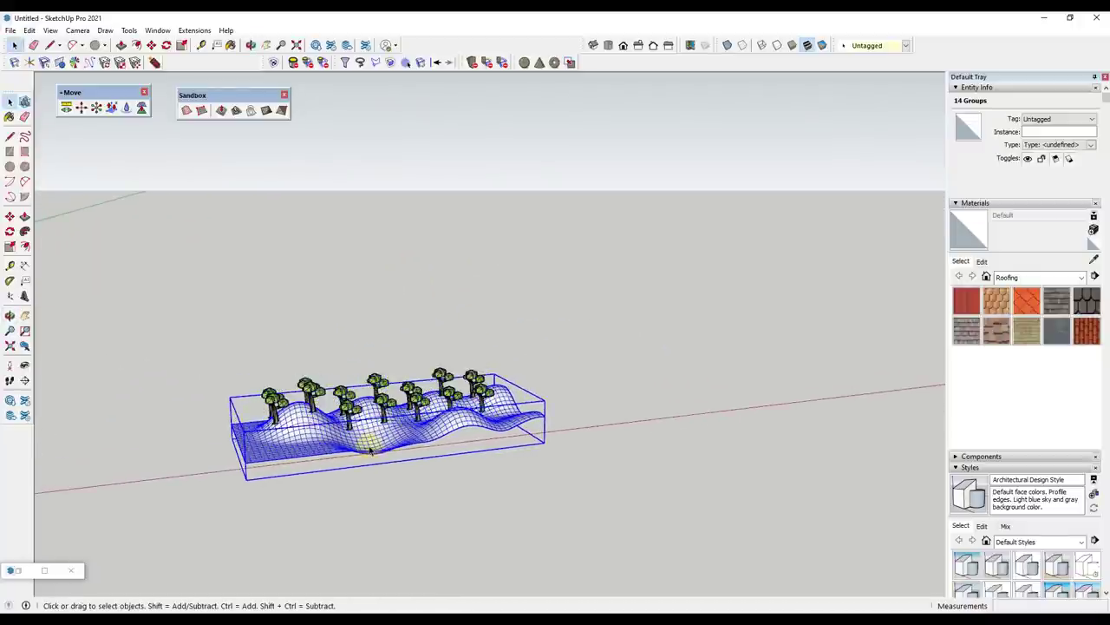
pyautogui.press('m')
pyautogui.press('ctrl')
pyautogui.click(420, 430)
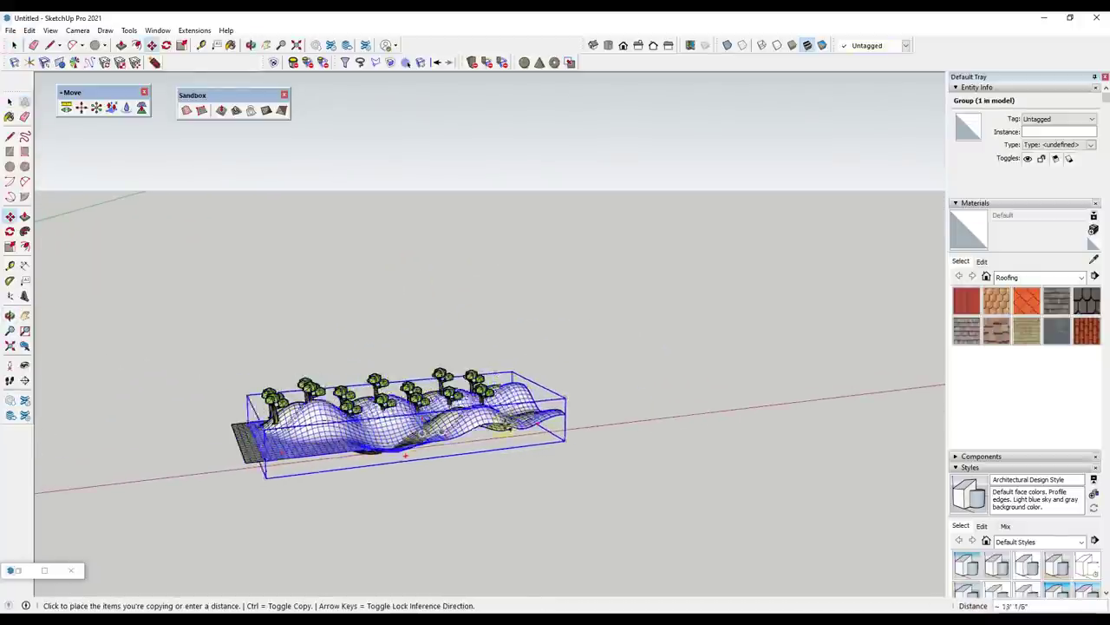
pyautogui.click(779, 387)
pyautogui.press('space')
pyautogui.scroll(5, 868, 373)
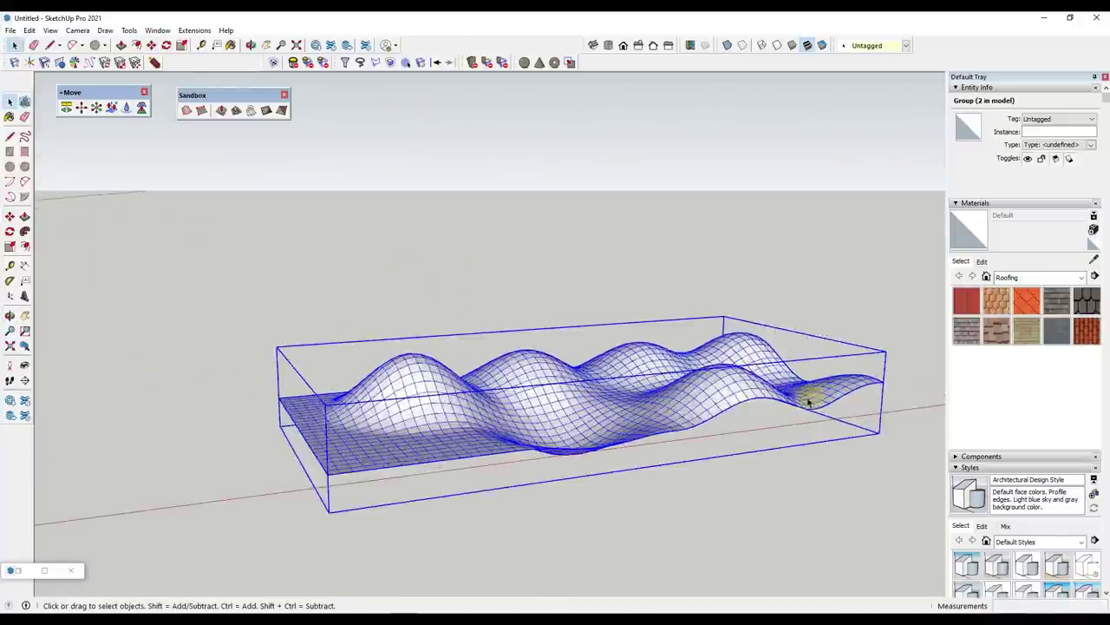
# Open the copied terrain group for editing and flatten the upper part of its first hill with Flatten to Ground
pyautogui.moveTo(577, 380); pyautogui.dragTo(434, 402, button='middle')
pyautogui.doubleClick(390, 365)
pyautogui.moveTo(389, 365); pyautogui.dragTo(332, 373, button='middle')
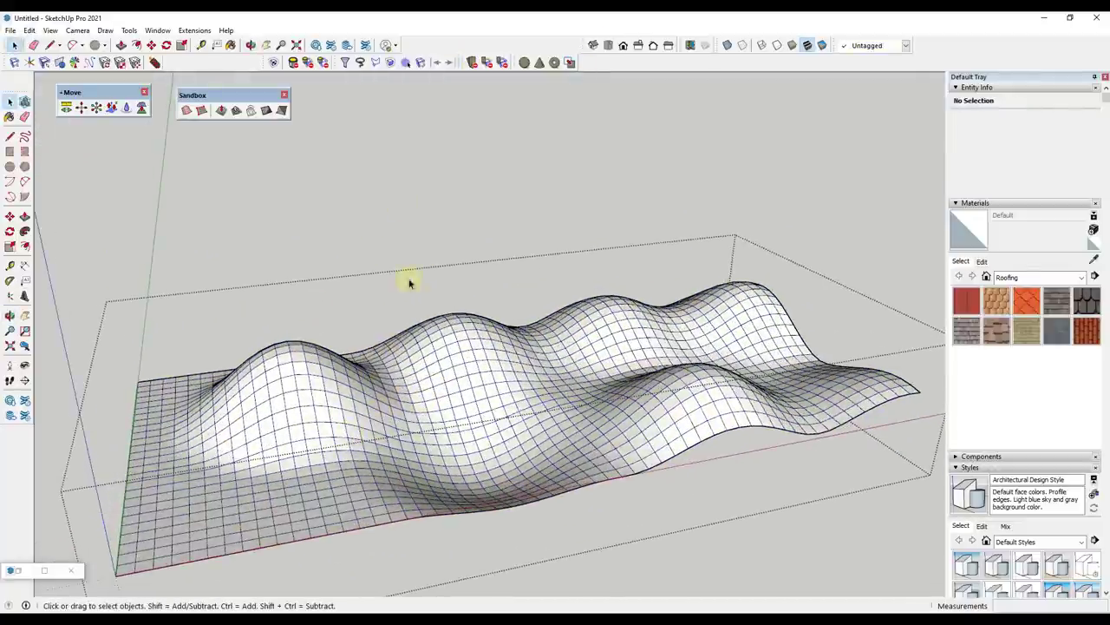
pyautogui.click(624, 45)
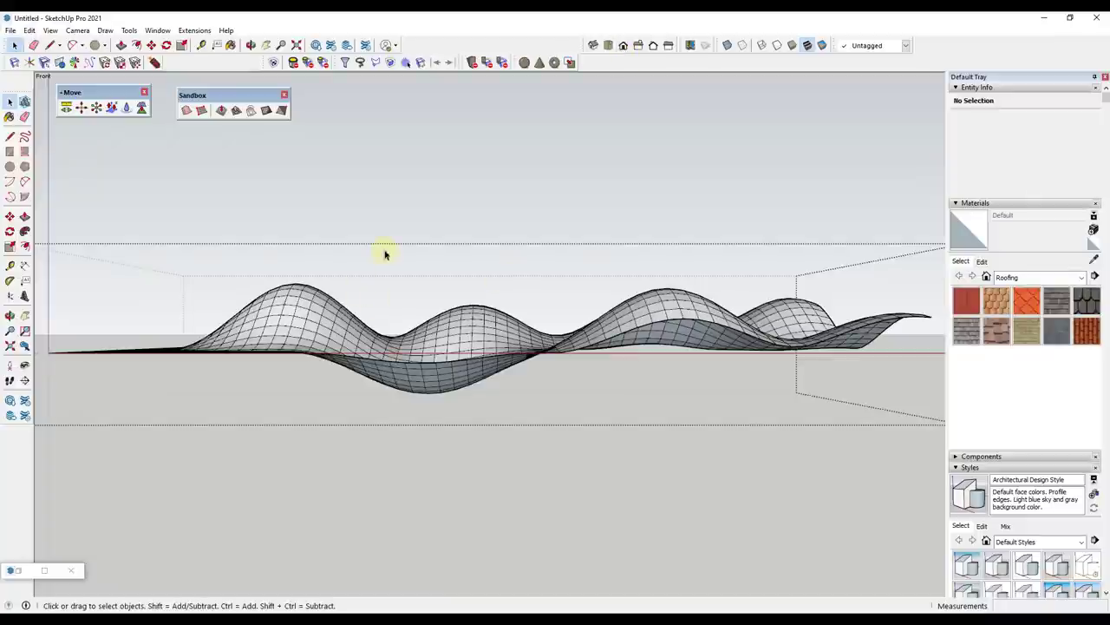
pyautogui.moveTo(190, 321); pyautogui.dragTo(178, 322)
pyautogui.moveTo(334, 240); pyautogui.dragTo(541, 322, button='middle')
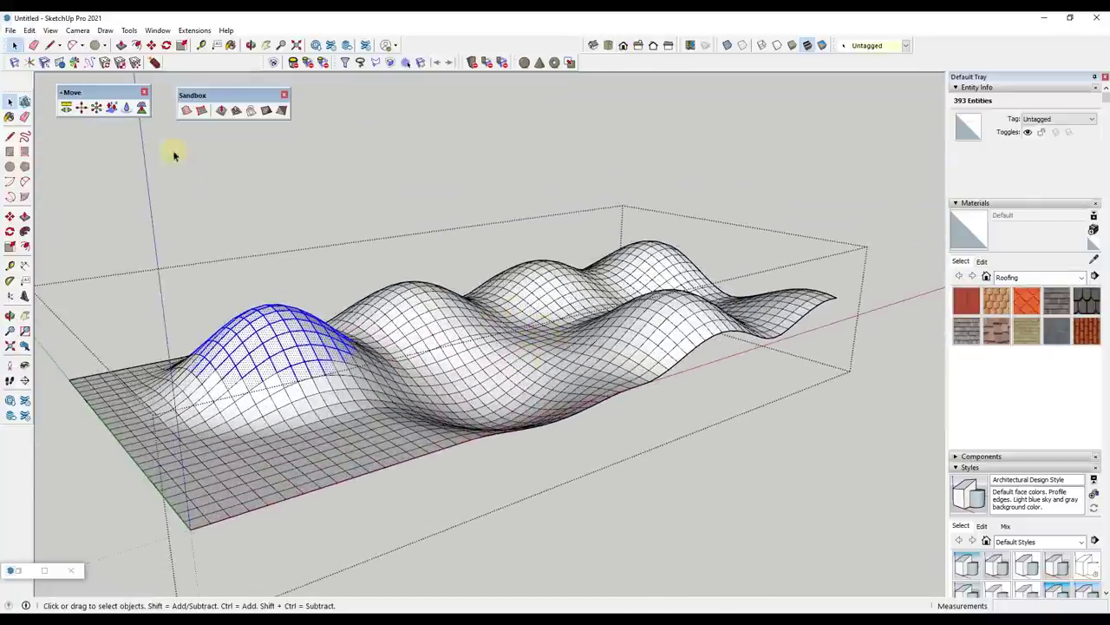
pyautogui.click(142, 109)
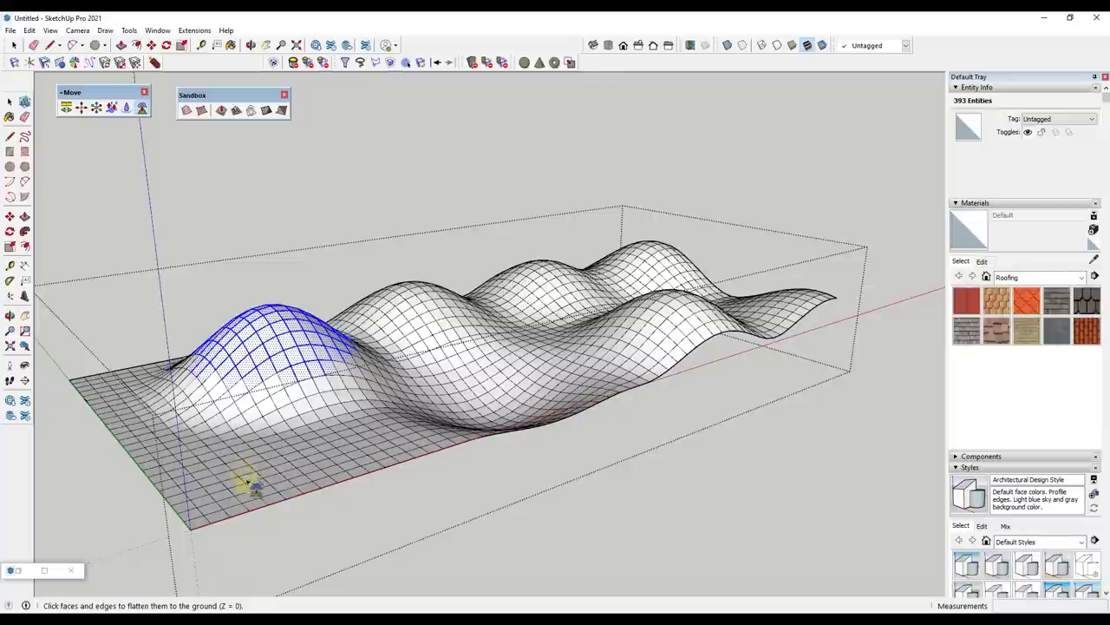
pyautogui.click(279, 351)
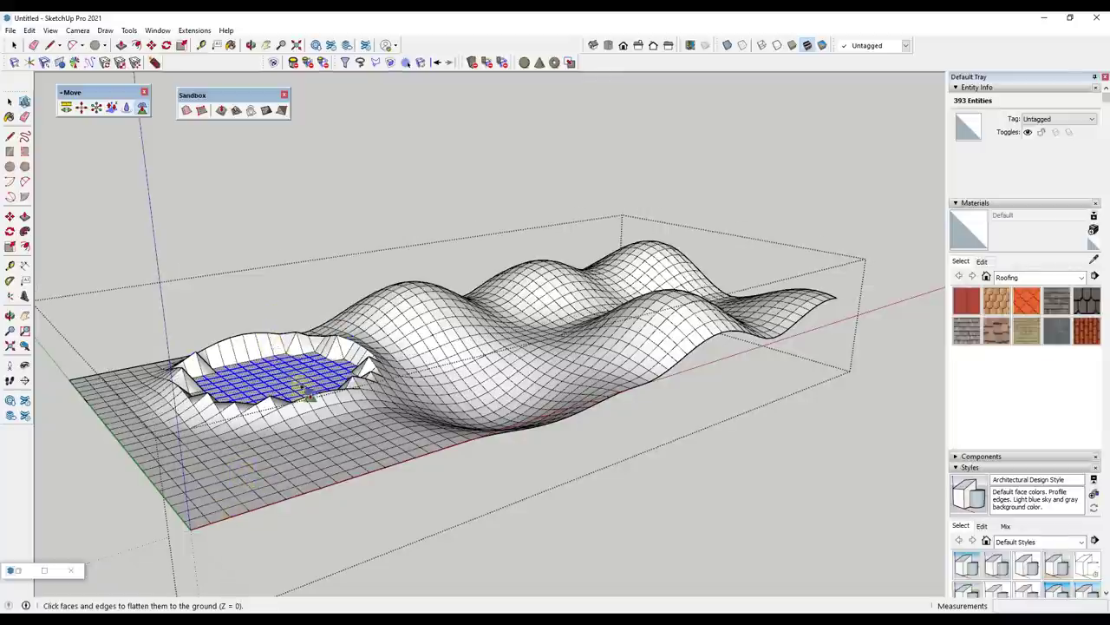
pyautogui.moveTo(304, 386); pyautogui.dragTo(335, 471, button='middle')
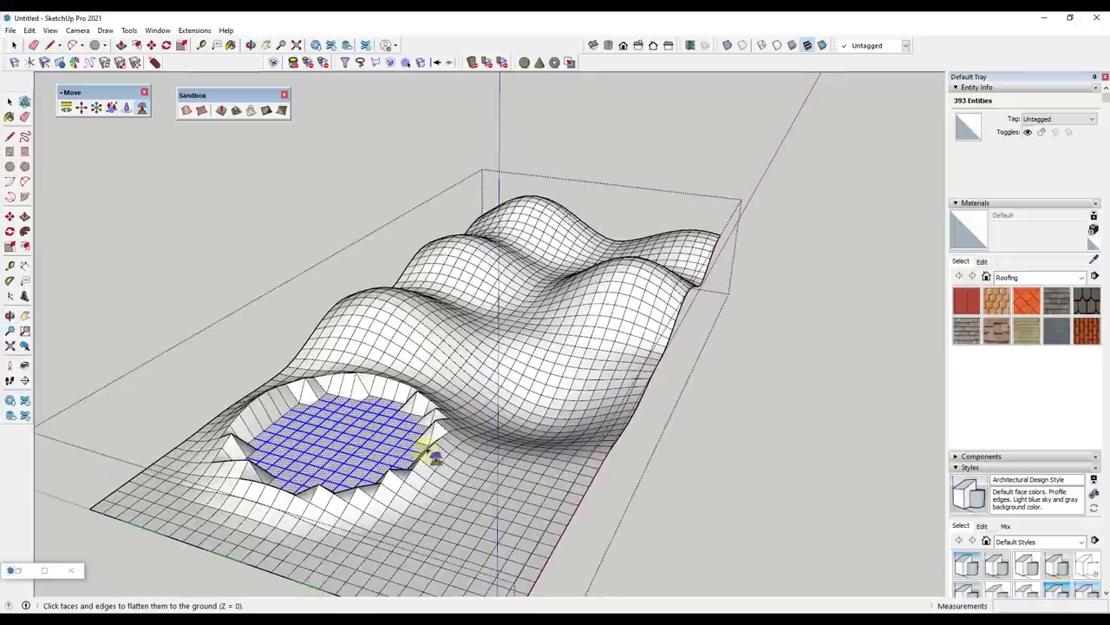
pyautogui.moveTo(426, 454); pyautogui.dragTo(436, 317, button='middle')
# Select the entire terrain mesh and flatten all its faces and edges to Z = 0 with Flatten to Ground
pyautogui.press('space')
pyautogui.click(441, 319)
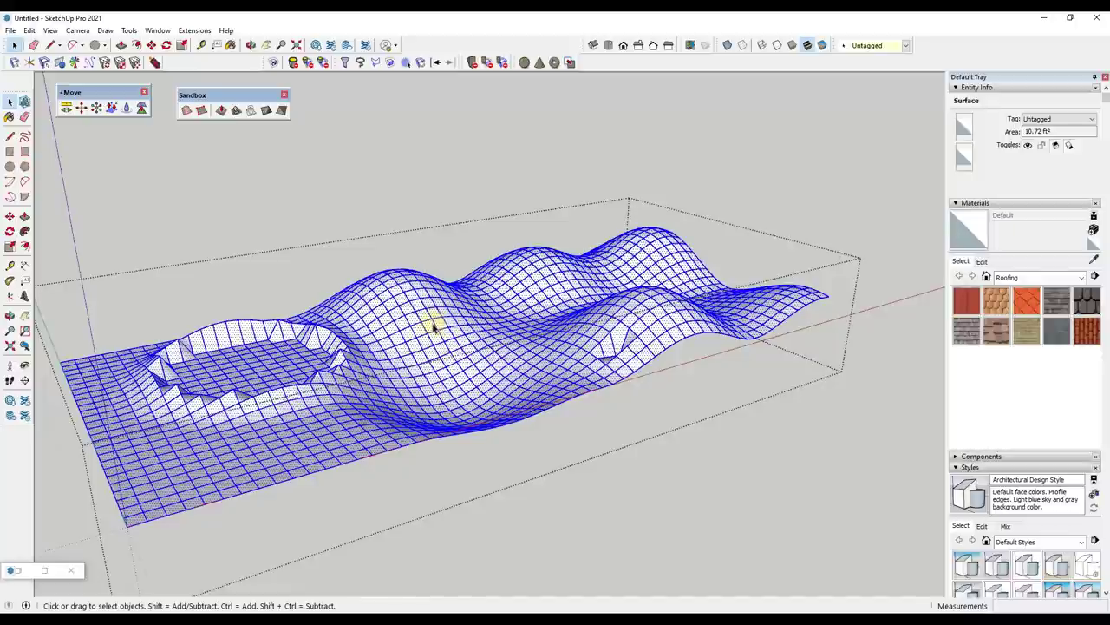
pyautogui.doubleClick(434, 327)
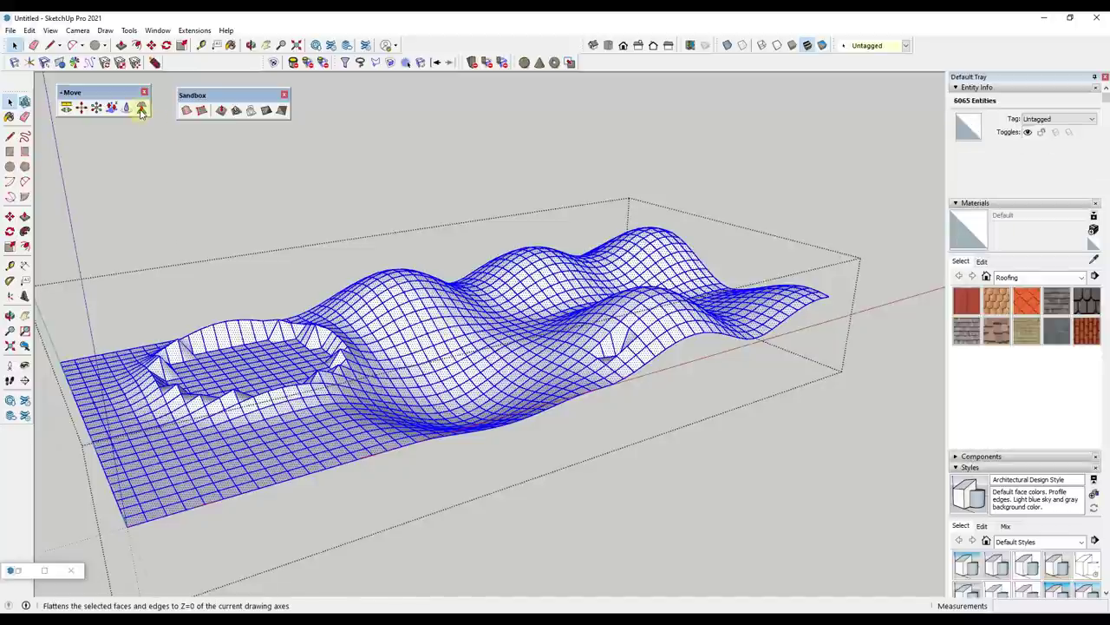
pyautogui.click(142, 108)
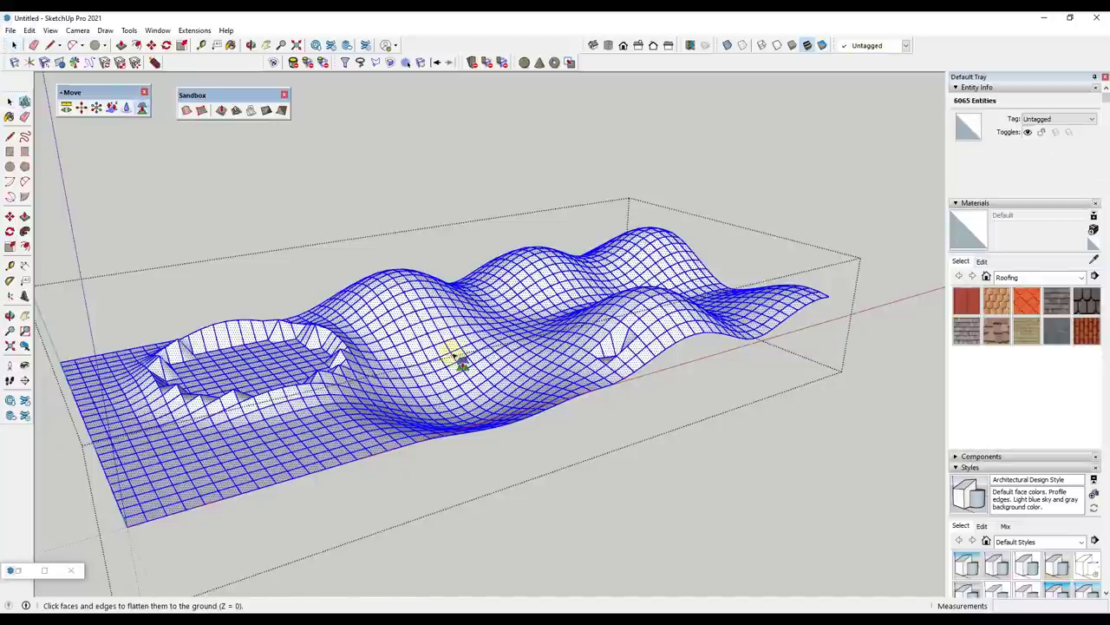
pyautogui.click(457, 357)
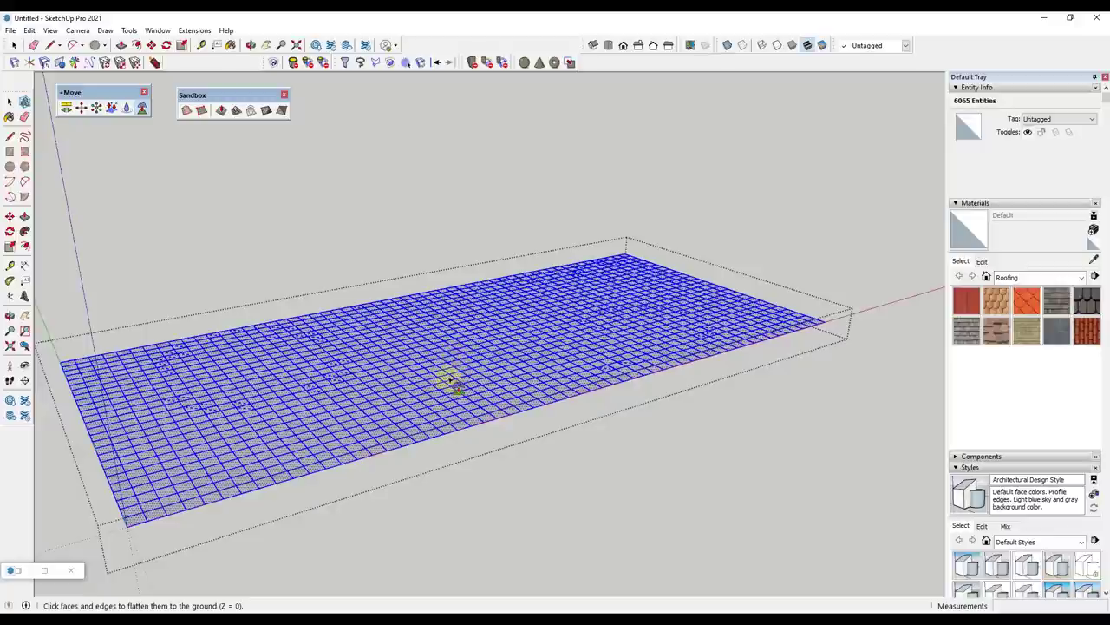
pyautogui.moveTo(448, 376)
pyautogui.mouseDown(button='middle')
pyautogui.moveTo(528, 339)
pyautogui.moveTo(674, 315)
pyautogui.moveTo(483, 339)
pyautogui.mouseUp(button='middle')
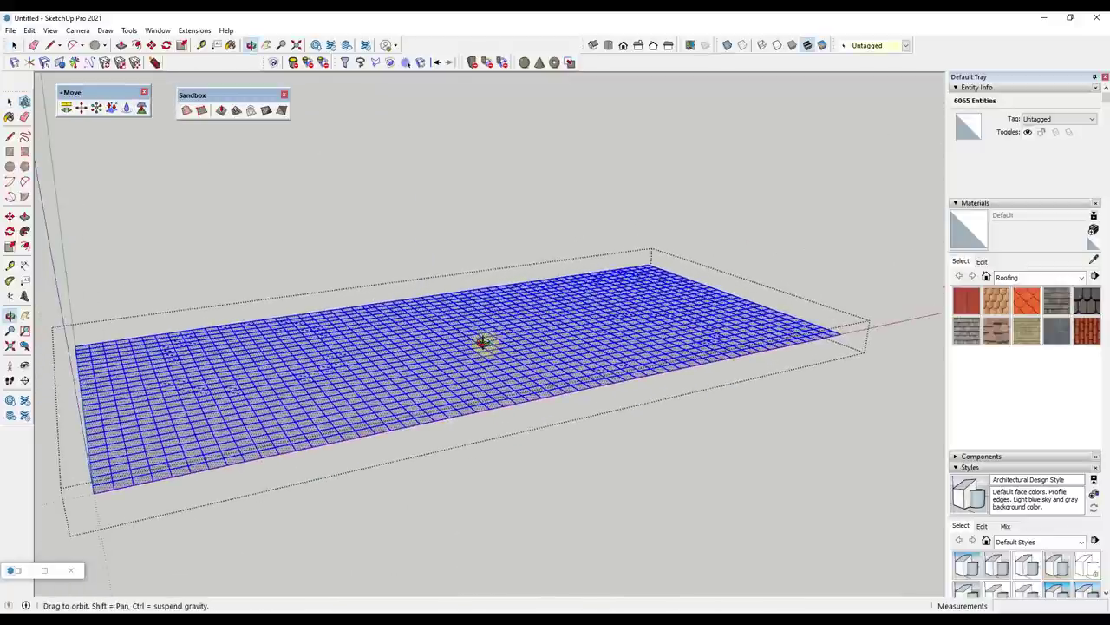
pyautogui.scroll(-5, 498, 339)
pyautogui.click(394, 275)
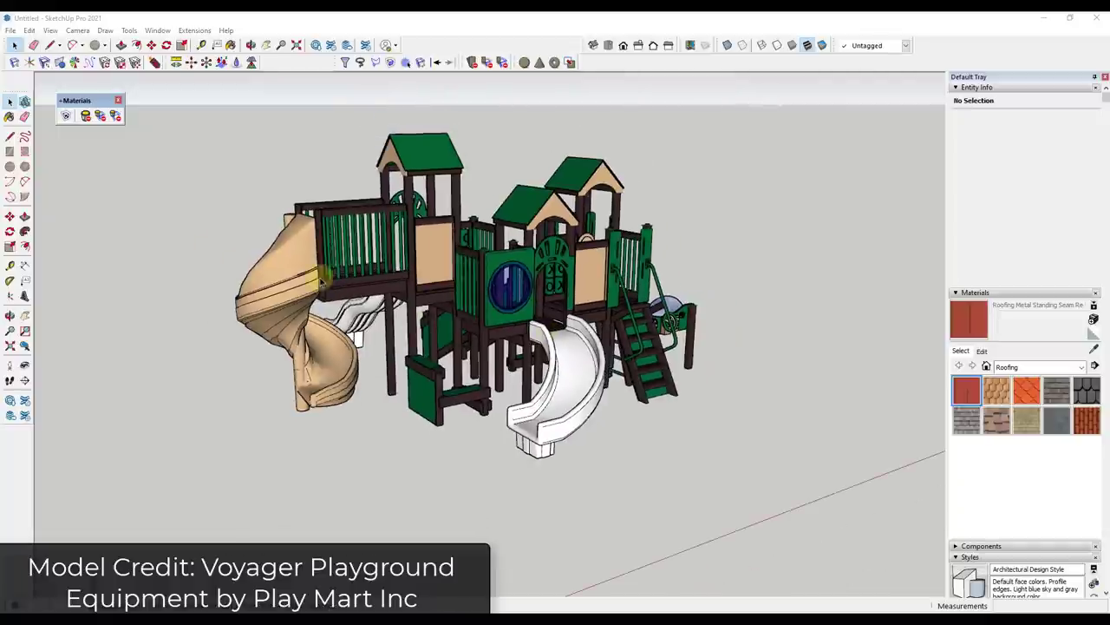
# Open the playground component down through Deck 48in_N to the 5_4 x6 RSP Plank below the railing and select all its geometry
pyautogui.scroll(2, 320, 281)
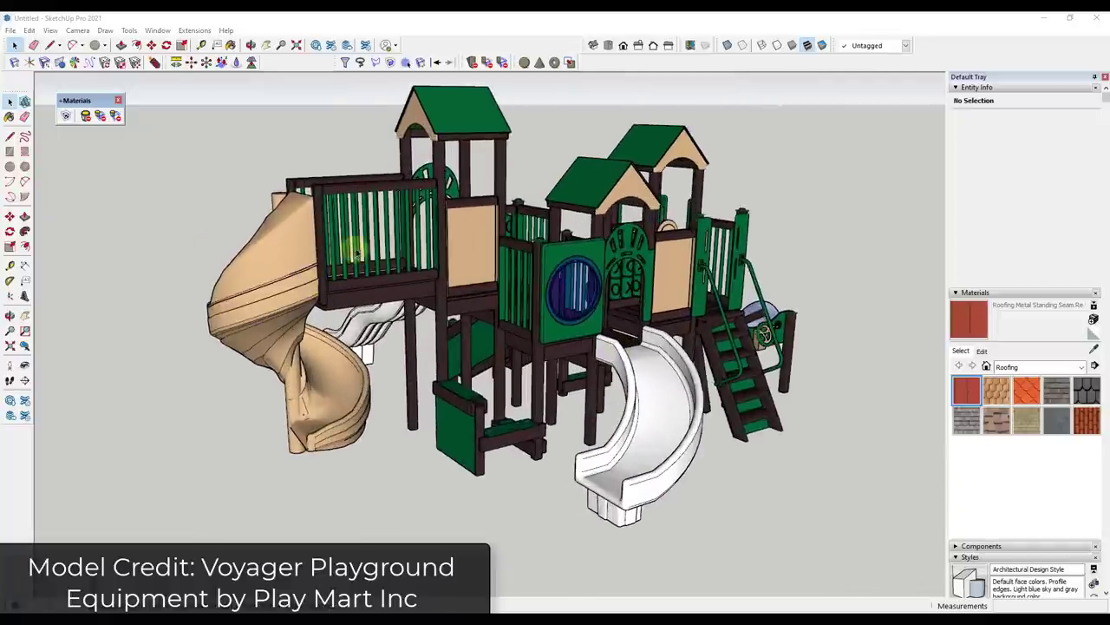
pyautogui.click(365, 245)
pyautogui.moveTo(421, 268); pyautogui.dragTo(442, 272, button='middle')
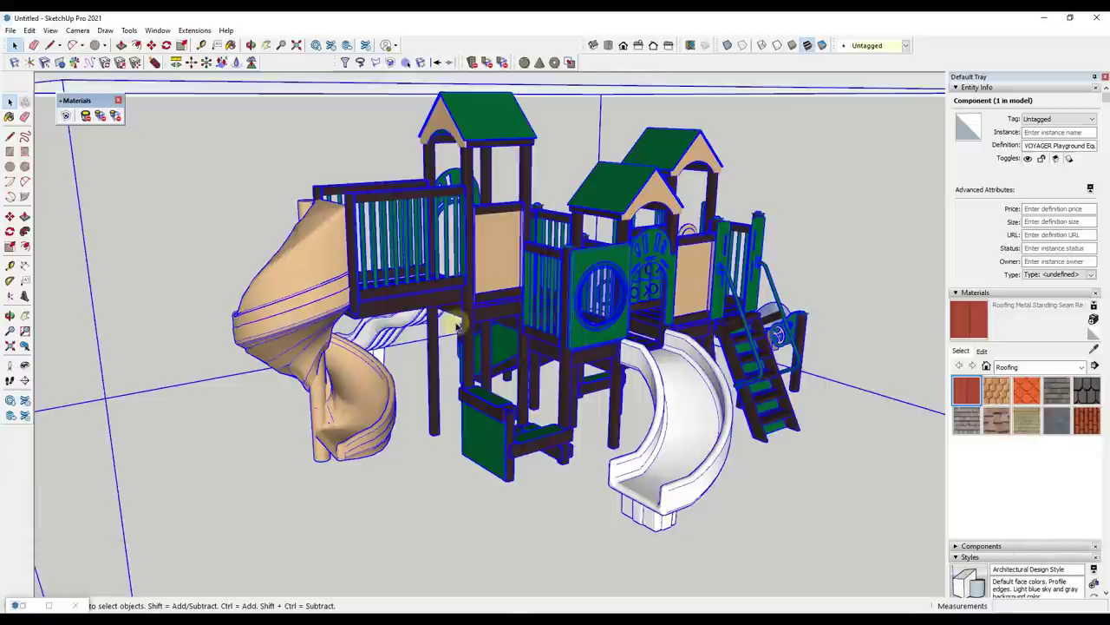
pyautogui.doubleClick(414, 323)
pyautogui.click(411, 314)
pyautogui.scroll(5, 408, 306)
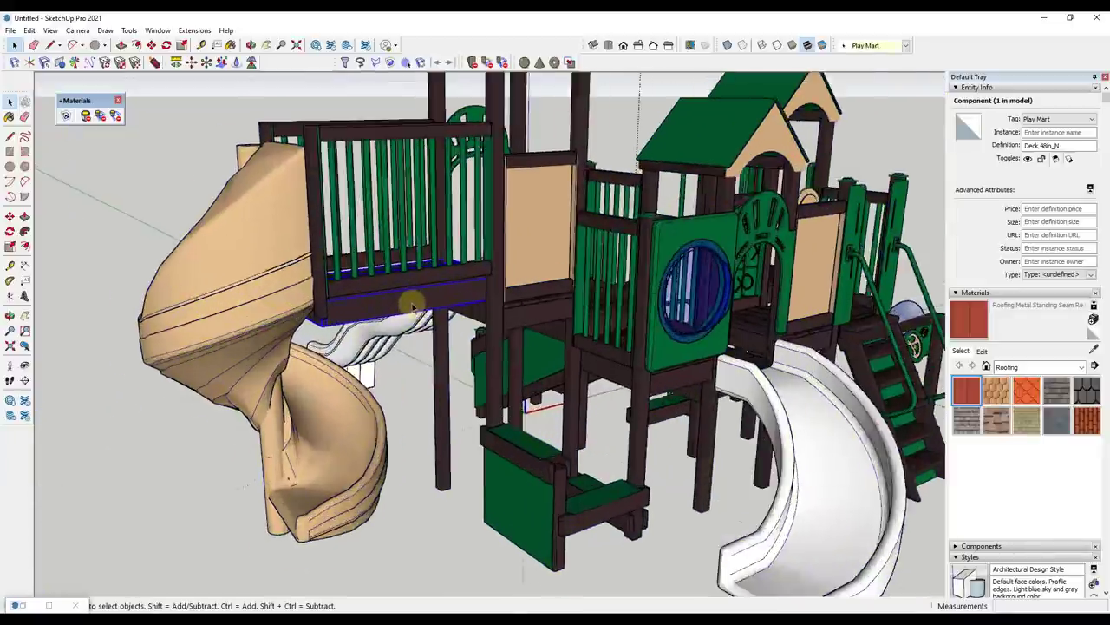
pyautogui.doubleClick(408, 301)
pyautogui.doubleClick(408, 301)
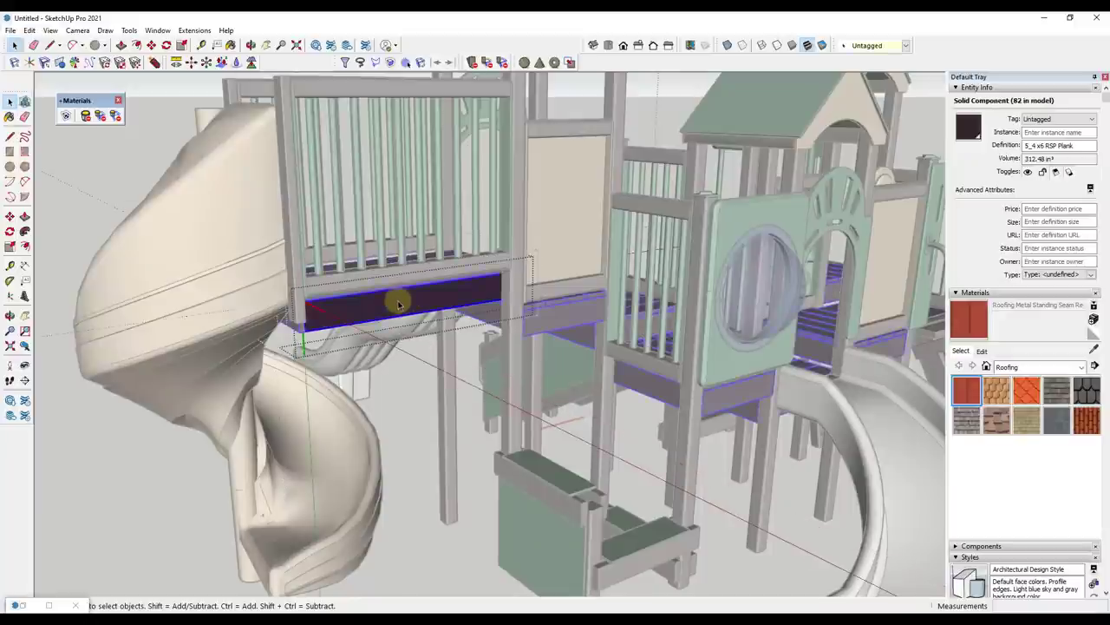
pyautogui.tripleClick(399, 306)
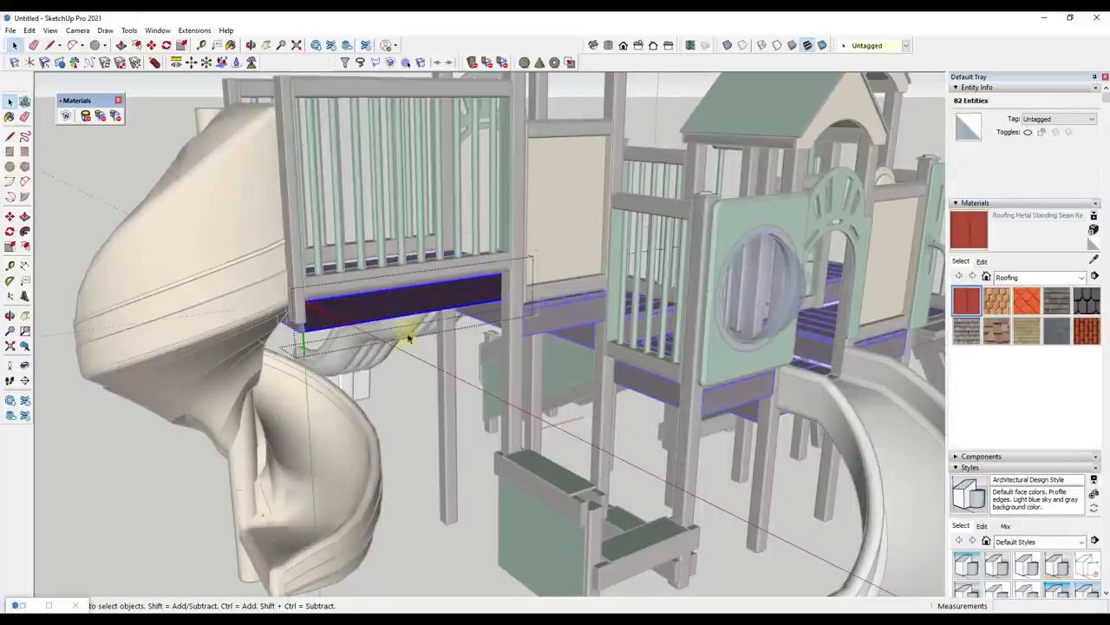
# Clear the plank geometry selection and leave the nested component editing to return to the whole playground
pyautogui.click(386, 308)
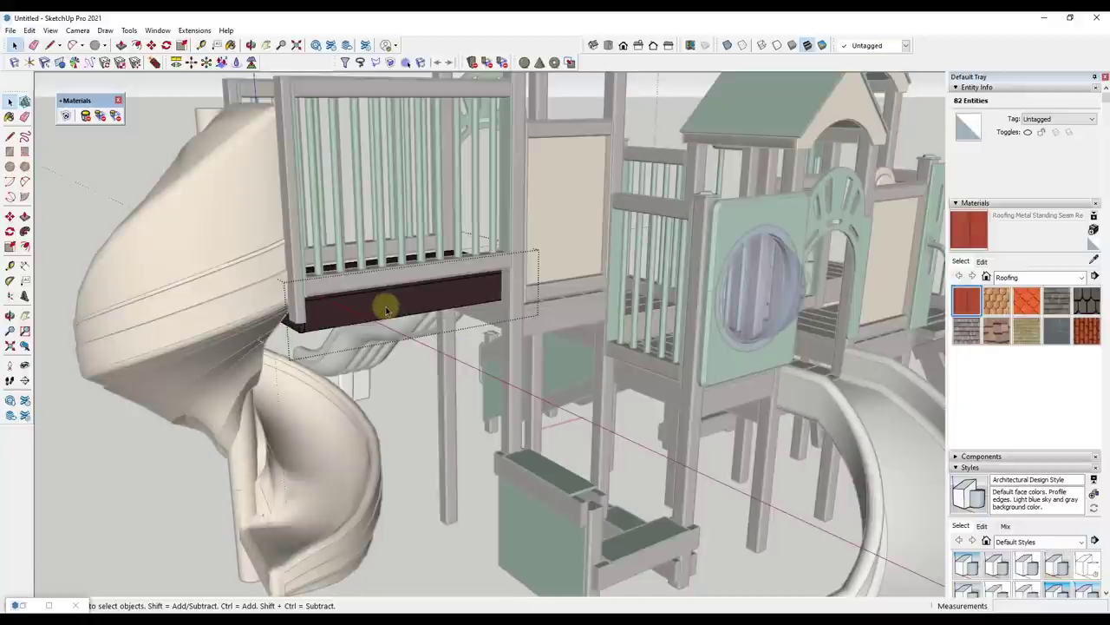
pyautogui.moveTo(386, 308); pyautogui.dragTo(390, 308)
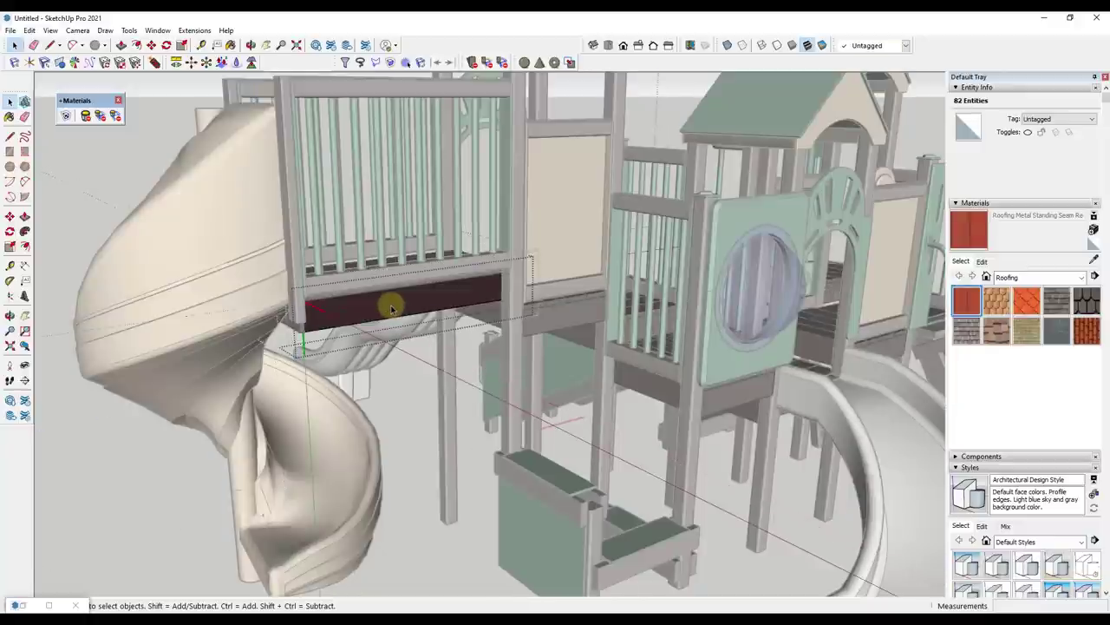
pyautogui.press('Escape')
pyautogui.scroll(-3, 447, 393)
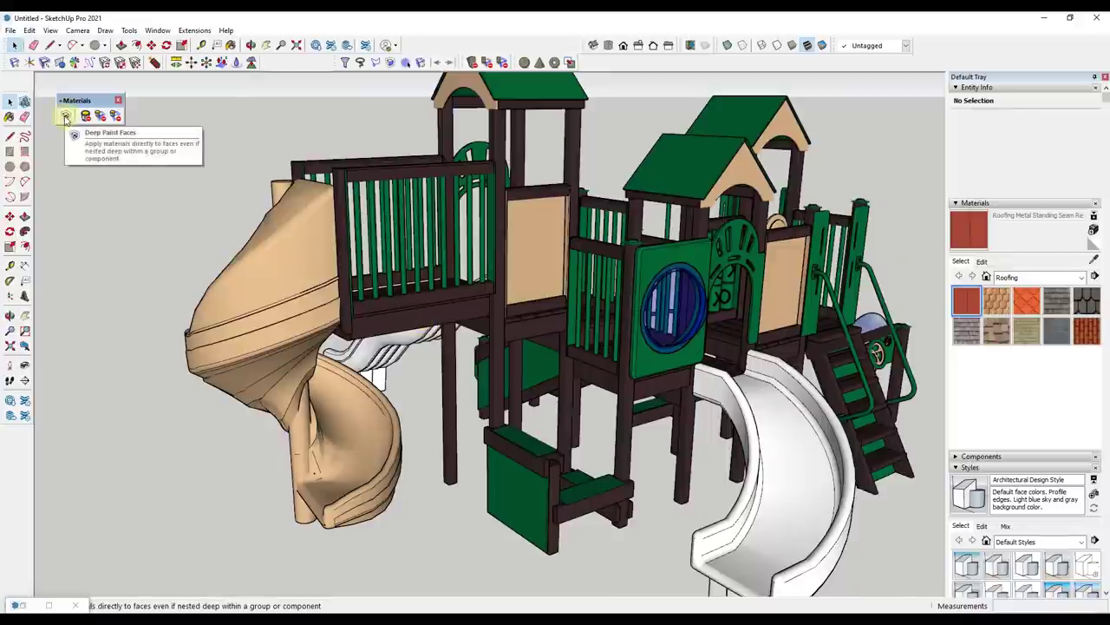
# Choose Color C08 from the Colors library and apply it to the deck planks below the railing with Deep Paint Faces
pyautogui.click(66, 117)
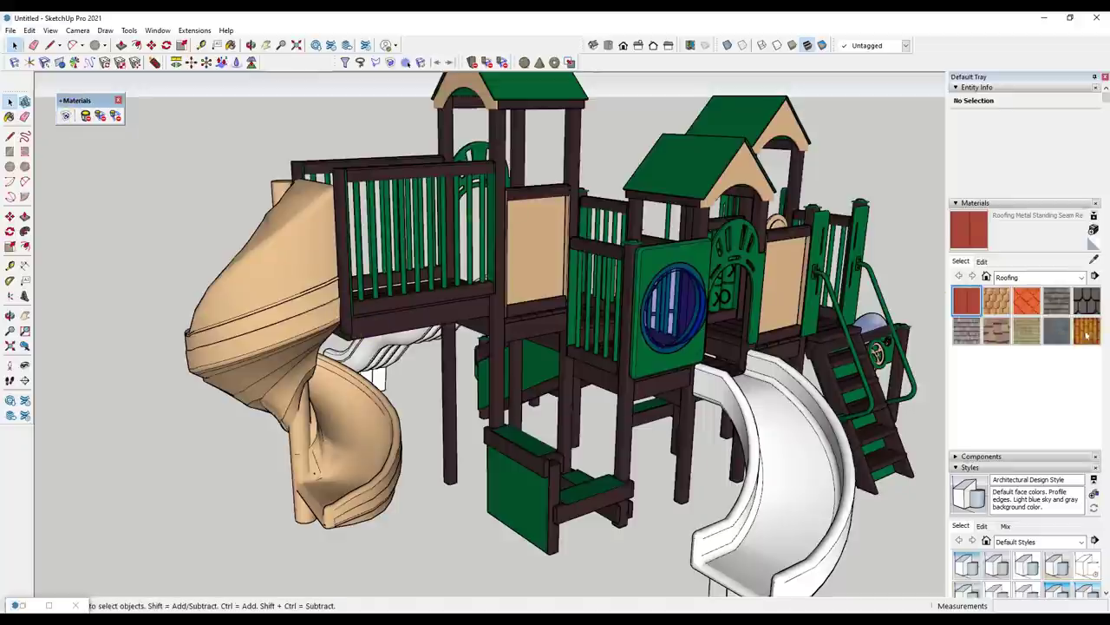
pyautogui.click(1026, 278)
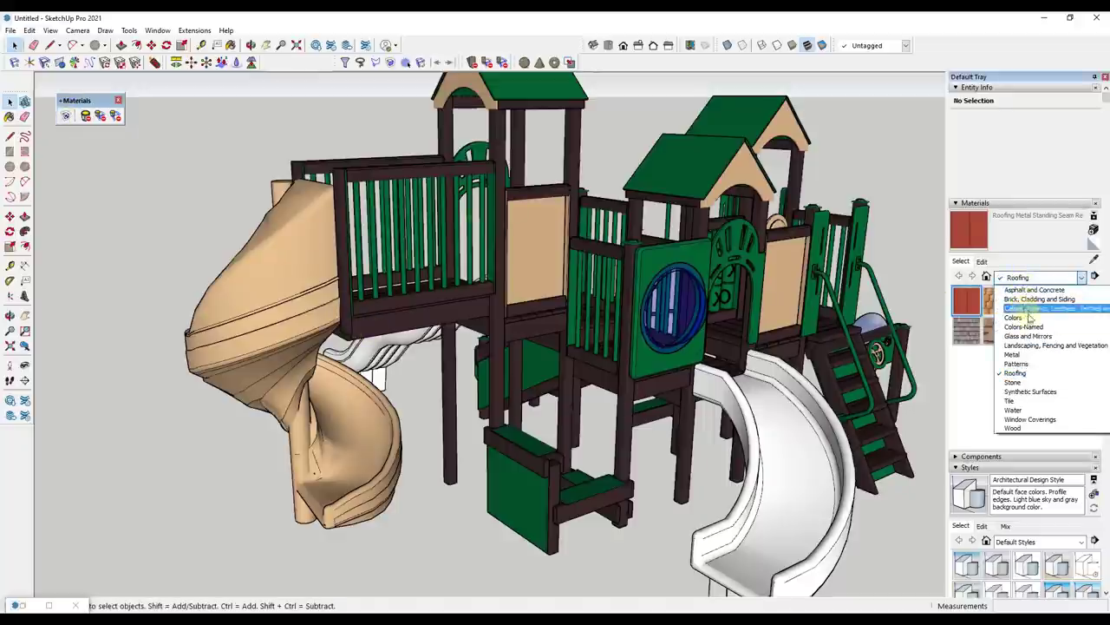
pyautogui.click(1026, 318)
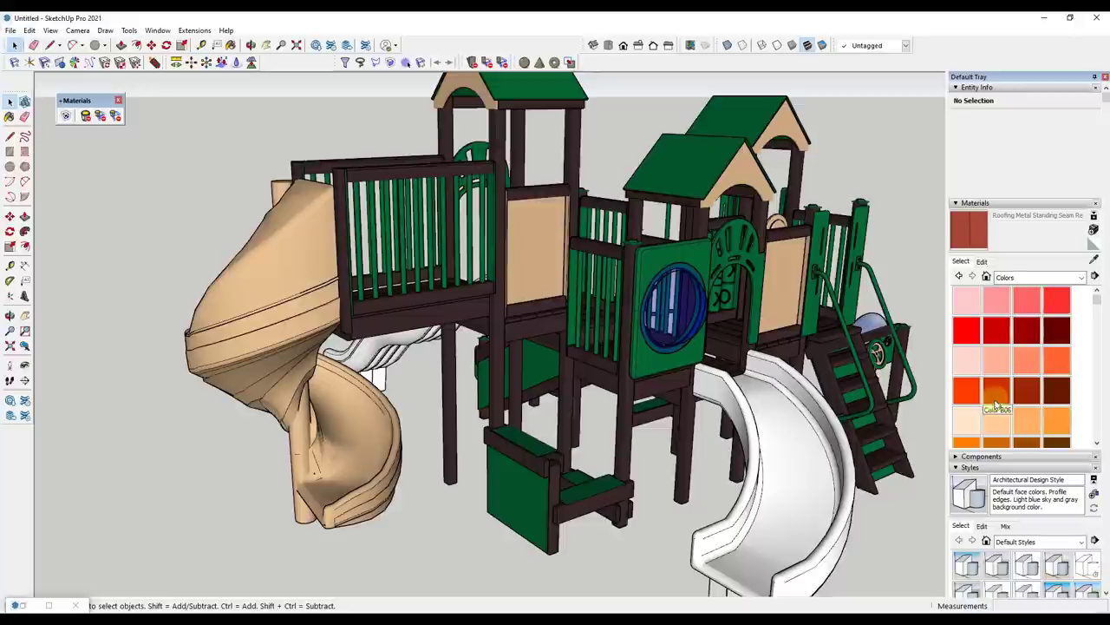
pyautogui.scroll(-3, 999, 402)
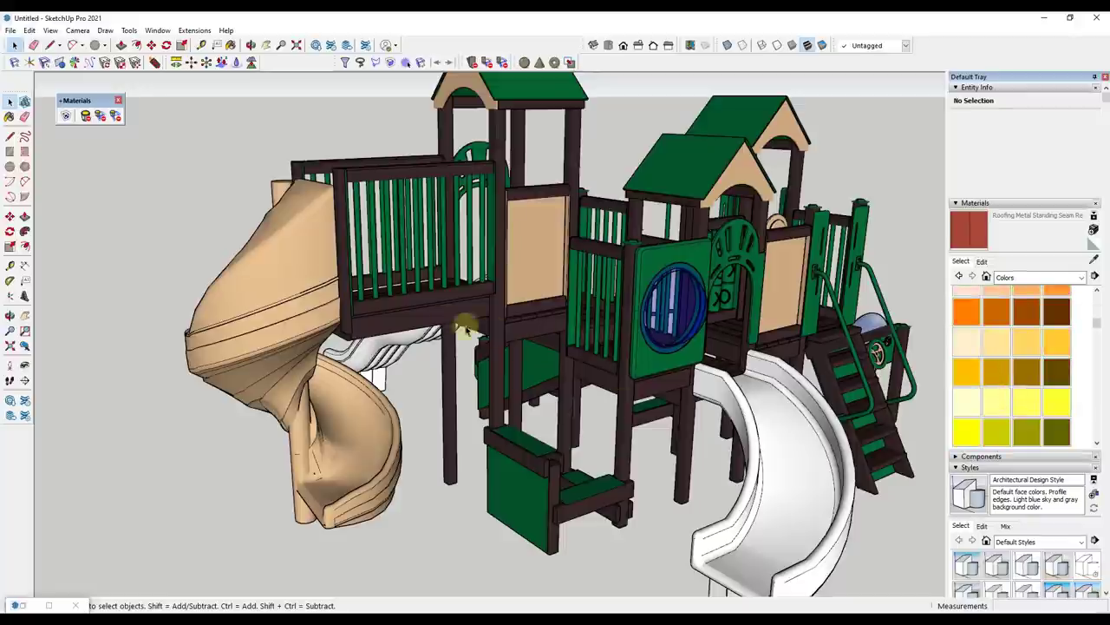
pyautogui.click(1056, 311)
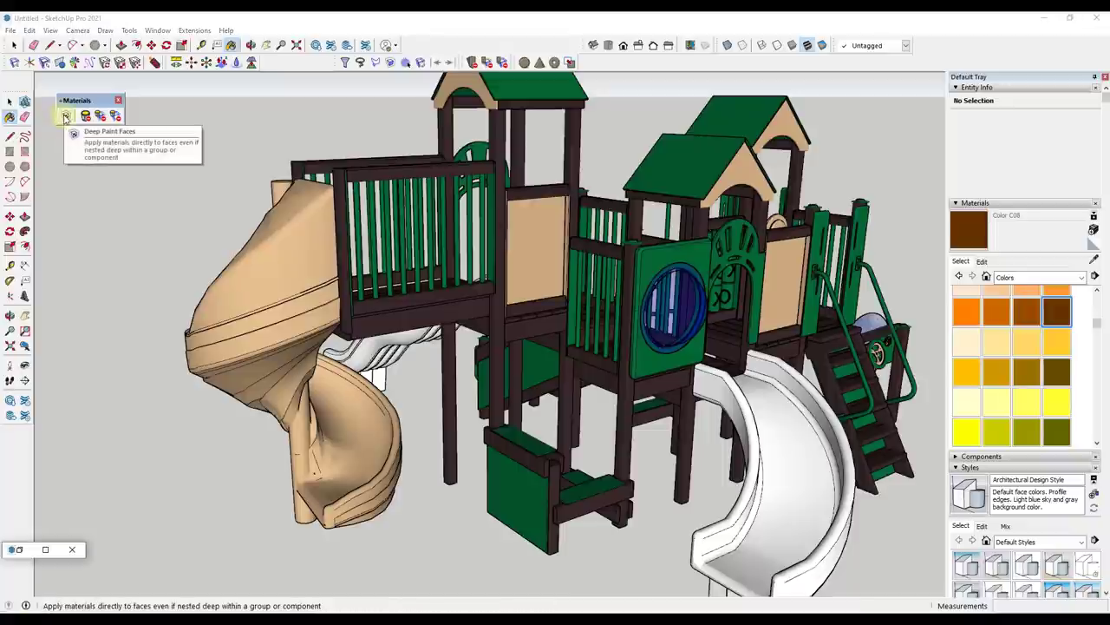
pyautogui.click(65, 117)
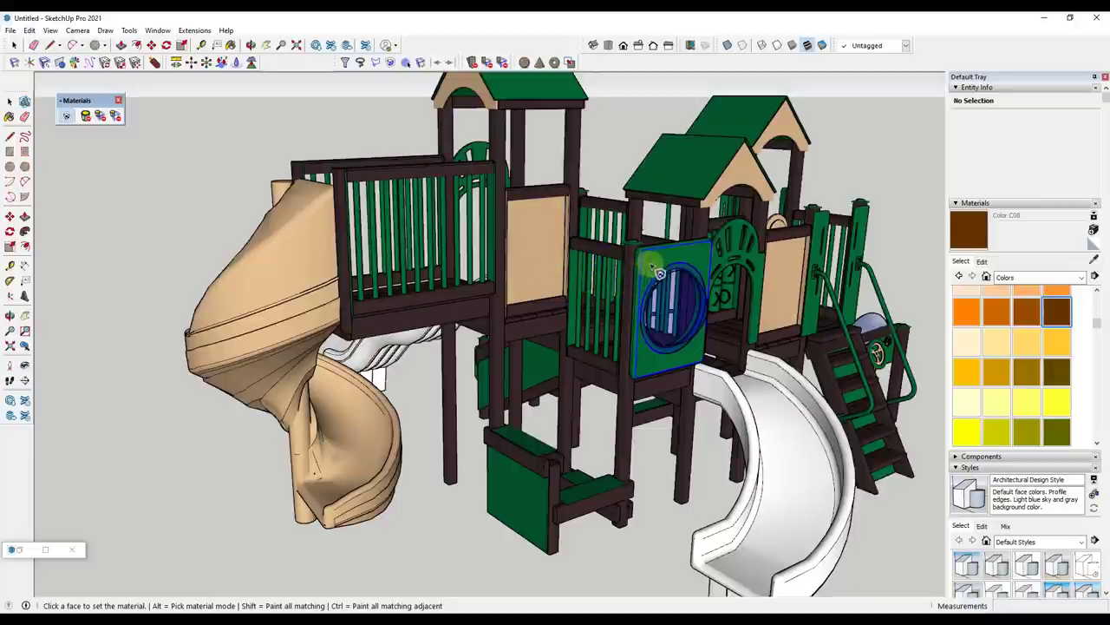
pyautogui.click(414, 328)
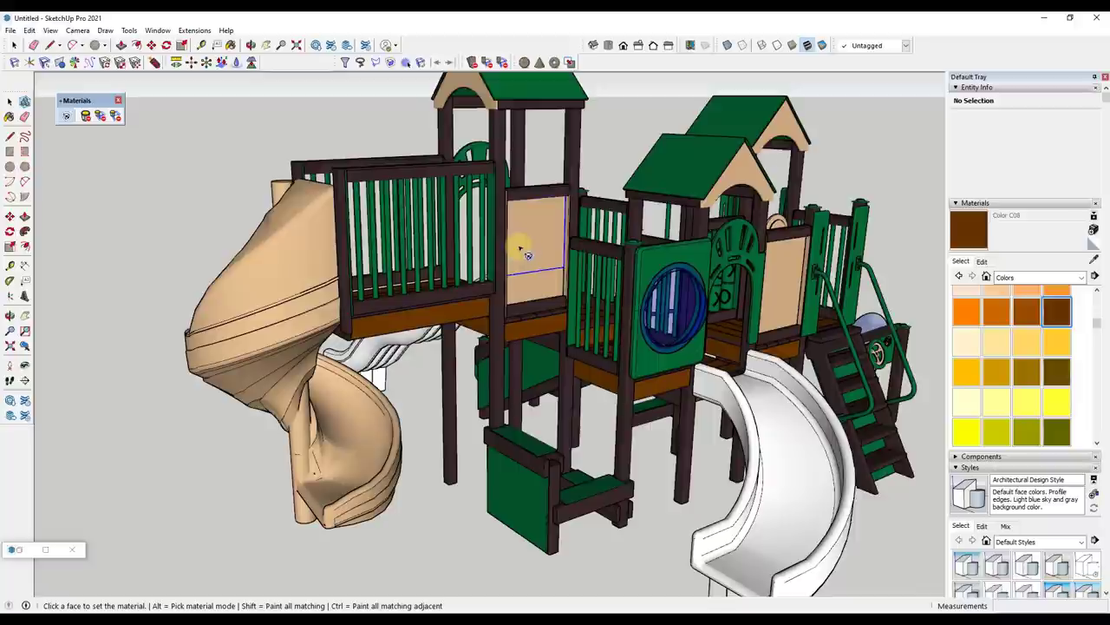
# Choose Color G07 and apply it with Deep Paint Faces to the tan wall panels and the tan roof gable
pyautogui.scroll(-3, 1002, 420)
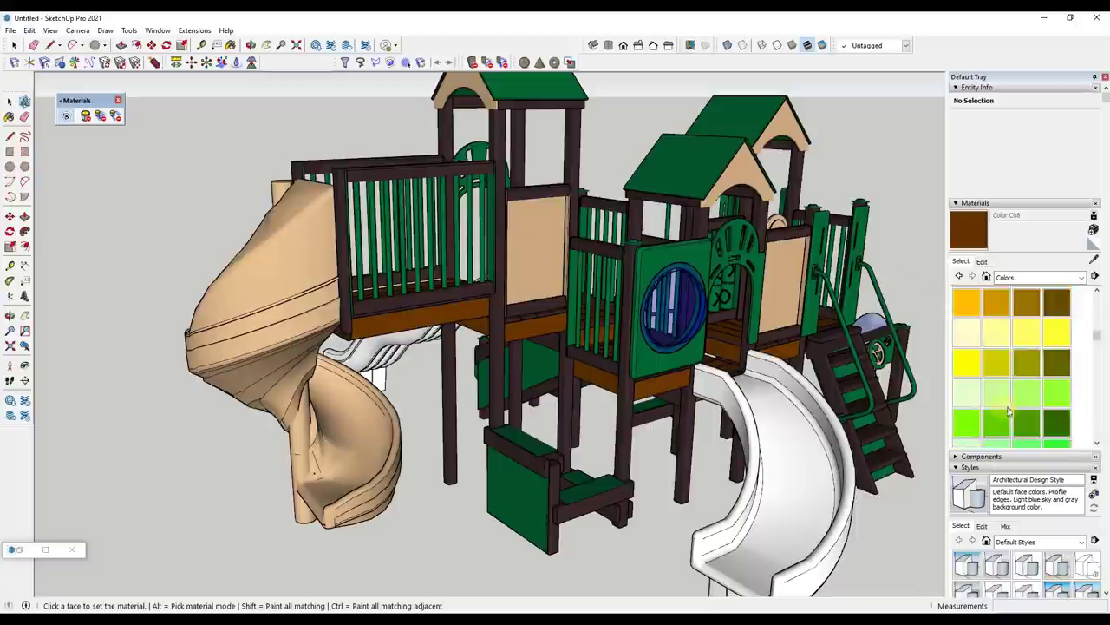
pyautogui.click(1027, 414)
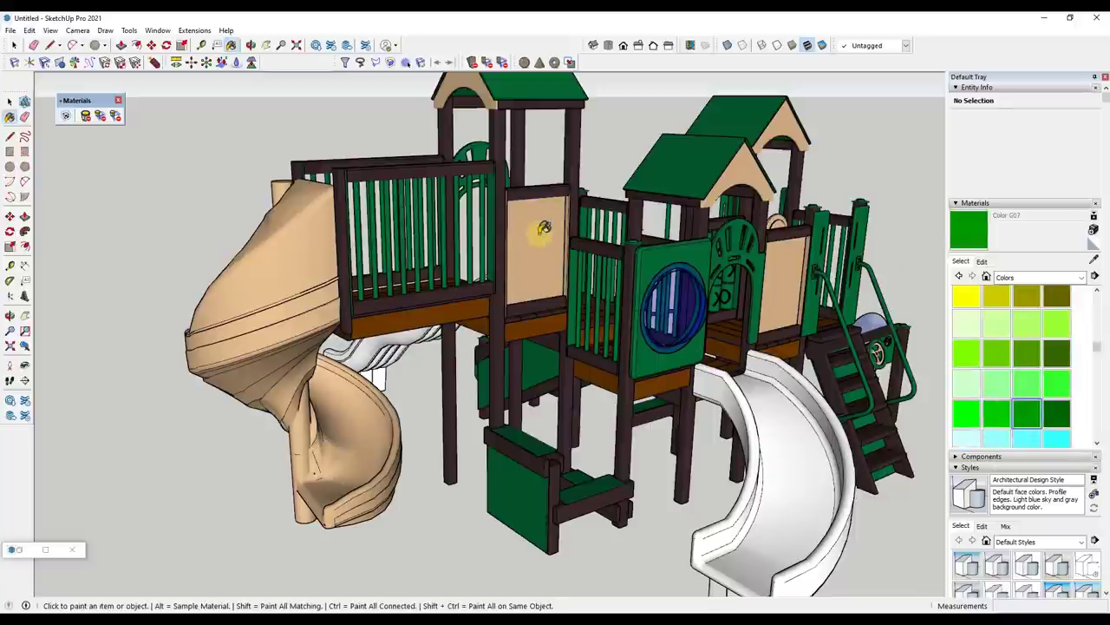
pyautogui.click(66, 115)
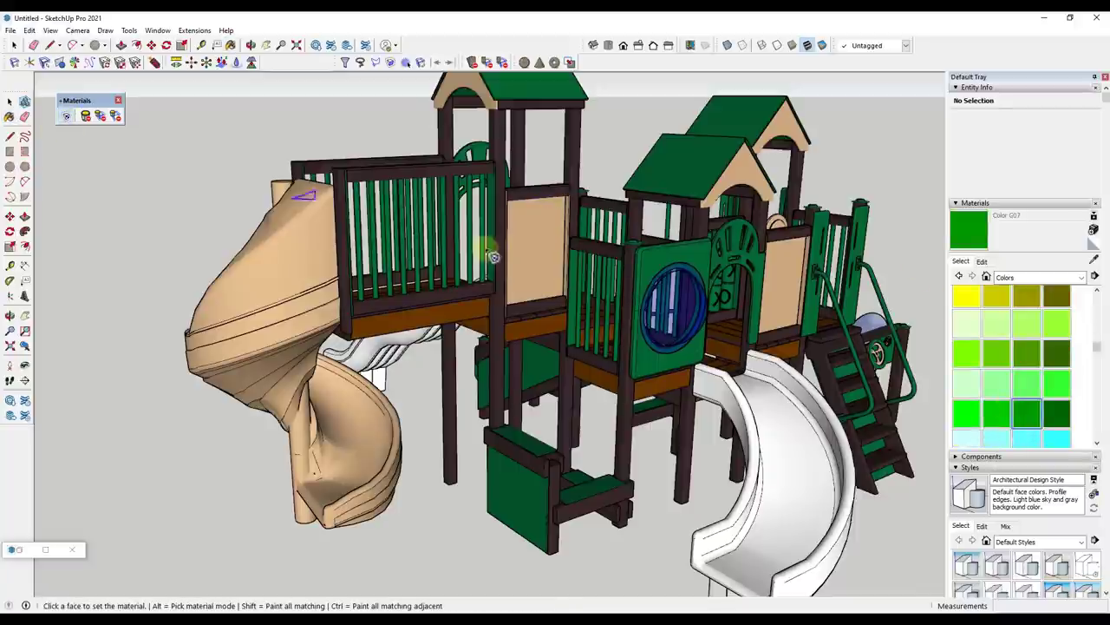
pyautogui.click(545, 248)
pyautogui.click(771, 305)
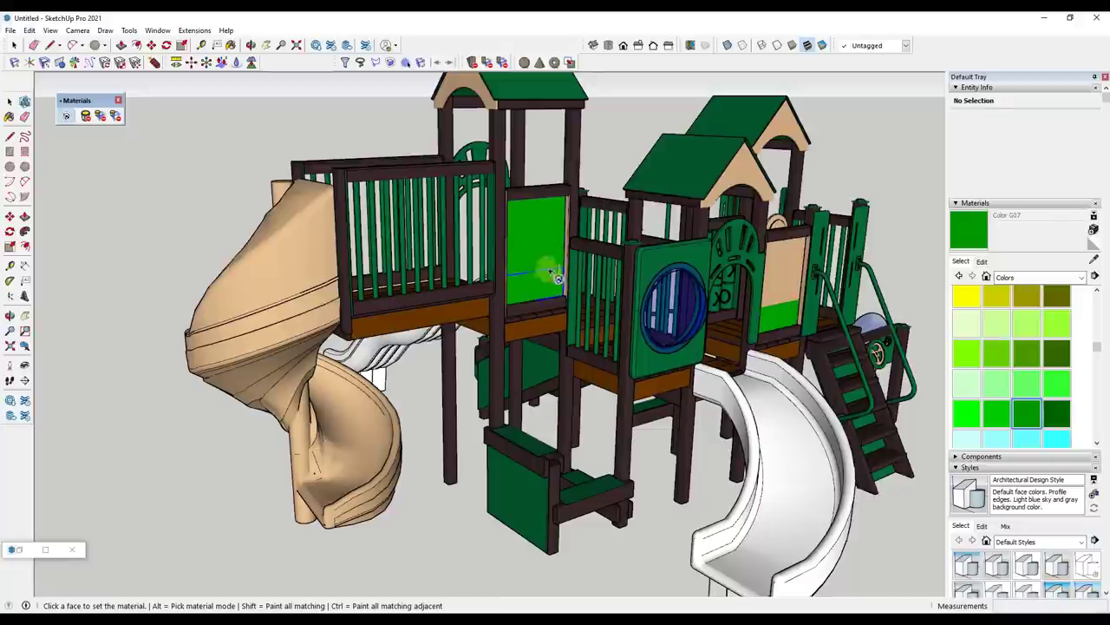
pyautogui.click(783, 297)
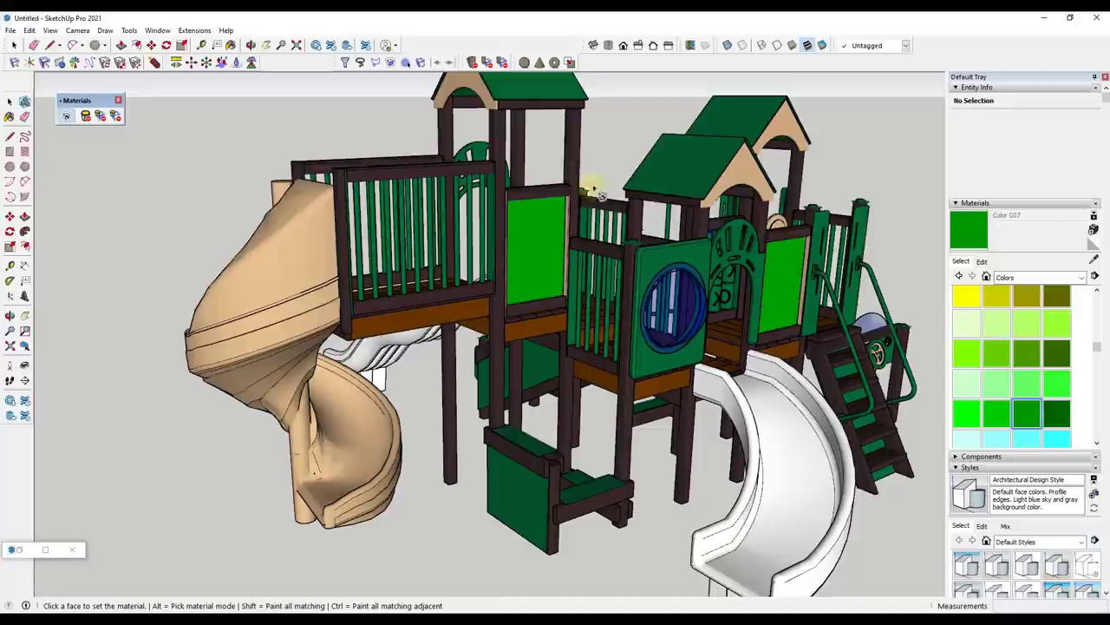
pyautogui.click(757, 184)
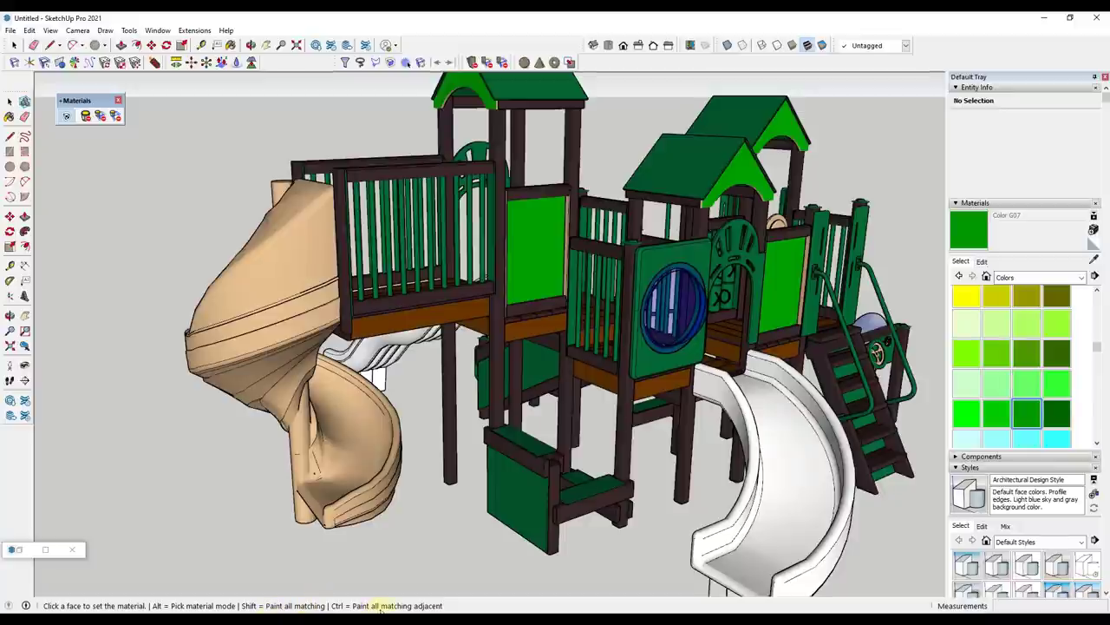
# Choose Color A08 and apply it with Deep Paint Faces to one full baluster of the railing beside the spiral slide
pyautogui.scroll(5, 1030, 353)
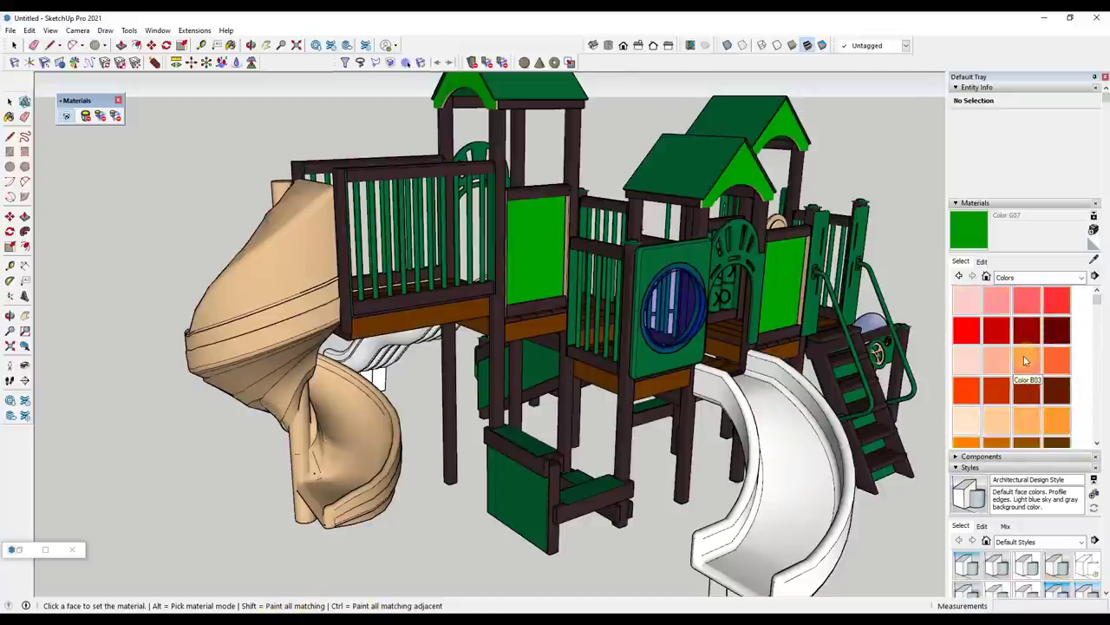
pyautogui.click(1054, 334)
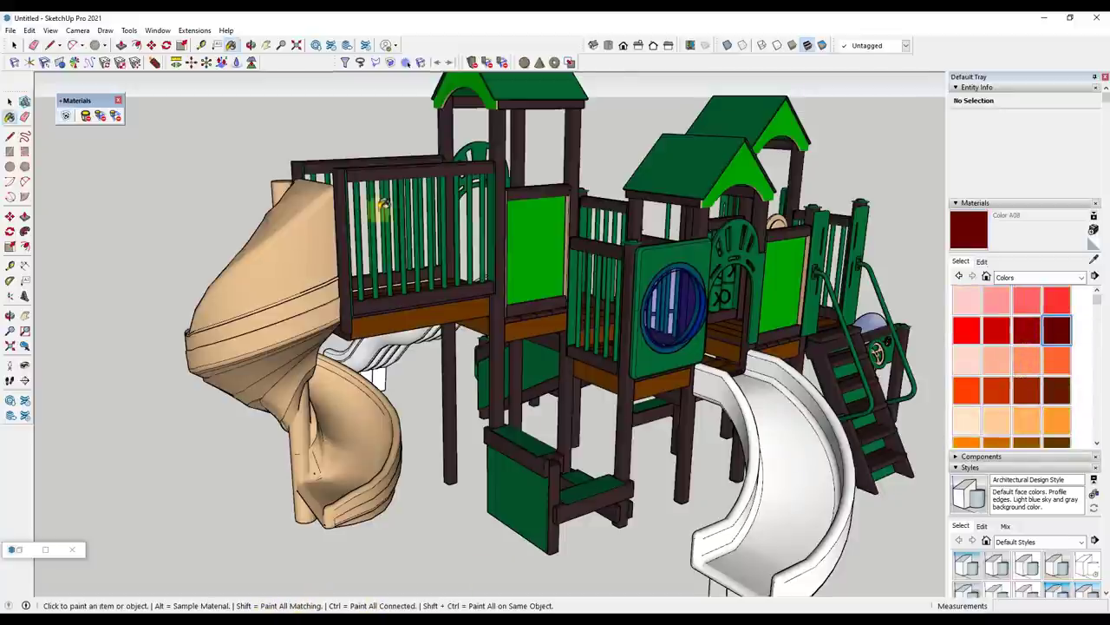
pyautogui.scroll(4, 381, 206)
pyautogui.scroll(-4, 389, 208)
pyautogui.scroll(4, 347, 216)
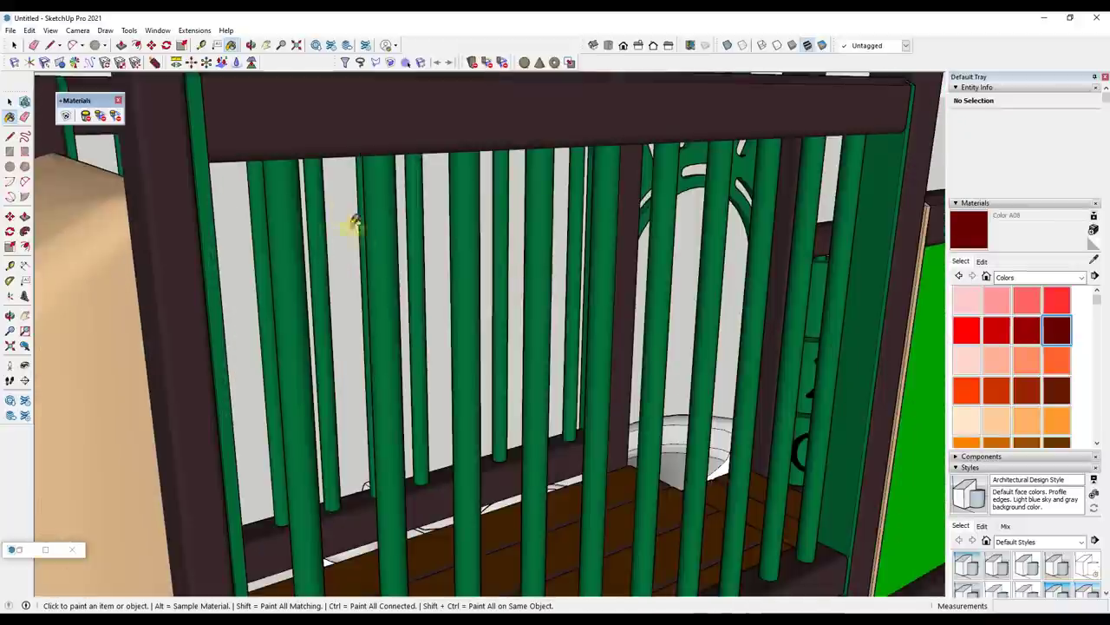
pyautogui.keyDown('alt'); pyautogui.click(395, 503); pyautogui.keyUp('alt')
pyautogui.moveTo(394, 503); pyautogui.dragTo(189, 199, button='middle')
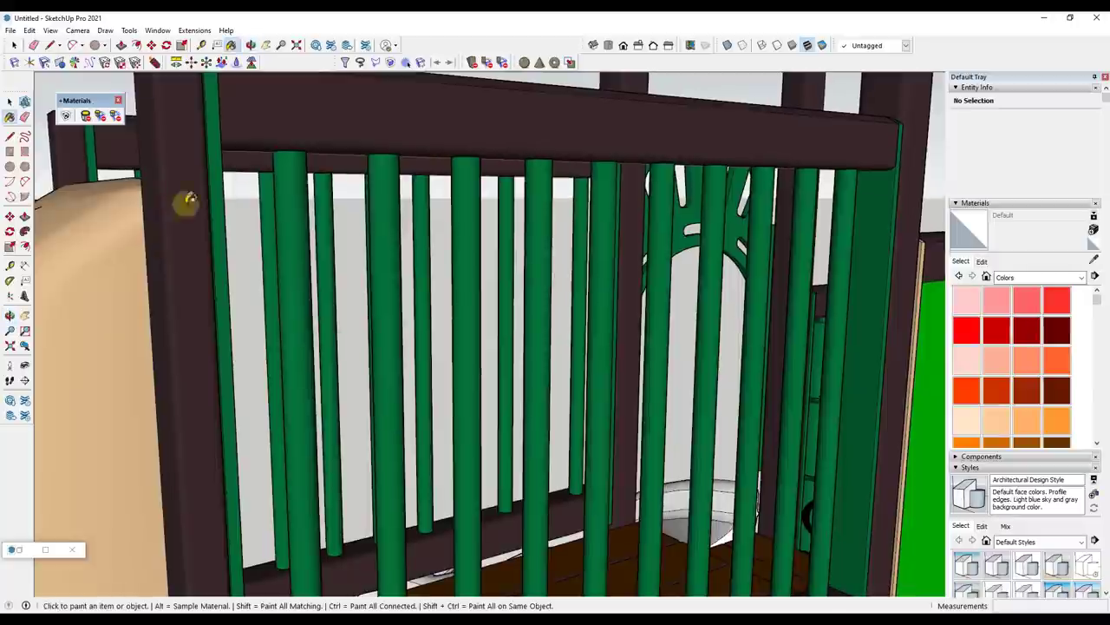
pyautogui.click(66, 116)
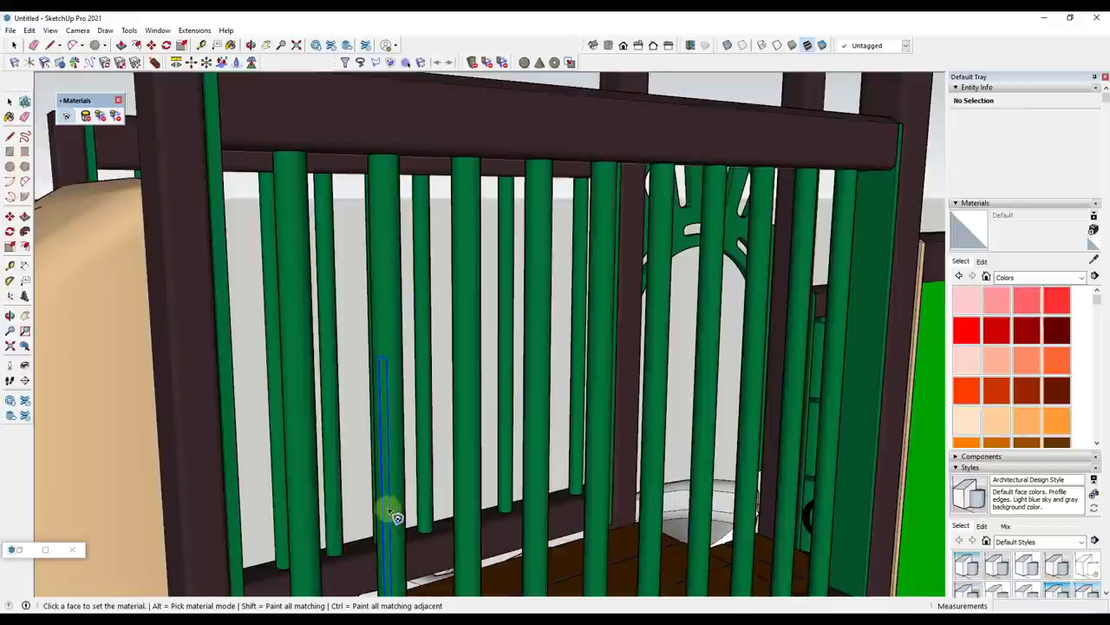
pyautogui.click(1057, 327)
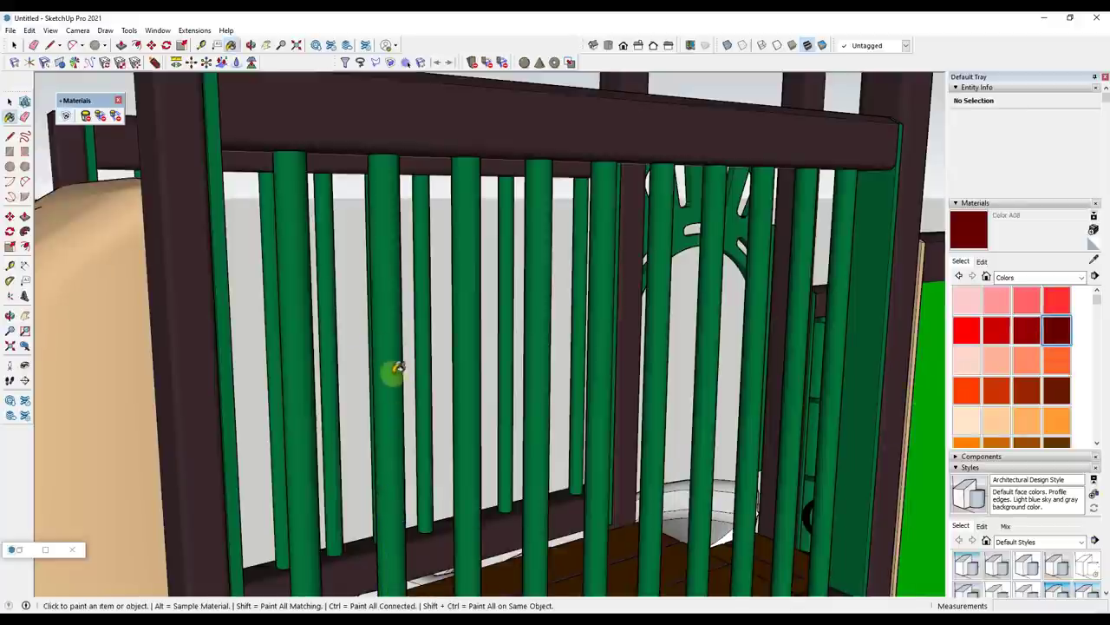
pyautogui.click(387, 499)
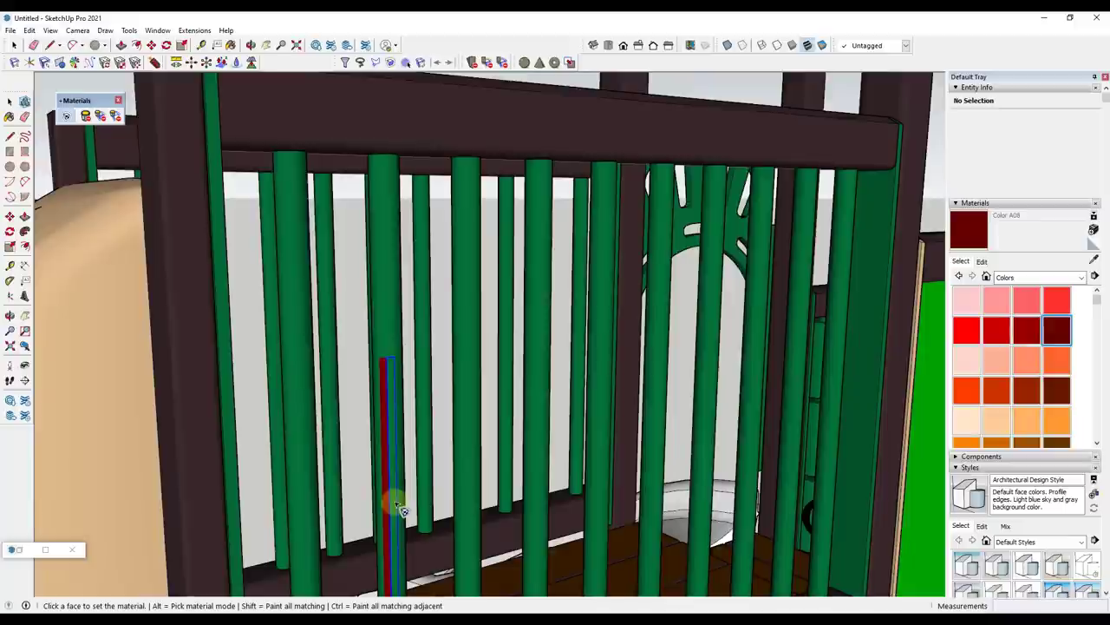
pyautogui.click(398, 501)
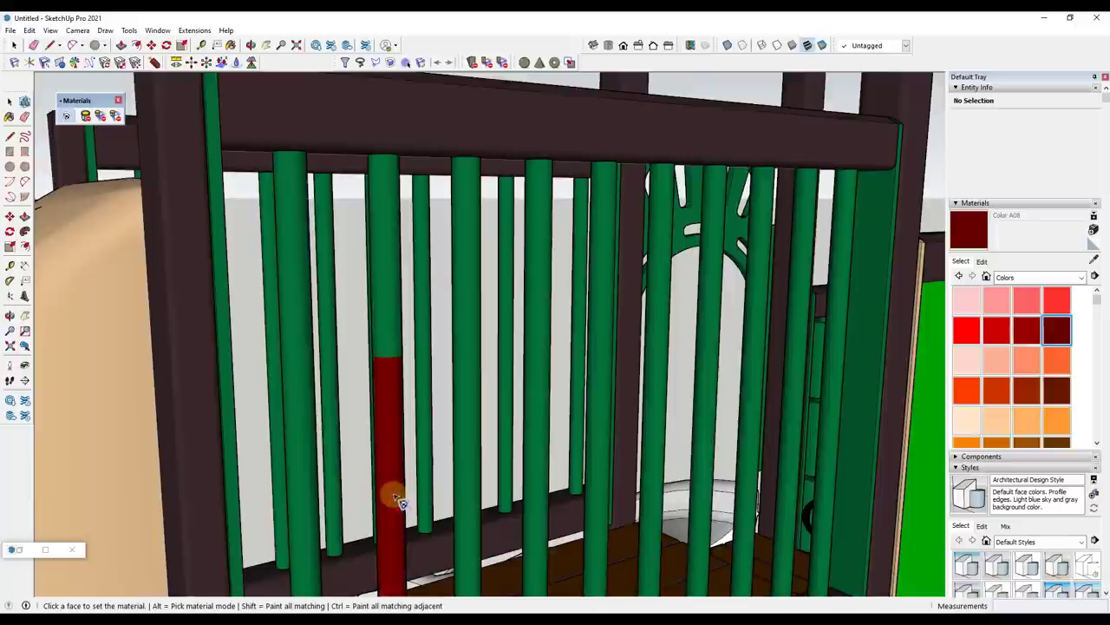
pyautogui.click(395, 340)
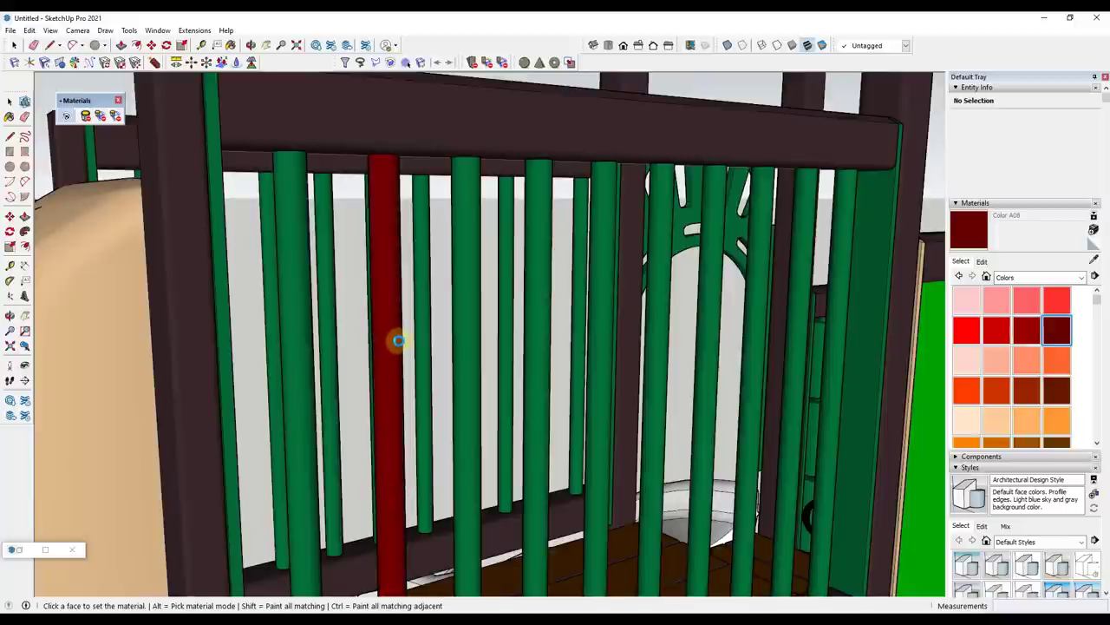
# Deep-paint all matching baluster faces in the railing beside the spiral slide with Color A08, covering their lower and upper parts
pyautogui.scroll(-2, 390, 330)
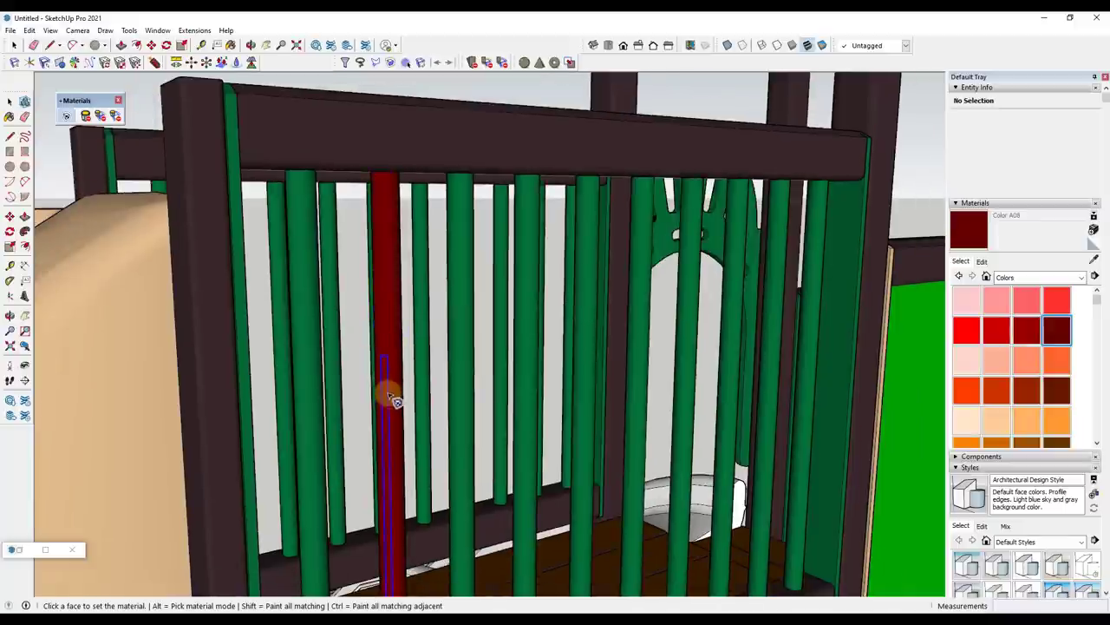
pyautogui.scroll(-2, 391, 395)
pyautogui.moveTo(441, 379)
pyautogui.mouseDown(button='middle')
pyautogui.moveTo(411, 376)
pyautogui.moveTo(438, 381)
pyautogui.mouseUp(button='middle')
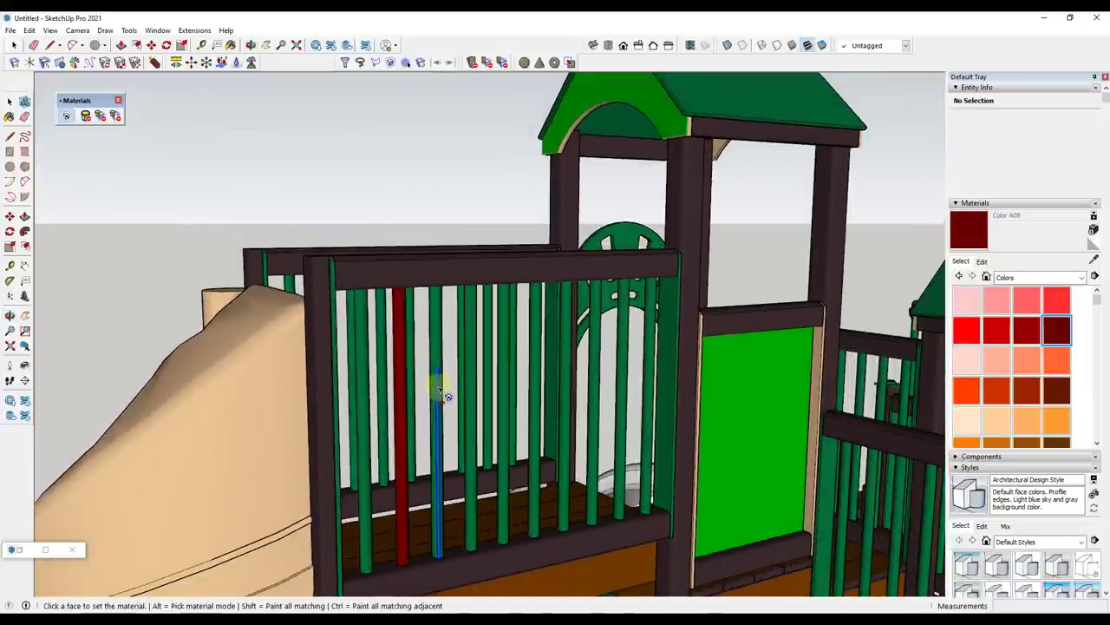
pyautogui.keyDown('shift'); pyautogui.click(440, 392); pyautogui.keyUp('shift')
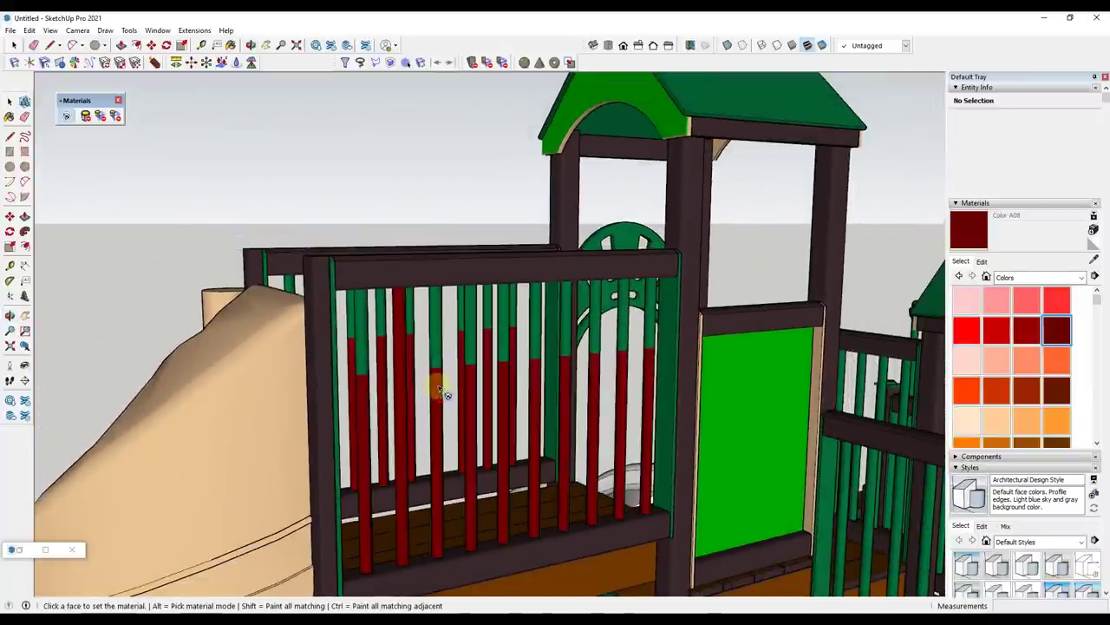
pyautogui.keyDown('shift'); pyautogui.click(444, 364); pyautogui.keyUp('shift')
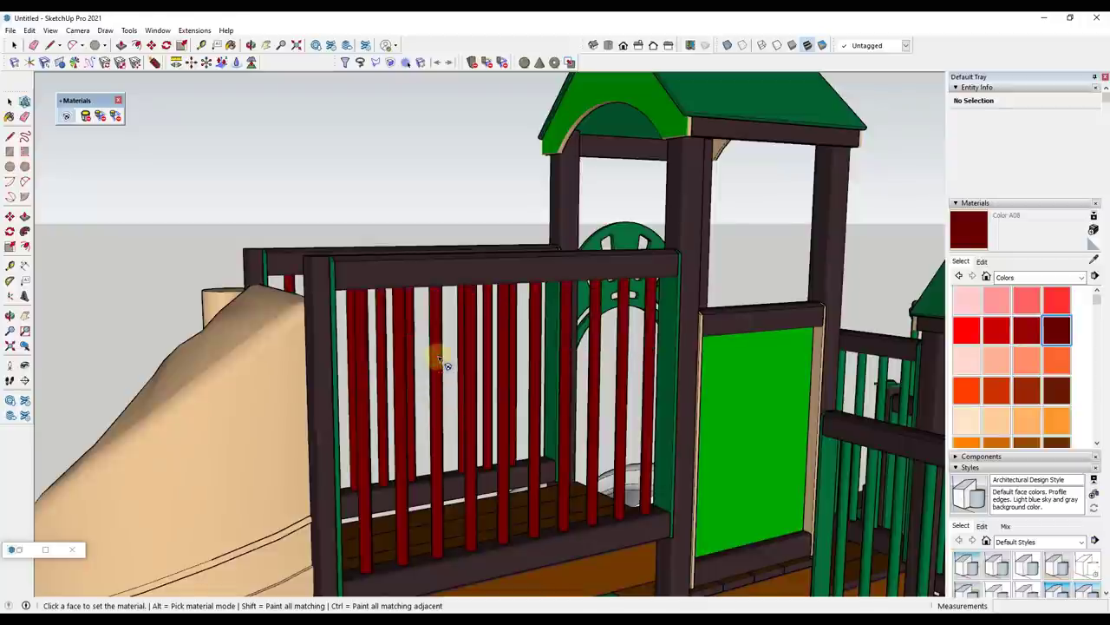
# Deep-paint all matching baluster faces in the railing beside the round-window panel with Color A08, then leave the tool
pyautogui.scroll(-4, 443, 364)
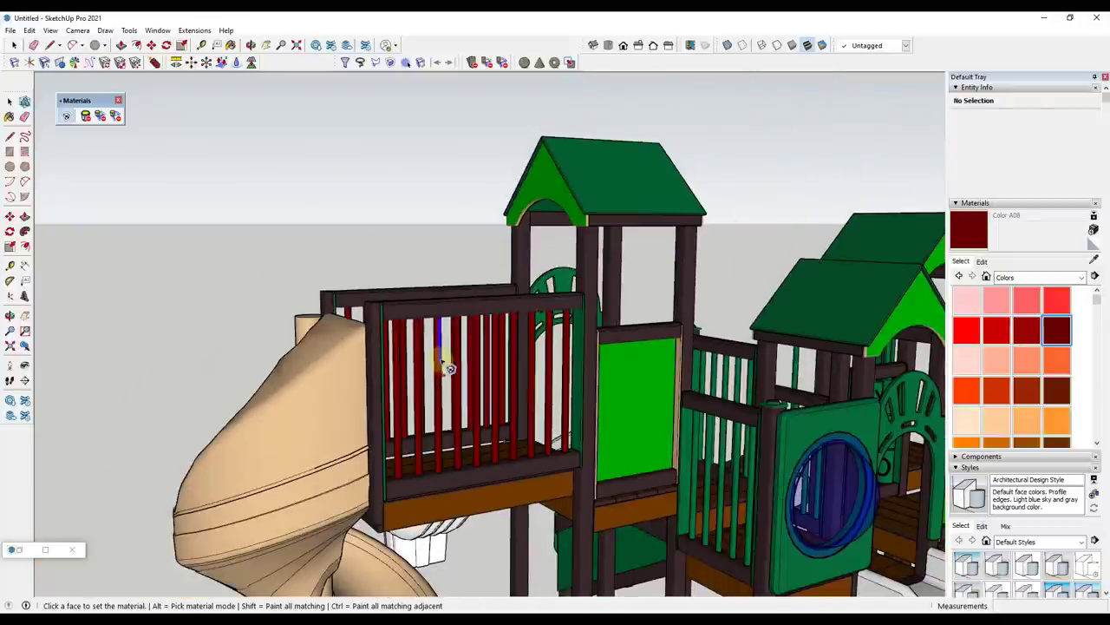
pyautogui.keyDown('shift'); pyautogui.click(713, 473); pyautogui.keyUp('shift')
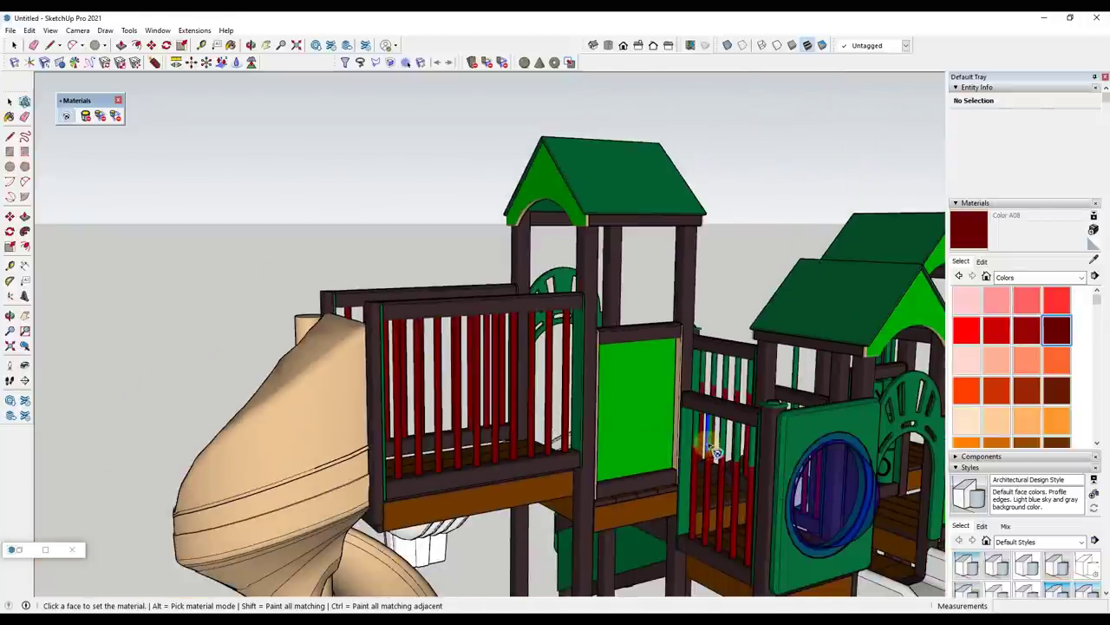
pyautogui.keyDown('shift'); pyautogui.click(708, 438); pyautogui.keyUp('shift')
pyautogui.scroll(-3, 628, 403)
pyautogui.scroll(-2, 628, 403)
pyautogui.moveTo(628, 404); pyautogui.dragTo(408, 317, button='middle')
pyautogui.scroll(3, 398, 310)
pyautogui.scroll(2, 397, 311)
pyautogui.press('space')
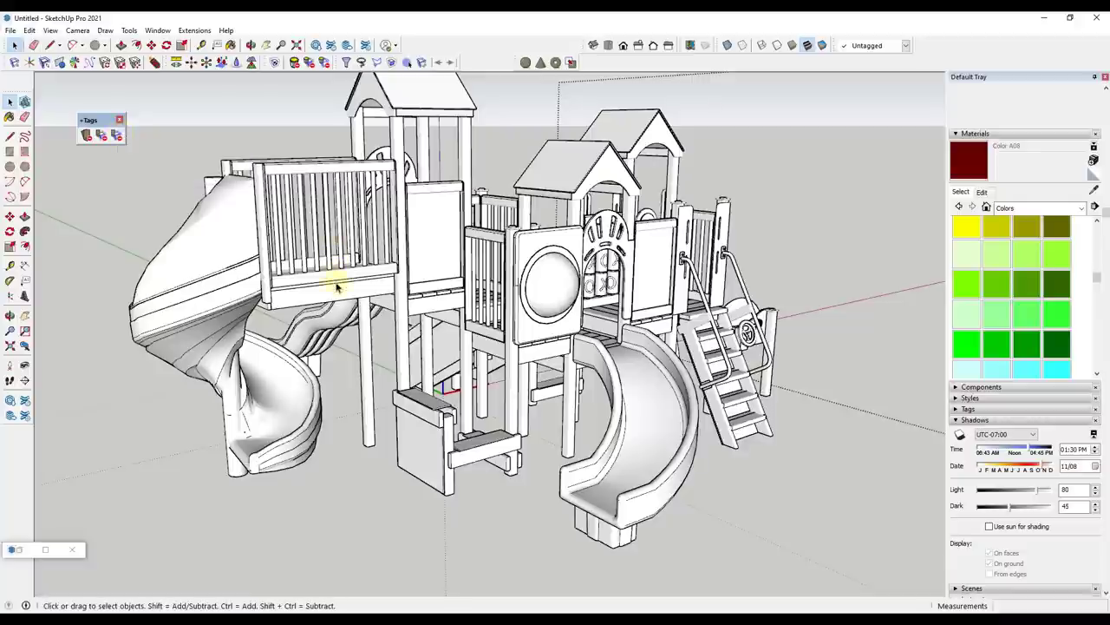
# Select all seven boxes beside the playground and use Filter Selection to keep only the groups selected
pyautogui.scroll(-3, 338, 288)
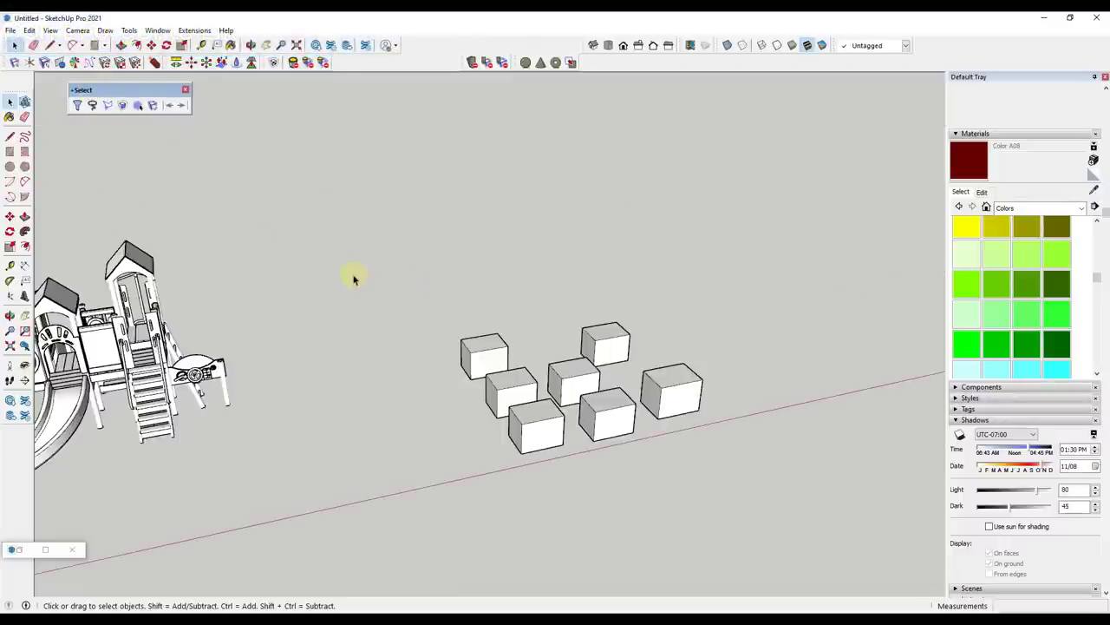
pyautogui.click(78, 106)
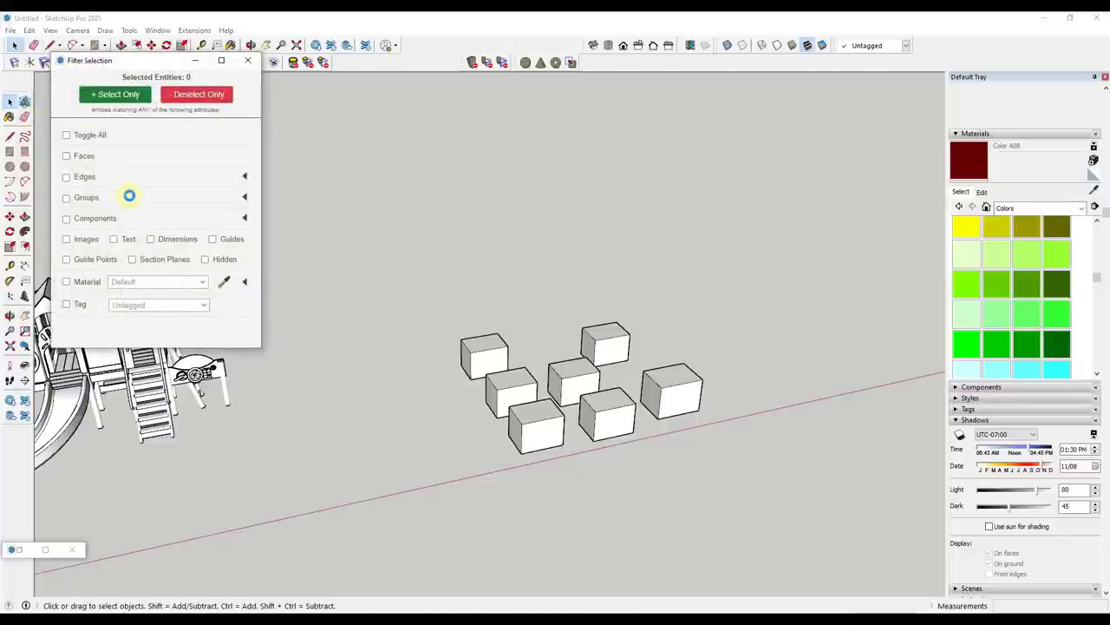
pyautogui.moveTo(425, 267); pyautogui.dragTo(793, 482)
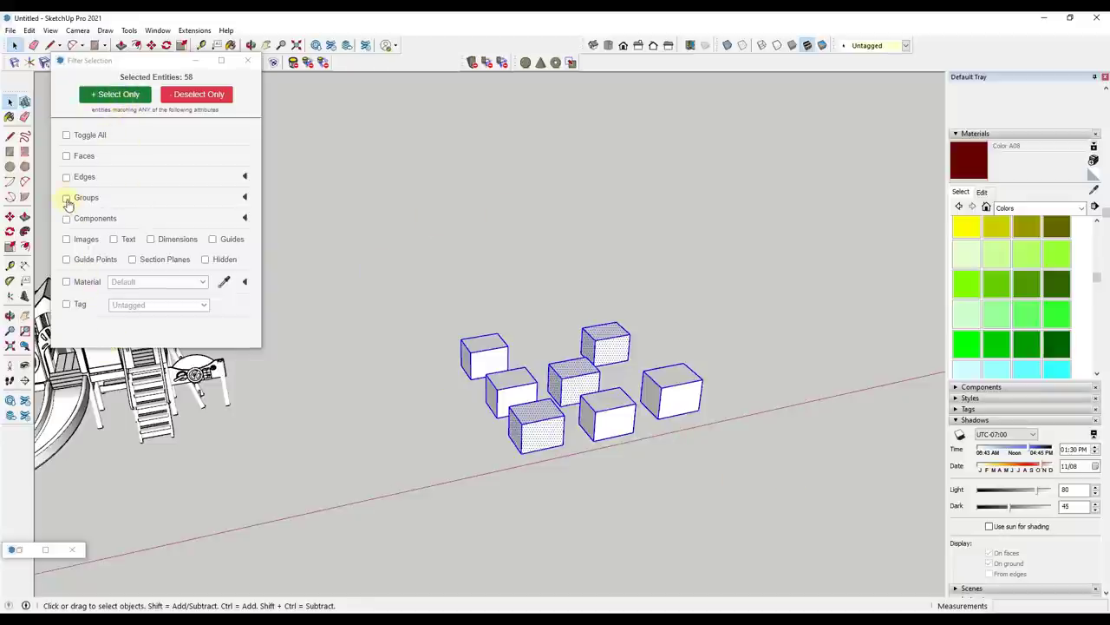
pyautogui.click(65, 198)
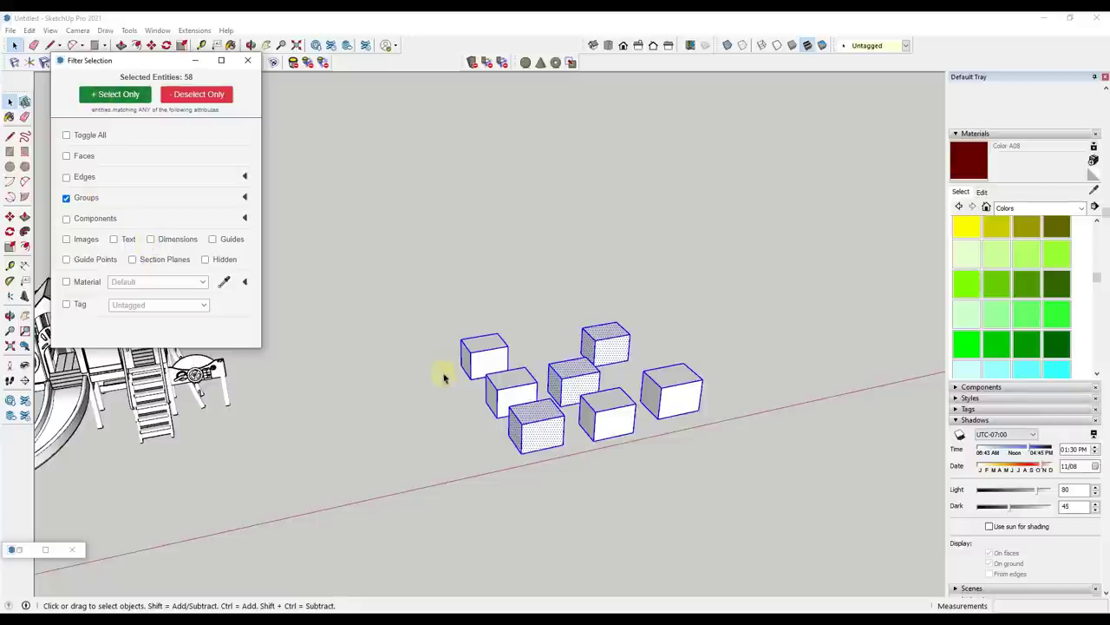
pyautogui.click(96, 94)
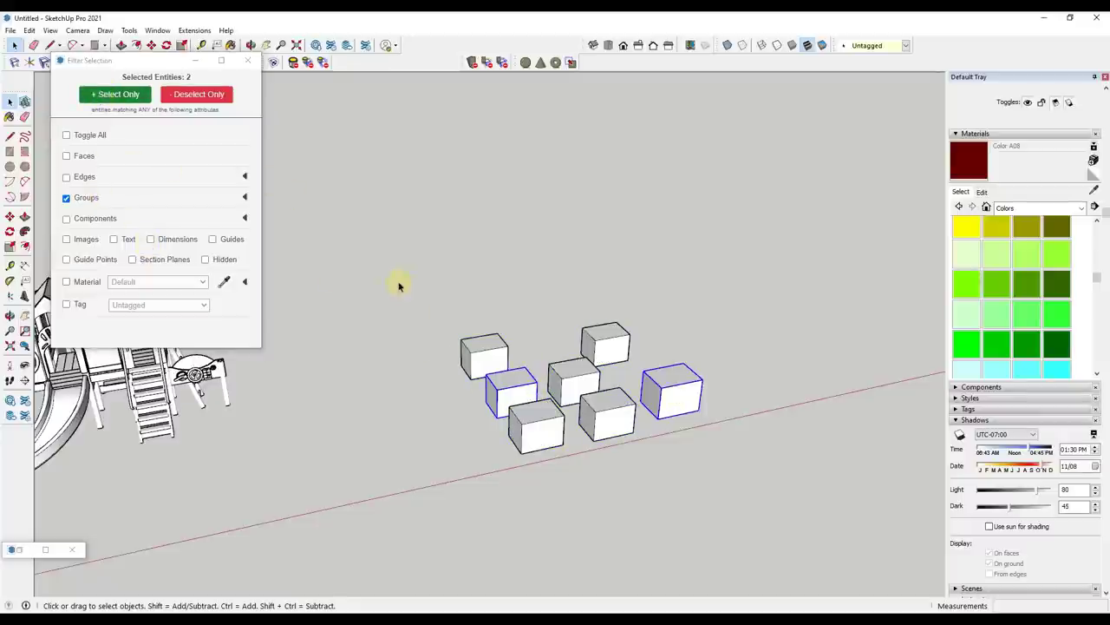
# Reselect all the boxes and filter the selection to Components only
pyautogui.moveTo(397, 283); pyautogui.dragTo(838, 545)
pyautogui.click(67, 197)
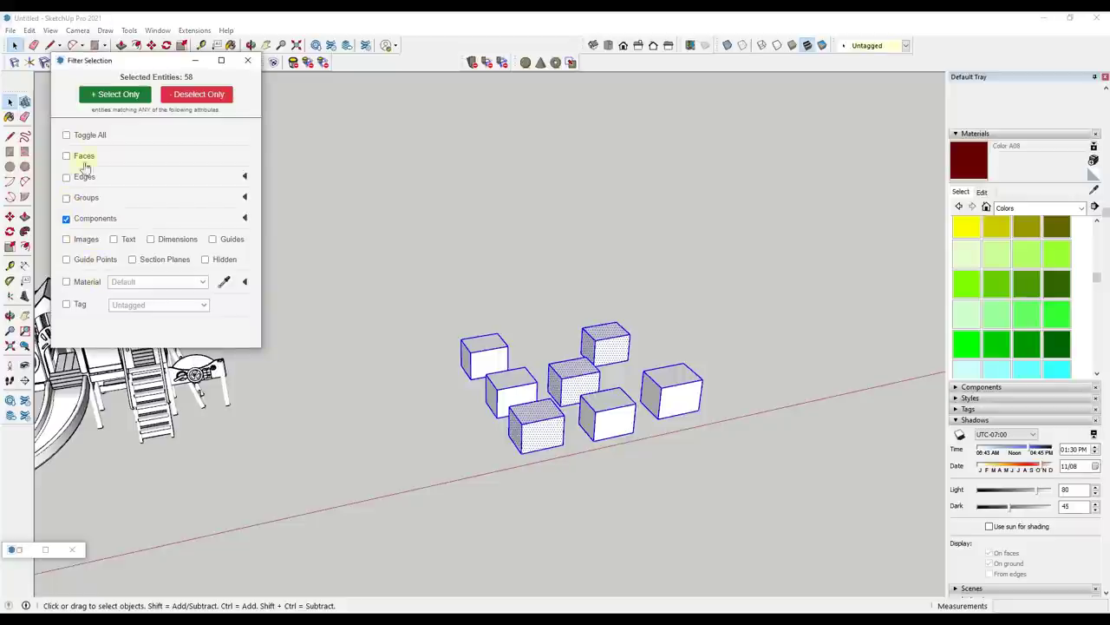
pyautogui.click(115, 94)
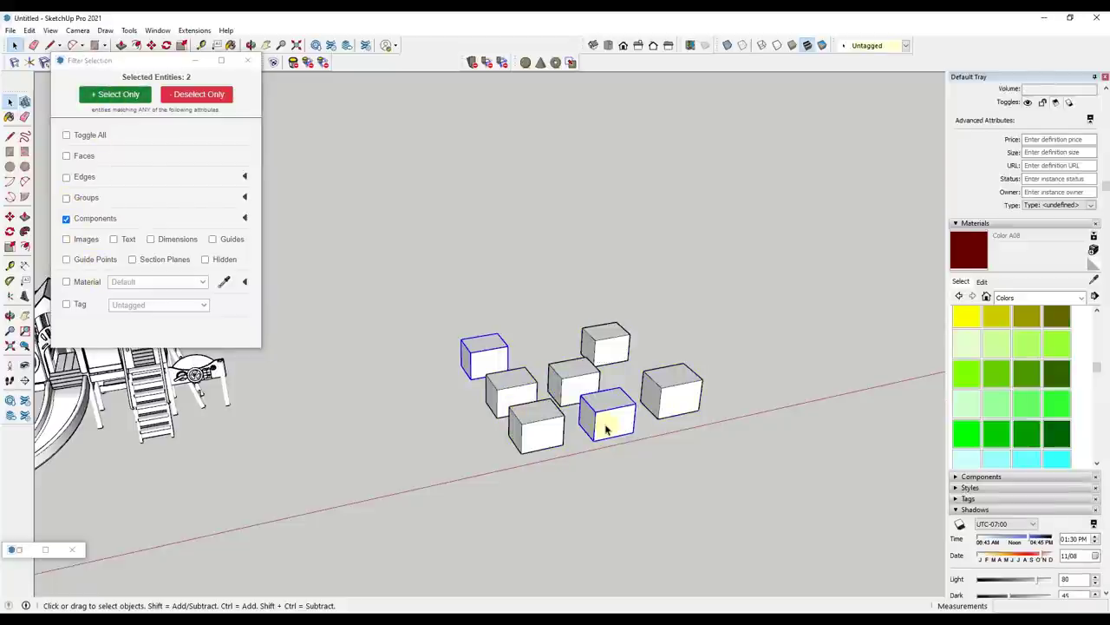
# Reselect all seven boxes and filter the selection to Edges only
pyautogui.moveTo(437, 290); pyautogui.dragTo(729, 493)
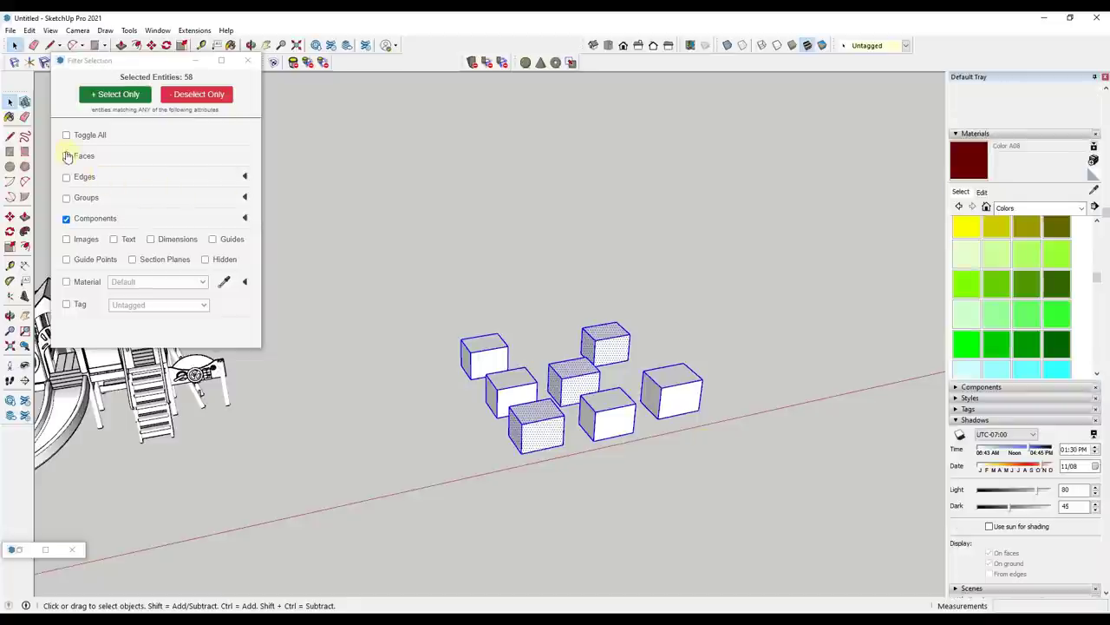
pyautogui.click(65, 221)
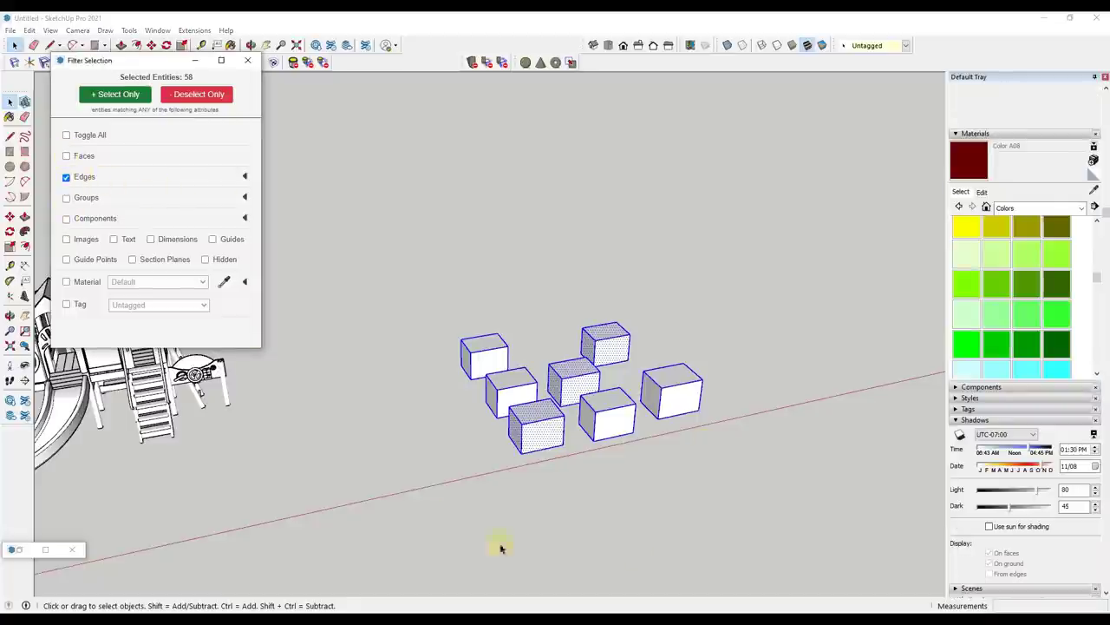
pyautogui.moveTo(500, 548); pyautogui.dragTo(843, 446, button='middle')
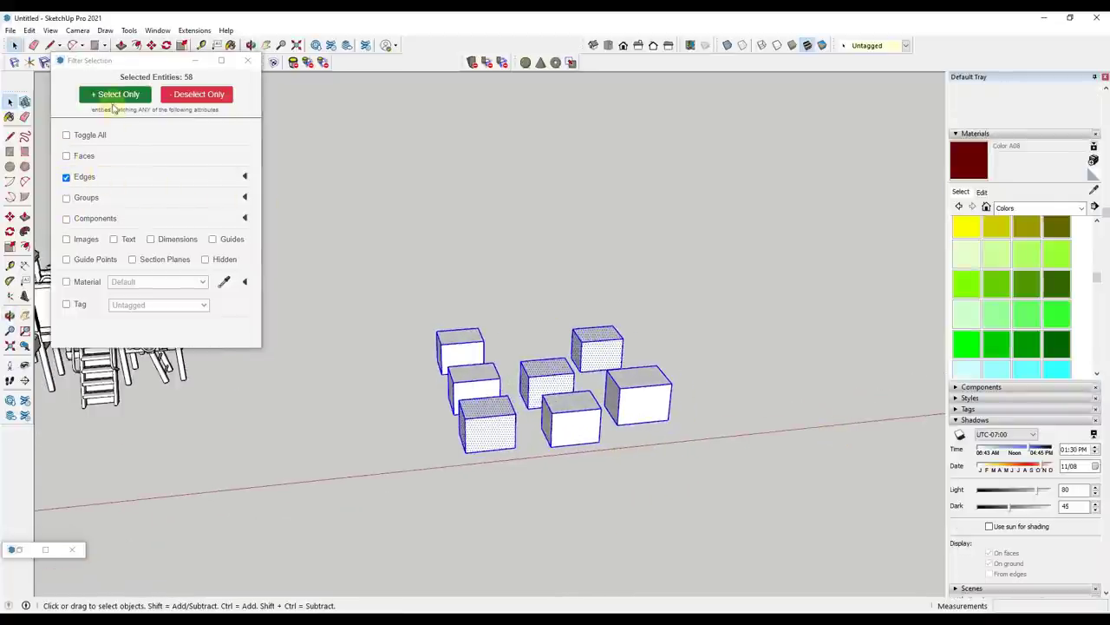
pyautogui.click(113, 100)
# Copy the selected edges about 18' 4 11/16" along the red axis, clear of the boxes
pyautogui.press('m')
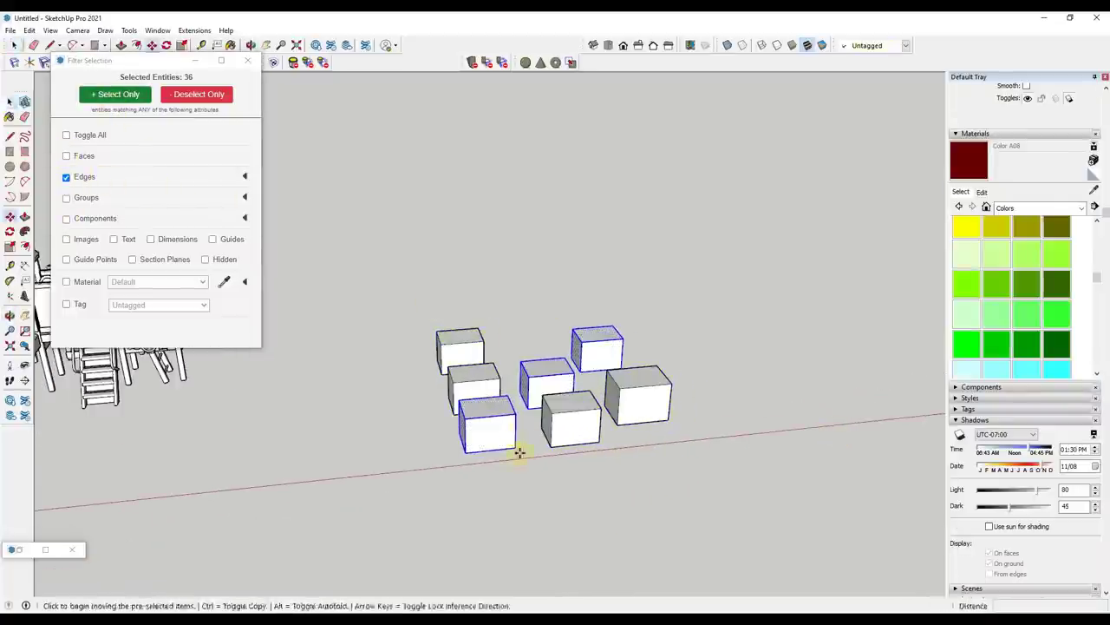
pyautogui.click(465, 452)
pyautogui.press('ctrl')
pyautogui.click(772, 423)
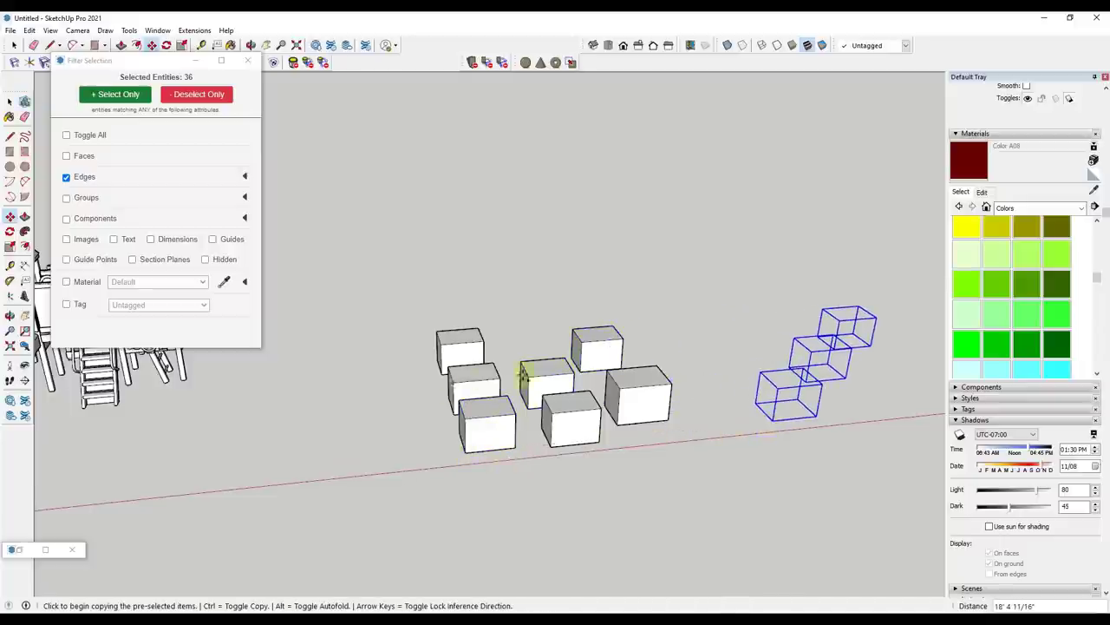
# Select the original seven boxes again and filter the selection to Faces only
pyautogui.moveTo(524, 373); pyautogui.dragTo(608, 347, button='middle')
pyautogui.press('space')
pyautogui.moveTo(349, 287); pyautogui.dragTo(720, 505)
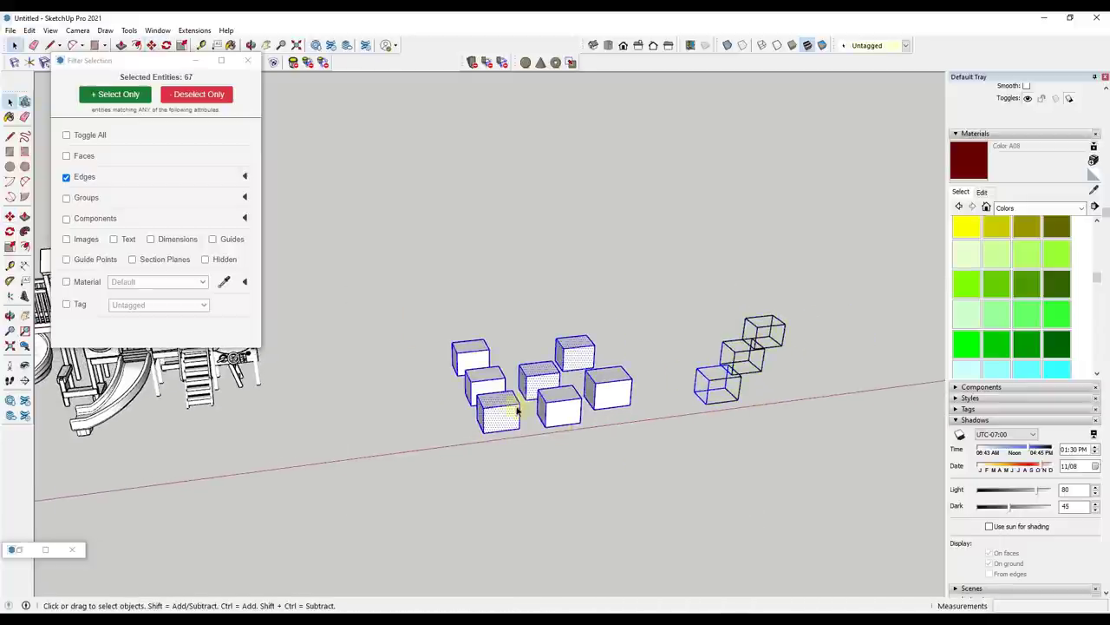
pyautogui.click(67, 180)
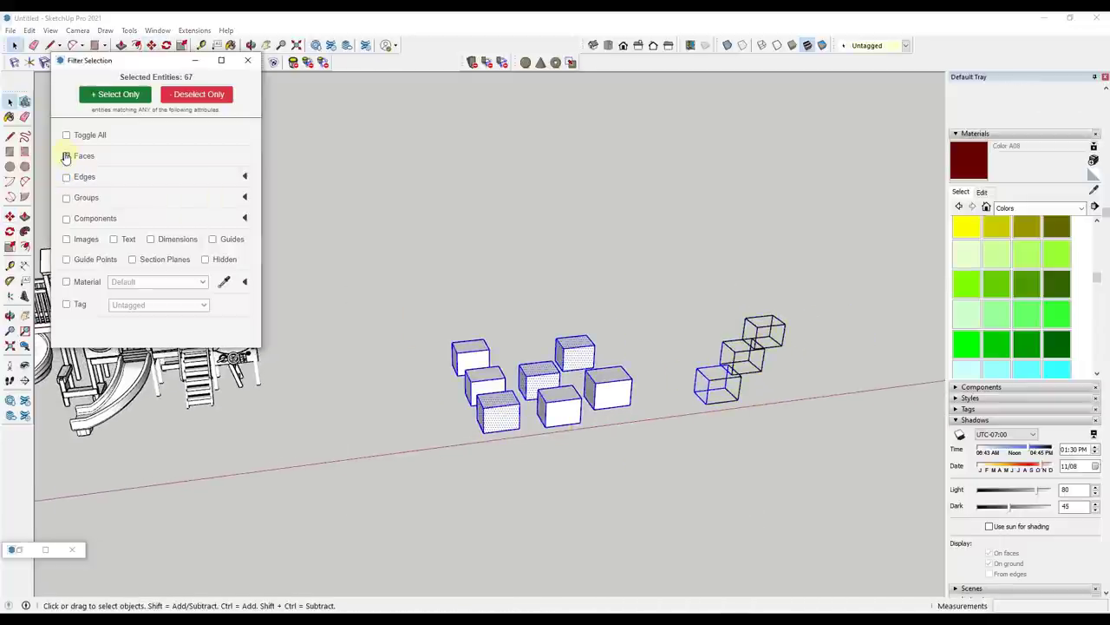
pyautogui.click(66, 157)
pyautogui.click(115, 94)
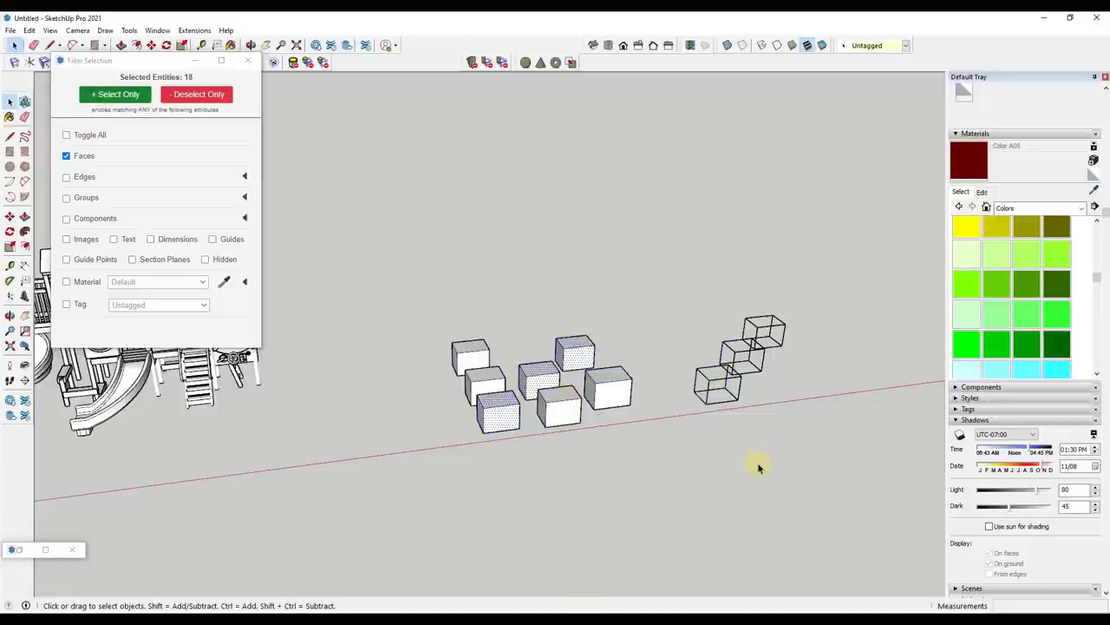
pyautogui.scroll(3, 614, 445)
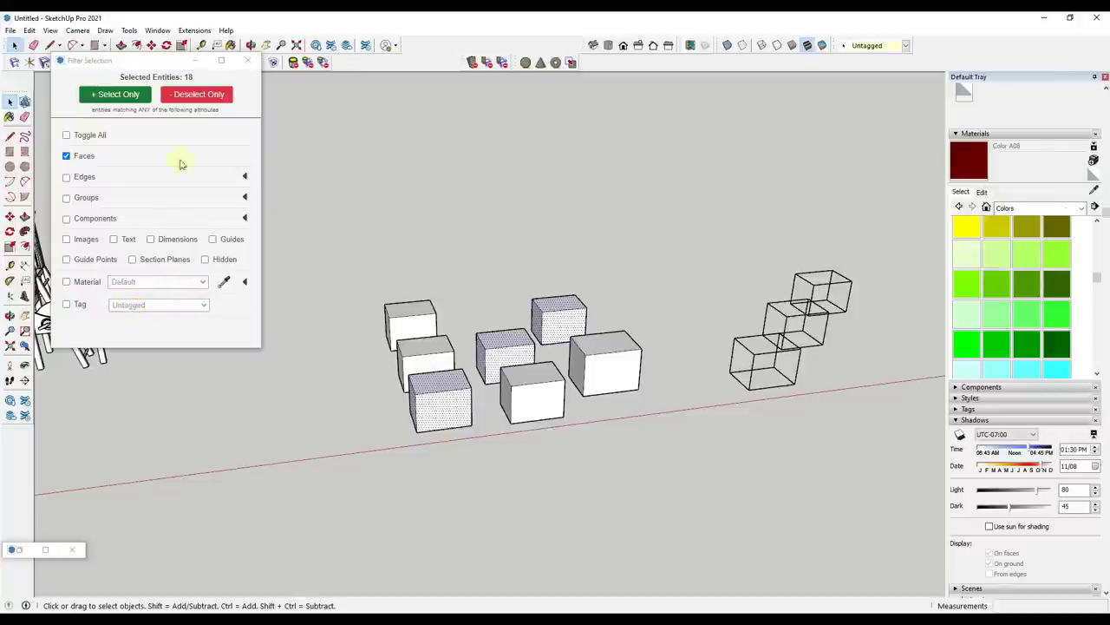
# Close Filter Selection and lasso-select the three loose boxes together with the adjacent group box
pyautogui.click(248, 60)
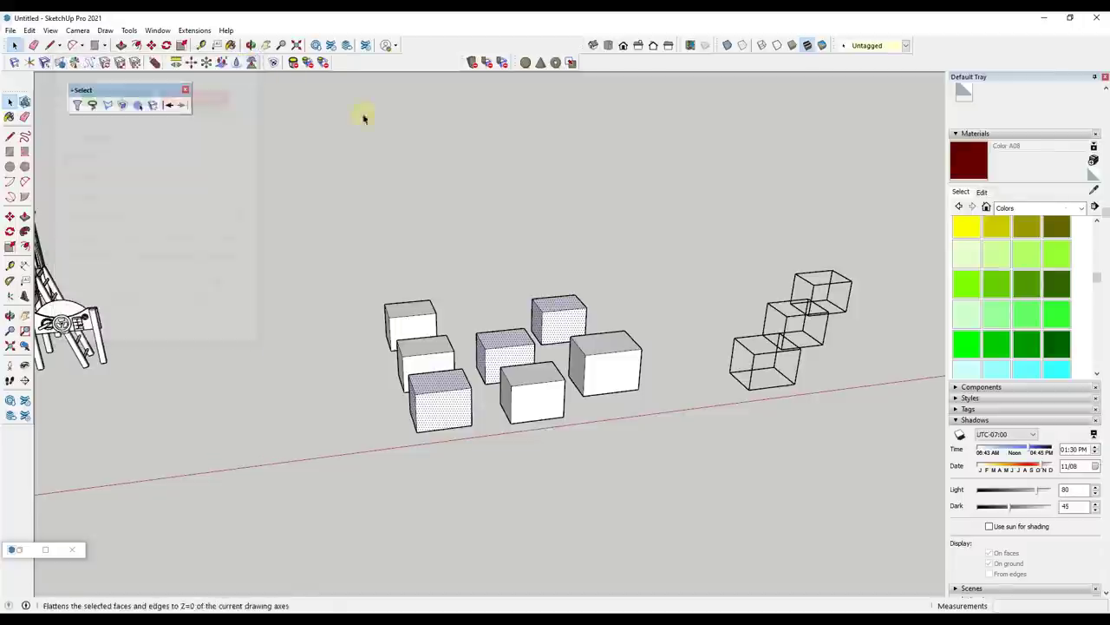
pyautogui.click(93, 106)
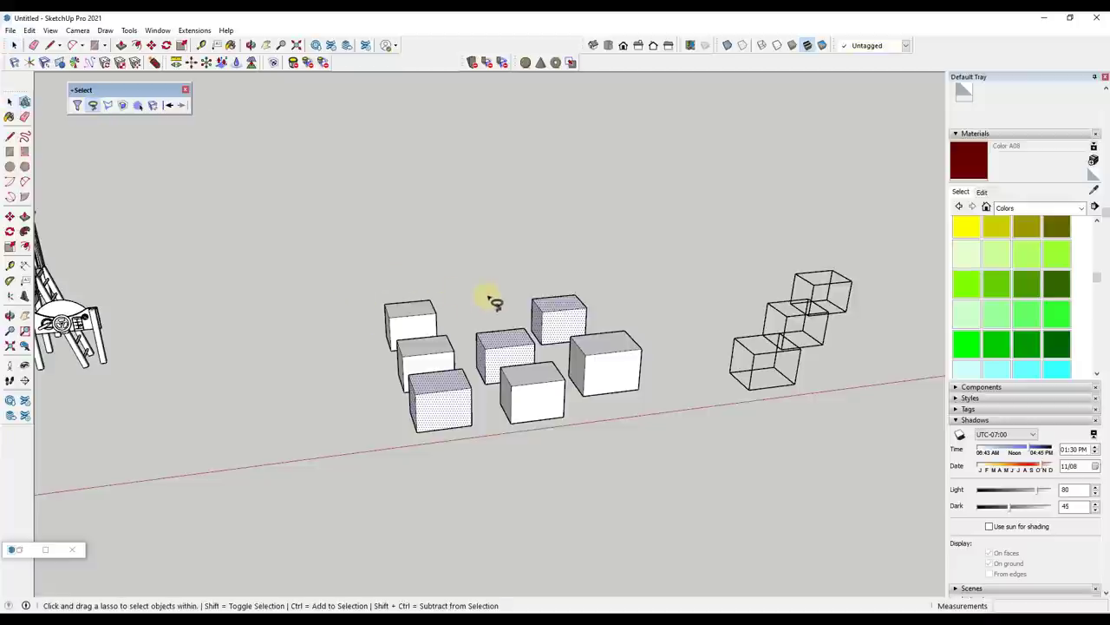
pyautogui.moveTo(491, 300)
pyautogui.mouseDown()
pyautogui.moveTo(386, 341)
pyautogui.moveTo(354, 453)
pyautogui.moveTo(551, 450)
pyautogui.moveTo(565, 372)
pyautogui.moveTo(602, 322)
pyautogui.moveTo(471, 265)
pyautogui.moveTo(503, 282)
pyautogui.mouseUp()
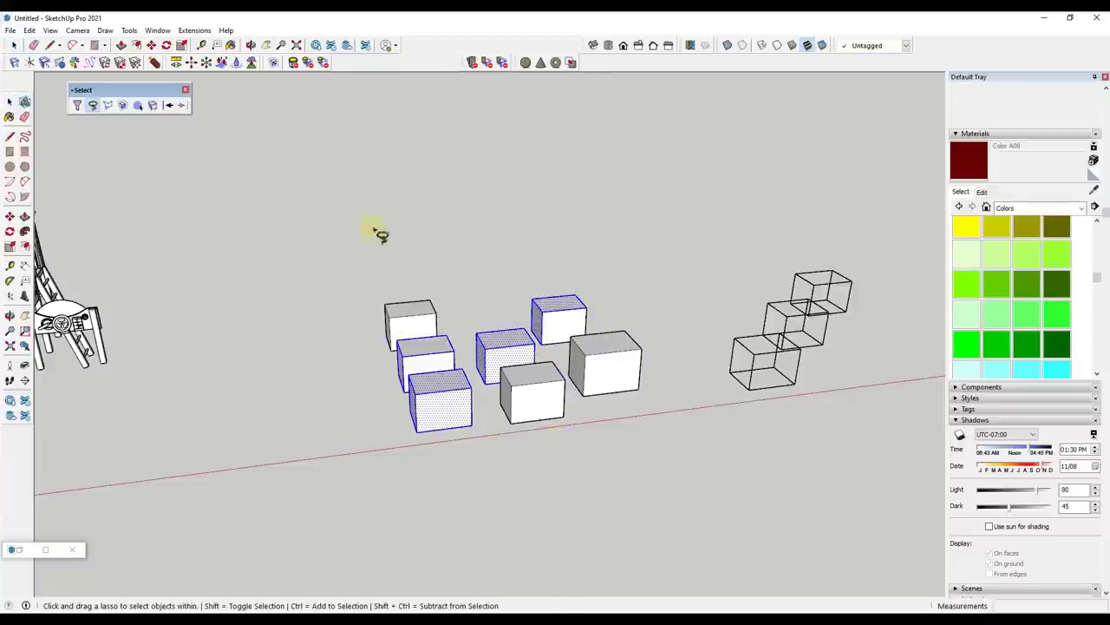
# Draw a polygon selection around the group box and the three loose boxes, skirting the front component box
pyautogui.click(107, 105)
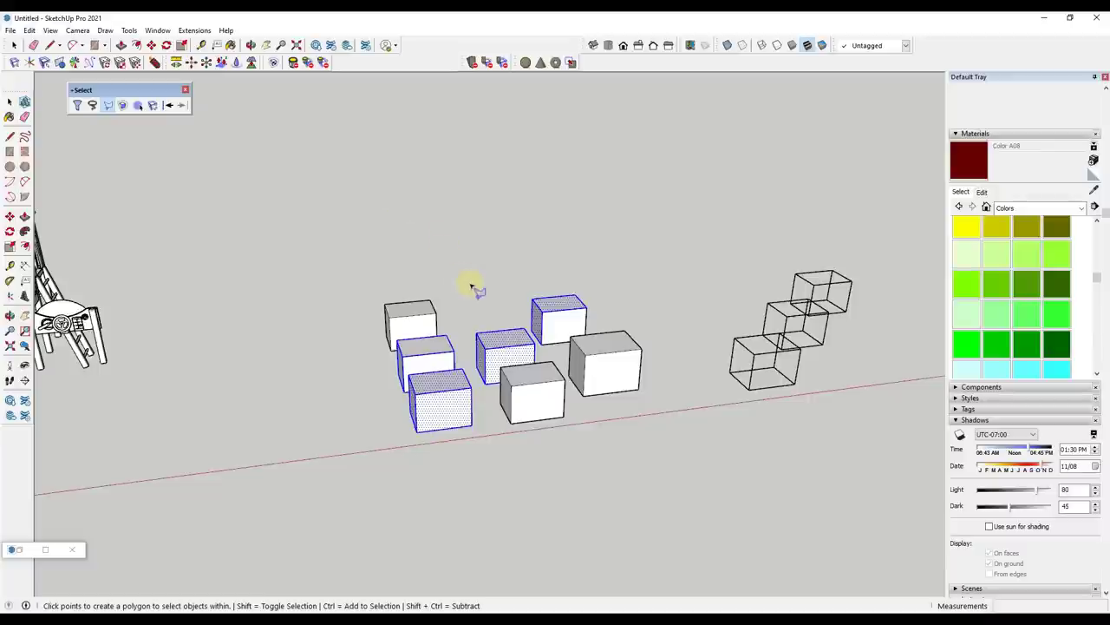
pyautogui.click(371, 338)
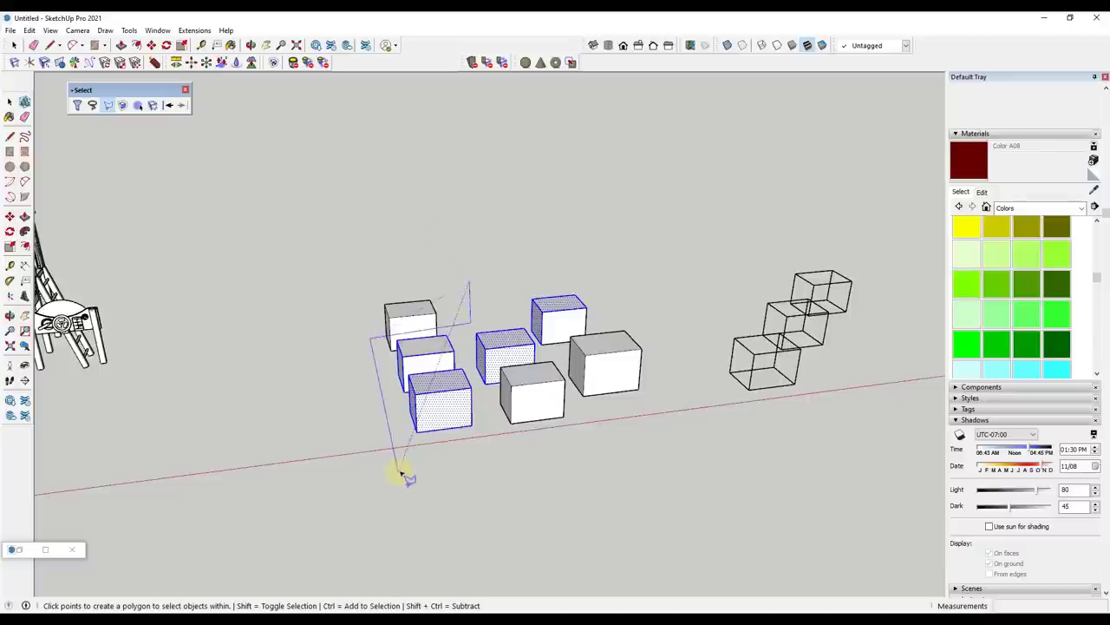
pyautogui.click(399, 471)
pyautogui.click(505, 453)
pyautogui.click(487, 396)
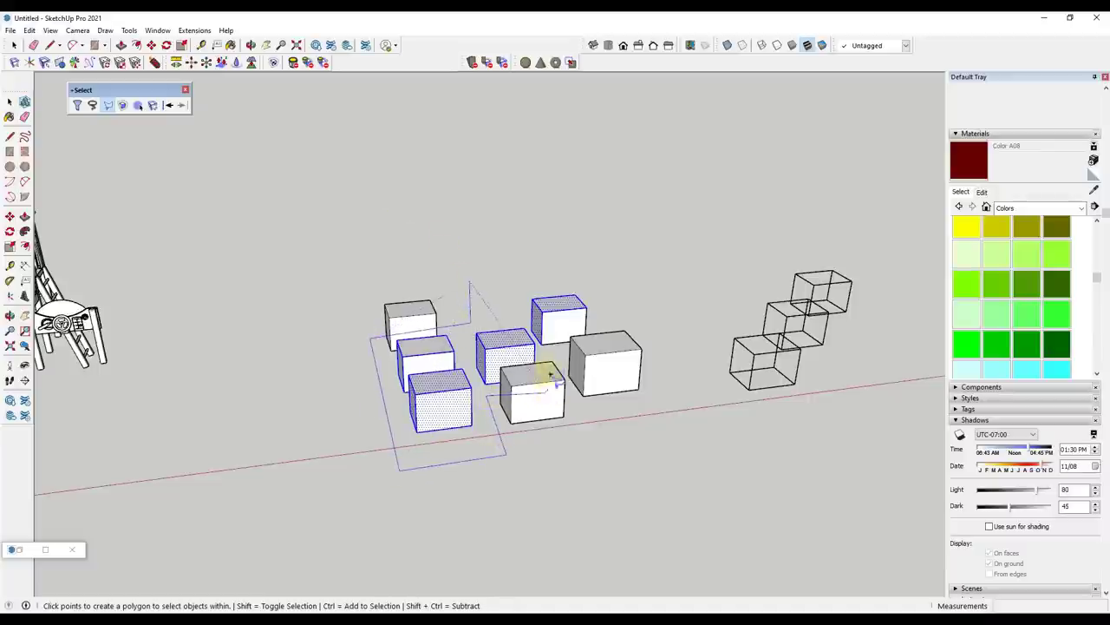
pyautogui.click(548, 391)
pyautogui.click(545, 355)
pyautogui.click(607, 351)
pyautogui.doubleClick(608, 265)
# Draw a tighter polygon selection that encloses only the three loose boxes, and leave the tool
pyautogui.click(464, 310)
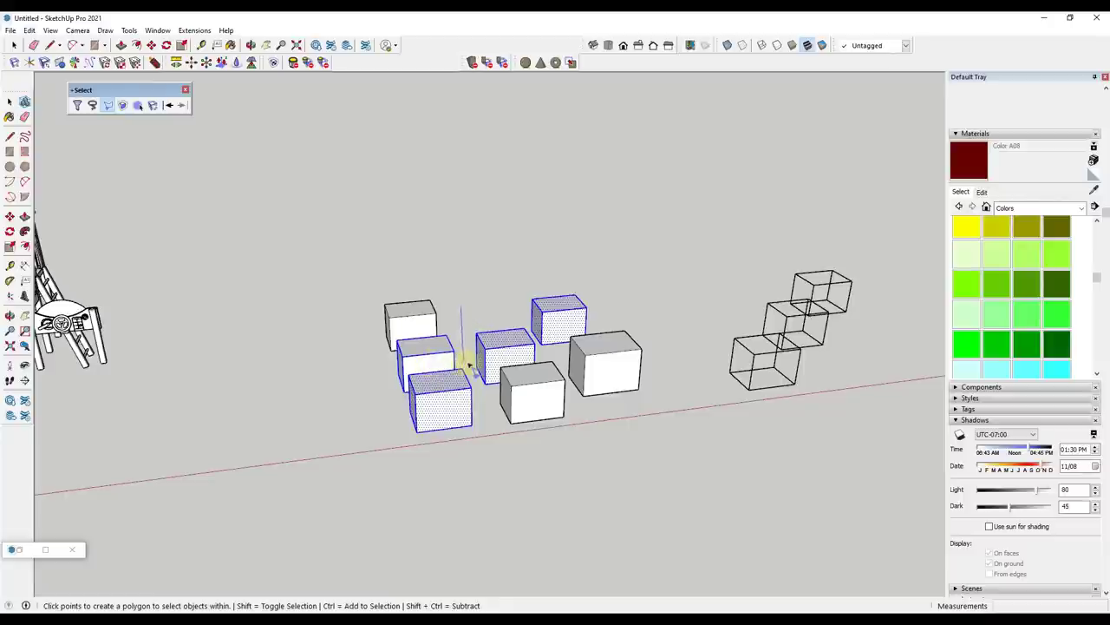
pyautogui.click(391, 374)
pyautogui.click(397, 444)
pyautogui.click(550, 362)
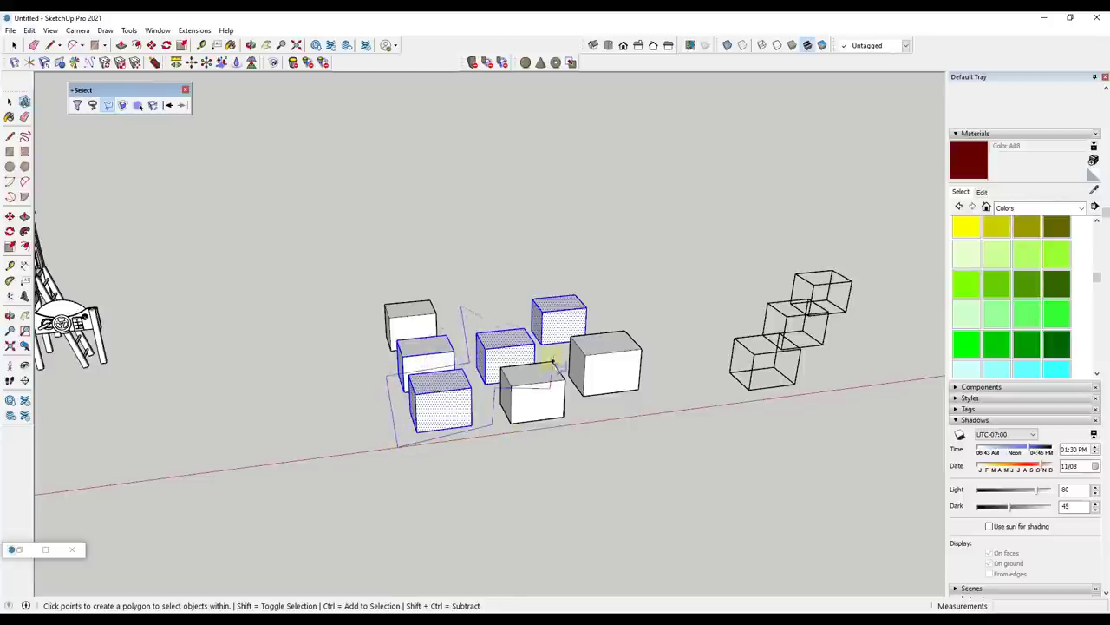
pyautogui.doubleClick(578, 273)
pyautogui.press('space')
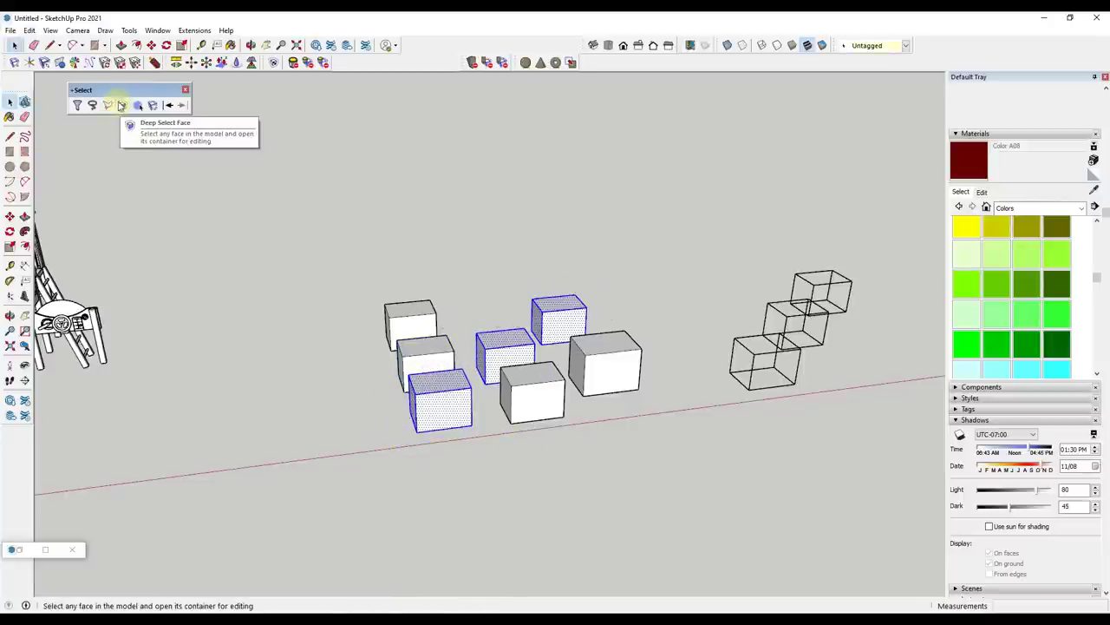
# Use Deep Select Face on the front gable of the playground's middle roof, then leave its editing context
pyautogui.scroll(-2, 701, 249)
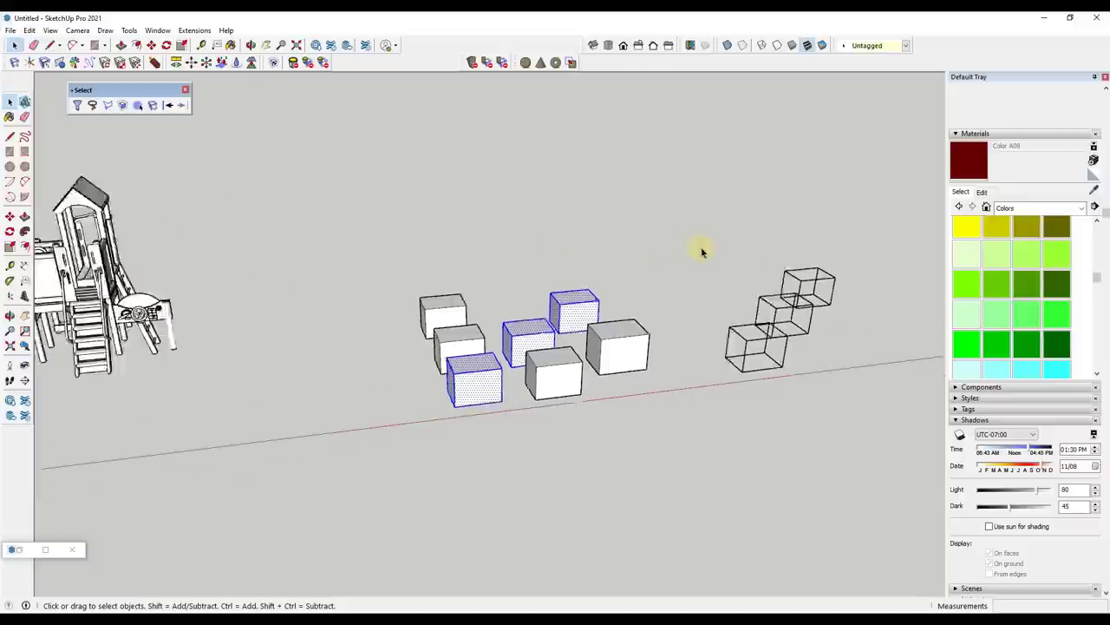
pyautogui.scroll(-3, 248, 211)
pyautogui.scroll(5, 250, 246)
pyautogui.scroll(3, 250, 247)
pyautogui.moveTo(231, 241); pyautogui.dragTo(417, 217, button='middle')
pyautogui.click(124, 106)
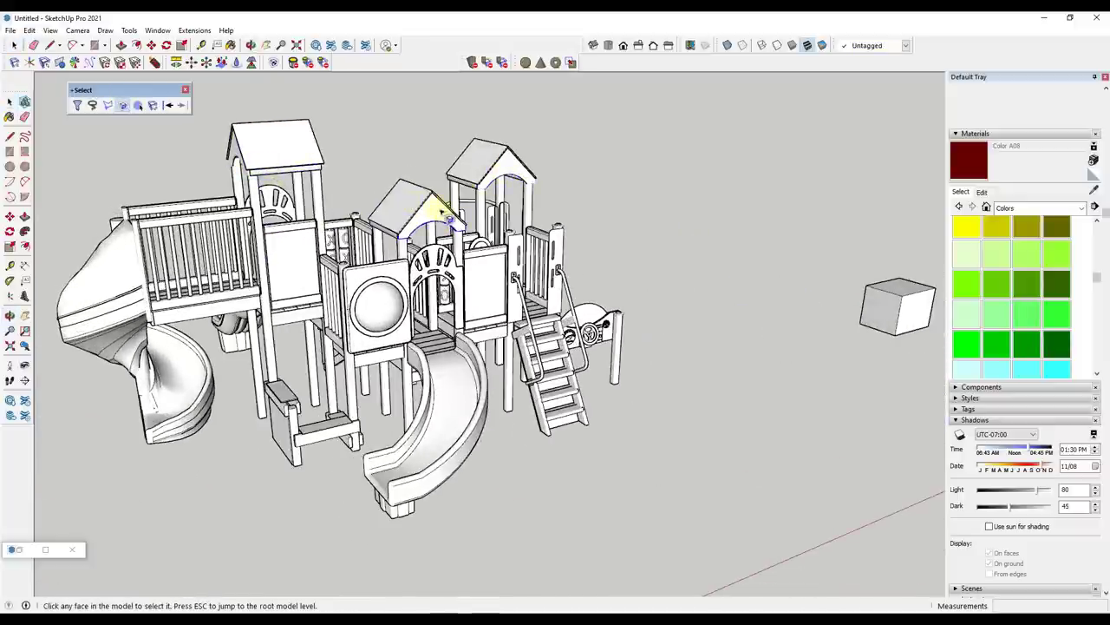
pyautogui.click(434, 211)
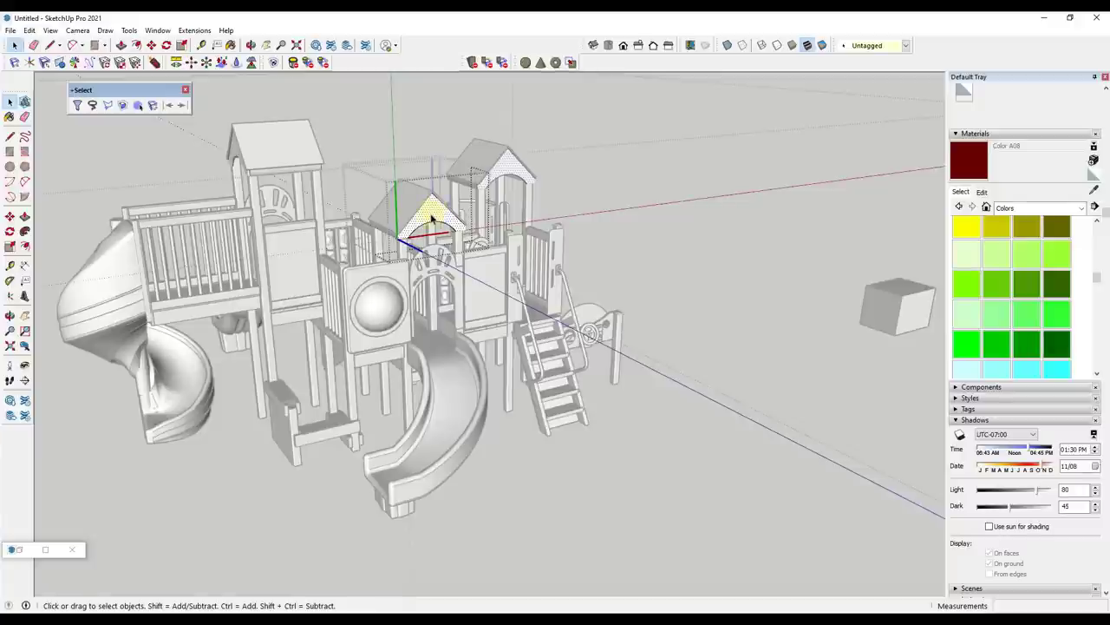
pyautogui.click(608, 196)
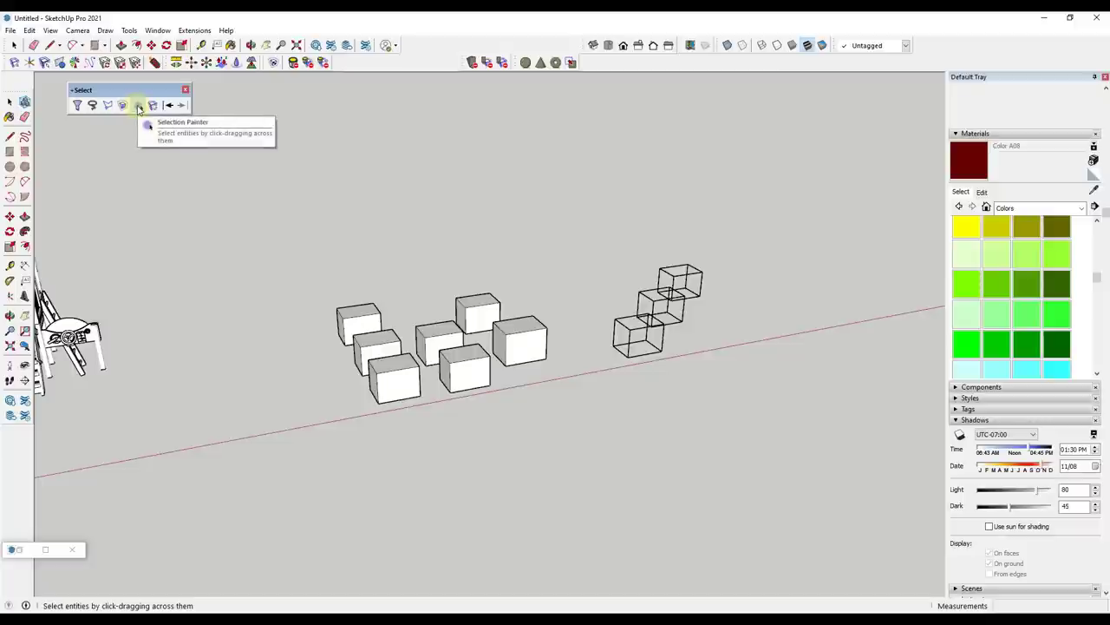
# Use Selection Painter to brush across the rear component box, the nearby group box and two loose boxes
pyautogui.click(141, 106)
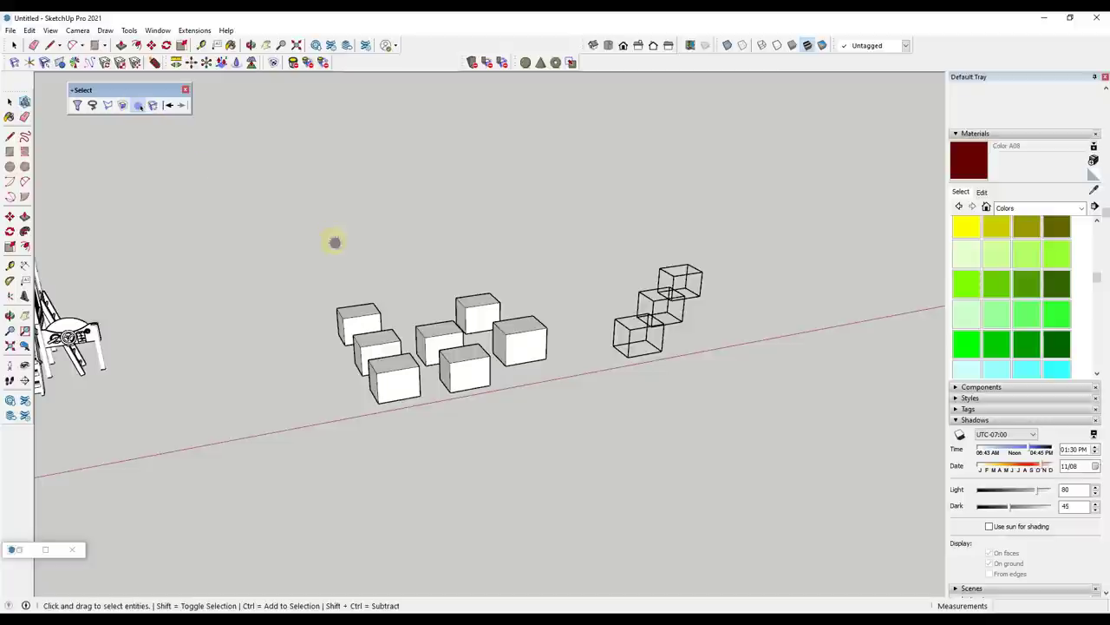
pyautogui.moveTo(352, 310)
pyautogui.mouseDown()
pyautogui.moveTo(383, 353)
pyautogui.moveTo(441, 339)
pyautogui.moveTo(500, 289)
pyautogui.mouseUp()
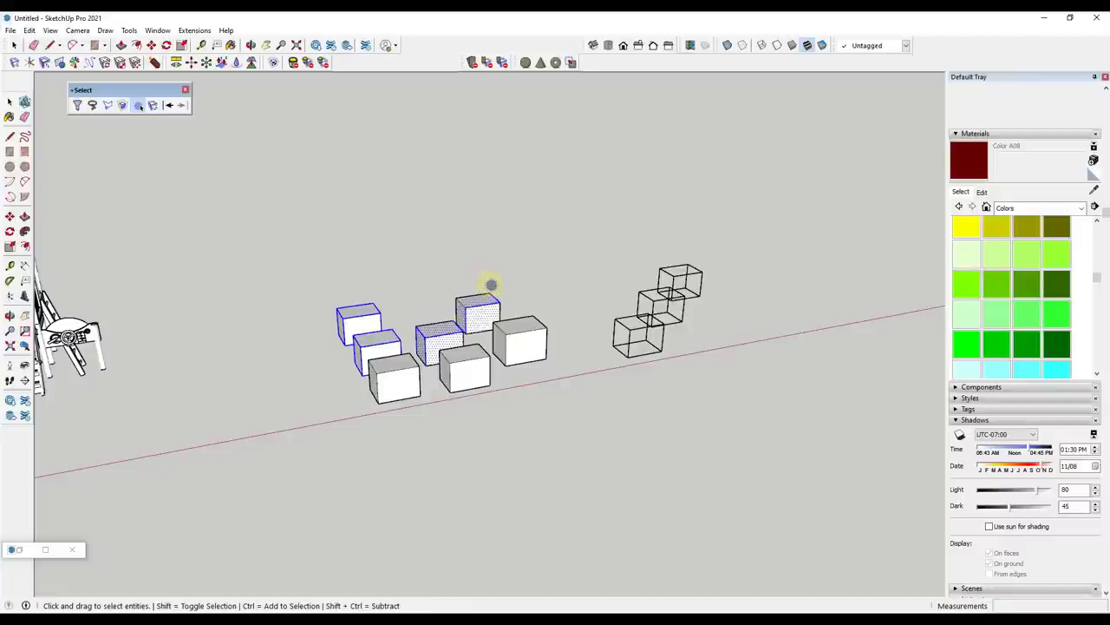
pyautogui.moveTo(440, 308)
pyautogui.mouseDown()
pyautogui.moveTo(465, 290)
pyautogui.moveTo(470, 300)
pyautogui.moveTo(447, 311)
pyautogui.moveTo(498, 310)
pyautogui.moveTo(478, 331)
pyautogui.moveTo(462, 320)
pyautogui.moveTo(472, 334)
pyautogui.moveTo(434, 322)
pyautogui.moveTo(444, 326)
pyautogui.moveTo(431, 349)
pyautogui.mouseUp()
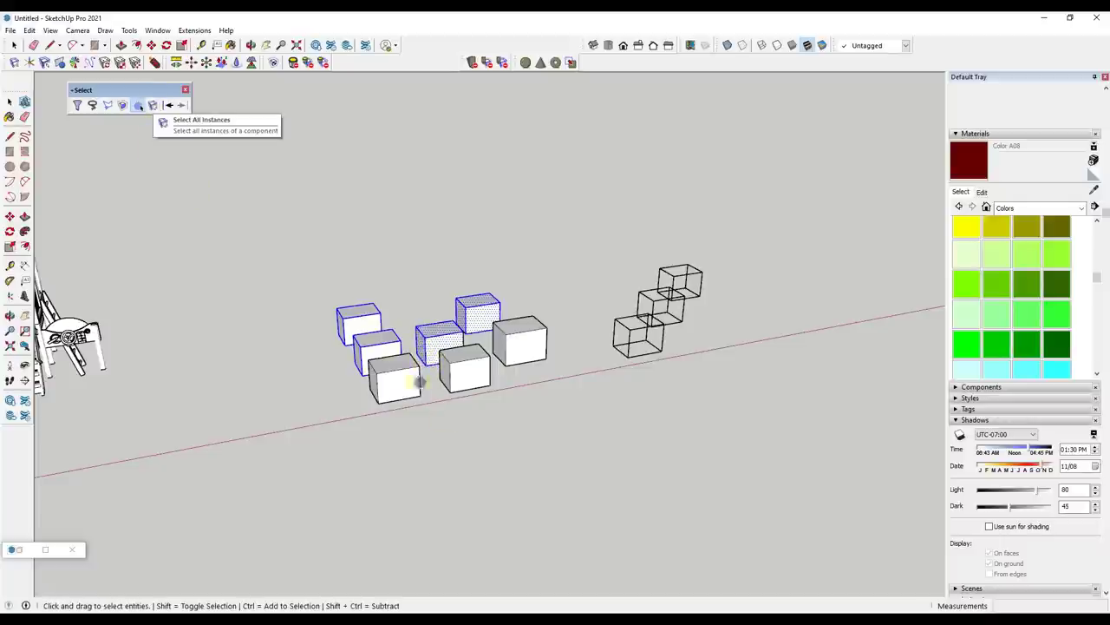
# Select the rear component box and use Select All Instances to include its other copy
pyautogui.click(350, 321)
pyautogui.press('space')
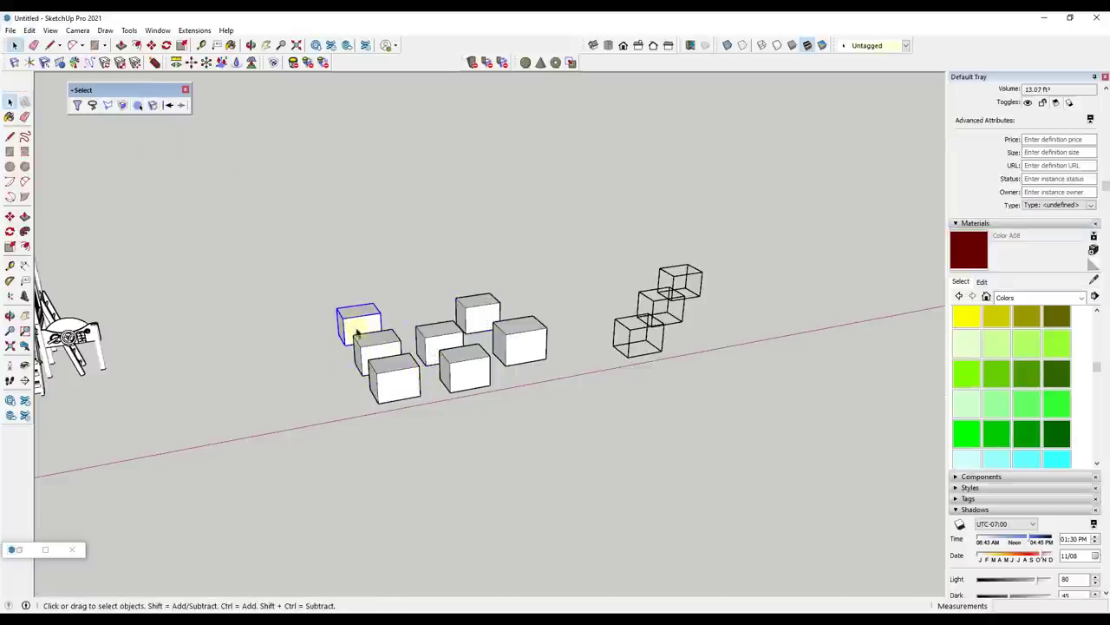
pyautogui.scroll(1, 879, 322)
pyautogui.scroll(2, 1010, 177)
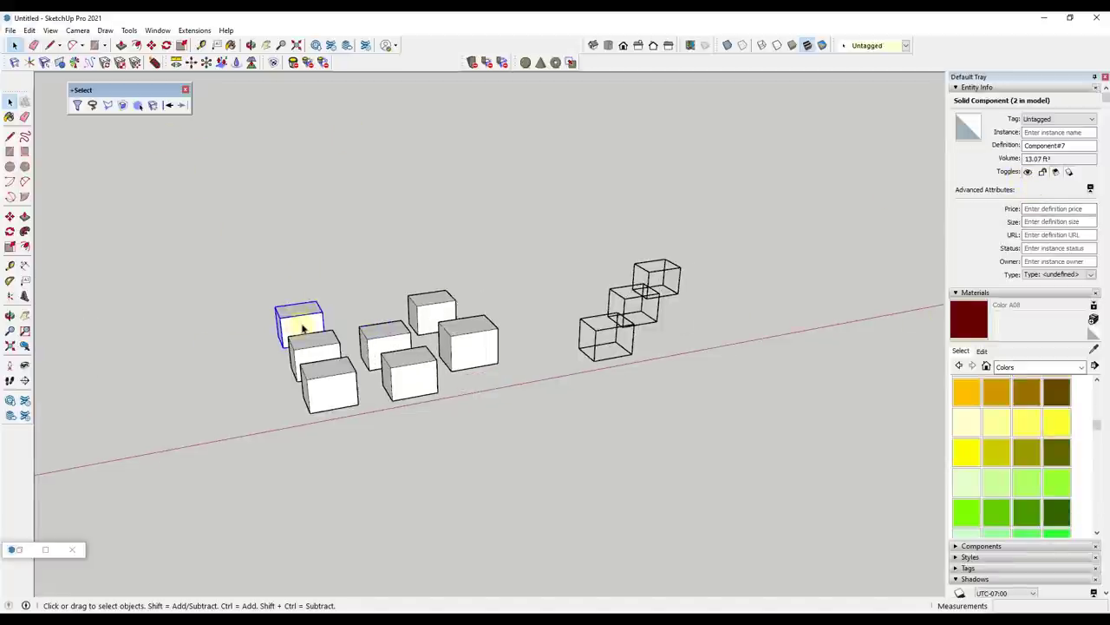
pyautogui.click(154, 105)
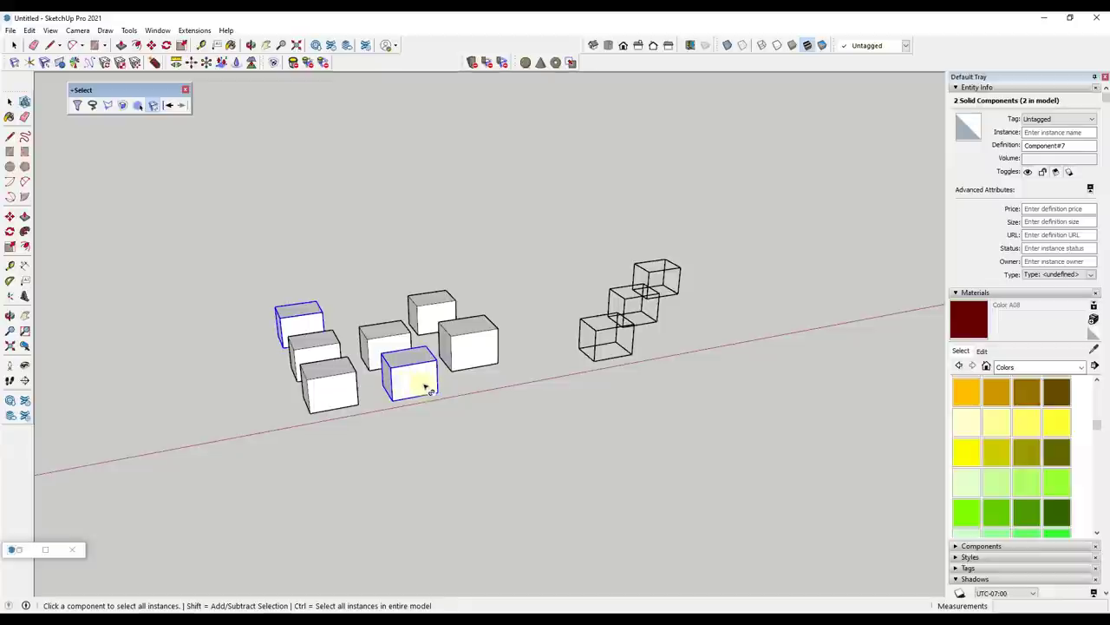
# Select the tree group at the near end of the terrain and use Select All Instances to include all its copies
pyautogui.press('space')
pyautogui.scroll(-8, 669, 396)
pyautogui.scroll(-2, 709, 350)
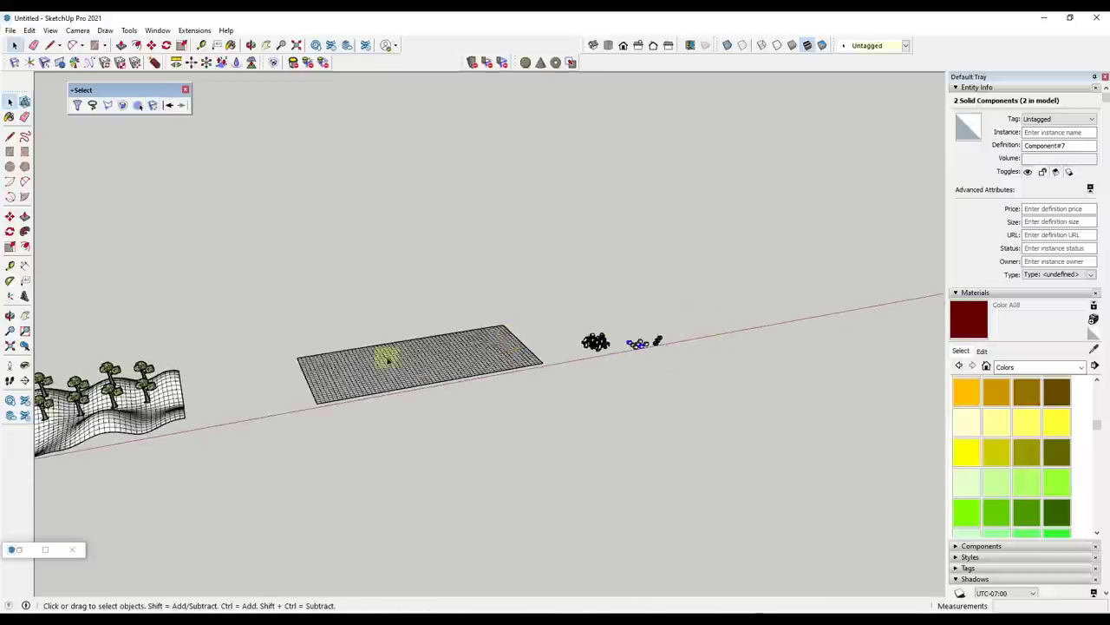
pyautogui.scroll(8, 342, 396)
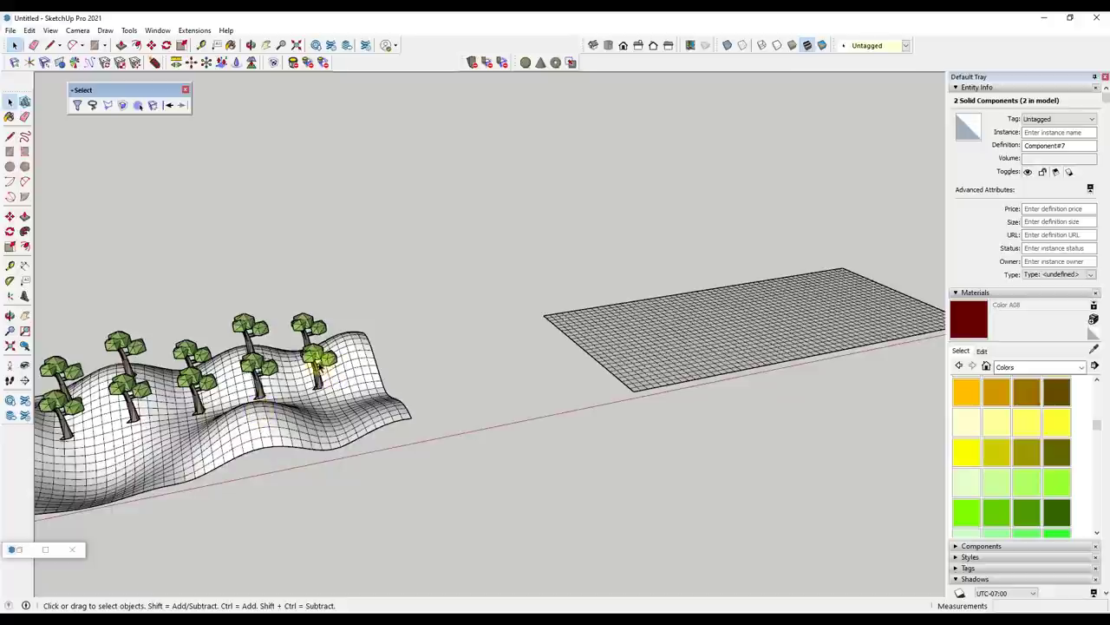
pyautogui.scroll(-3, 893, 303)
pyautogui.scroll(4, 87, 373)
pyautogui.click(86, 373)
pyautogui.click(153, 104)
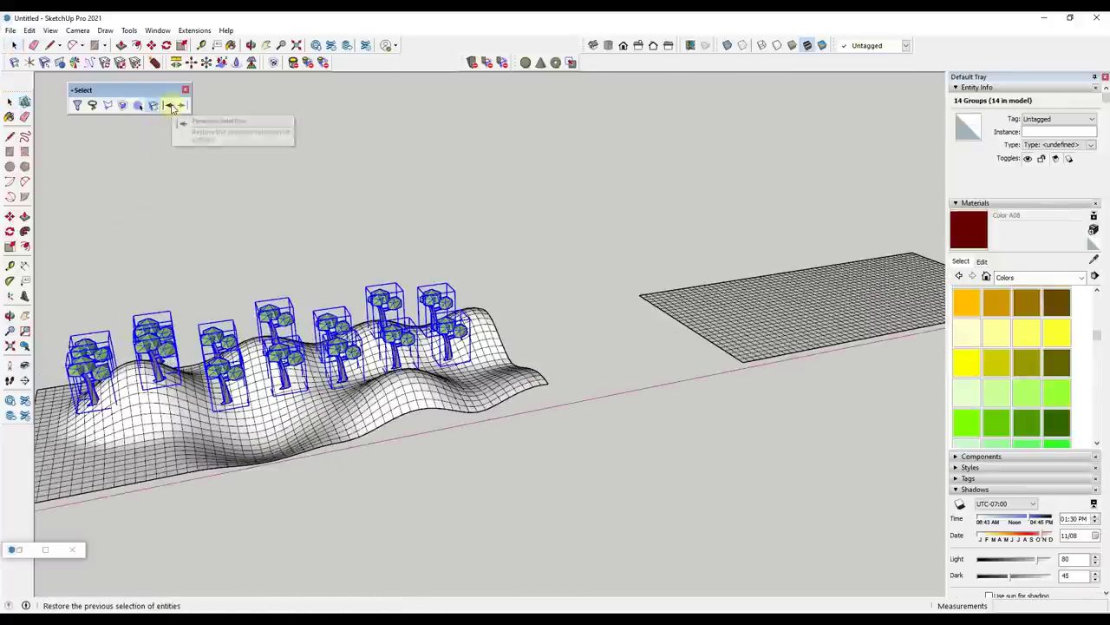
# Step back through the previous selections, then forward again to the selection of all the tree groups
pyautogui.click(170, 108)
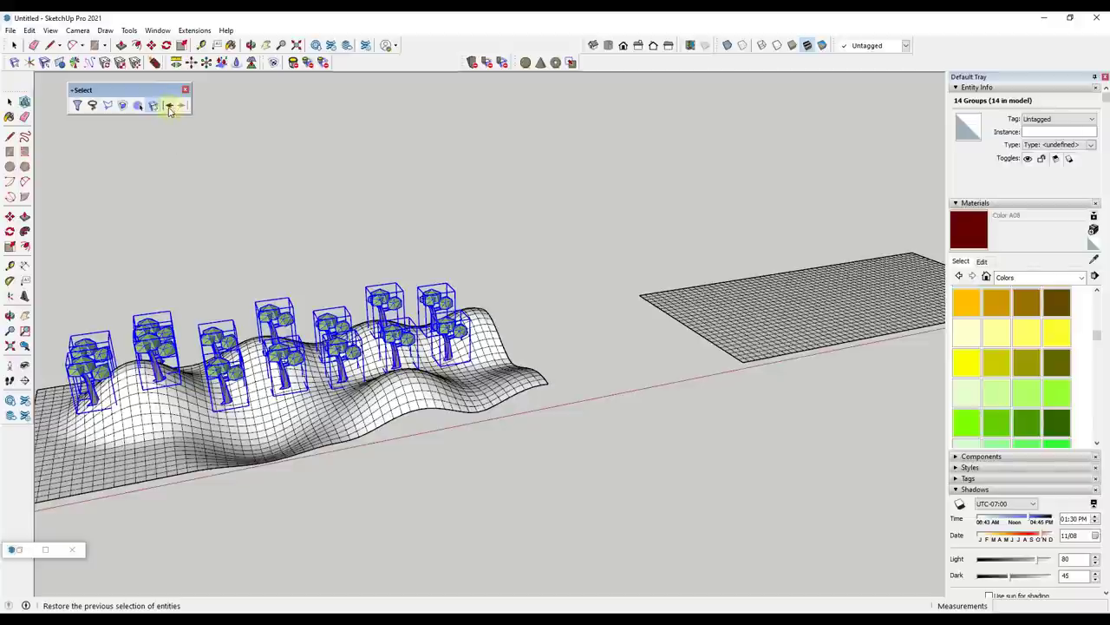
pyautogui.click(170, 107)
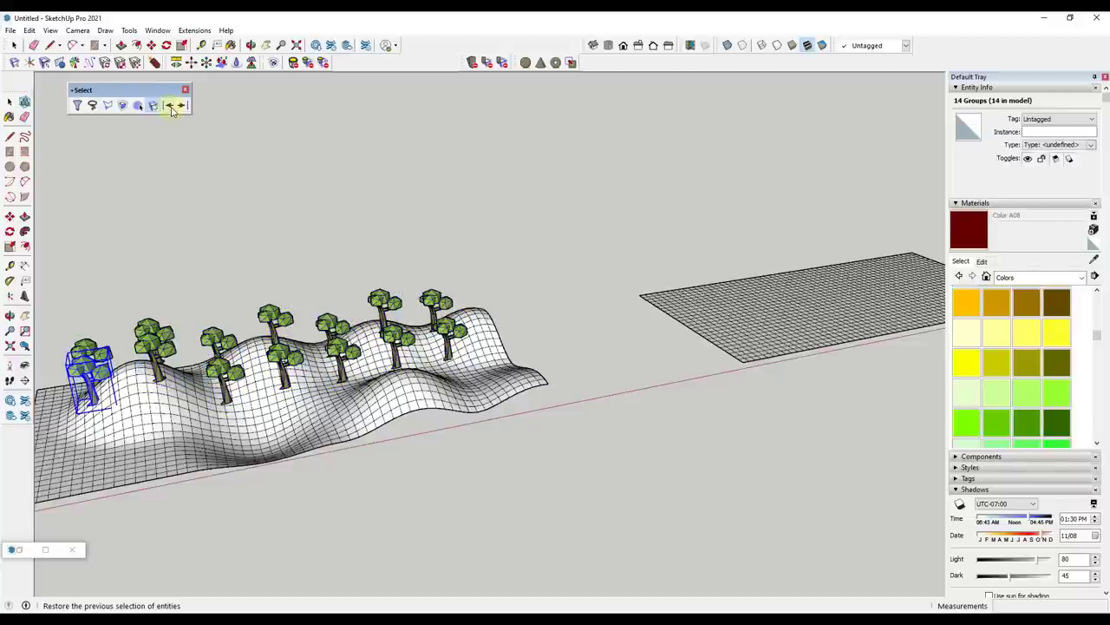
pyautogui.click(170, 107)
pyautogui.click(170, 107)
pyautogui.click(182, 105)
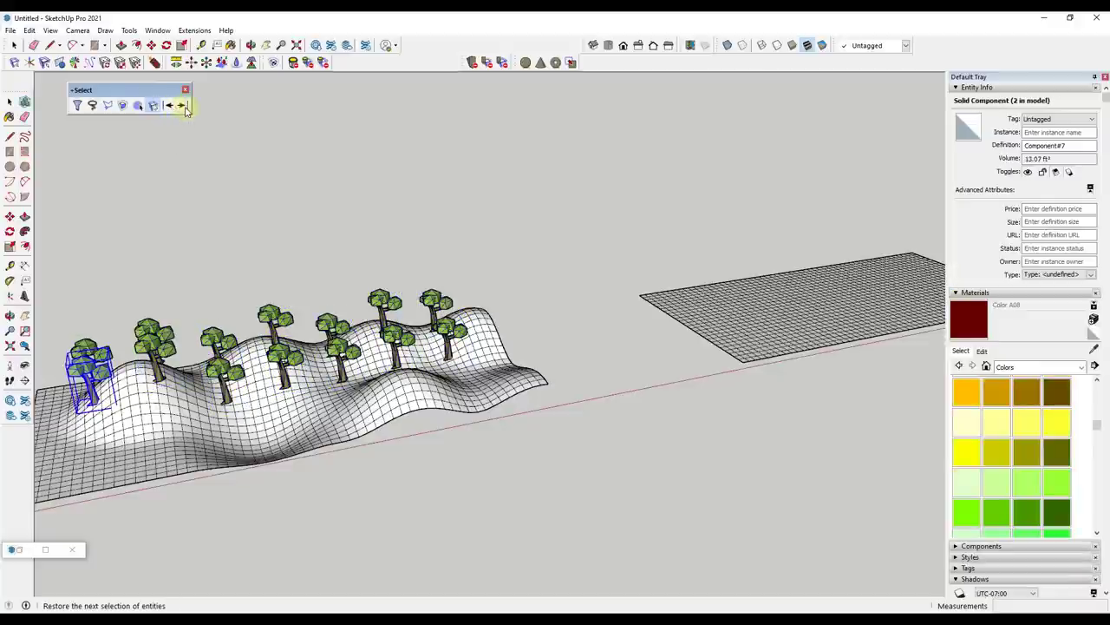
pyautogui.click(182, 105)
# Clear the selection and float the +Draw toolbar over the empty area beyond the wireframe boxes
pyautogui.scroll(-3, 499, 360)
pyautogui.scroll(6, 797, 323)
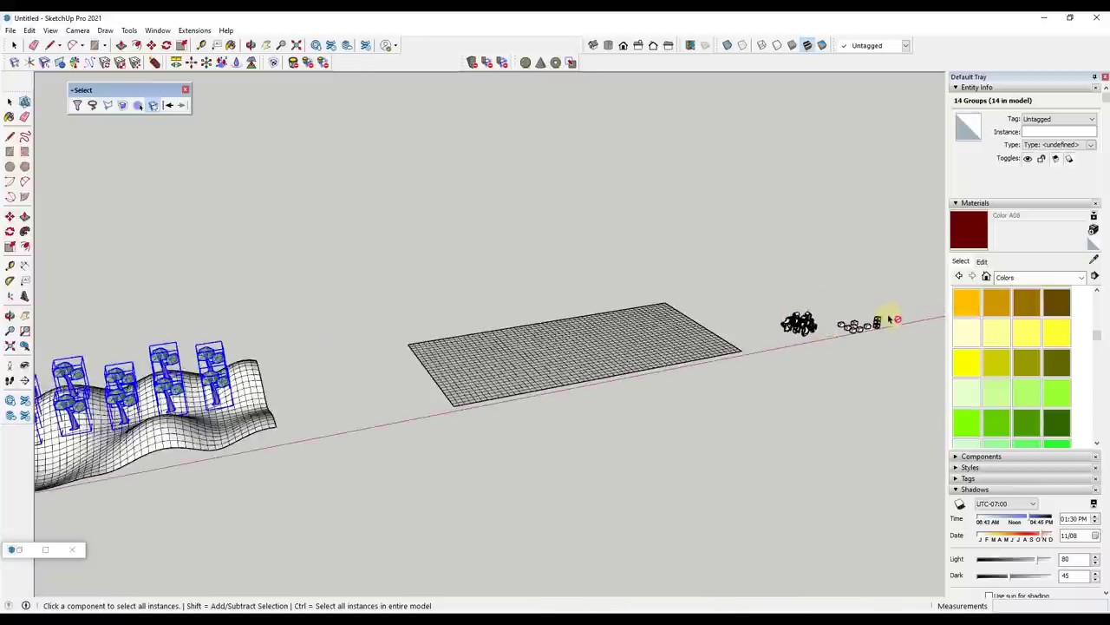
pyautogui.scroll(2, 816, 342)
pyautogui.press('space')
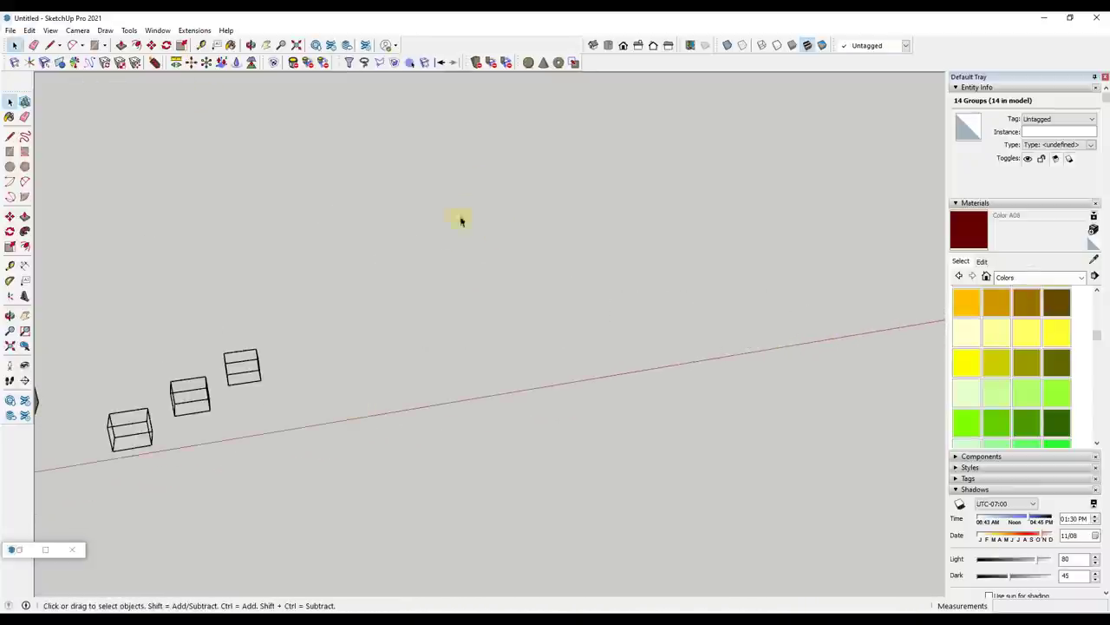
pyautogui.click(458, 216)
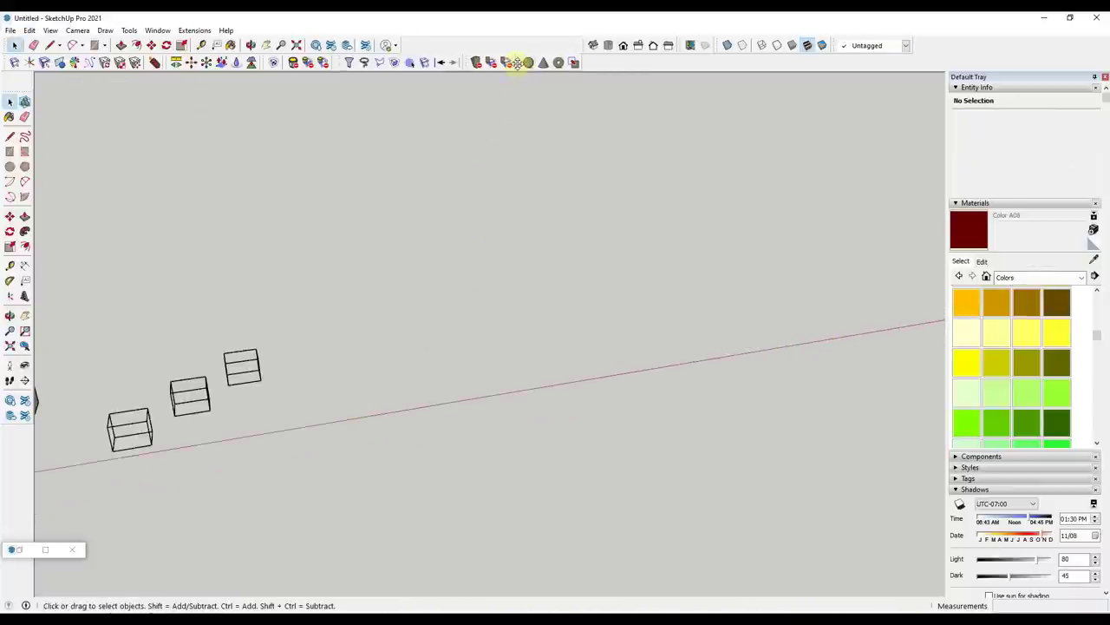
pyautogui.moveTo(514, 62)
pyautogui.mouseDown()
pyautogui.moveTo(199, 109)
pyautogui.moveTo(77, 102)
pyautogui.mouseUp()
# Draw a sphere with a radius of about 3' 1" beside the wireframe boxes
pyautogui.scroll(2, 461, 358)
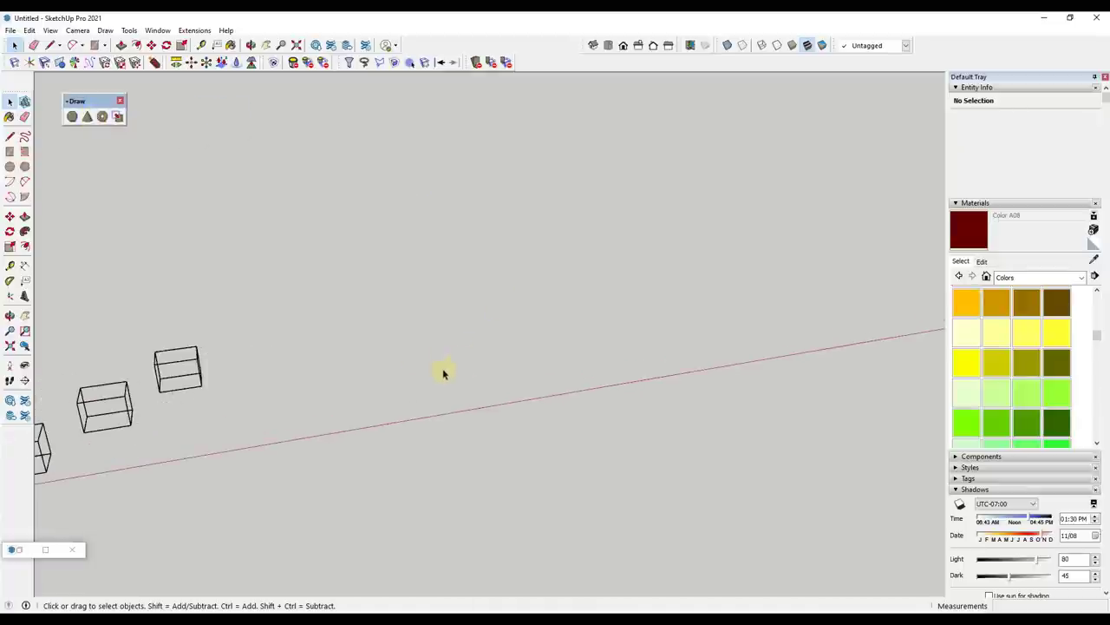
pyautogui.click(72, 117)
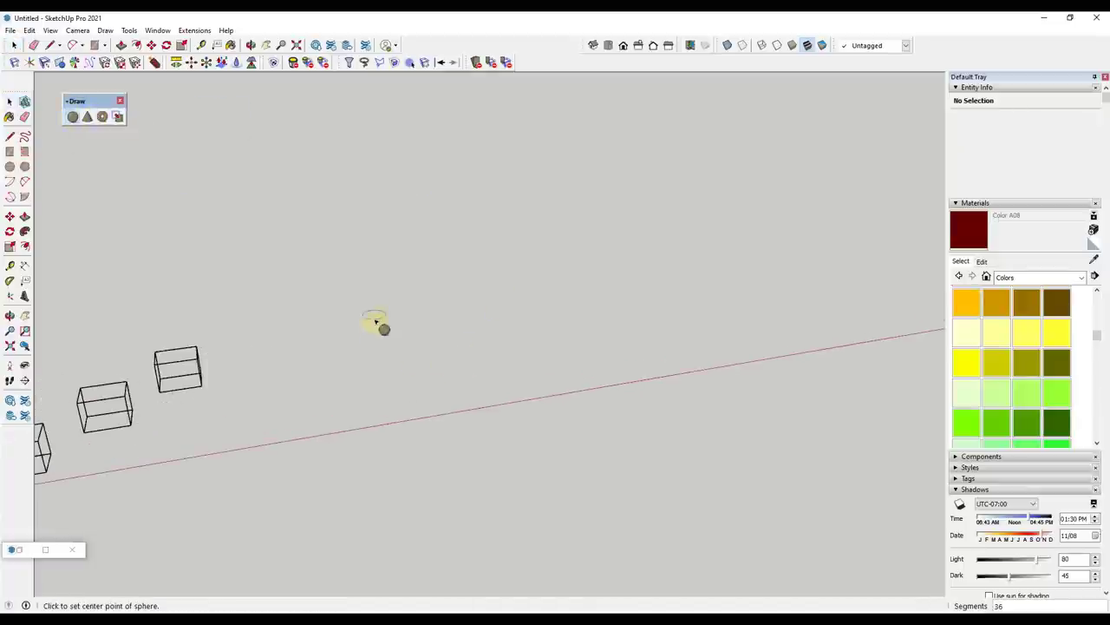
pyautogui.click(370, 399)
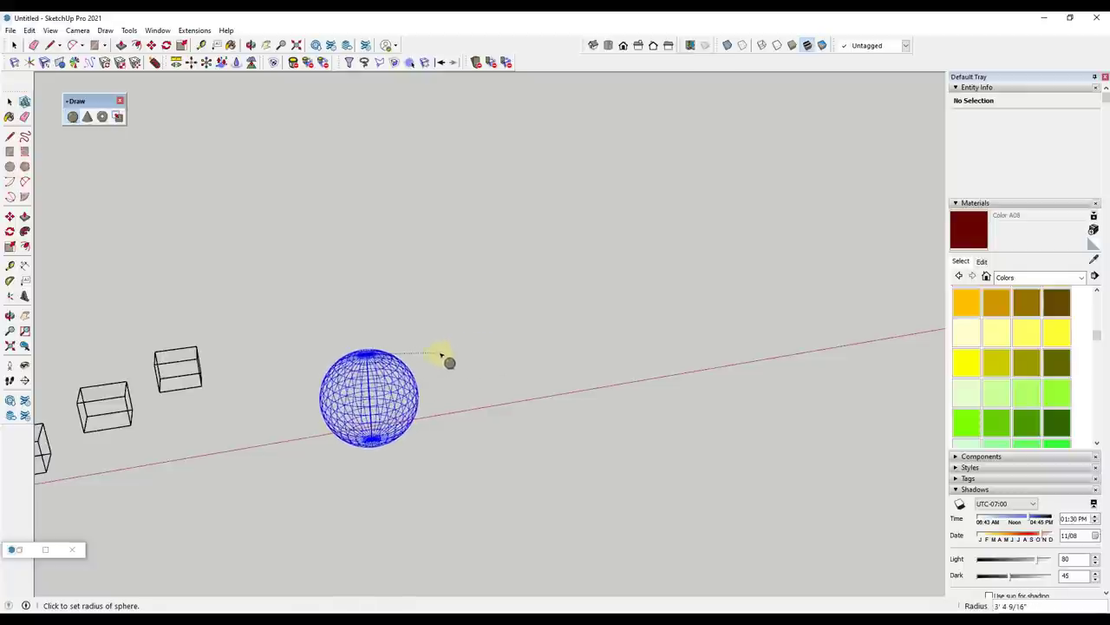
pyautogui.click(450, 359)
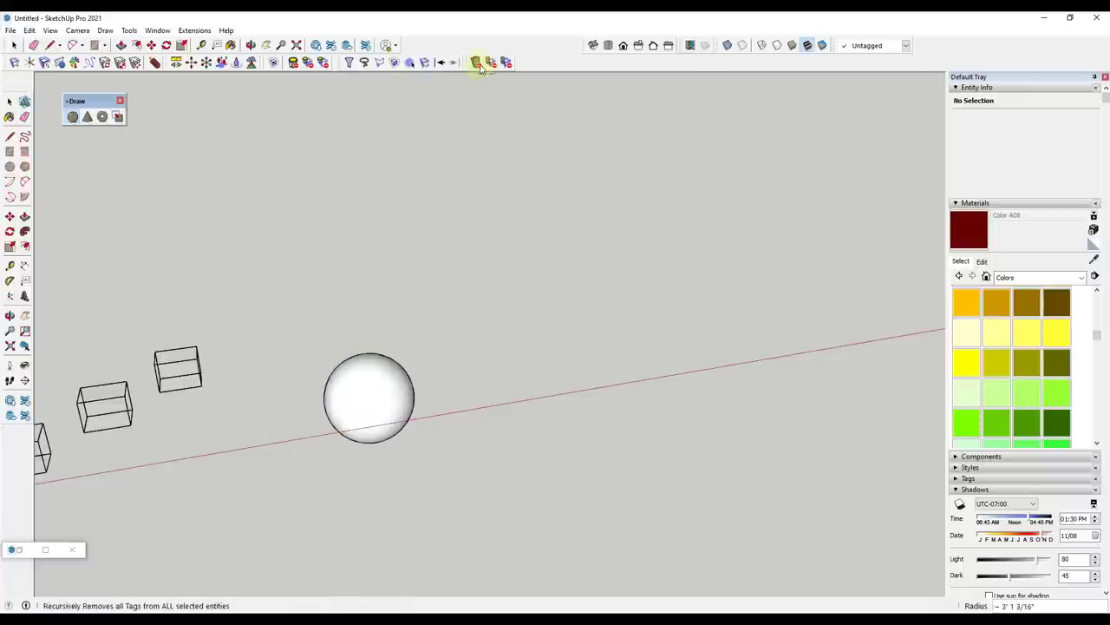
# Draw an upright cone about 4' 10" high on the ground beside the sphere
pyautogui.click(88, 117)
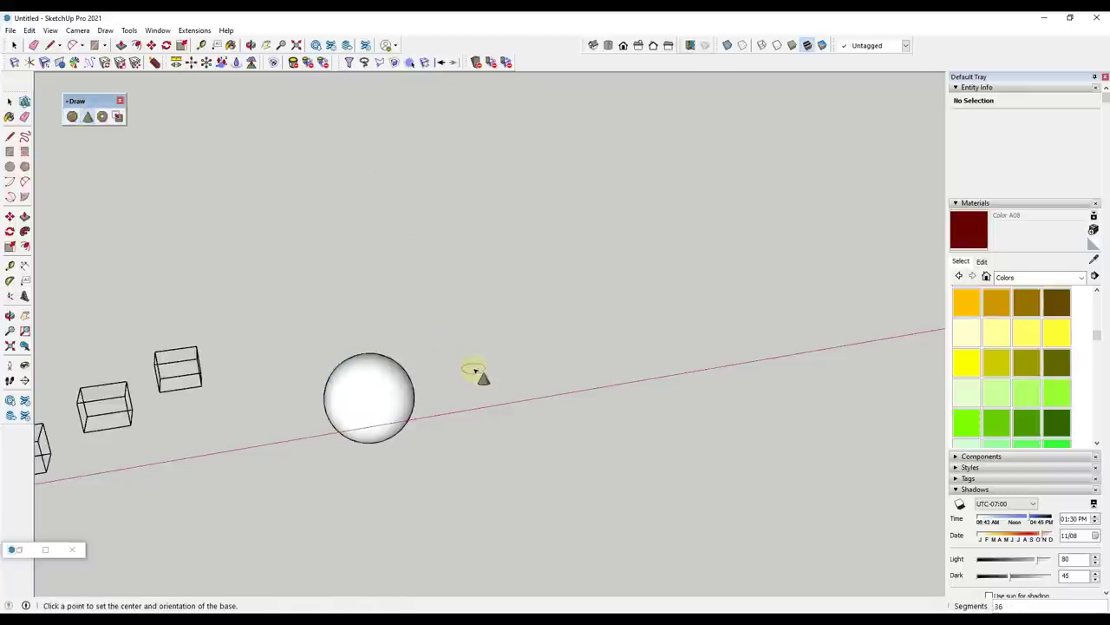
pyautogui.click(491, 392)
pyautogui.click(519, 392)
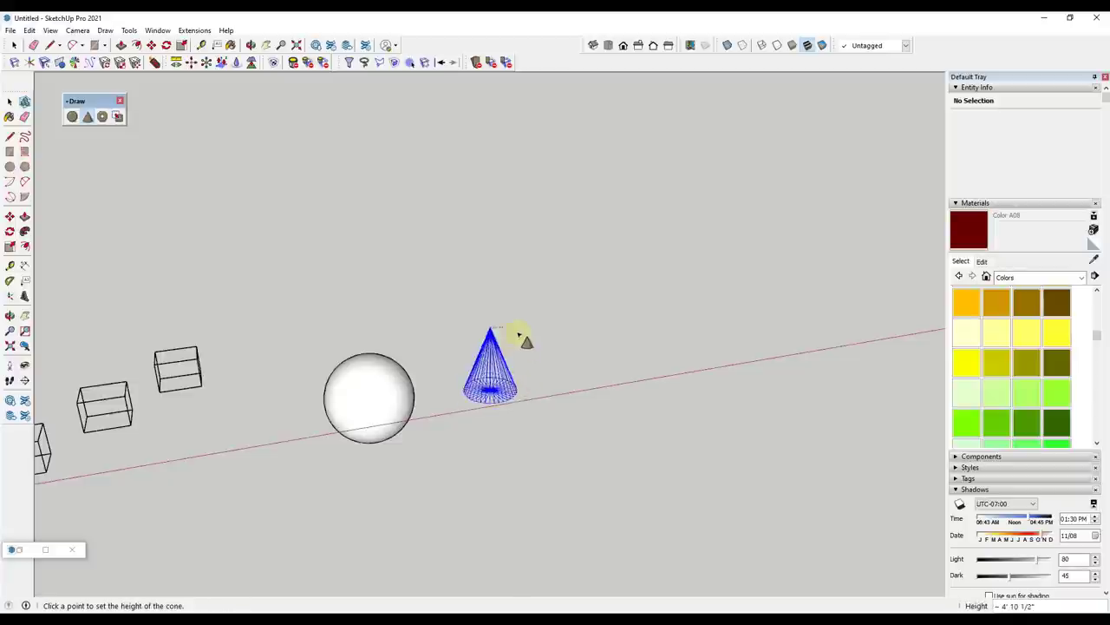
pyautogui.click(521, 331)
# Draw a flat torus with a main radius of about 3' 8" beside the cone, and leave the tool
pyautogui.click(102, 116)
pyautogui.click(602, 367)
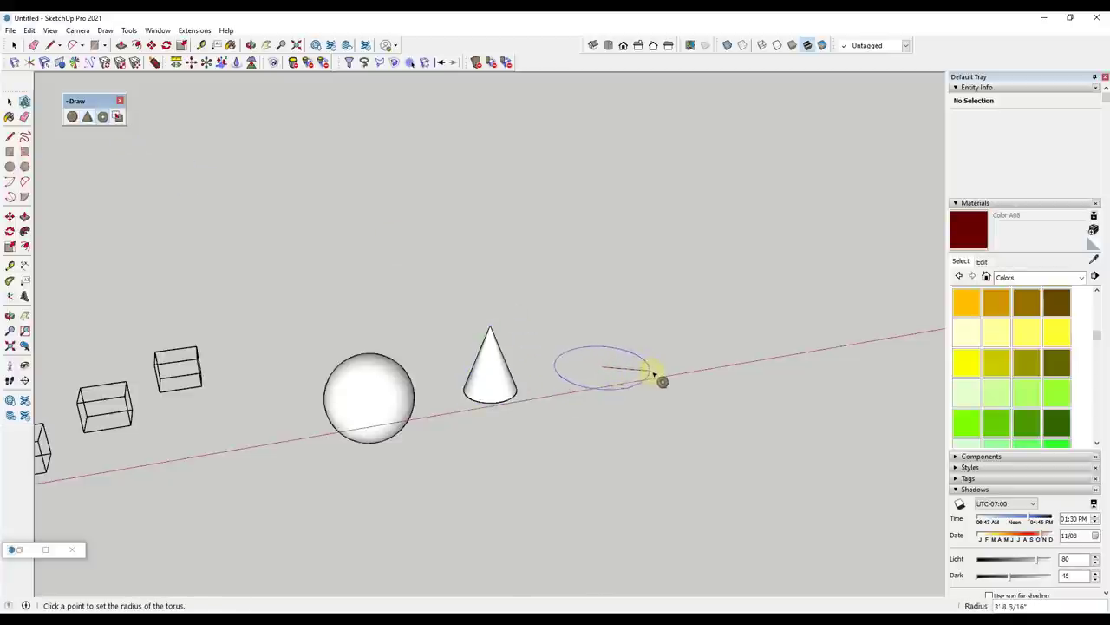
pyautogui.click(657, 375)
pyautogui.click(643, 392)
pyautogui.moveTo(564, 446); pyautogui.dragTo(465, 416, button='middle')
pyautogui.press('space')
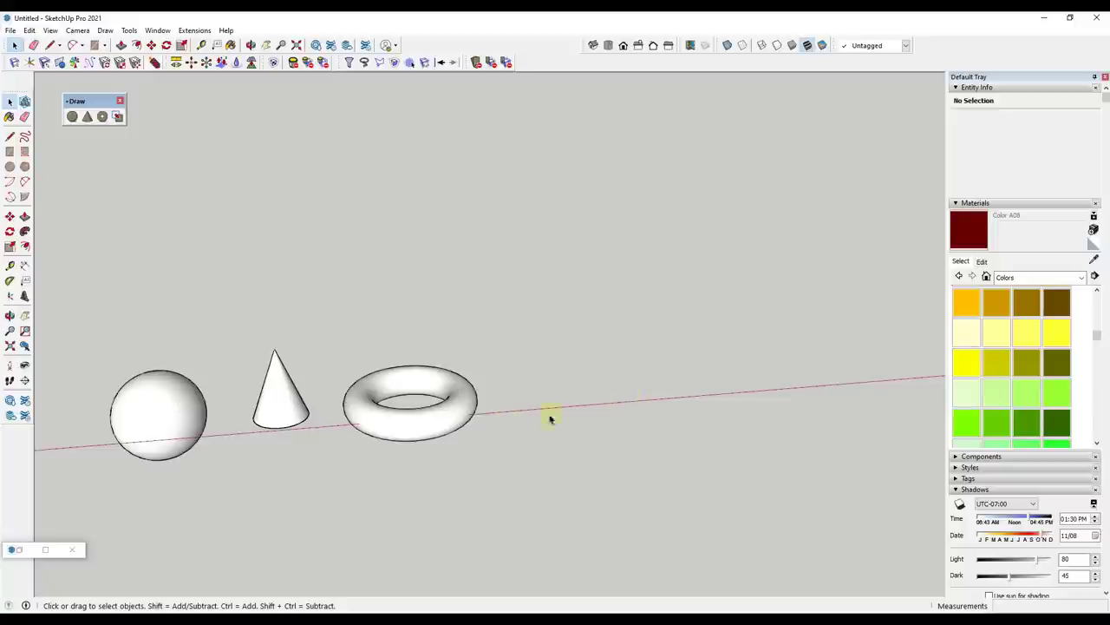
pyautogui.scroll(-2, 549, 419)
pyautogui.scroll(2, 367, 421)
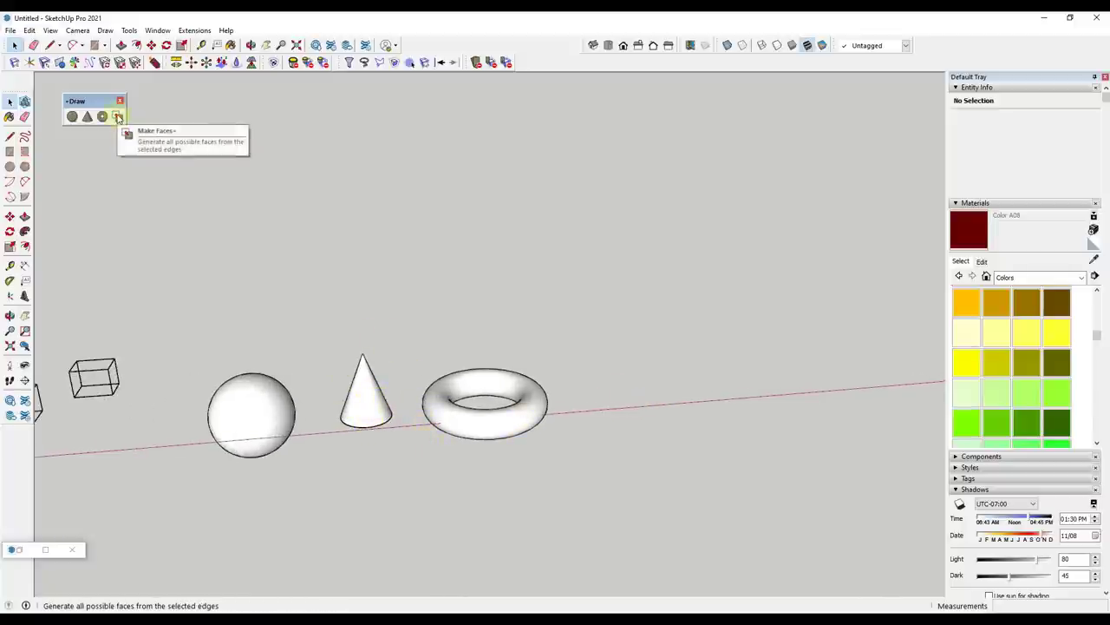
# Draw five overlapping flat rectangles of different sizes on the ground beyond the torus
pyautogui.press('r')
pyautogui.click(593, 283)
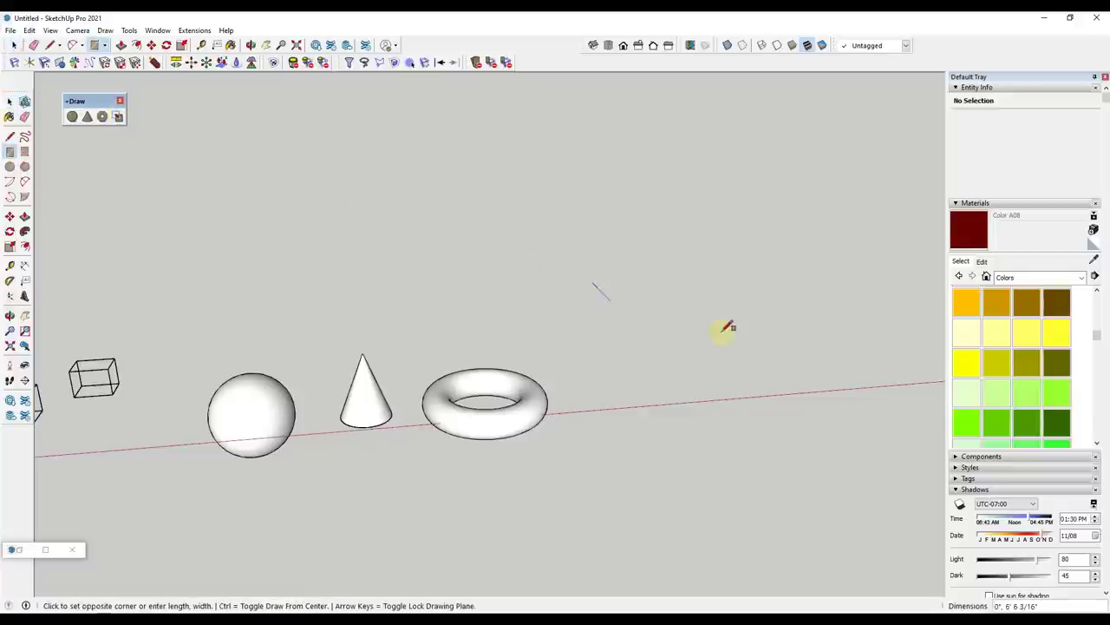
pyautogui.click(833, 329)
pyautogui.click(839, 283)
pyautogui.click(772, 379)
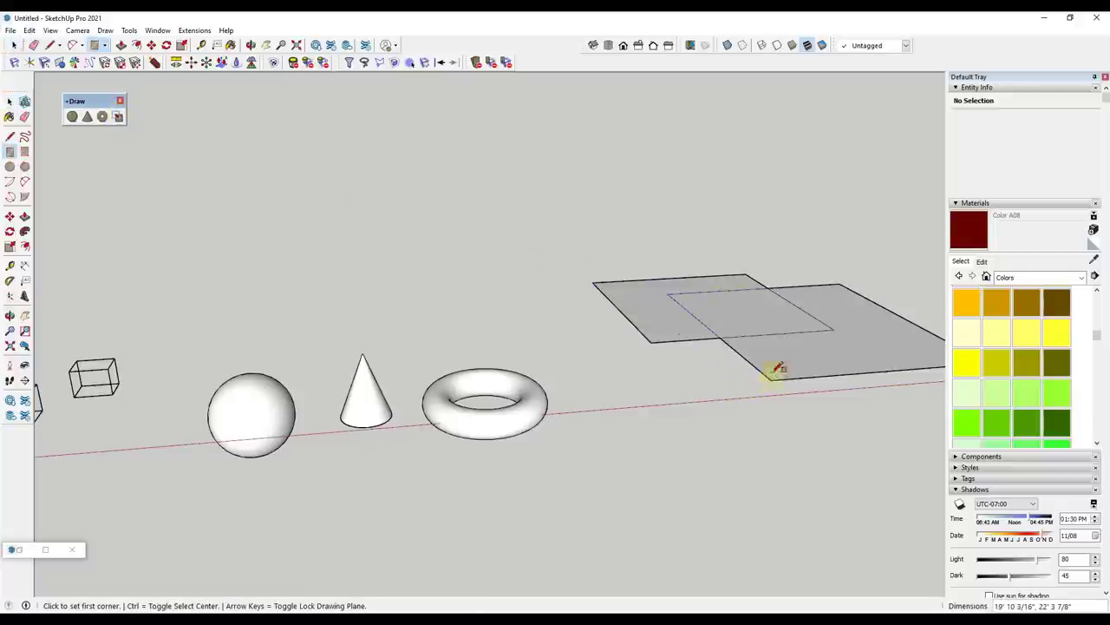
pyautogui.click(701, 391)
pyautogui.click(751, 314)
pyautogui.click(634, 240)
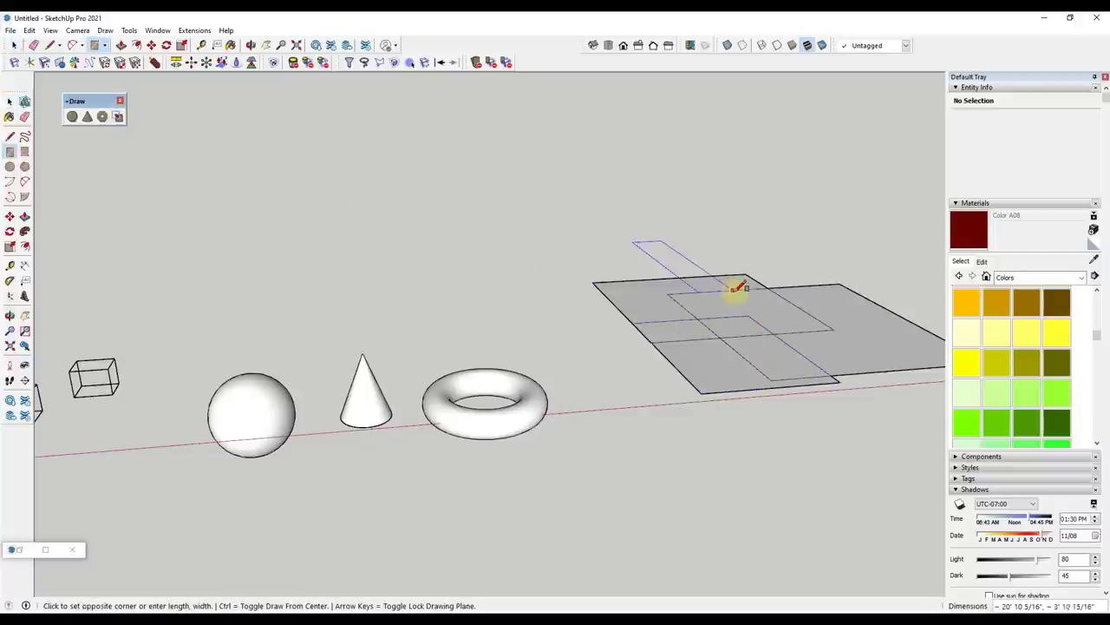
pyautogui.click(830, 299)
pyautogui.click(823, 223)
pyautogui.click(792, 314)
pyautogui.press('space')
# Select all the connected rectangle geometry, filter the selection to Faces only, and delete those faces
pyautogui.scroll(-3, 639, 273)
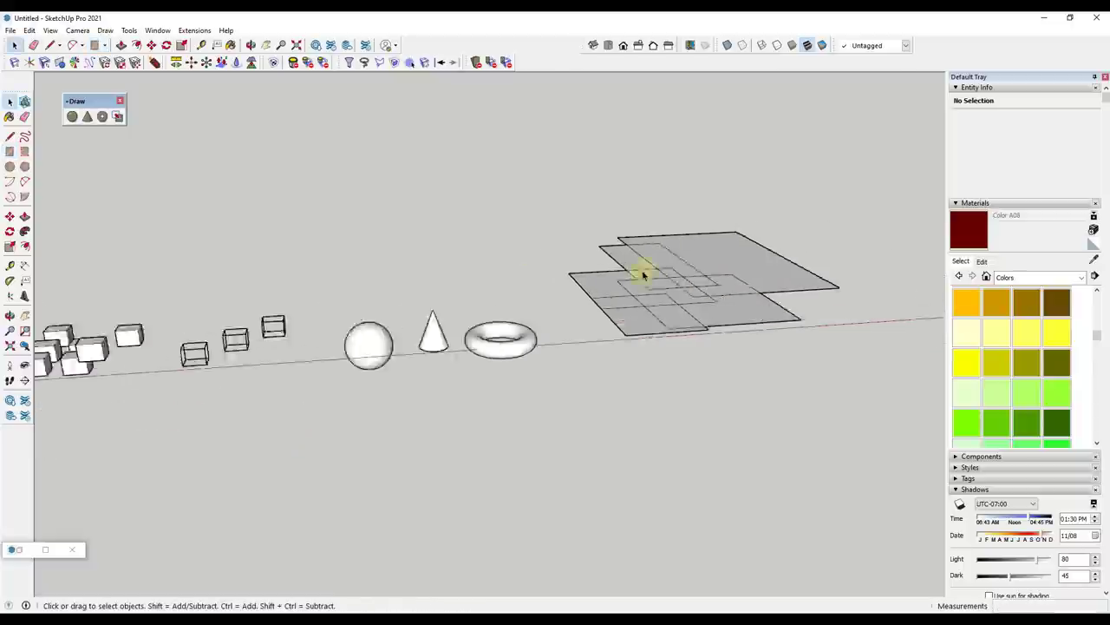
pyautogui.scroll(3, 674, 258)
pyautogui.tripleClick(679, 264)
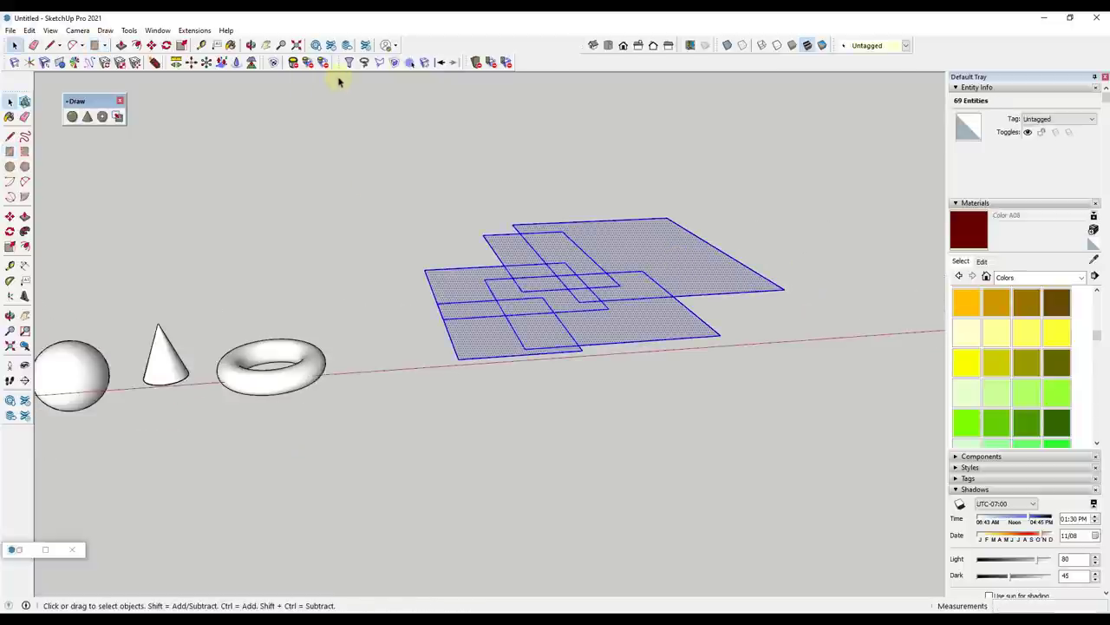
pyautogui.click(293, 62)
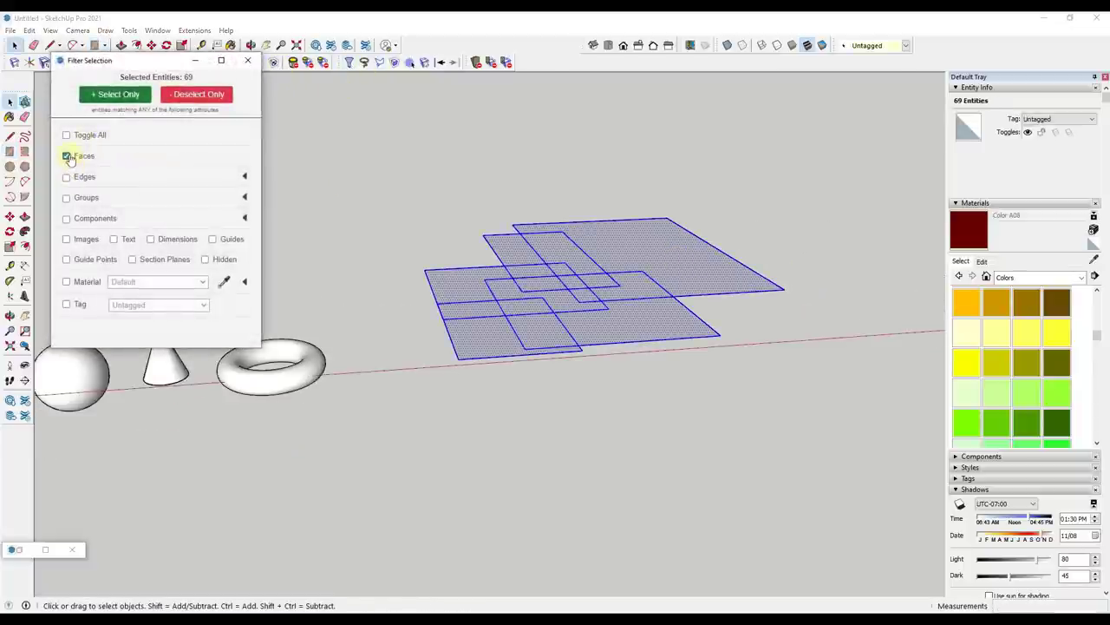
pyautogui.click(122, 96)
pyautogui.press('Delete')
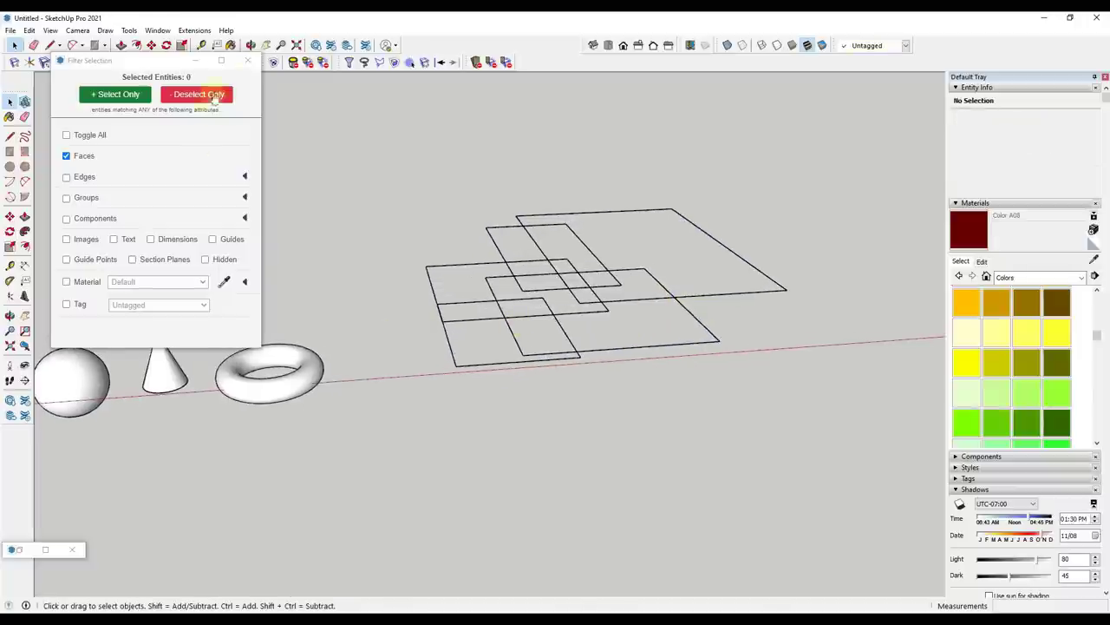
pyautogui.click(248, 60)
# Draw a diagonal line about 64' long across the rectangle outlines between their nearest and farthest corners, and undo it
pyautogui.moveTo(485, 323); pyautogui.dragTo(521, 299, button='middle')
pyautogui.press('l')
pyautogui.click(457, 375)
pyautogui.click(672, 197)
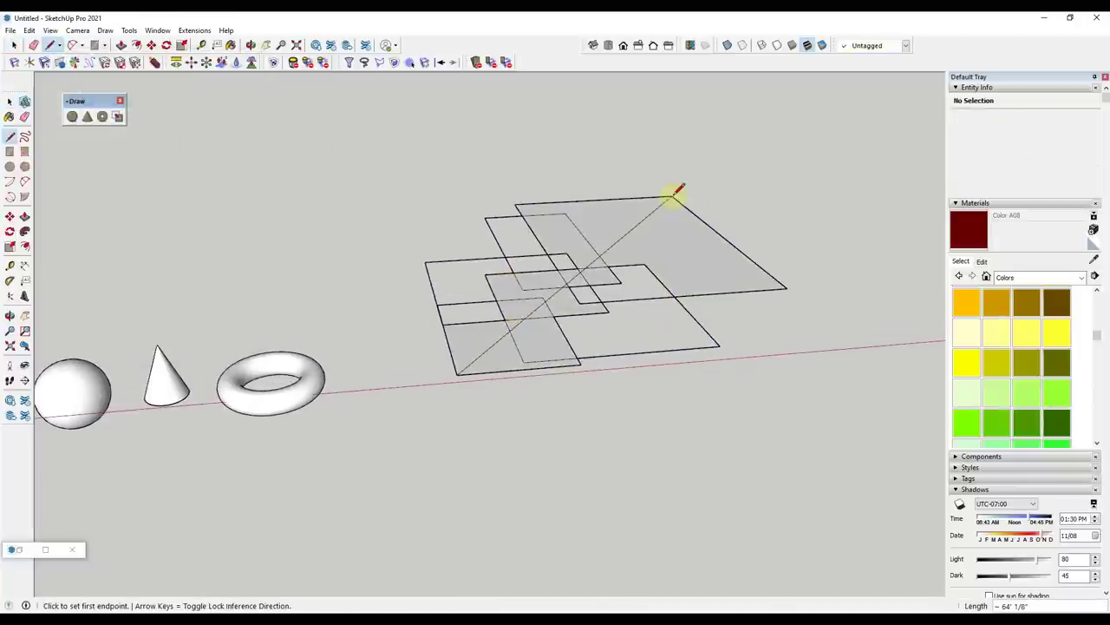
pyautogui.moveTo(657, 230); pyautogui.dragTo(659, 329, button='middle')
pyautogui.press('space')
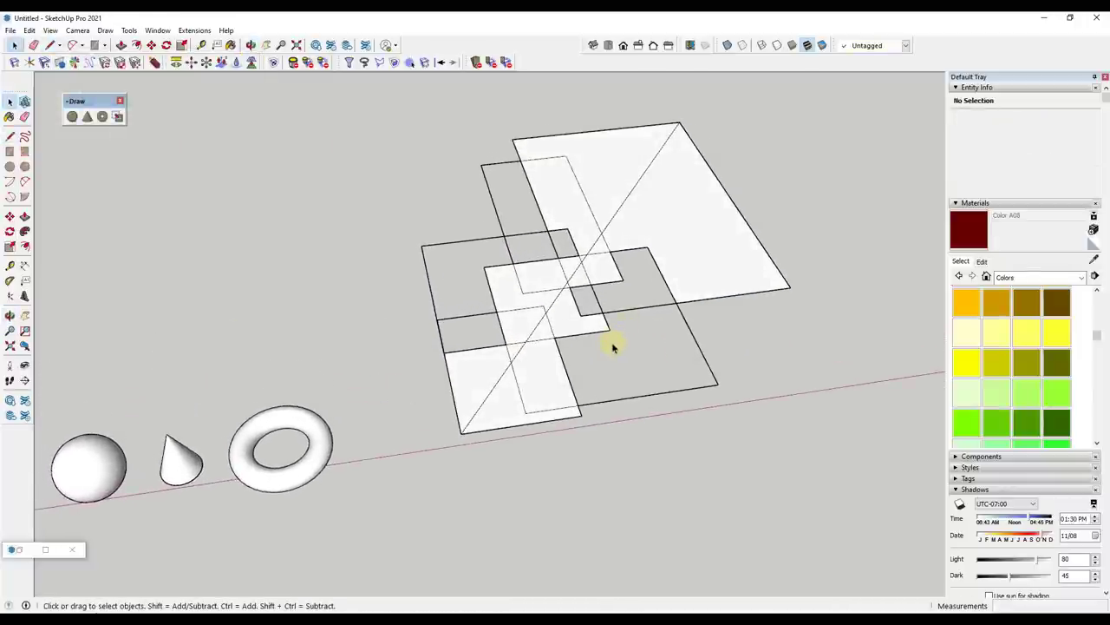
pyautogui.hotkey('ctrl', 'z')
# Select all the overlapping rectangle edges, generate their faces with Make Faces, and leave the tool
pyautogui.scroll(-5, 677, 292)
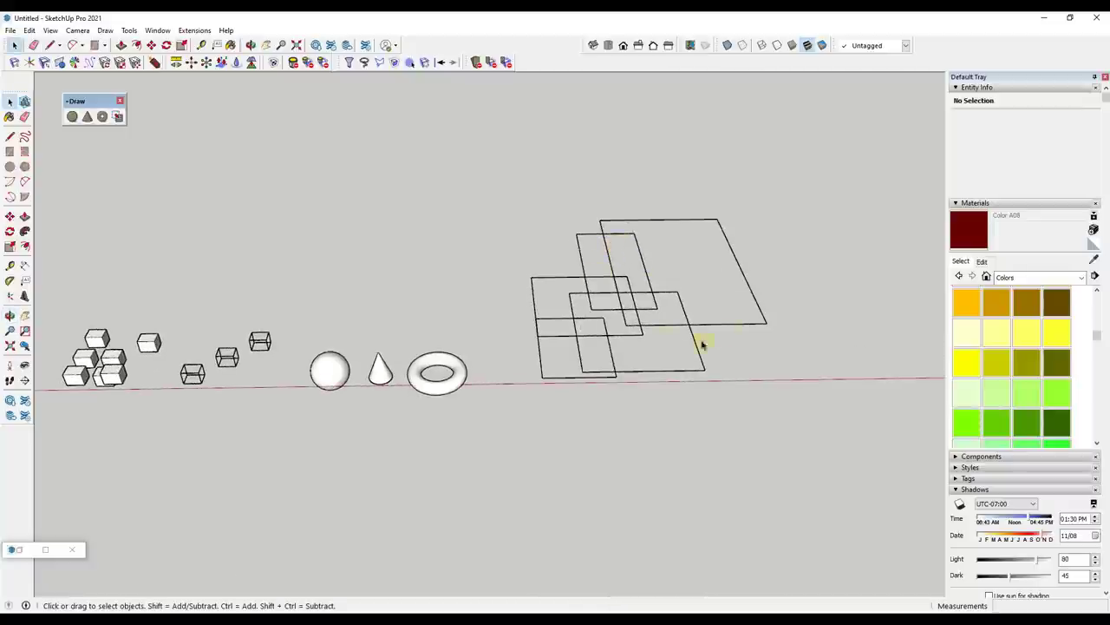
pyautogui.scroll(3, 821, 300)
pyautogui.scroll(2, 471, 255)
pyautogui.moveTo(321, 157); pyautogui.dragTo(791, 462)
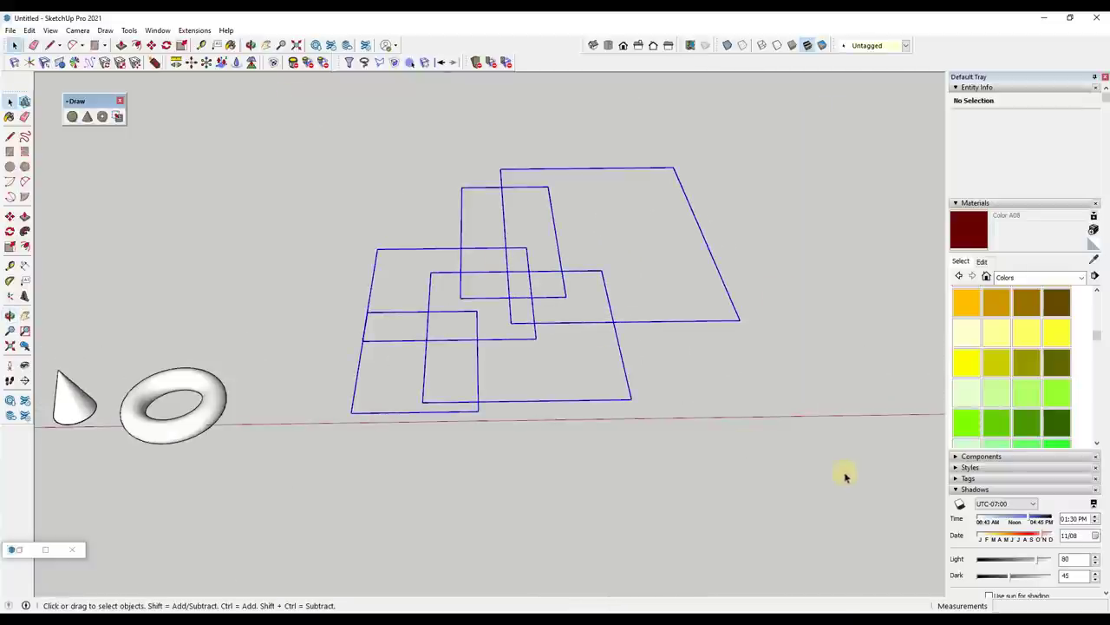
pyautogui.click(119, 118)
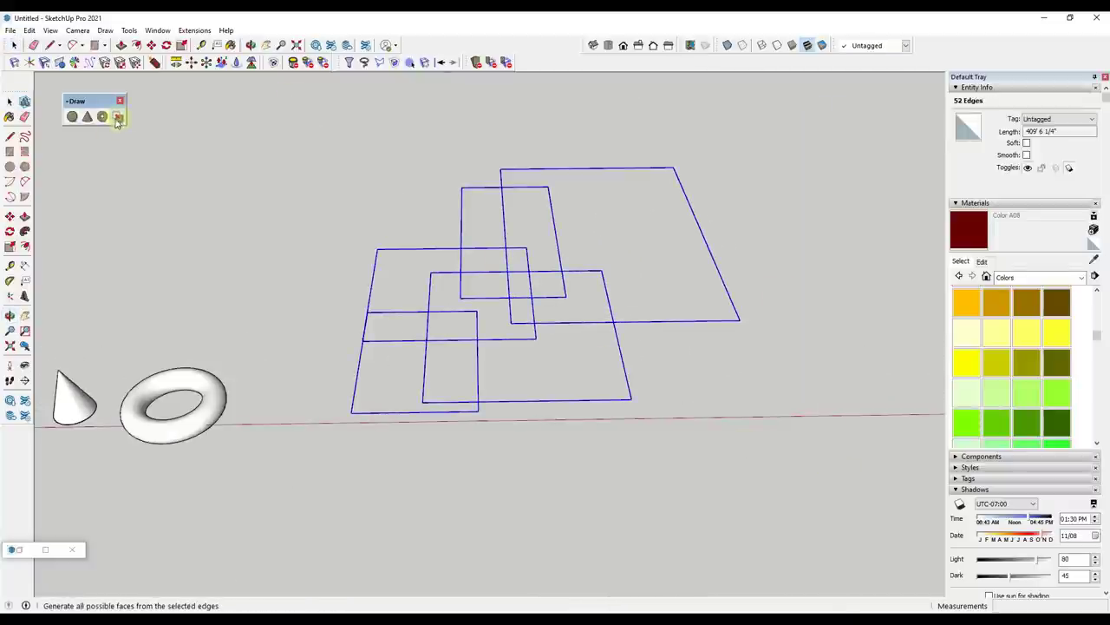
pyautogui.click(462, 256)
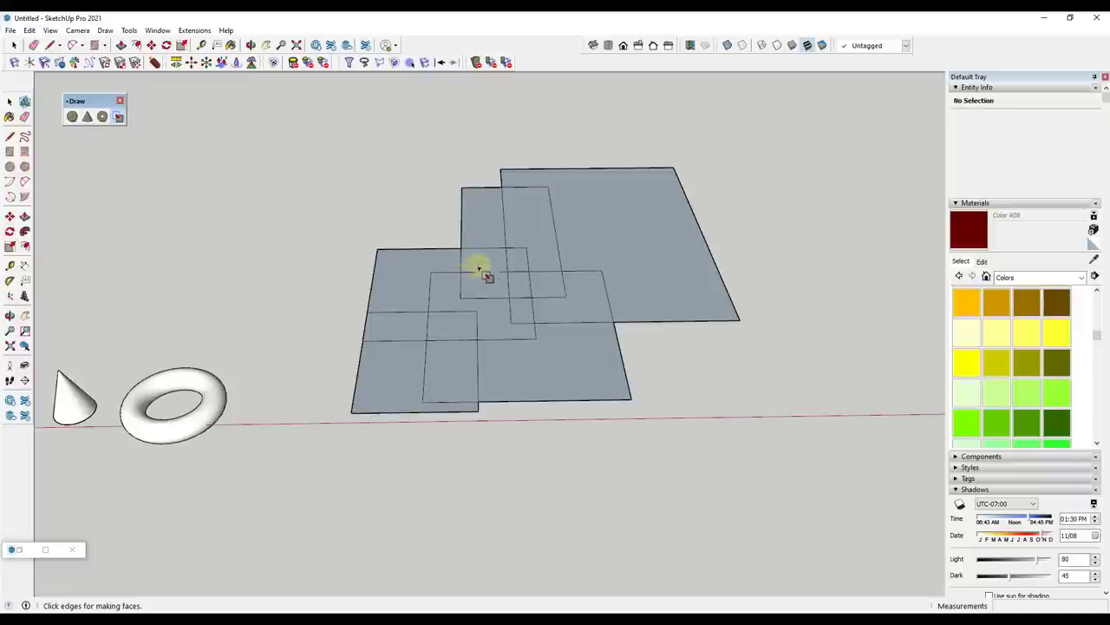
pyautogui.press('space')
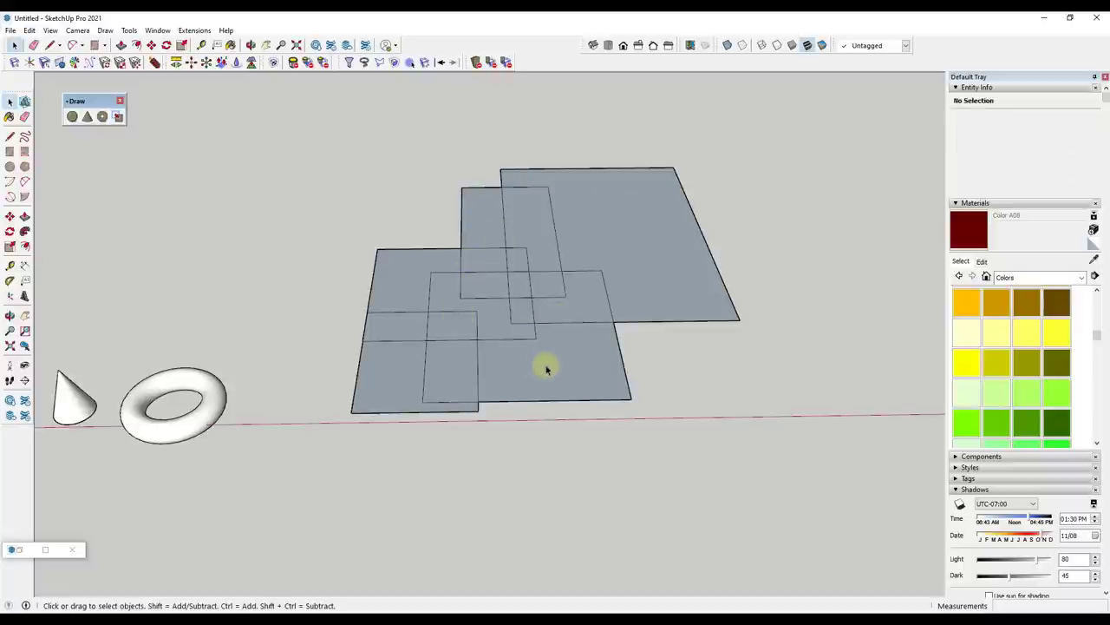